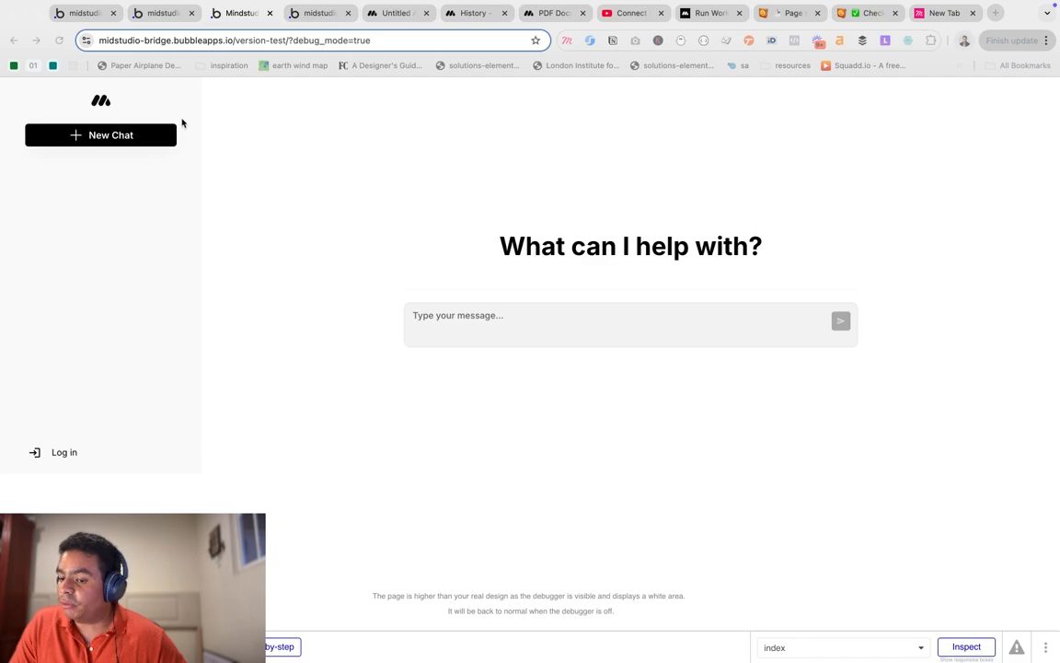
Go back to the editor, open the index page design and preview the chat page.
{"action": "left_click", "coordinate": [160, 15]}
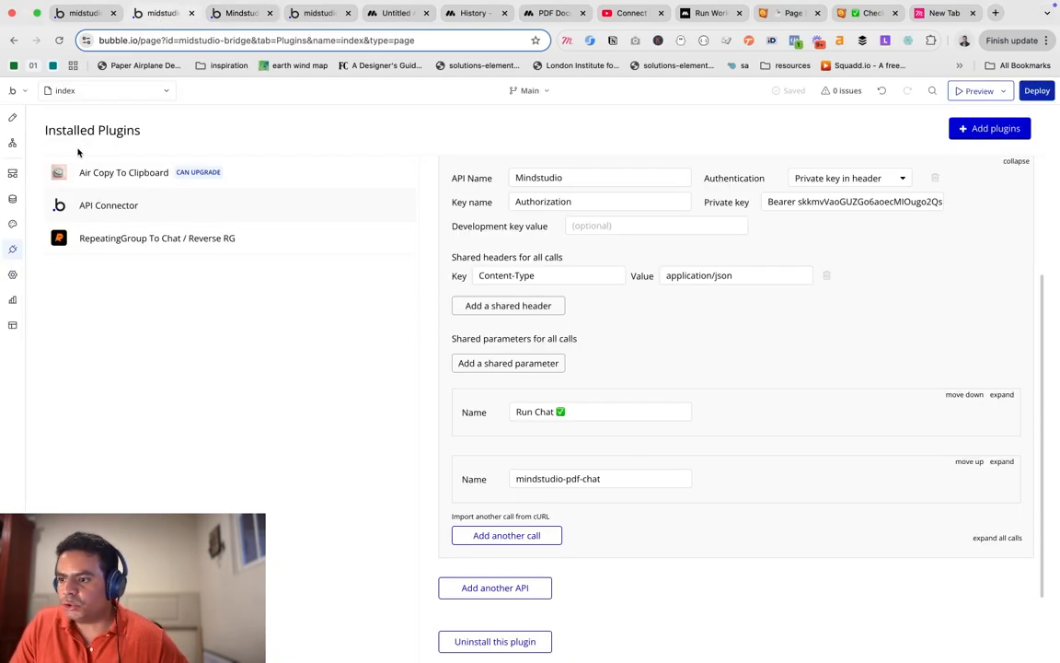
{"action": "left_click", "coordinate": [13, 117]}
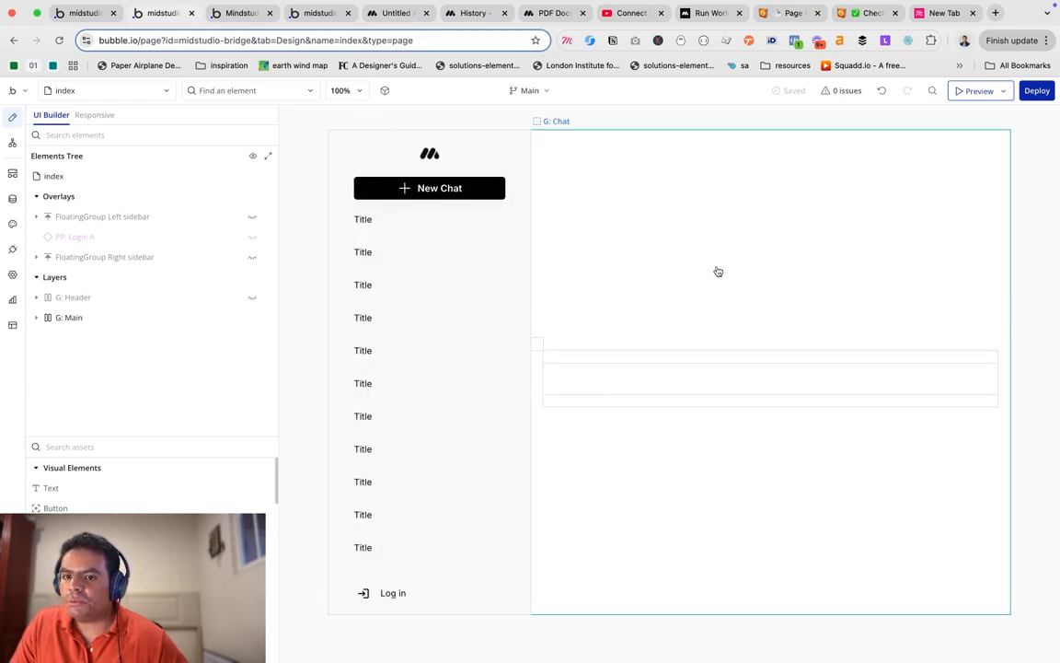
{"action": "left_click", "coordinate": [975, 91]}
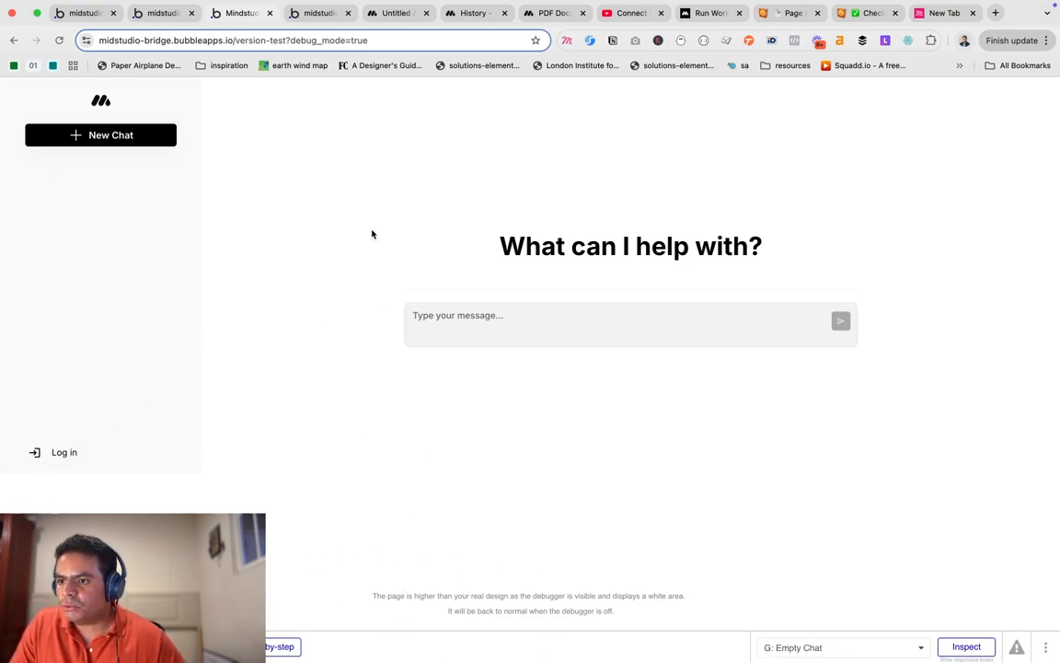
Reload the preview with debug_mode=false, then return to the editor.
{"action": "left_click", "coordinate": [378, 40]}
{"action": "left_click", "coordinate": [377, 42]}
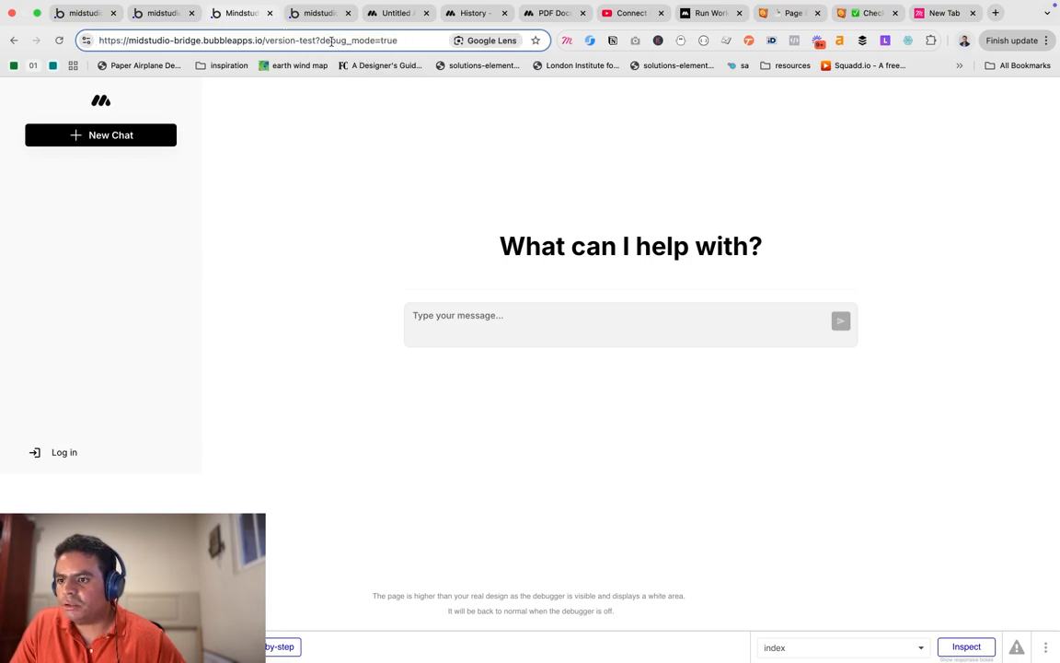
{"action": "left_click_drag", "start_coordinate": [399, 41], "coordinate": [385, 44]}
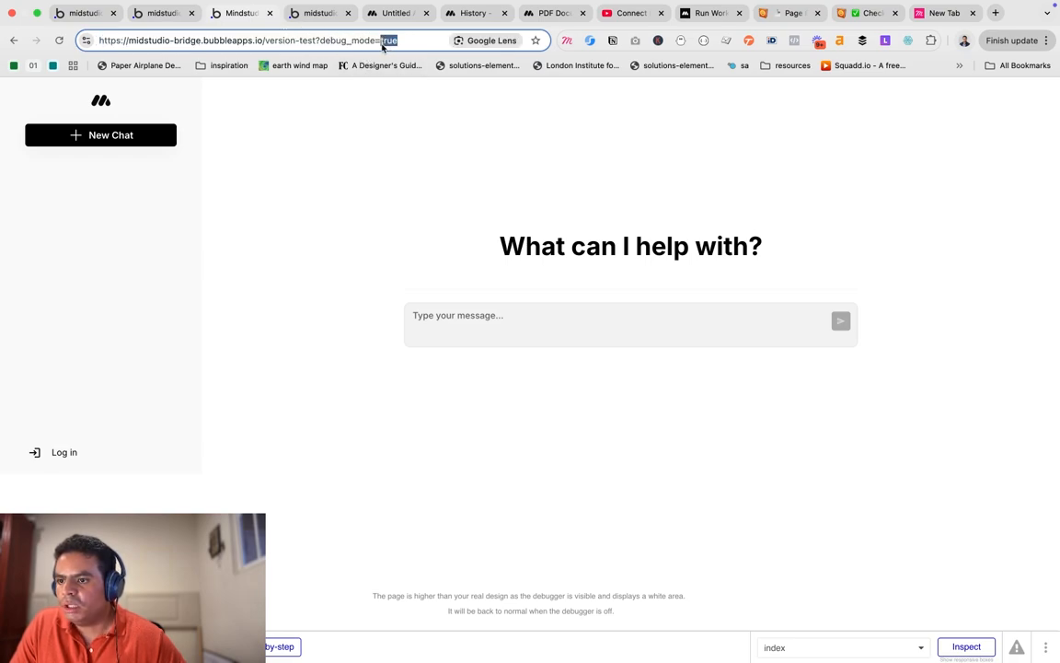
{"action": "type", "text": "fal"}
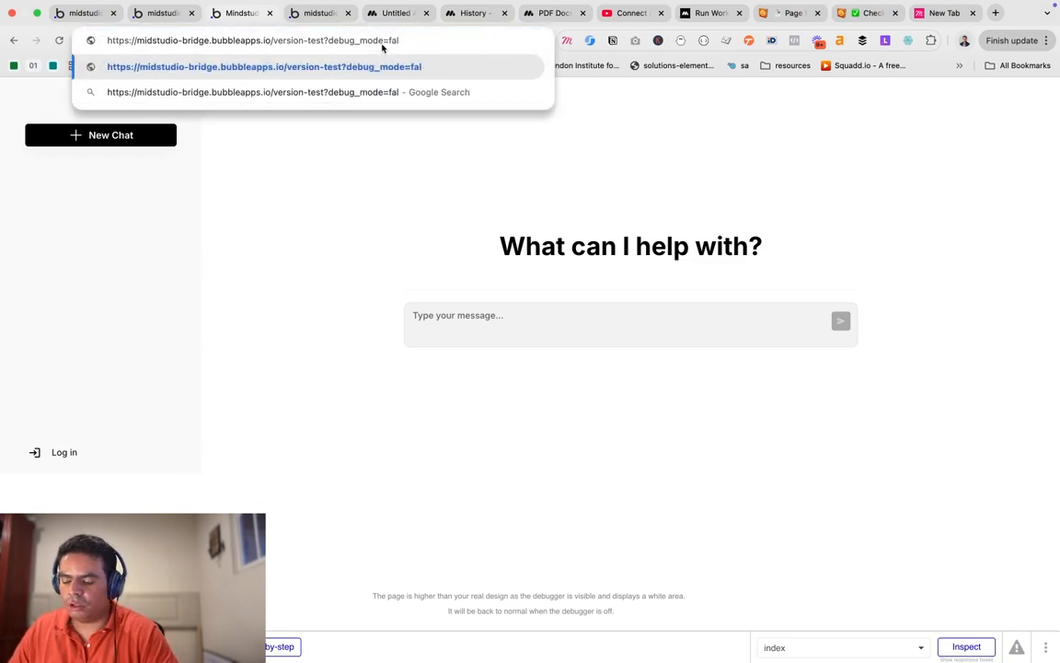
{"action": "type", "text": "se"}
{"action": "key", "text": "Return"}
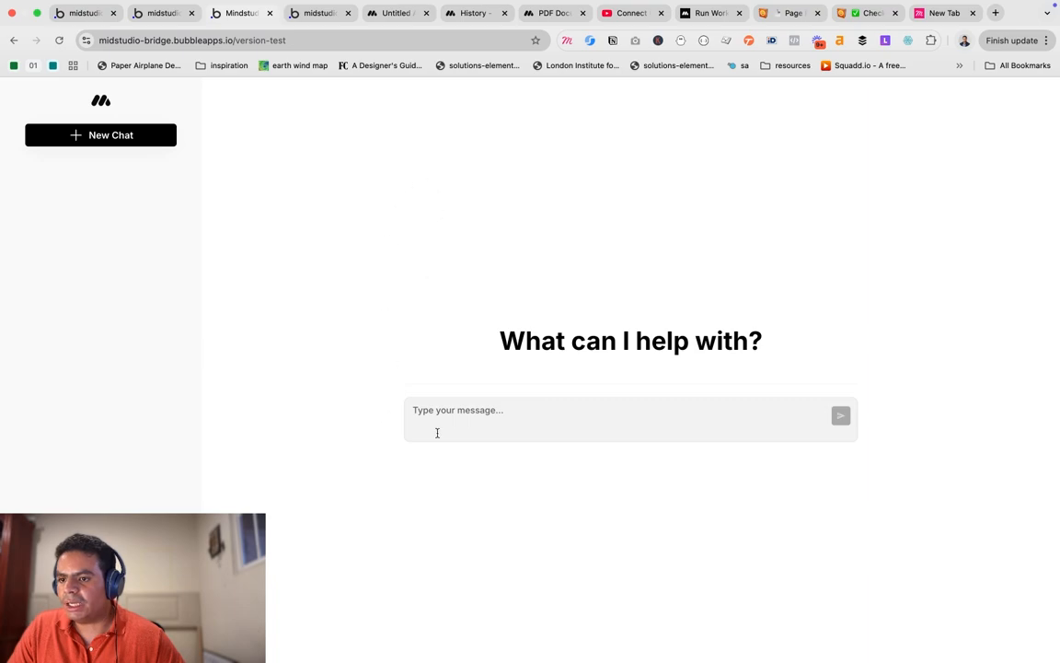
{"action": "left_click", "coordinate": [179, 19]}
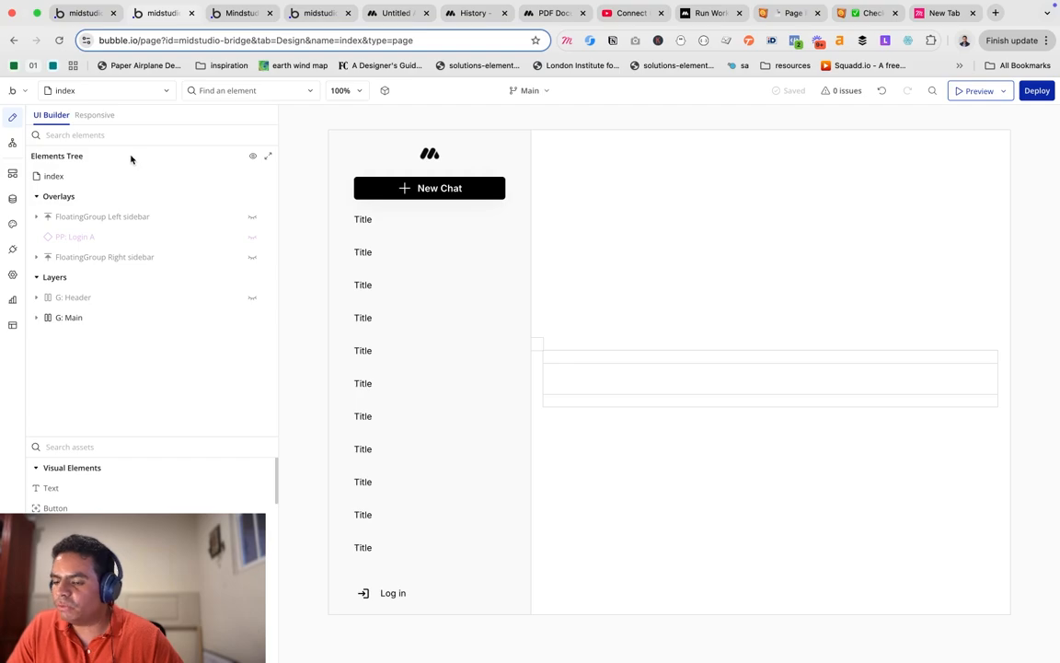
Look over the index page's Create a new Chat workflow and the backend API workflows, then the data types.
{"action": "left_click", "coordinate": [13, 145]}
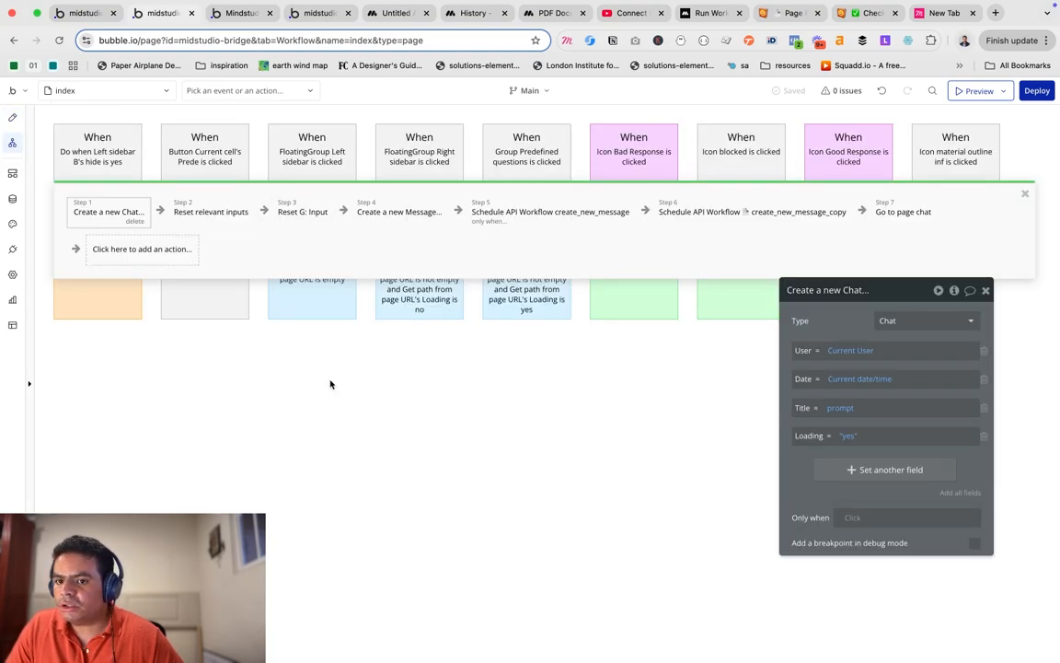
{"action": "left_click", "coordinate": [1025, 193]}
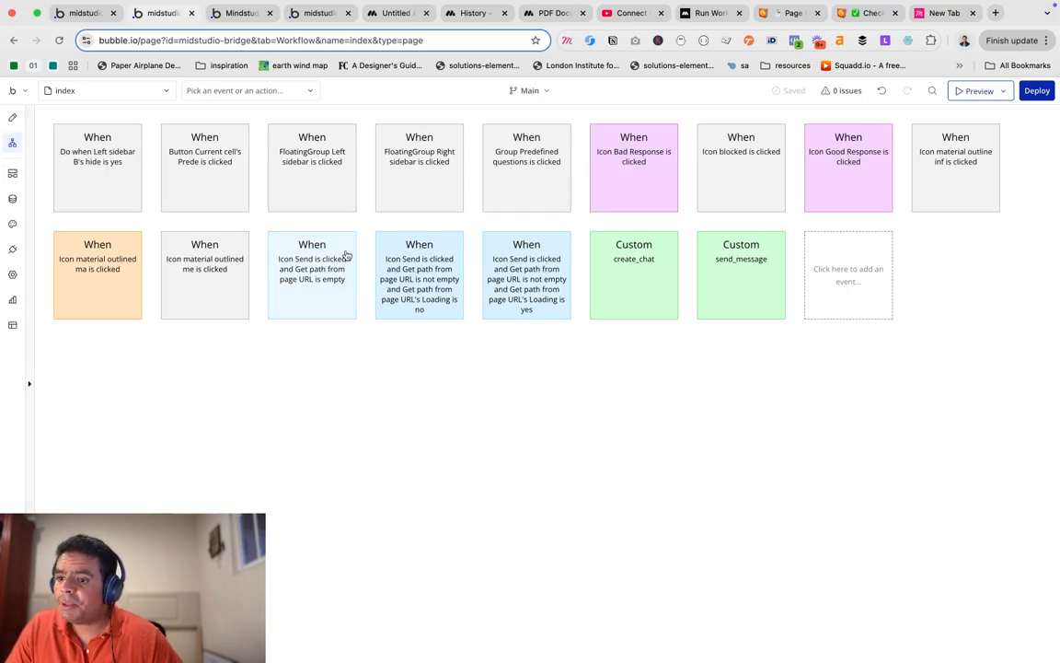
{"action": "mouse_move", "coordinate": [376, 236]}
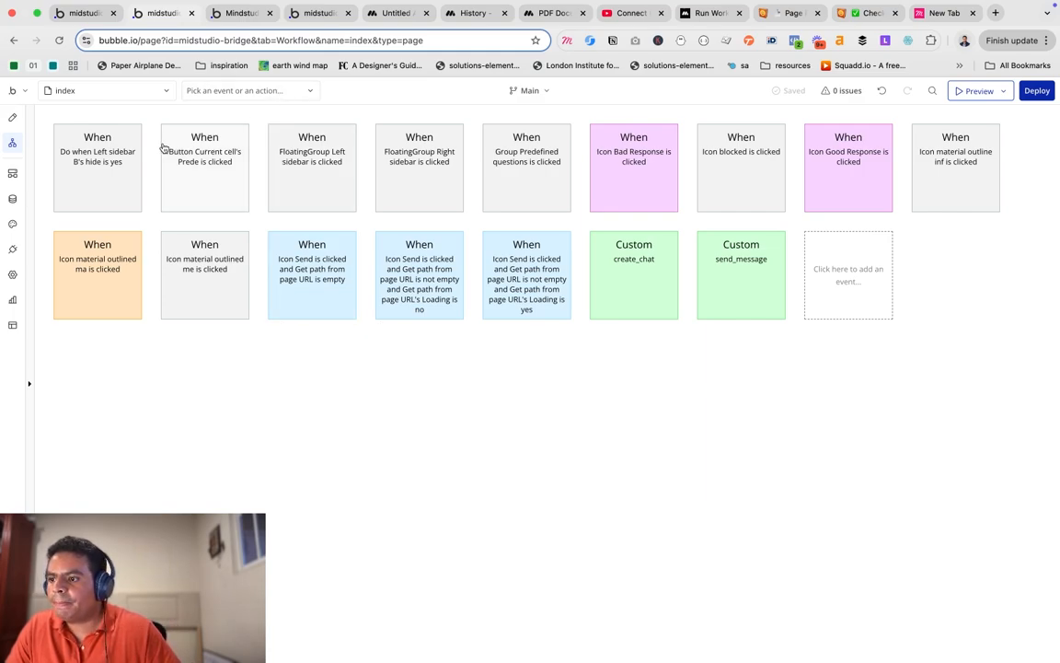
{"action": "left_click", "coordinate": [13, 175]}
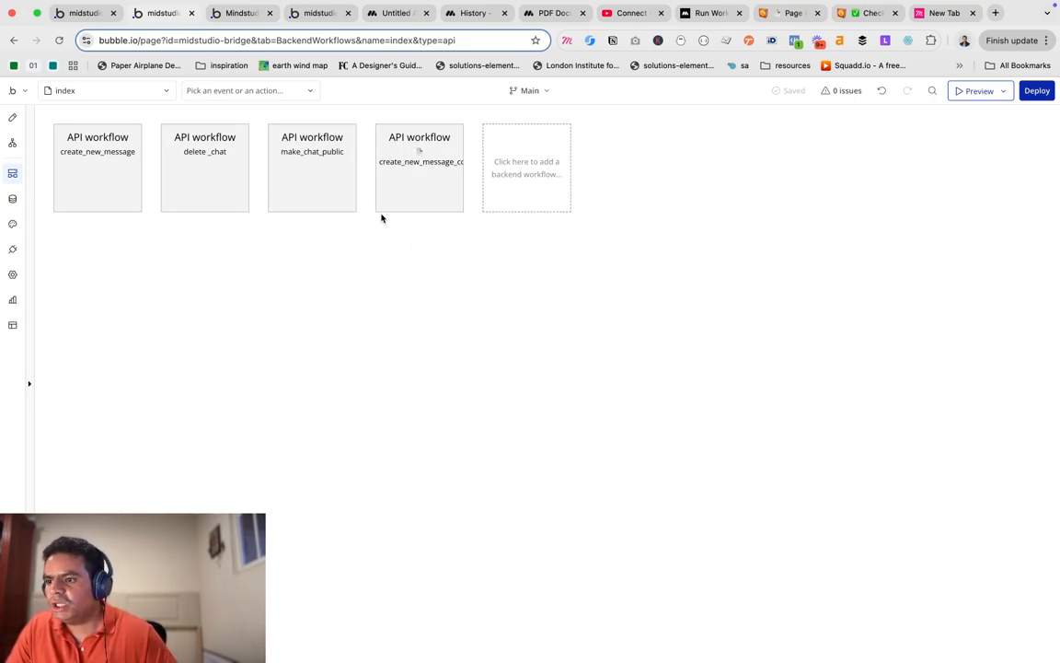
{"action": "left_click", "coordinate": [14, 198]}
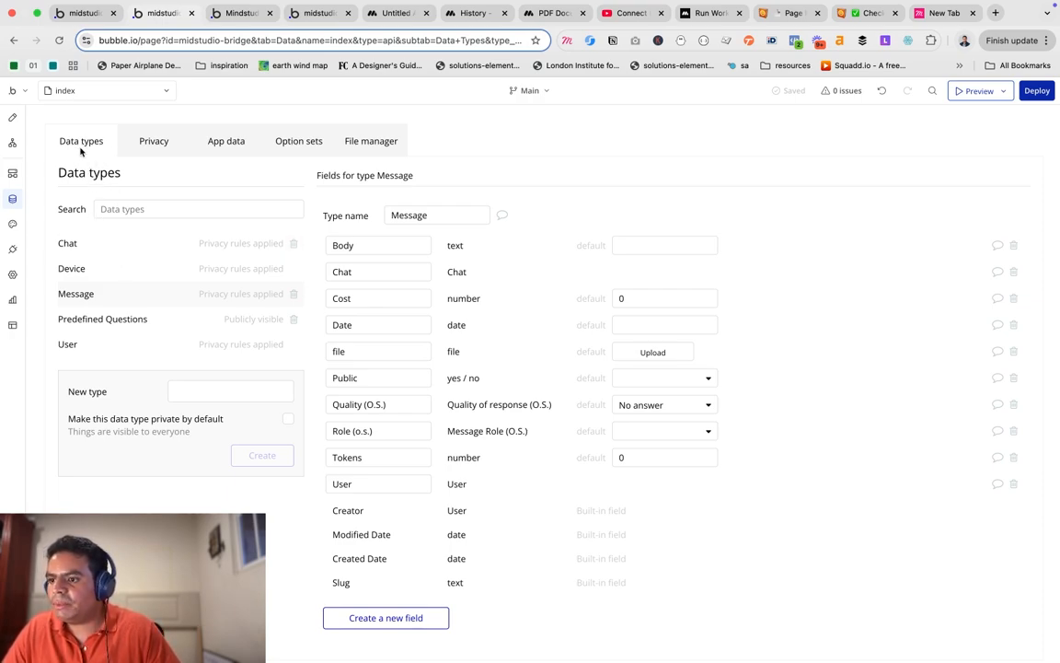
Check the stored Message entries and Message privacy rules, then move on to element styles.
{"action": "left_click", "coordinate": [227, 150]}
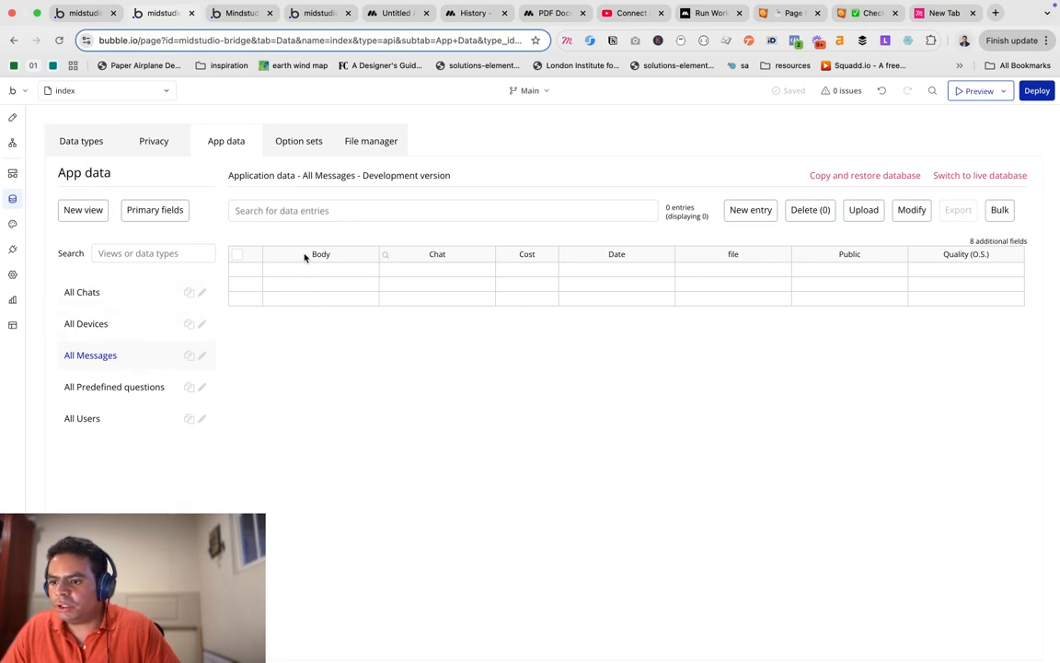
{"action": "left_click", "coordinate": [153, 145]}
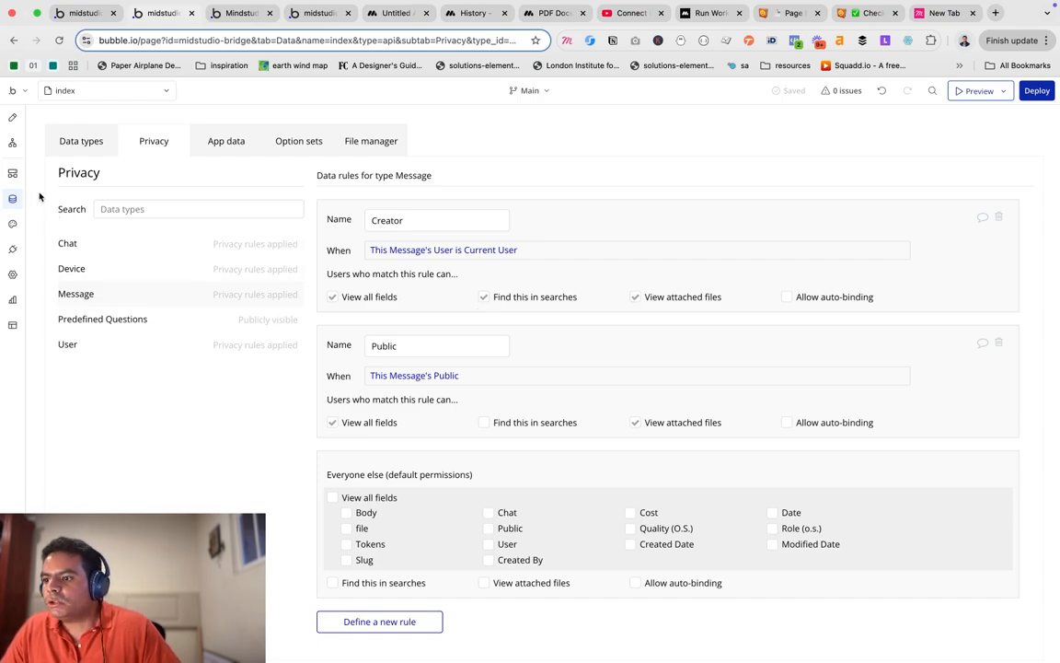
{"action": "left_click", "coordinate": [14, 226]}
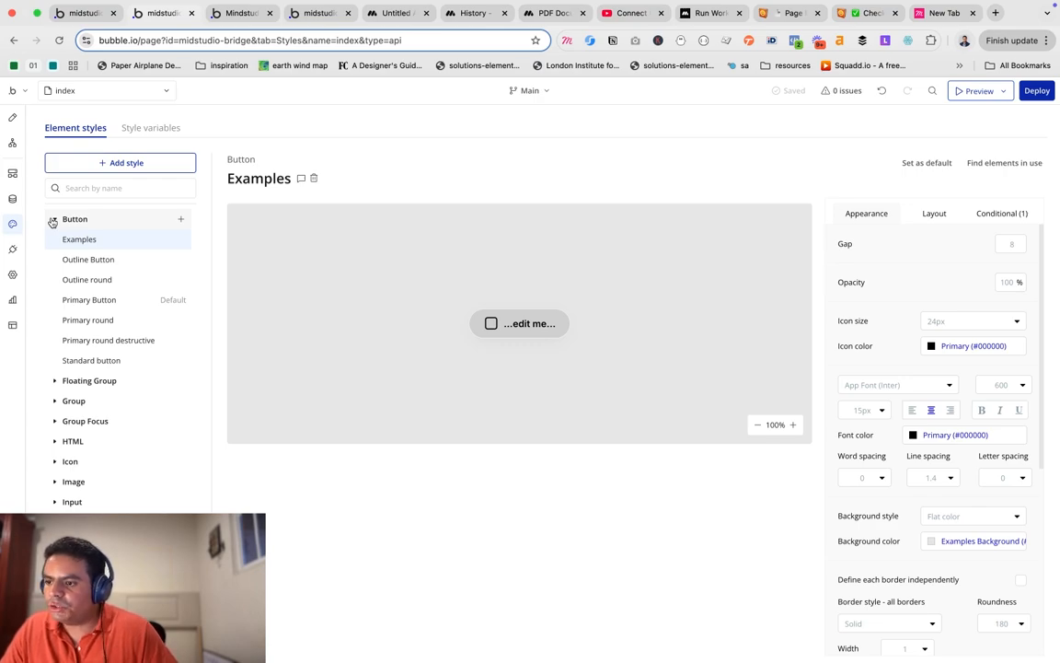
Scroll through the API Connector's Mindstudio API settings and expand the Run Chat POST call.
{"action": "left_click", "coordinate": [13, 252]}
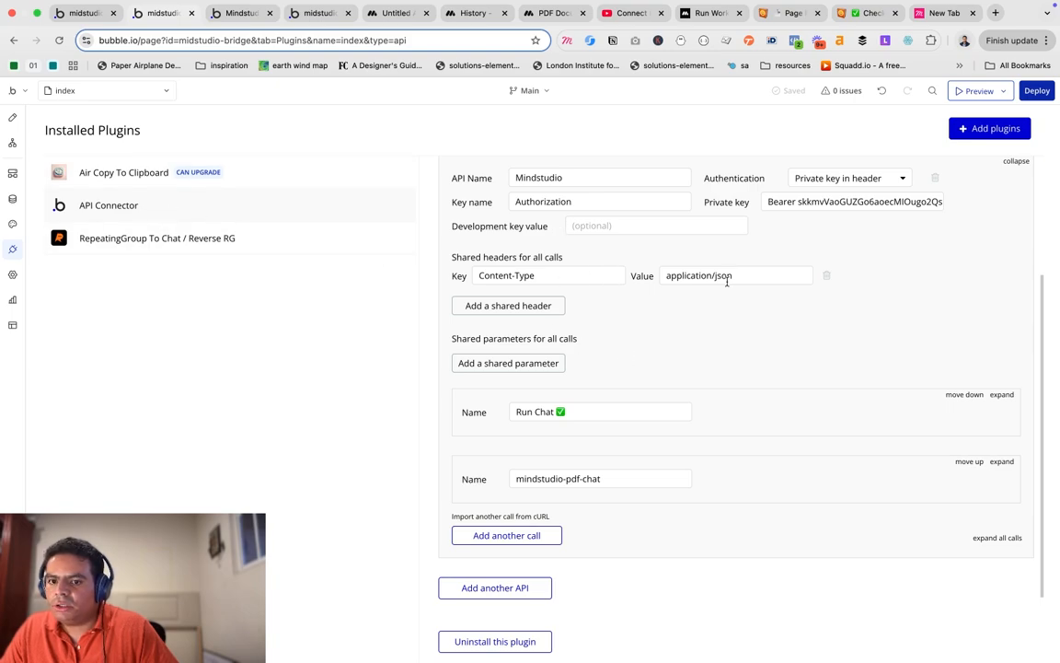
{"action": "scroll", "coordinate": [625, 360], "scroll_direction": "up", "scroll_amount": 1}
{"action": "scroll", "coordinate": [603, 310], "scroll_direction": "up", "scroll_amount": 4}
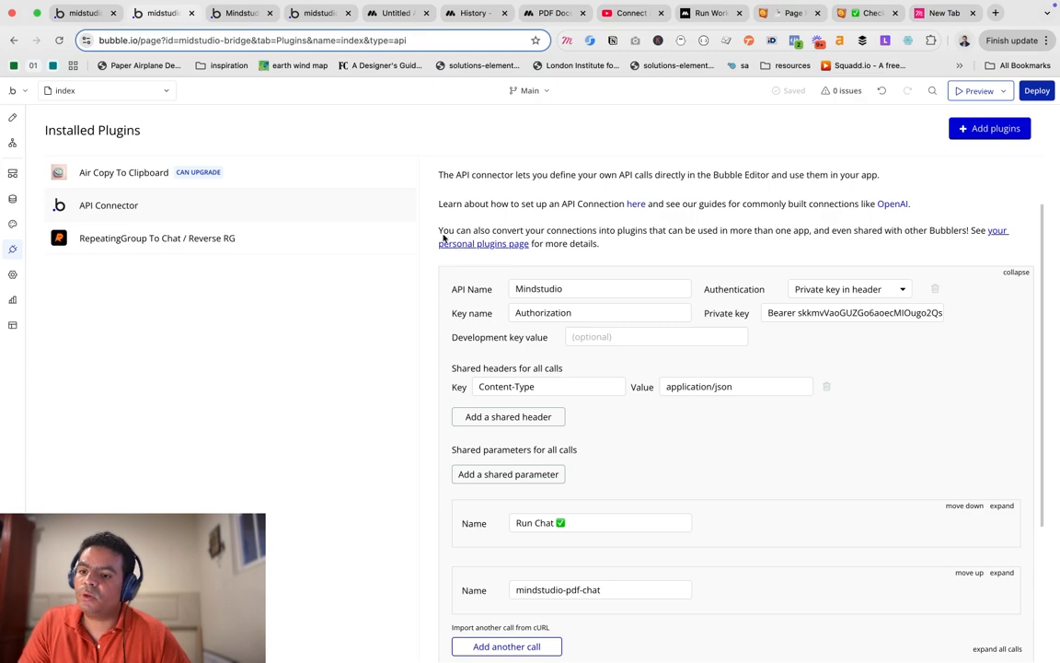
{"action": "scroll", "coordinate": [559, 297], "scroll_direction": "down", "scroll_amount": 1}
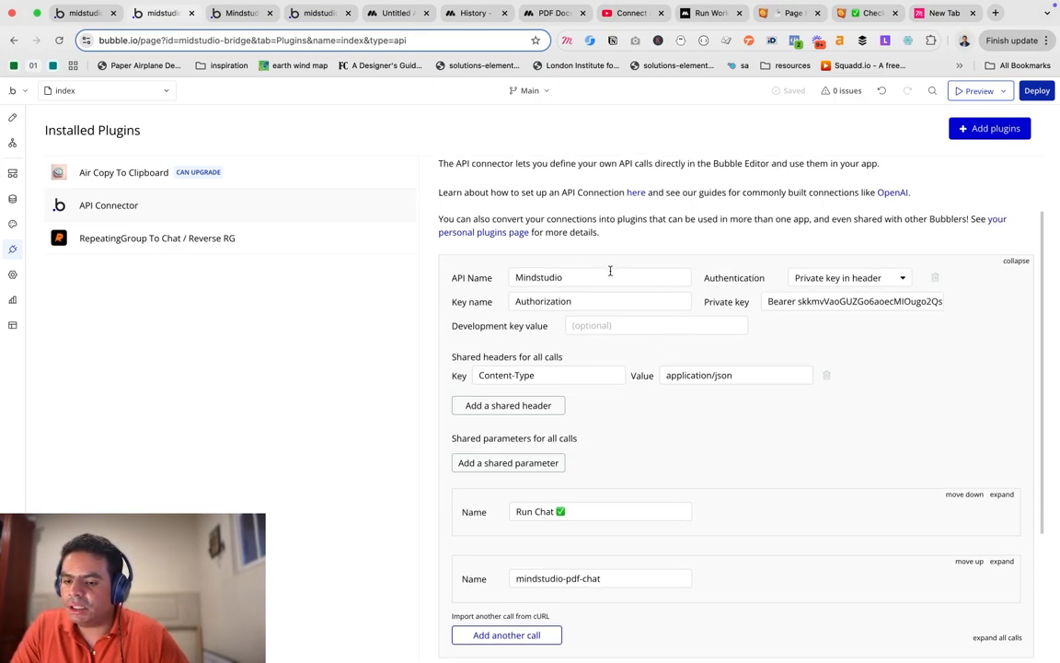
{"action": "scroll", "coordinate": [609, 270], "scroll_direction": "down", "scroll_amount": 1}
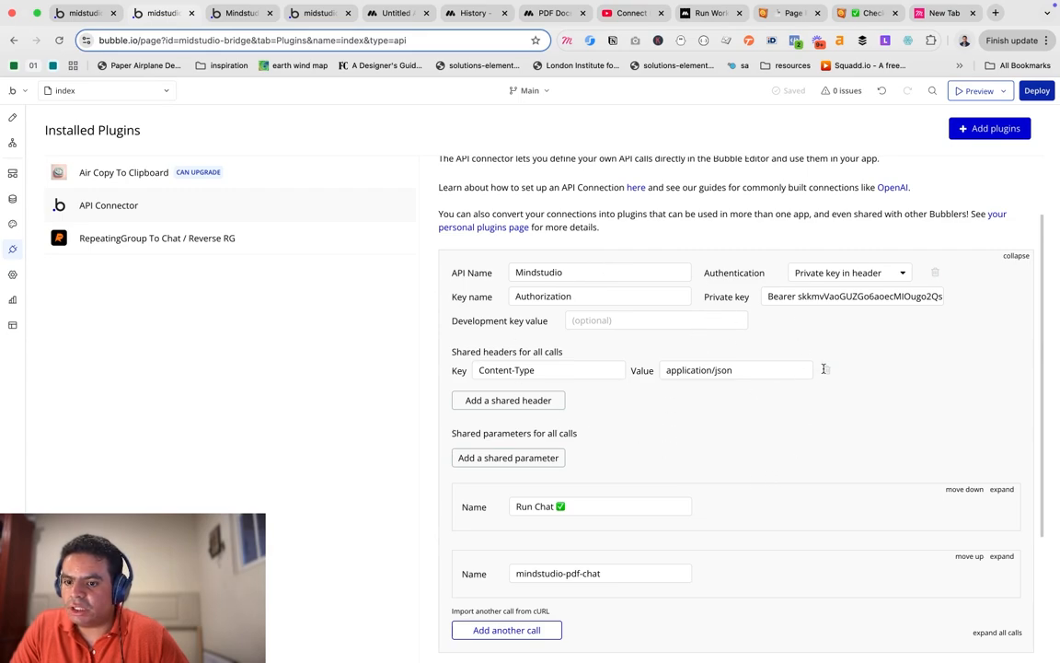
{"action": "scroll", "coordinate": [609, 291], "scroll_direction": "up", "scroll_amount": 1}
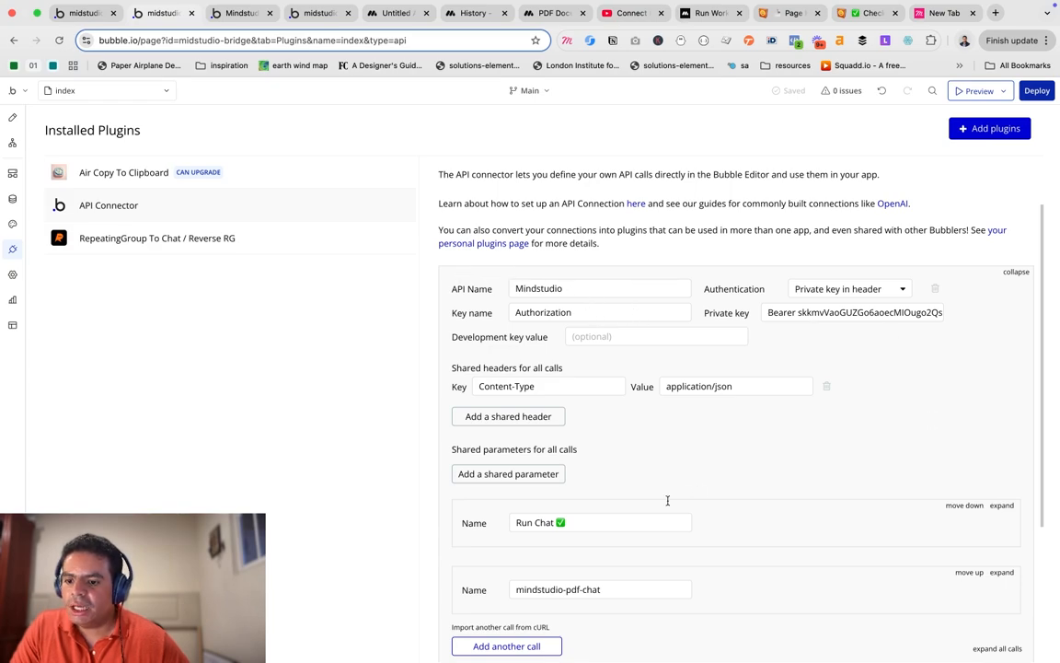
{"action": "left_click", "coordinate": [1000, 505]}
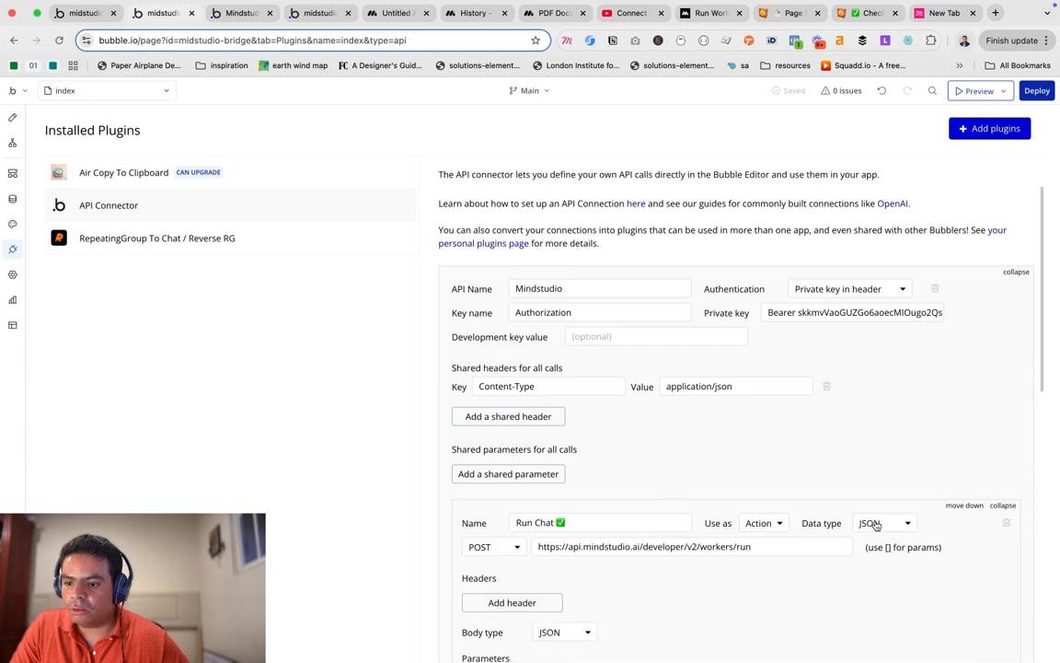
{"action": "scroll", "coordinate": [786, 464], "scroll_direction": "down", "scroll_amount": 2}
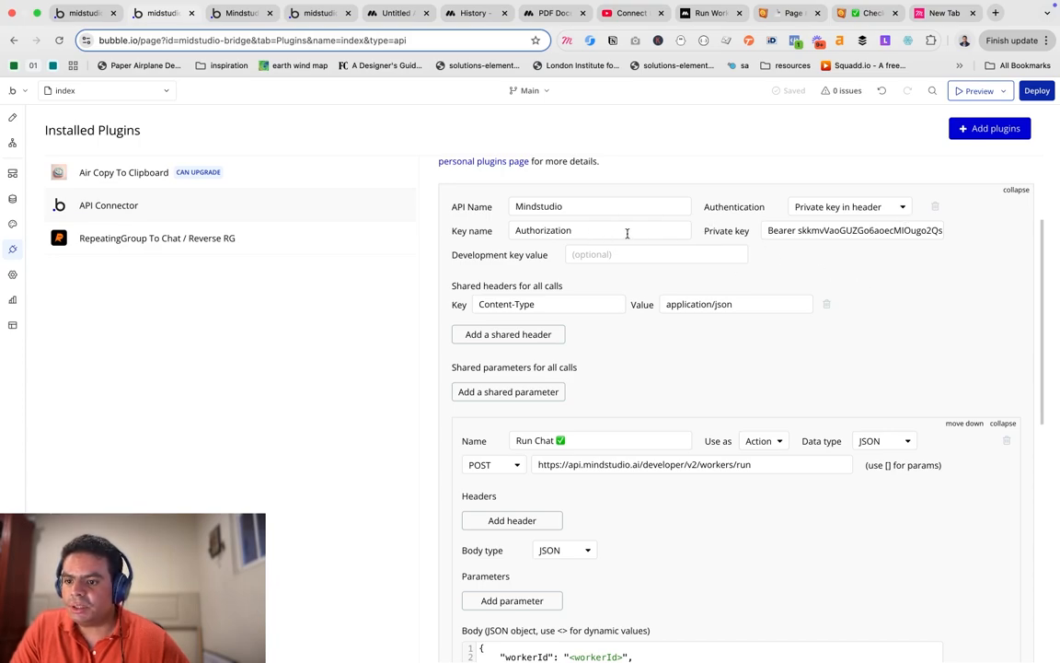
{"action": "scroll", "coordinate": [589, 405], "scroll_direction": "down", "scroll_amount": 2}
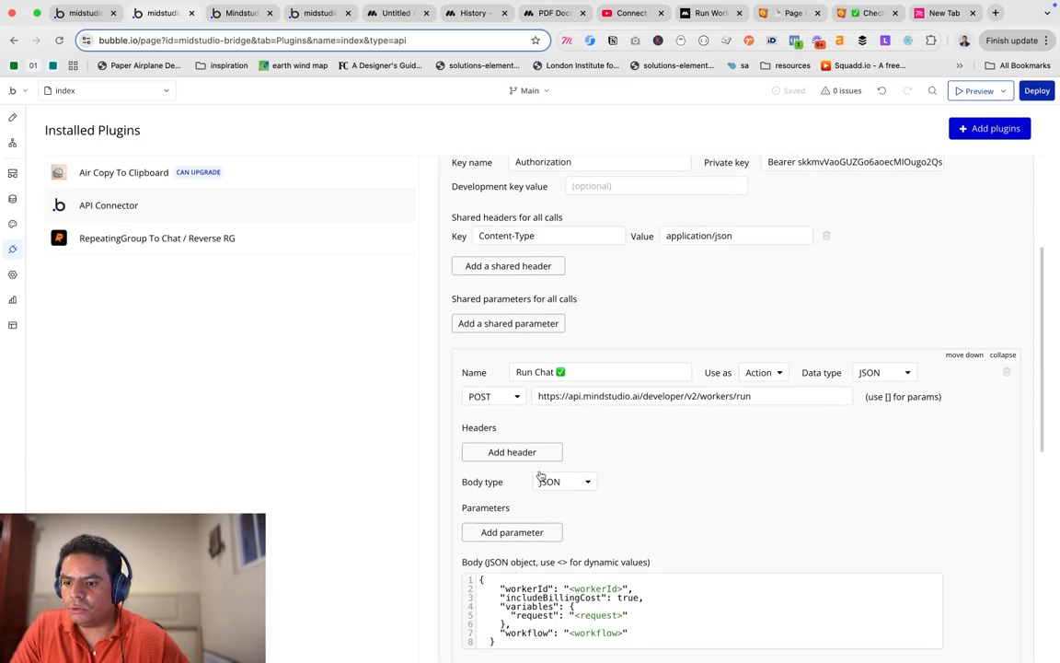
{"action": "left_click", "coordinate": [521, 449]}
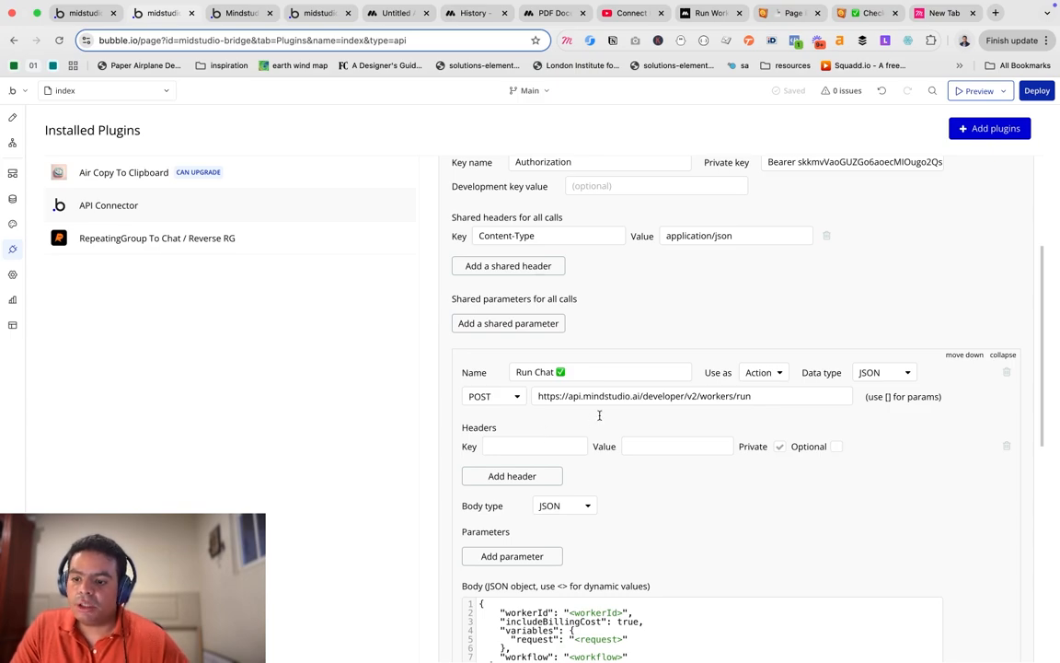
{"action": "scroll", "coordinate": [594, 386], "scroll_direction": "down", "scroll_amount": 2}
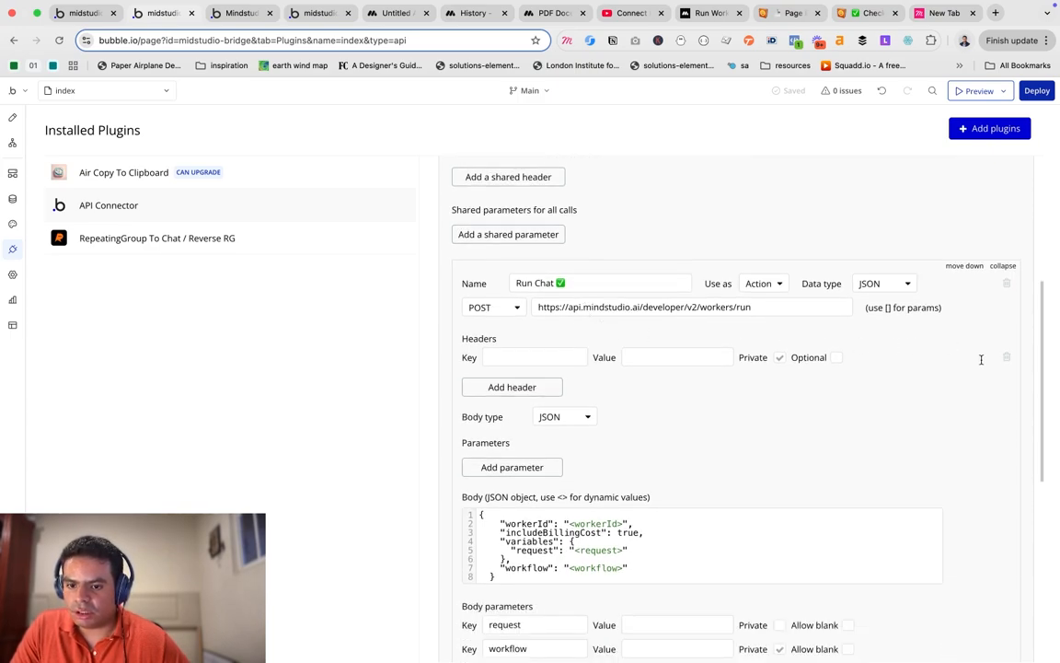
{"action": "left_click", "coordinate": [1006, 357]}
{"action": "scroll", "coordinate": [700, 308], "scroll_direction": "down", "scroll_amount": 3}
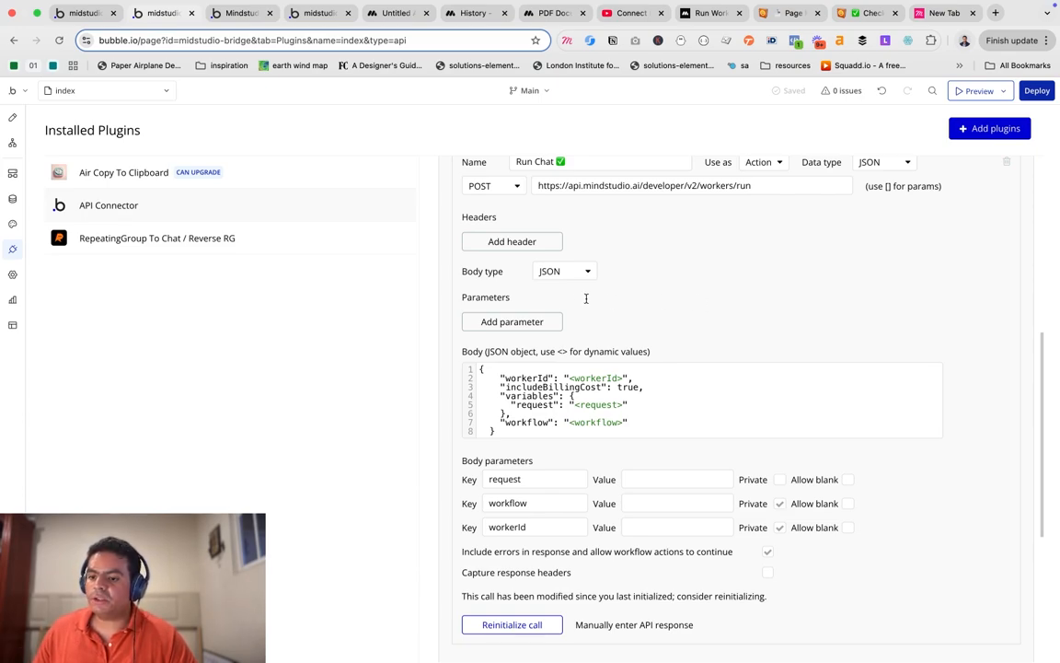
{"action": "scroll", "coordinate": [571, 245], "scroll_direction": "up", "scroll_amount": 1}
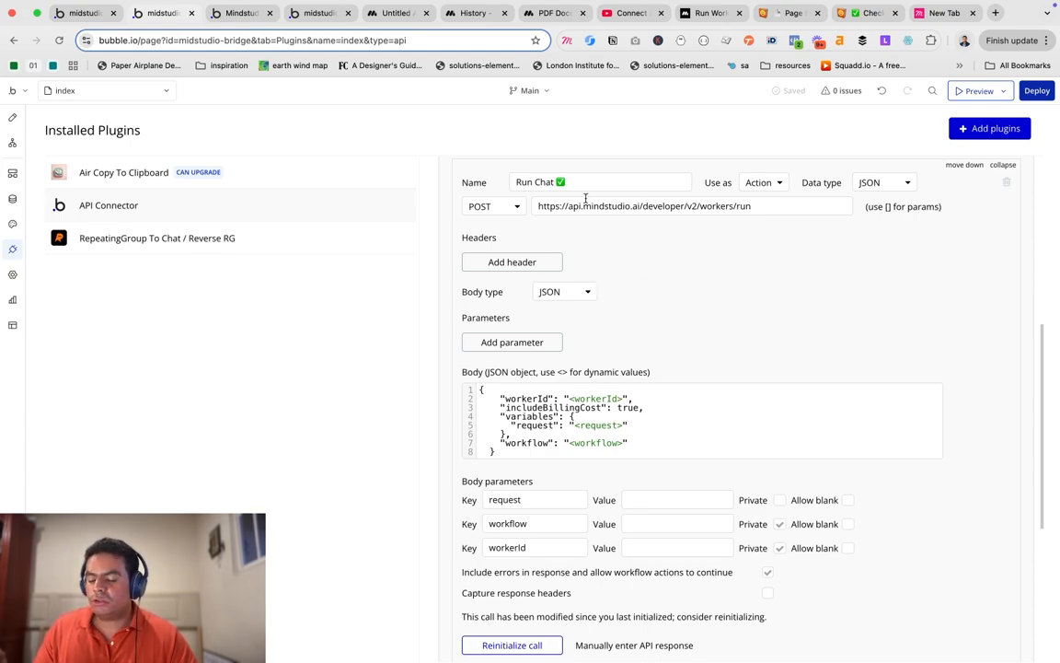
{"action": "scroll", "coordinate": [613, 246], "scroll_direction": "up", "scroll_amount": 2}
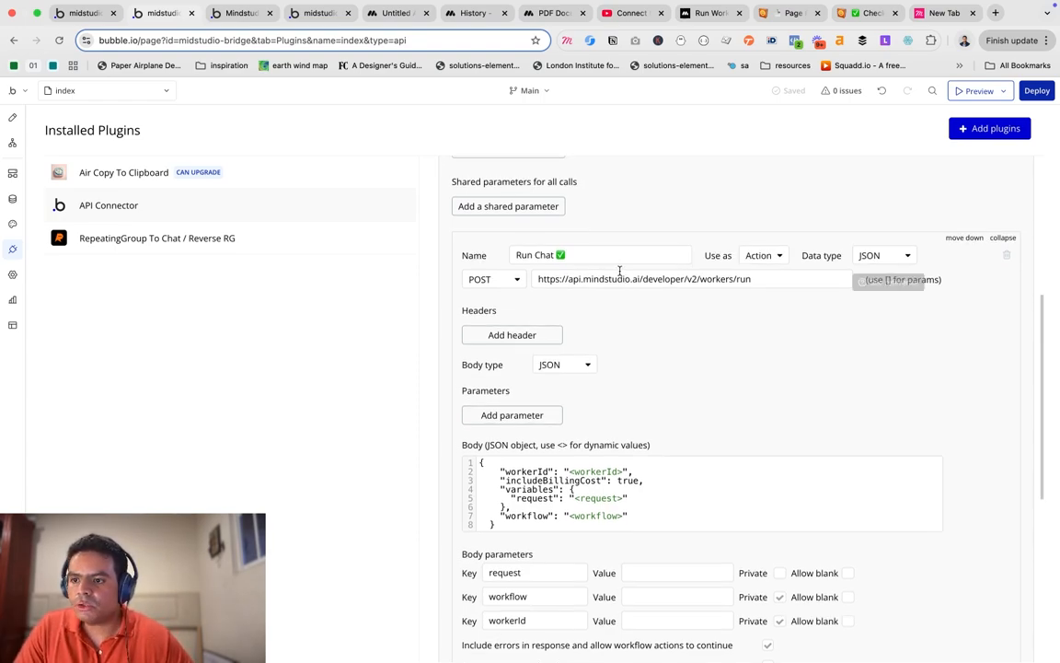
{"action": "scroll", "coordinate": [618, 310], "scroll_direction": "down", "scroll_amount": 1}
{"action": "scroll", "coordinate": [619, 309], "scroll_direction": "down", "scroll_amount": 1}
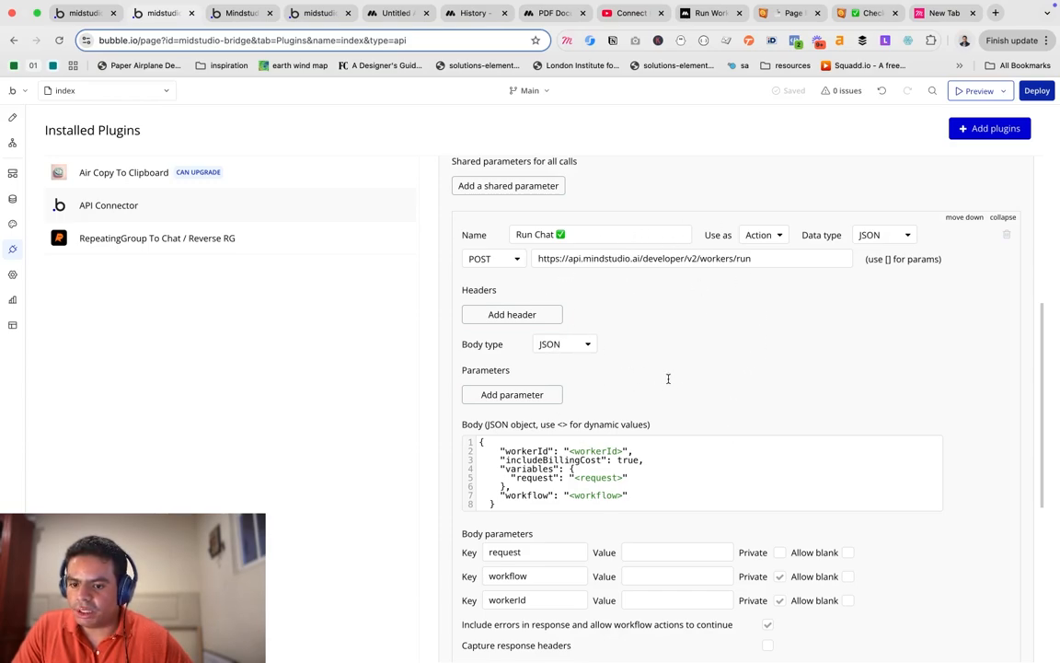
Remove the old check-mark emoji from the call name and clear a wrongly pasted file name.
{"action": "left_click", "coordinate": [580, 236]}
{"action": "key", "text": "BackSpace"}
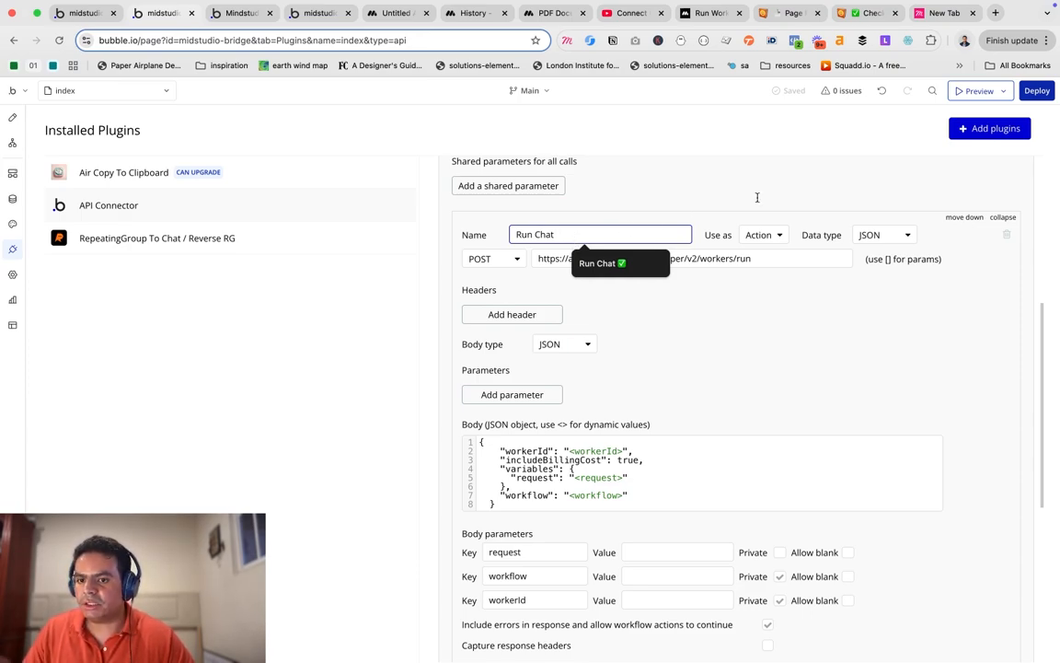
{"action": "left_click", "coordinate": [868, 13]}
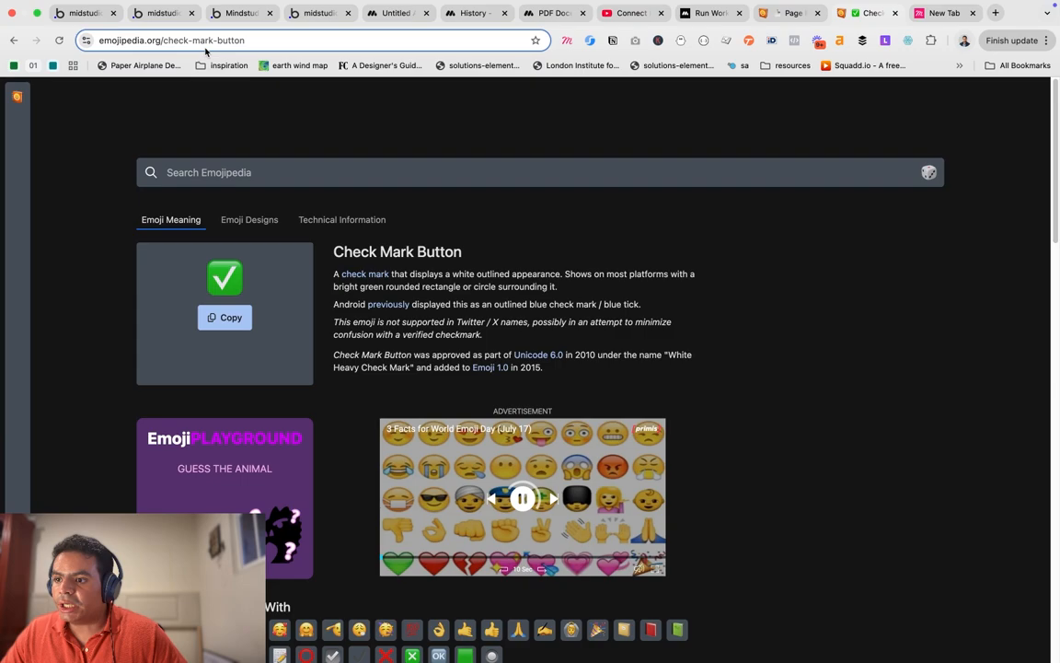
{"action": "left_click", "coordinate": [156, 12]}
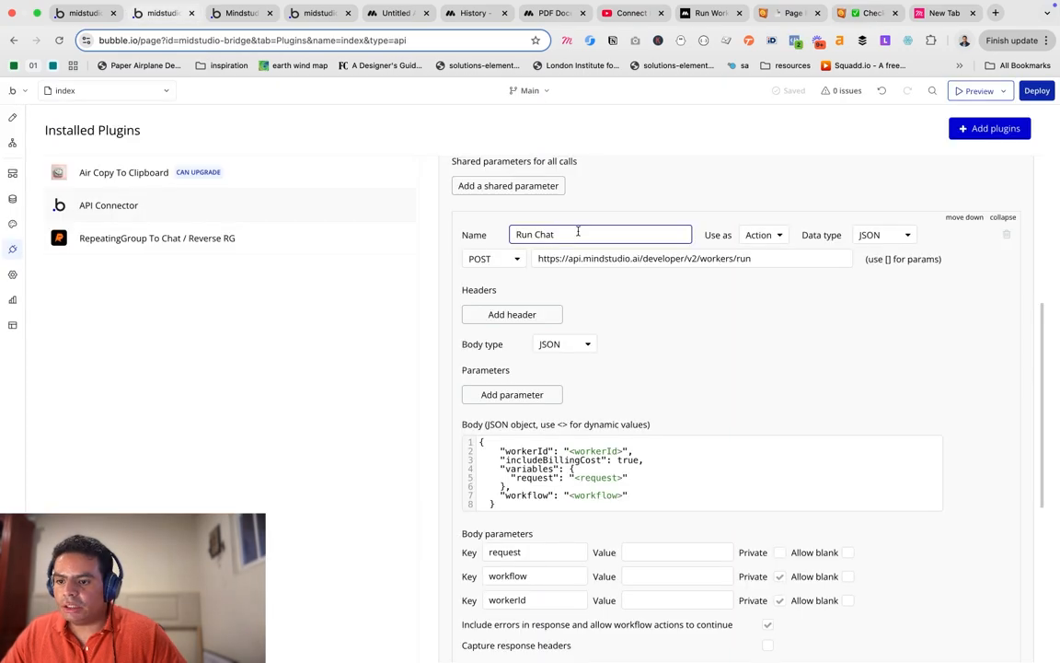
{"action": "left_click", "coordinate": [578, 231]}
{"action": "type", "text": "Voucher_3827837.pdf"}
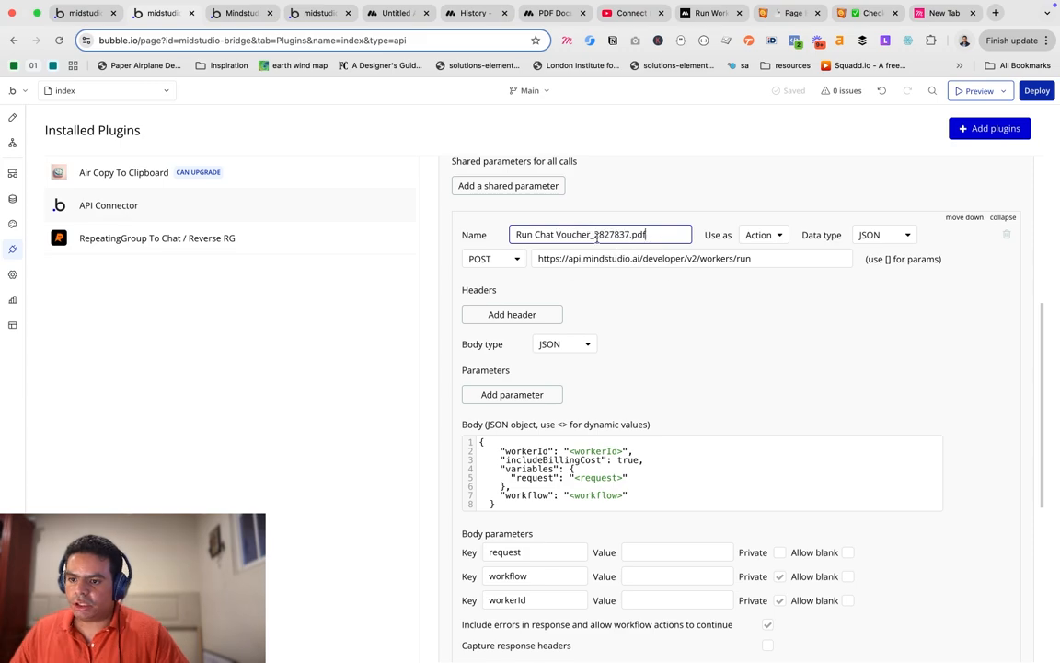
{"action": "left_click_drag", "start_coordinate": [597, 236], "coordinate": [556, 235]}
{"action": "key", "text": "BackSpace"}
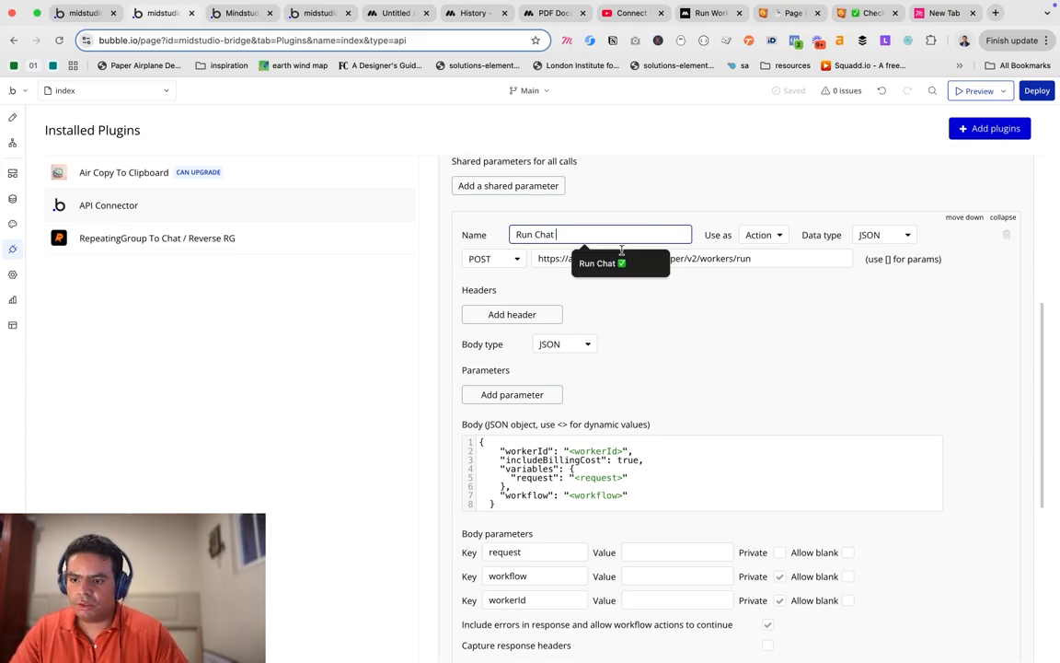
Copy ✅ from Emojipedia and set the call name to 'Run Chat ✅'.
{"action": "left_click", "coordinate": [851, 13]}
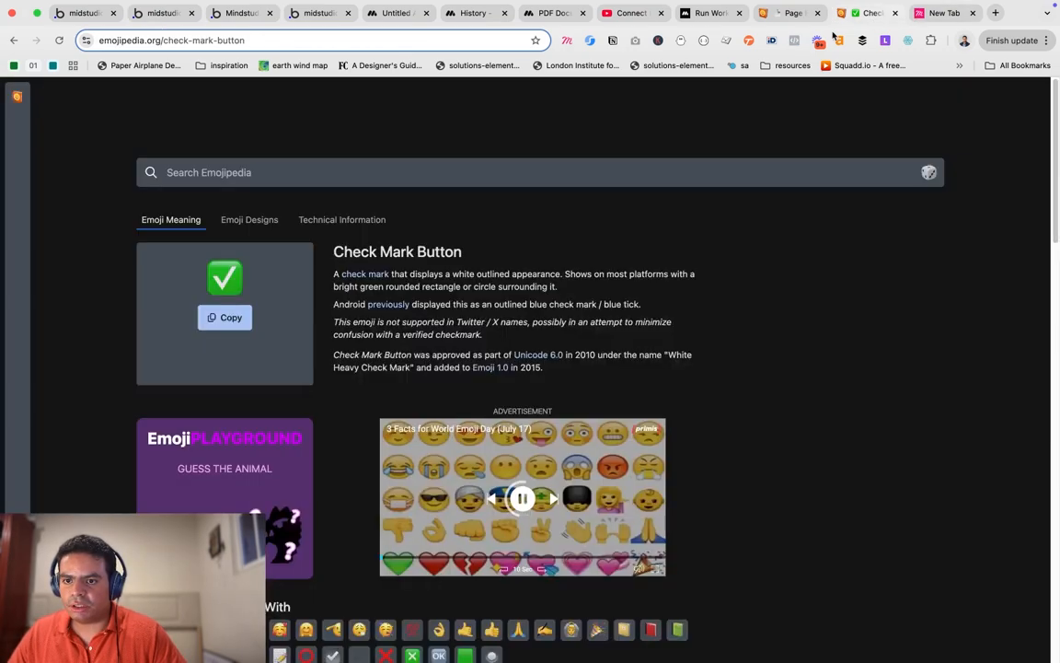
{"action": "left_click", "coordinate": [219, 319]}
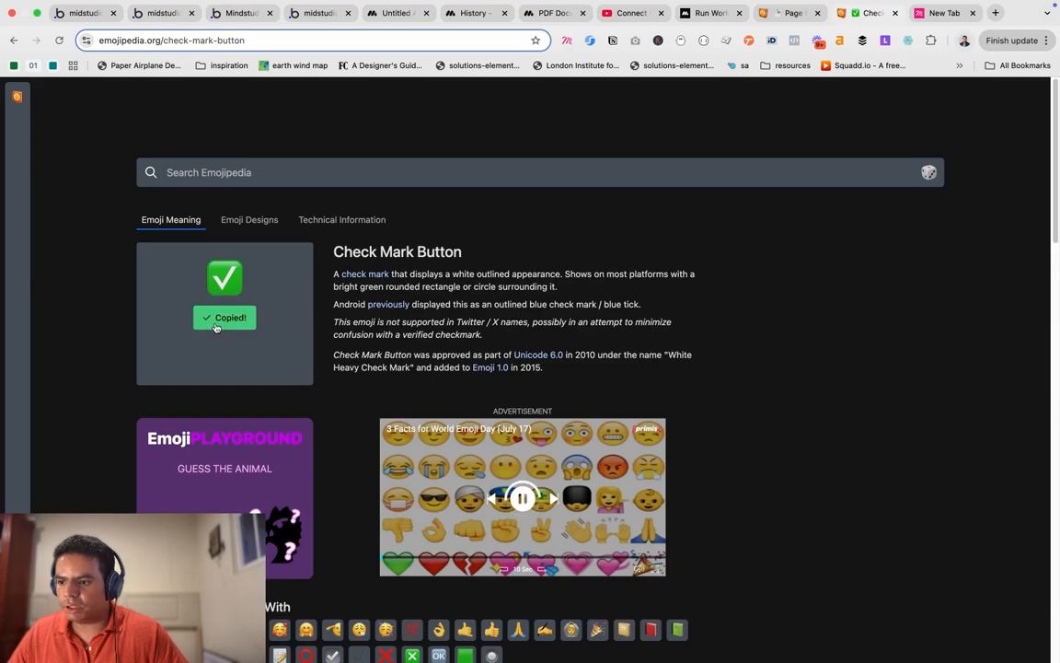
{"action": "left_click", "coordinate": [159, 14]}
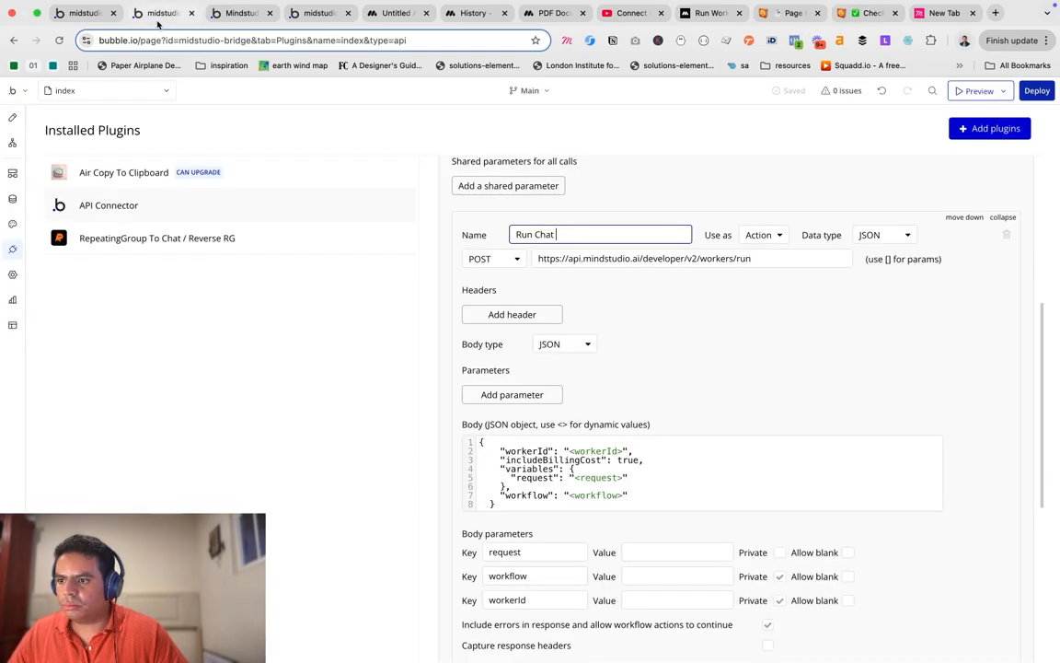
{"action": "left_click", "coordinate": [560, 234]}
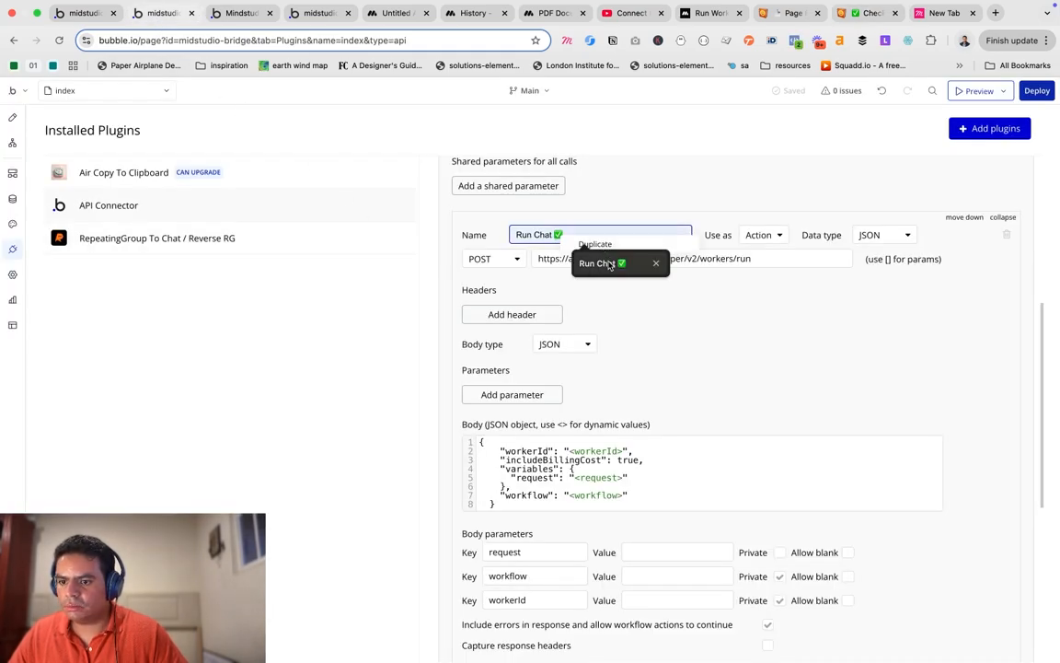
{"action": "left_click", "coordinate": [608, 264]}
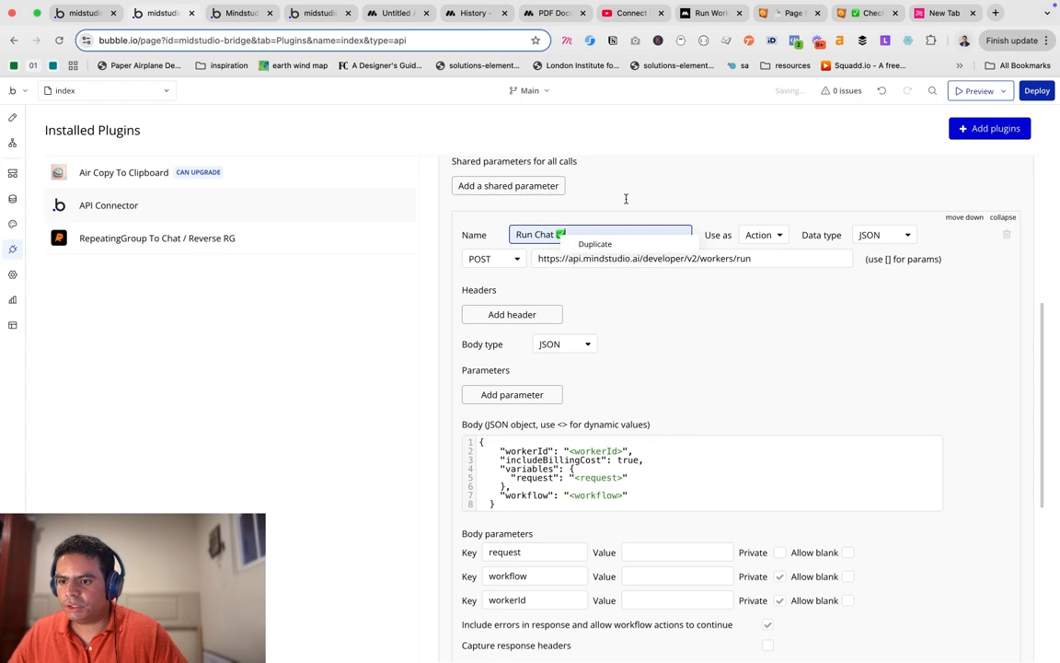
{"action": "left_click", "coordinate": [626, 198]}
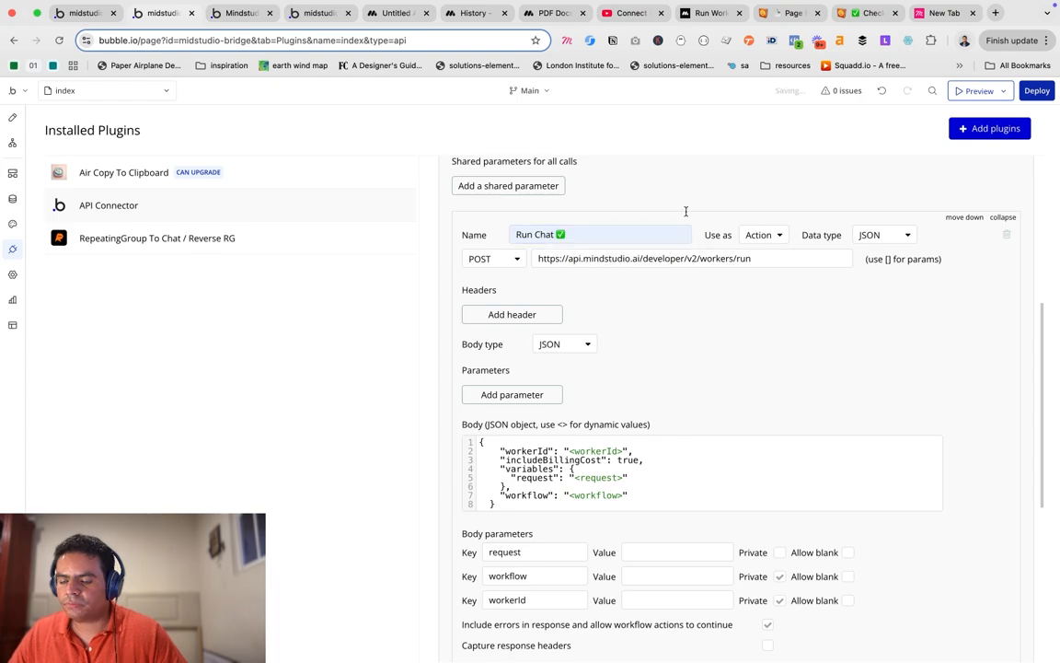
{"action": "scroll", "coordinate": [629, 281], "scroll_direction": "down", "scroll_amount": 2}
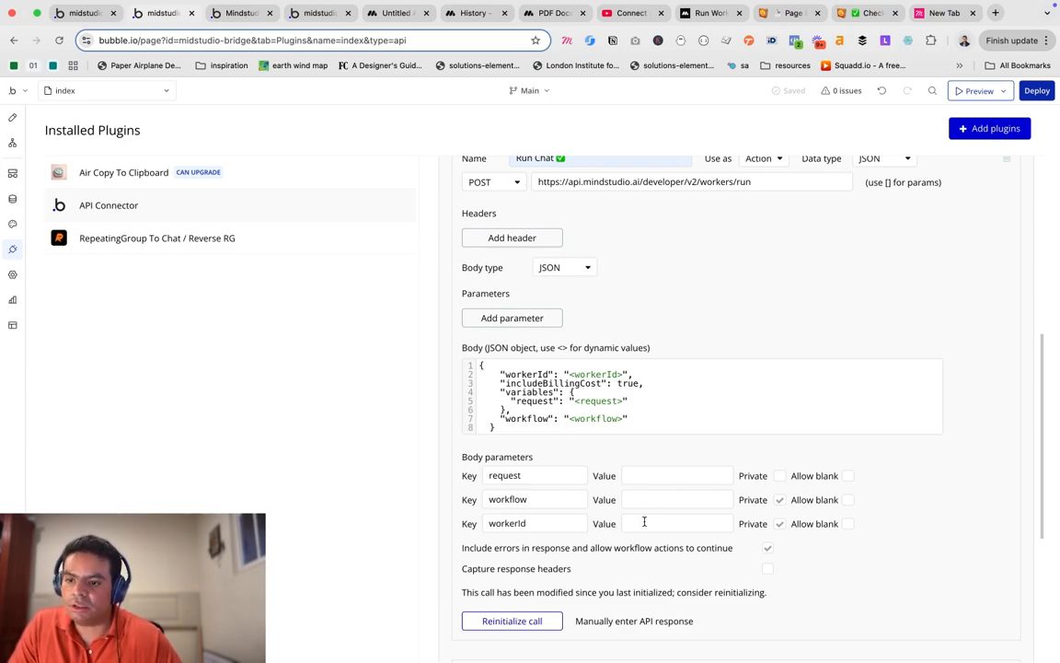
{"action": "scroll", "coordinate": [698, 416], "scroll_direction": "up", "scroll_amount": 3}
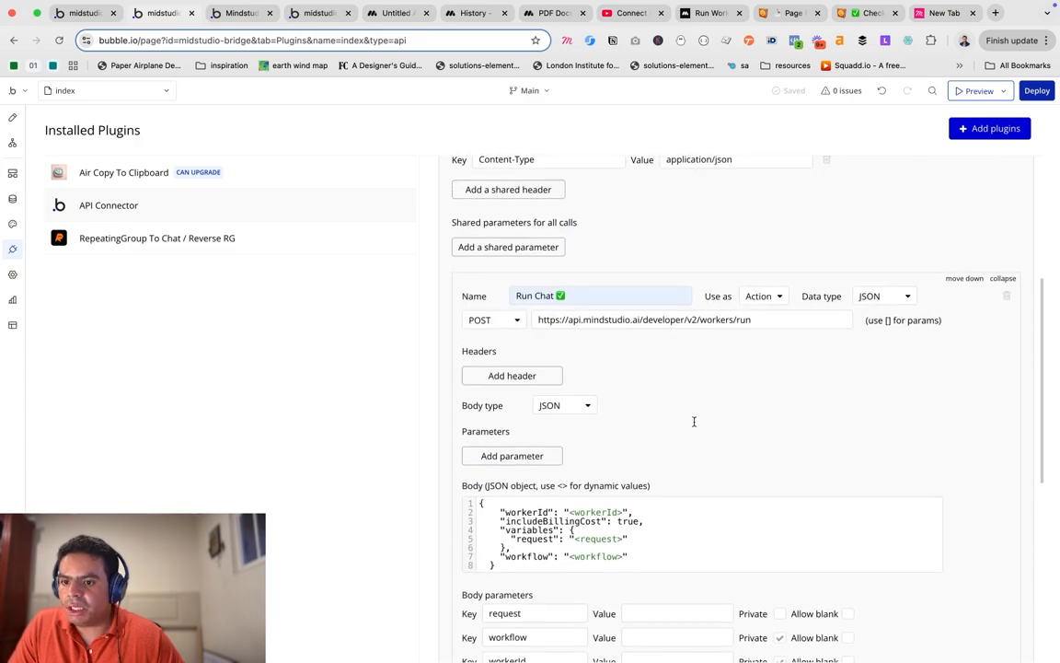
{"action": "scroll", "coordinate": [695, 420], "scroll_direction": "up", "scroll_amount": 2}
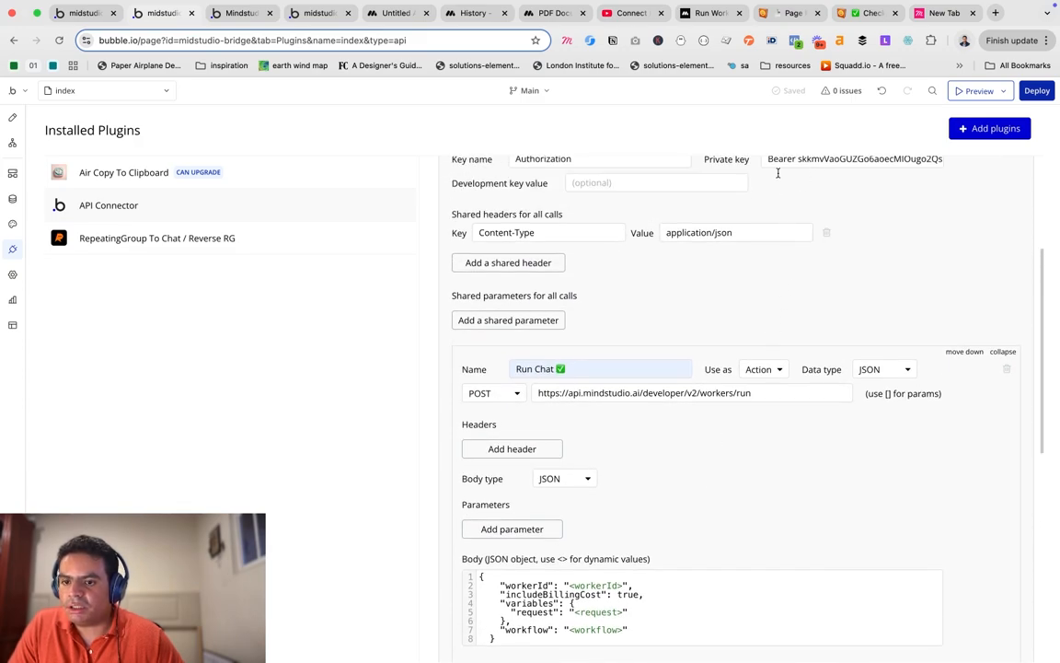
{"action": "scroll", "coordinate": [777, 172], "scroll_direction": "up", "scroll_amount": 2}
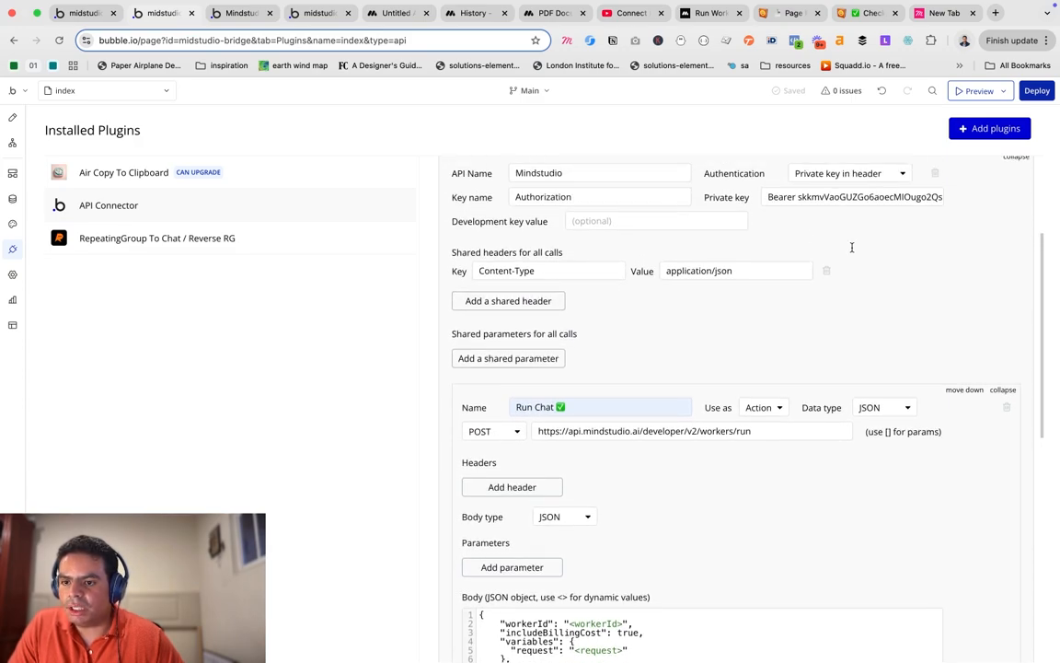
{"action": "scroll", "coordinate": [750, 245], "scroll_direction": "down", "scroll_amount": 1}
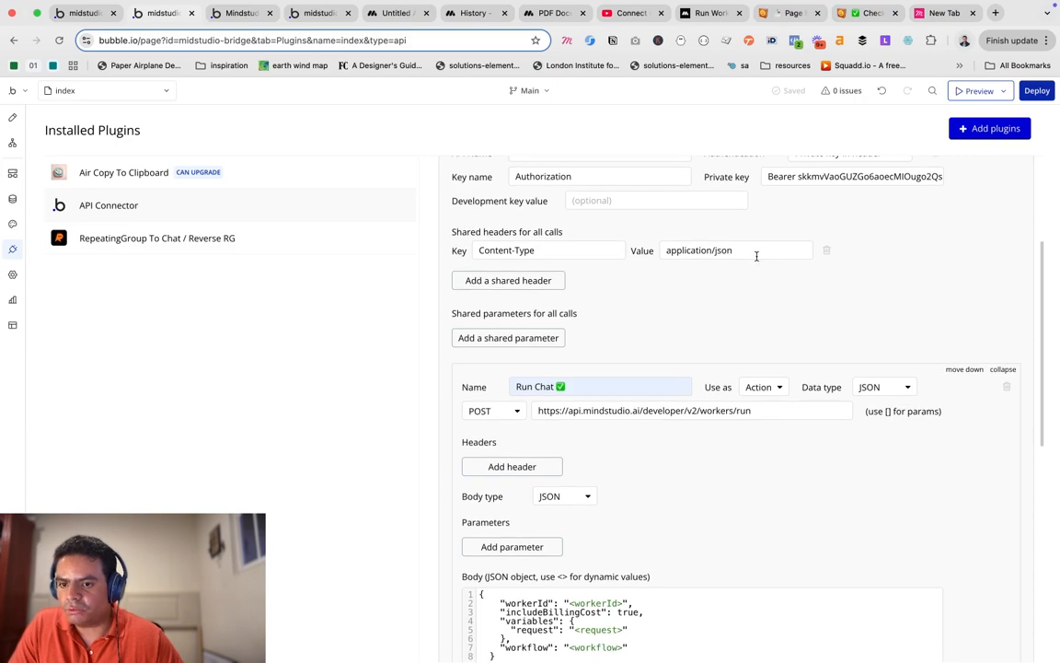
{"action": "scroll", "coordinate": [757, 256], "scroll_direction": "down", "scroll_amount": 3}
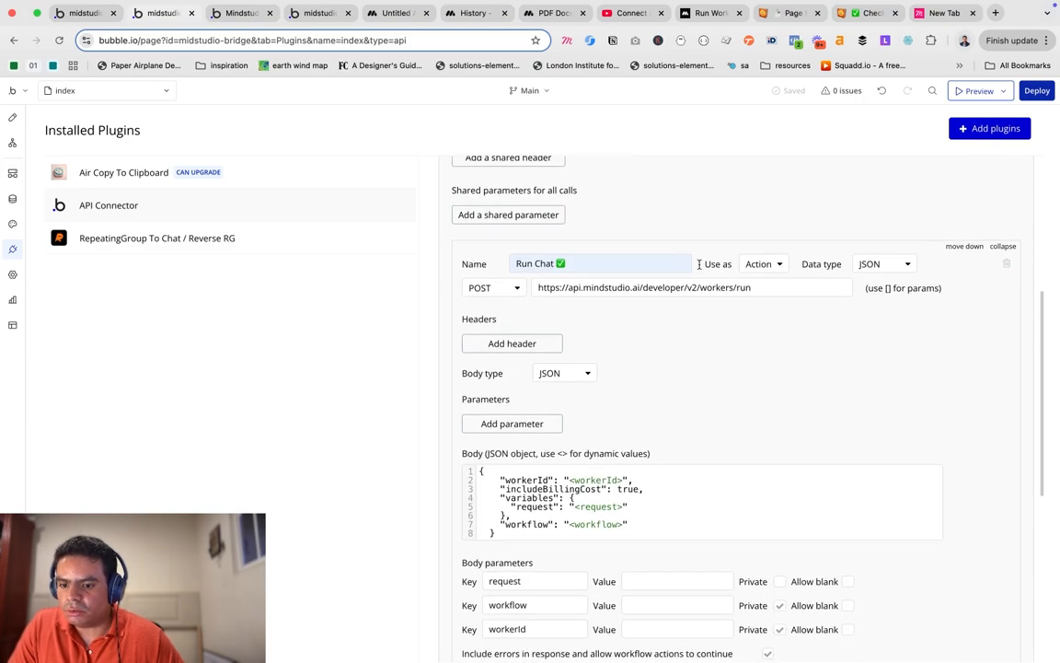
{"action": "scroll", "coordinate": [685, 263], "scroll_direction": "down", "scroll_amount": 5}
{"action": "scroll", "coordinate": [679, 260], "scroll_direction": "up", "scroll_amount": 2}
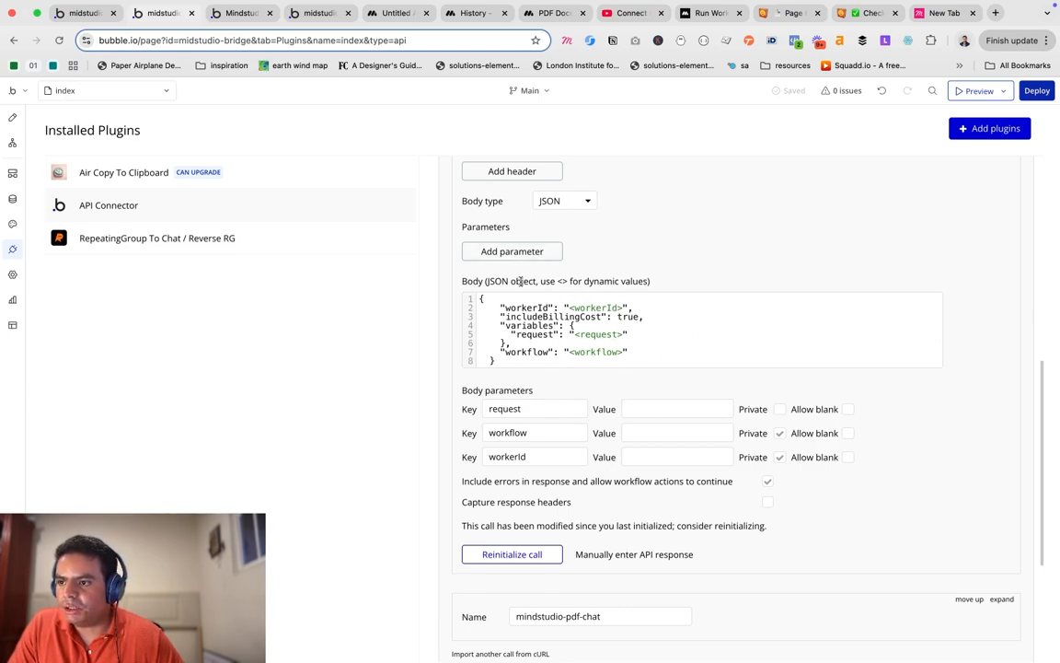
{"action": "left_click", "coordinate": [393, 15]}
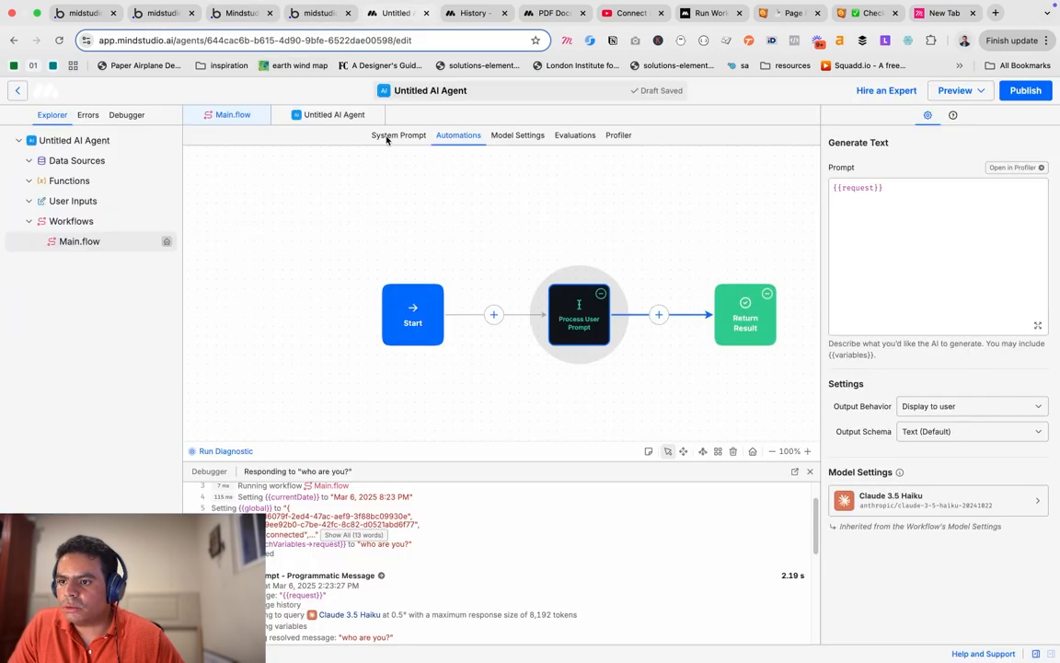
{"action": "left_click", "coordinate": [598, 215]}
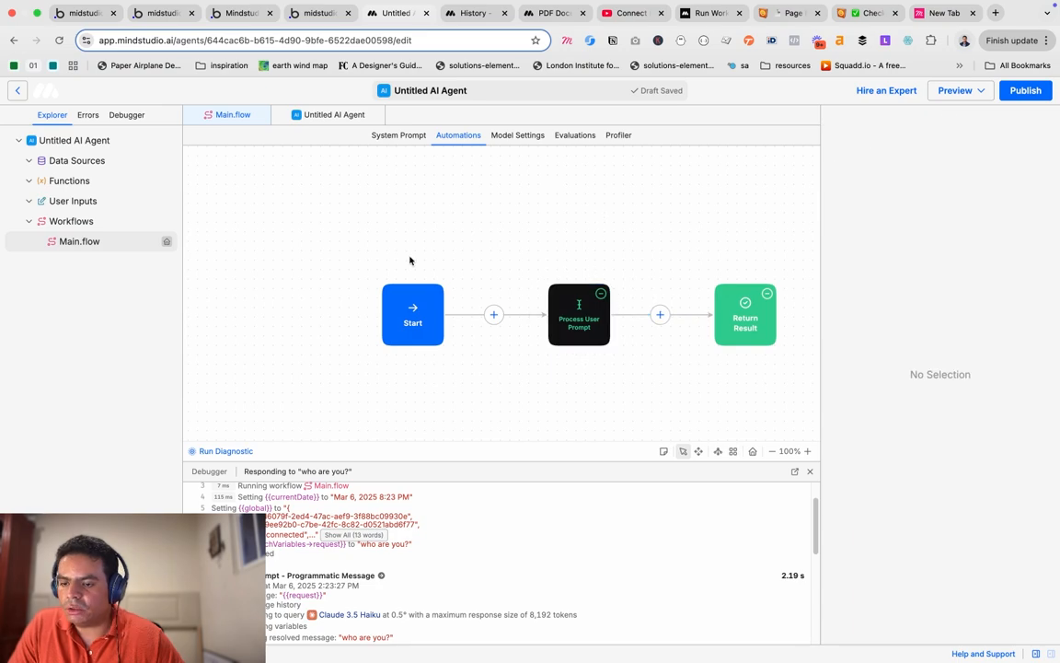
{"action": "left_click", "coordinate": [423, 291]}
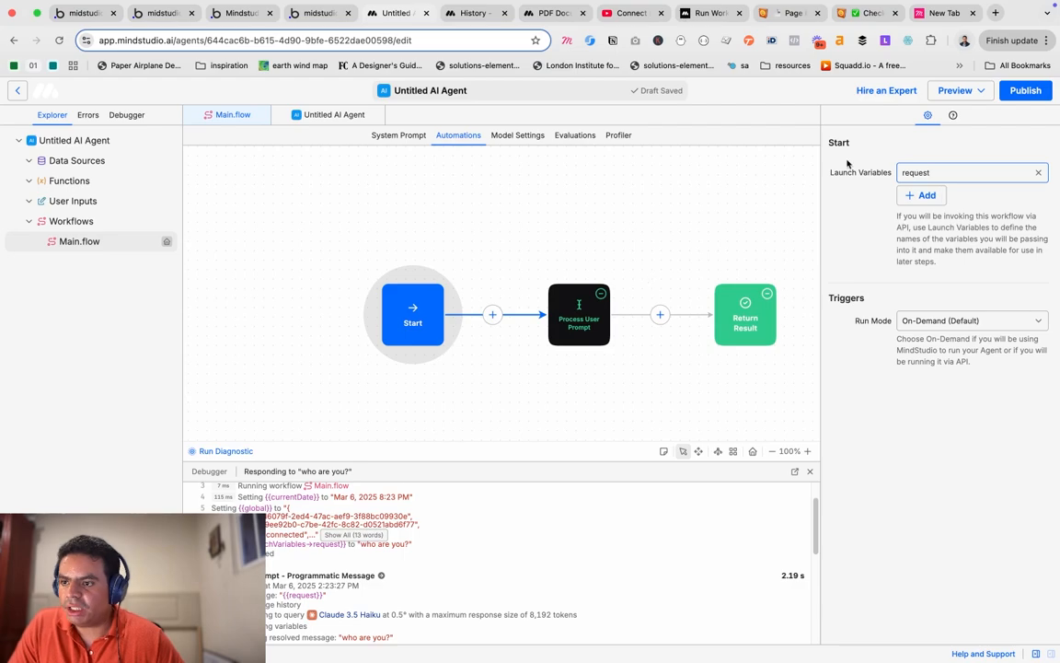
{"action": "key", "text": "super+2"}
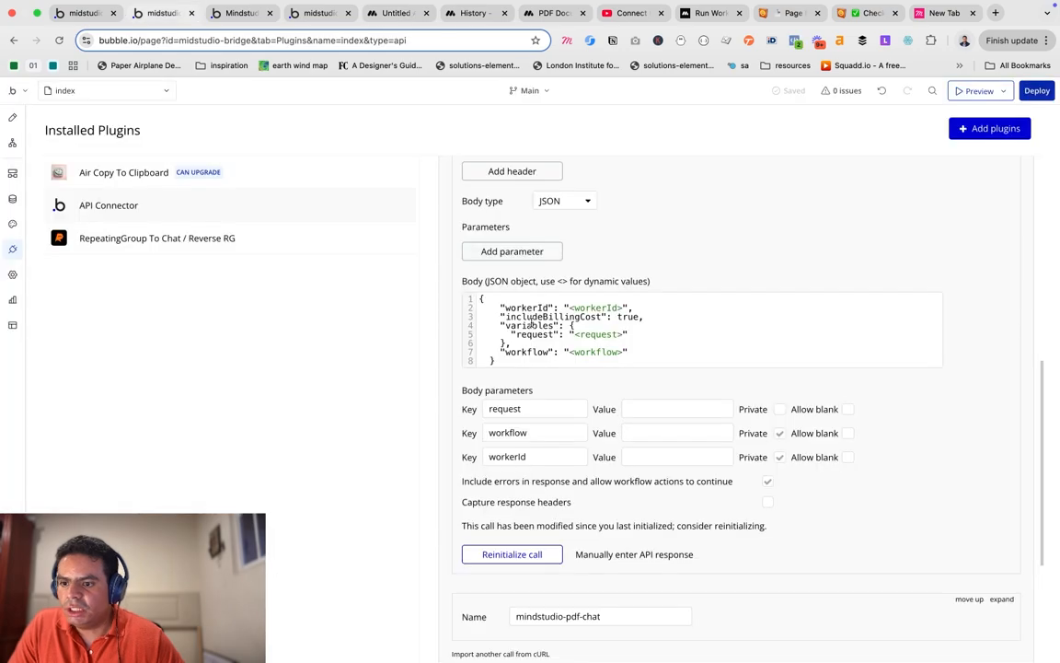
{"action": "left_click_drag", "start_coordinate": [512, 334], "coordinate": [559, 334]}
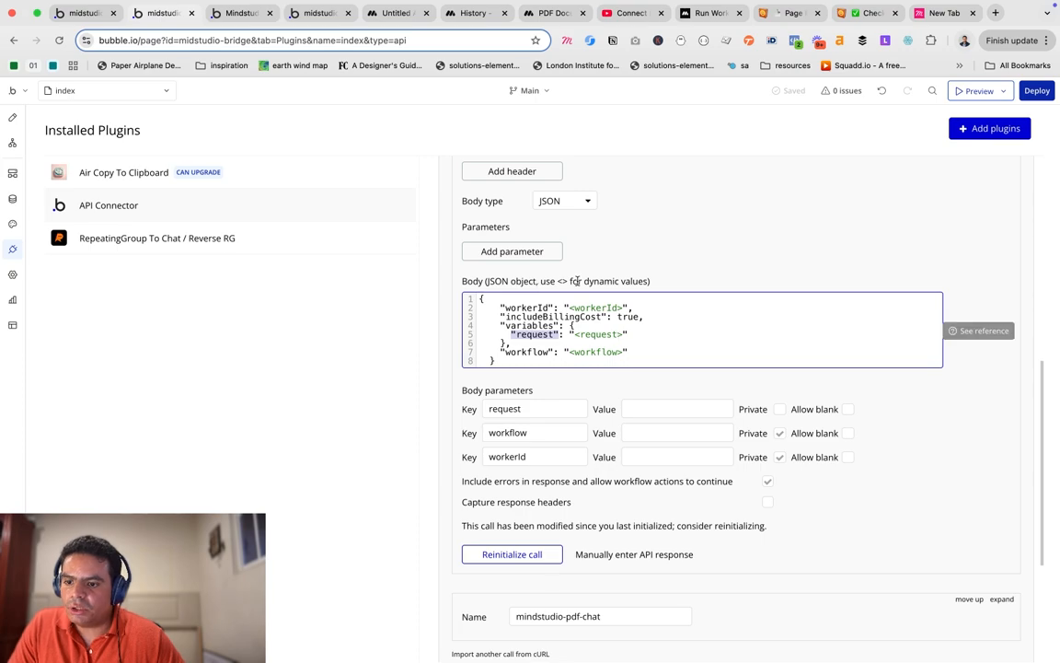
{"action": "left_click", "coordinate": [631, 351]}
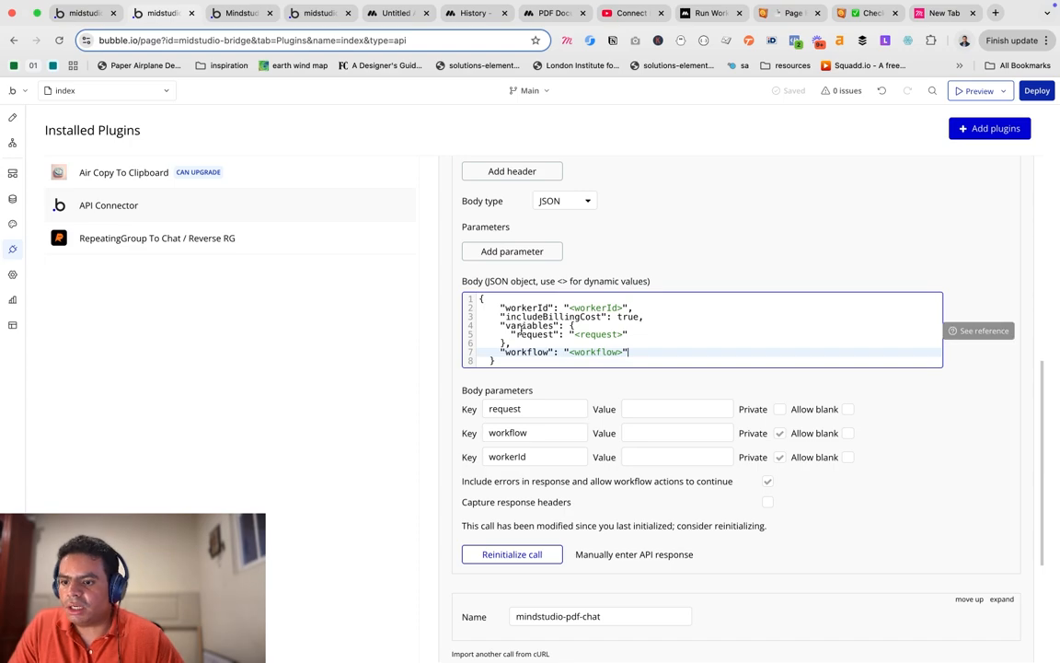
{"action": "left_click", "coordinate": [651, 337]}
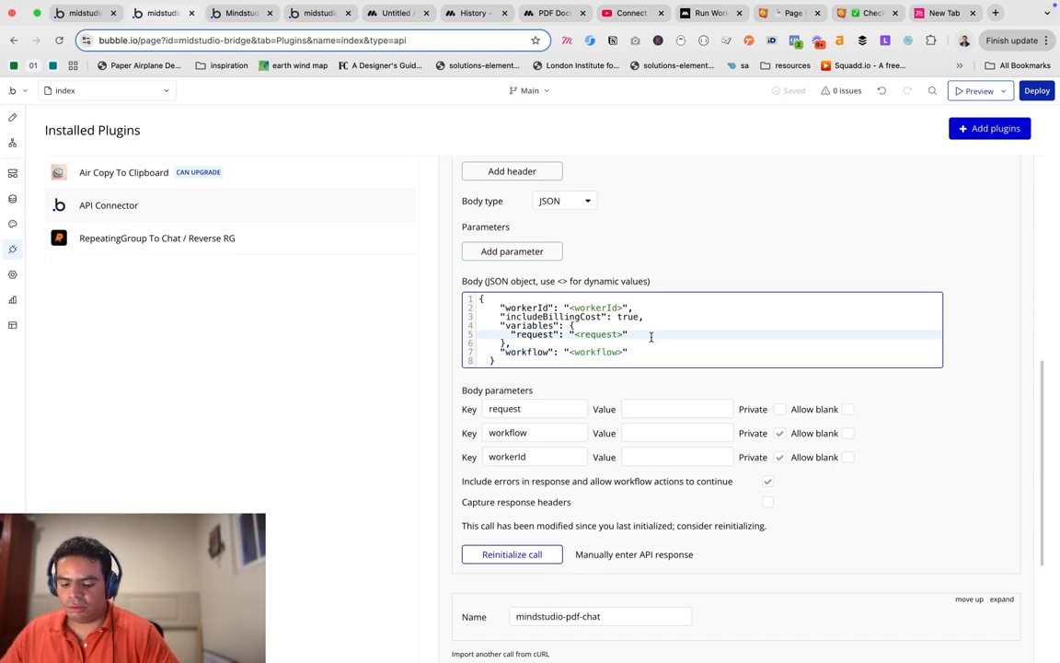
{"action": "type", "text": ","}
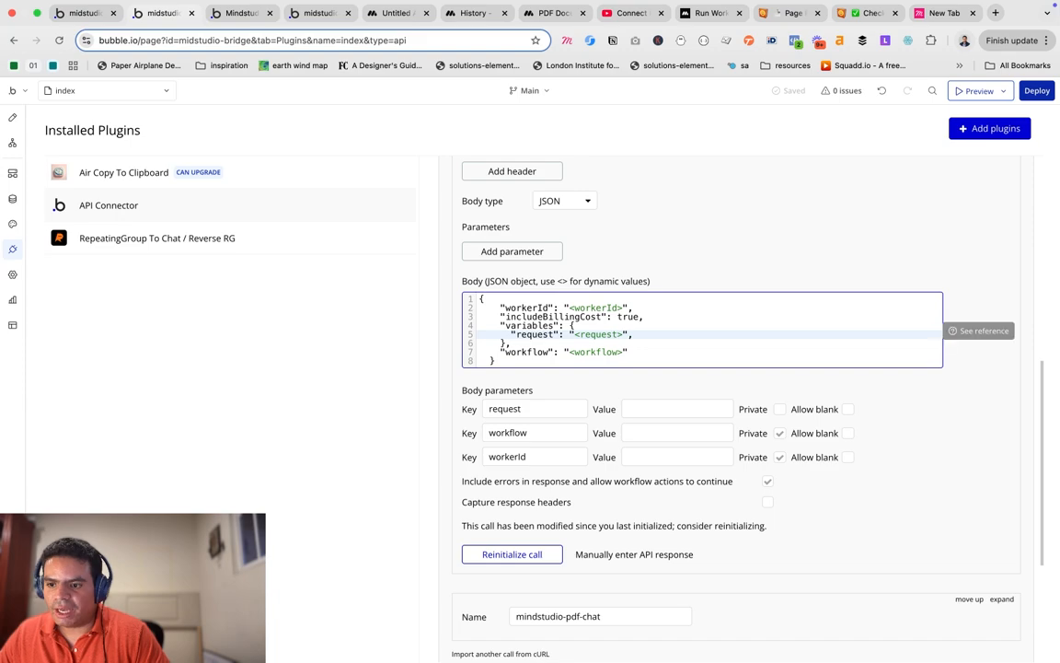
{"action": "key", "text": "Return"}
{"action": "type", "text": "\"\""}
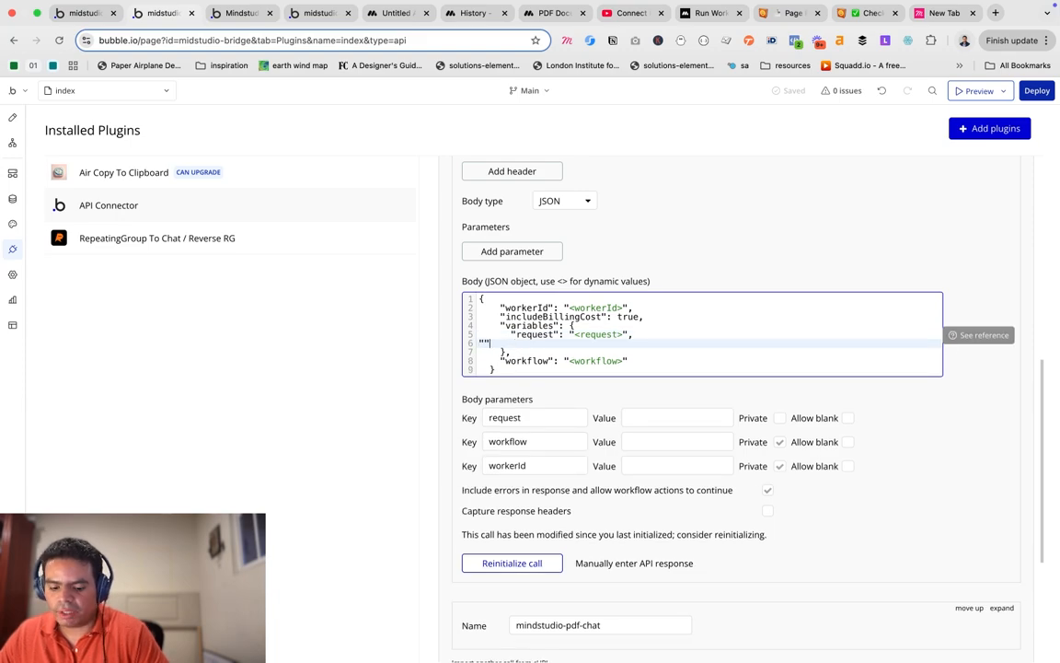
{"action": "type", "text": "document"}
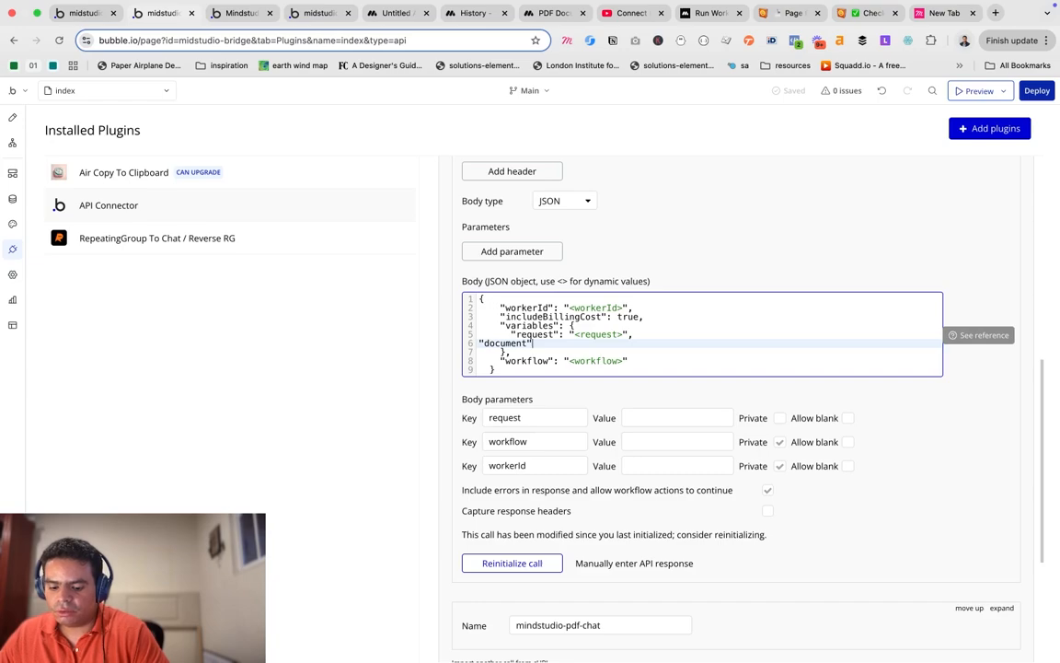
{"action": "type", "text": ":"}
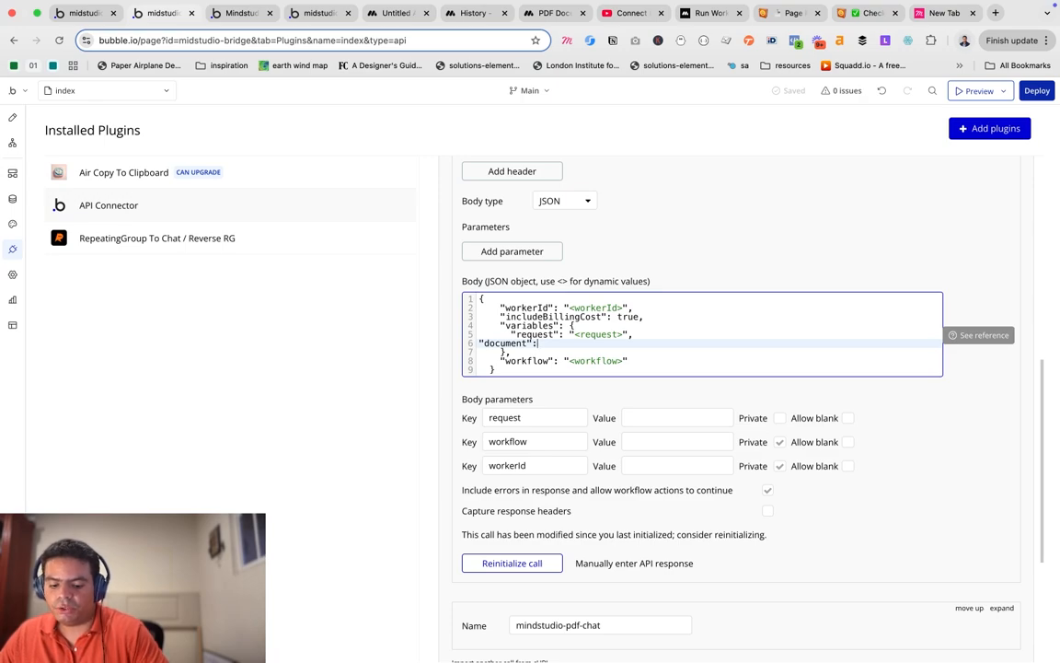
{"action": "type", "text": "\"\""}
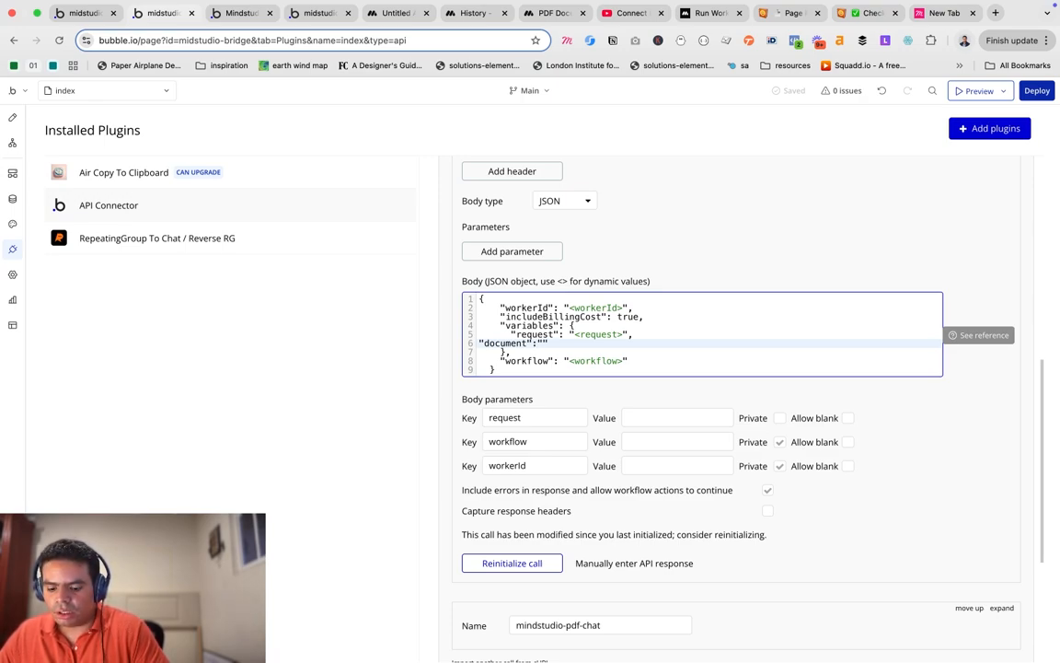
{"action": "type", "text": ","}
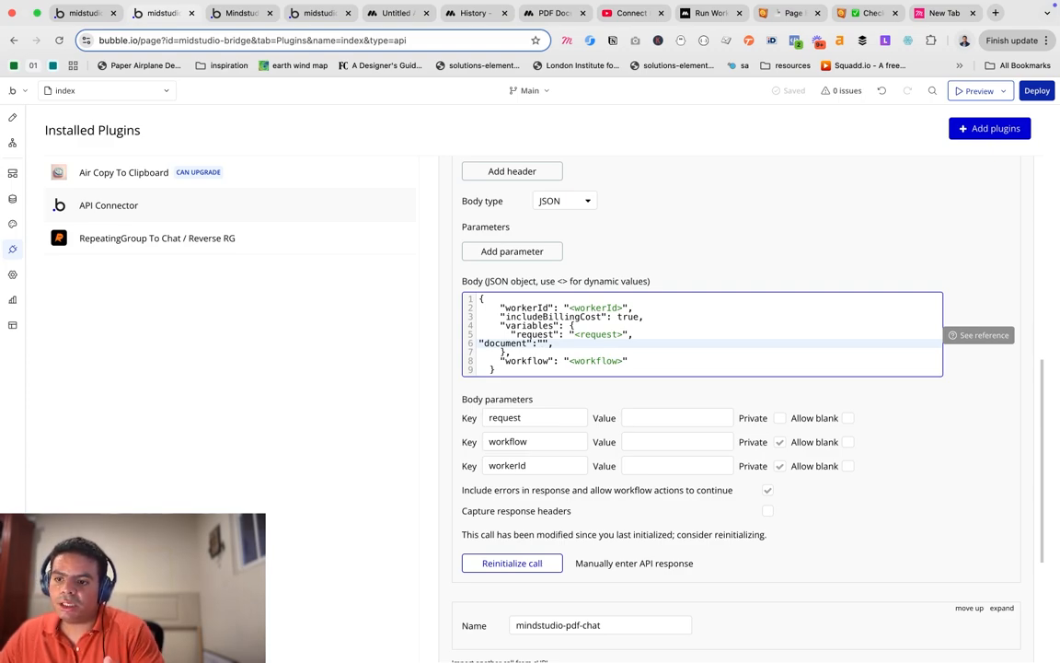
{"action": "key", "text": "Left"}
{"action": "key", "text": "Left"}
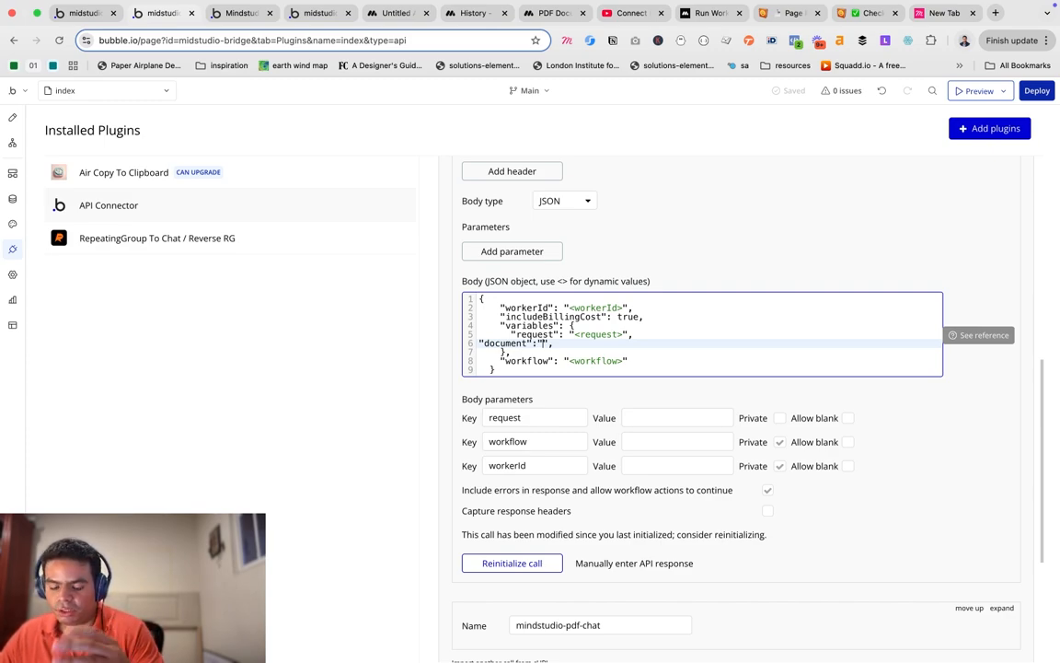
{"action": "type", "text": "<>"}
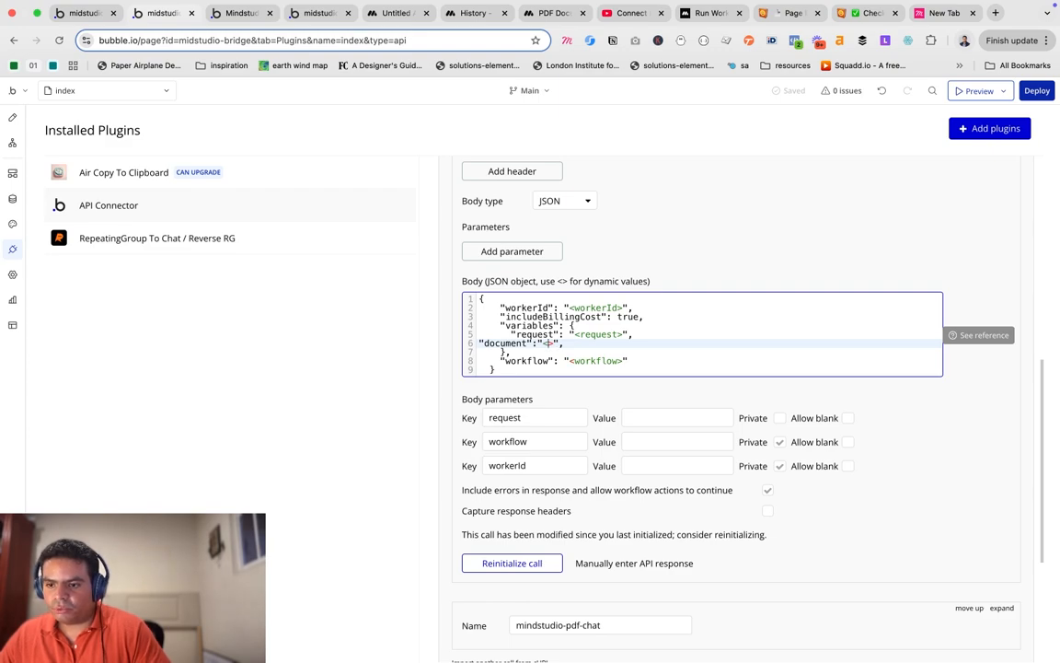
{"action": "type", "text": "d"}
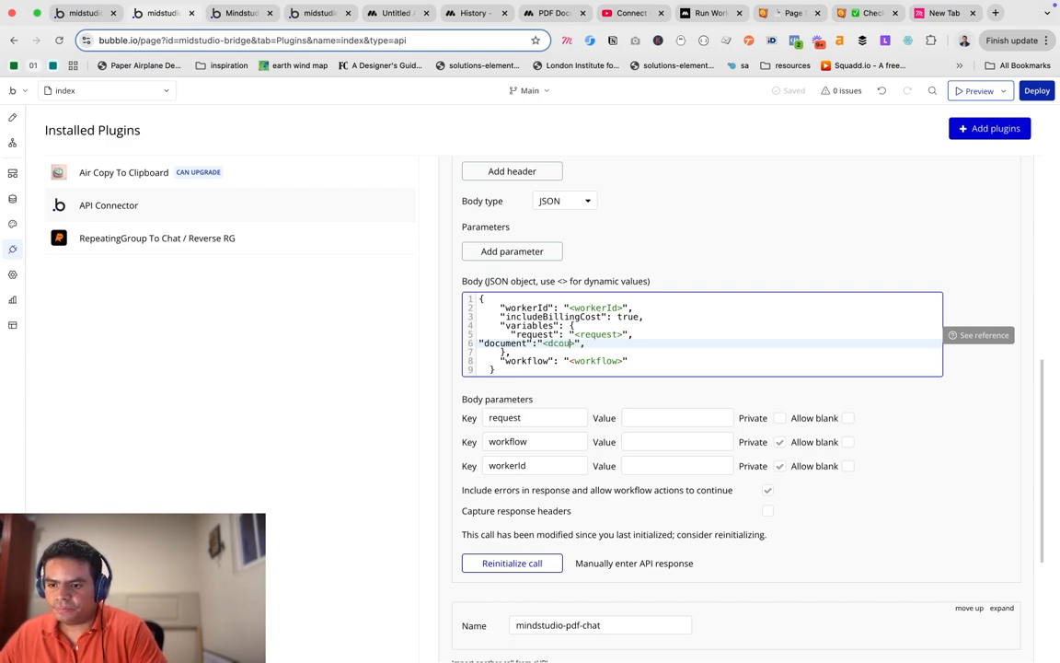
{"action": "type", "text": "ocument"}
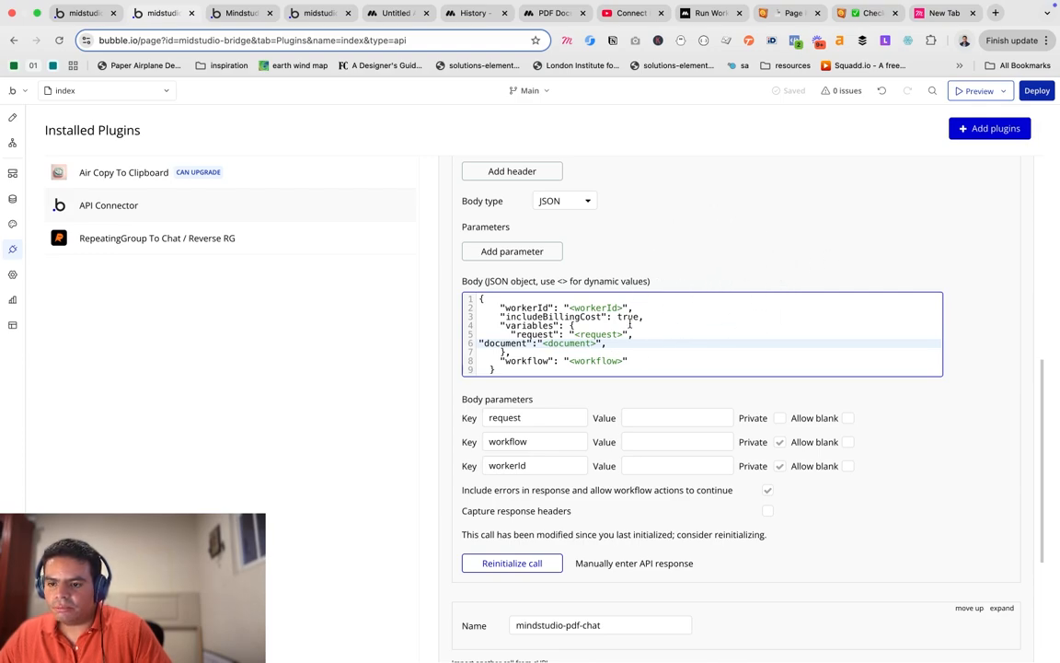
{"action": "left_click", "coordinate": [695, 246]}
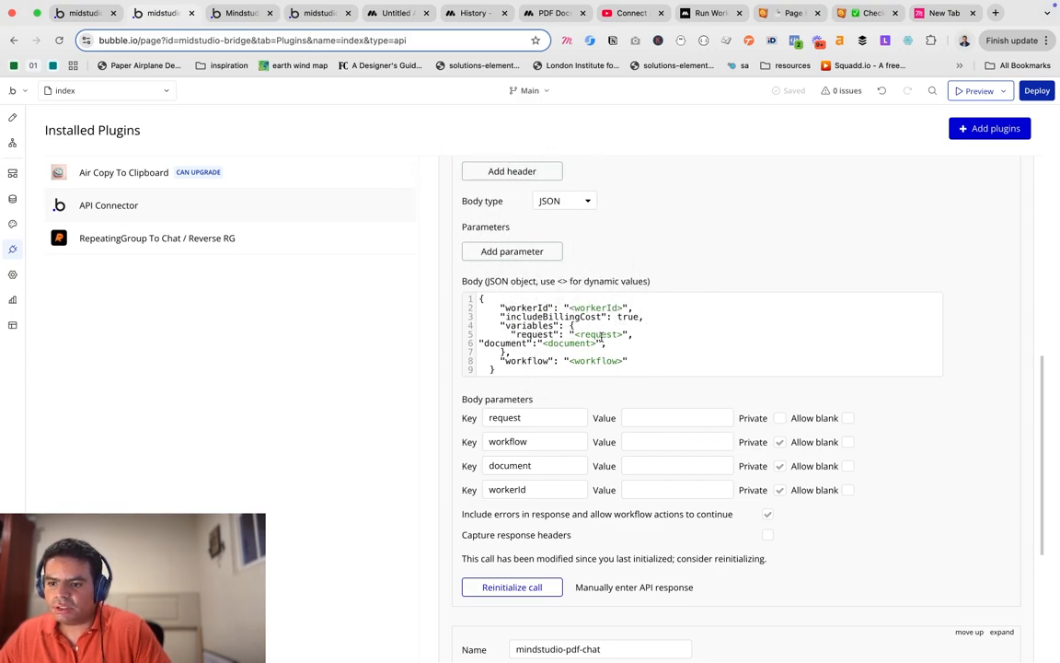
{"action": "left_click_drag", "start_coordinate": [606, 343], "coordinate": [478, 342]}
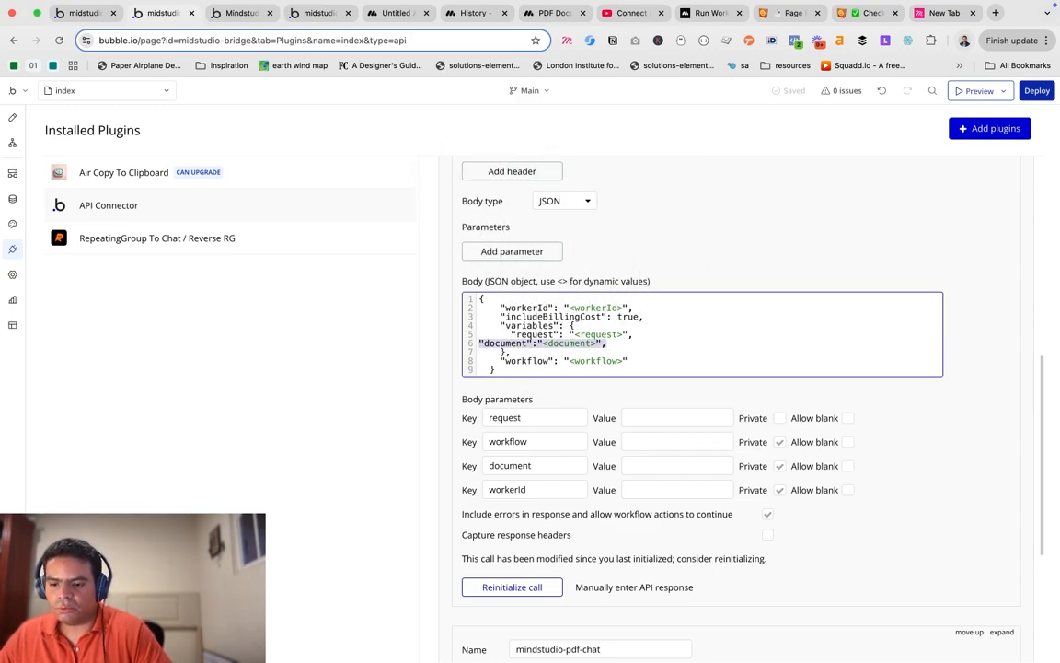
{"action": "key", "text": "BackSpace"}
{"action": "left_click", "coordinate": [655, 335]}
{"action": "key", "text": "BackSpace"}
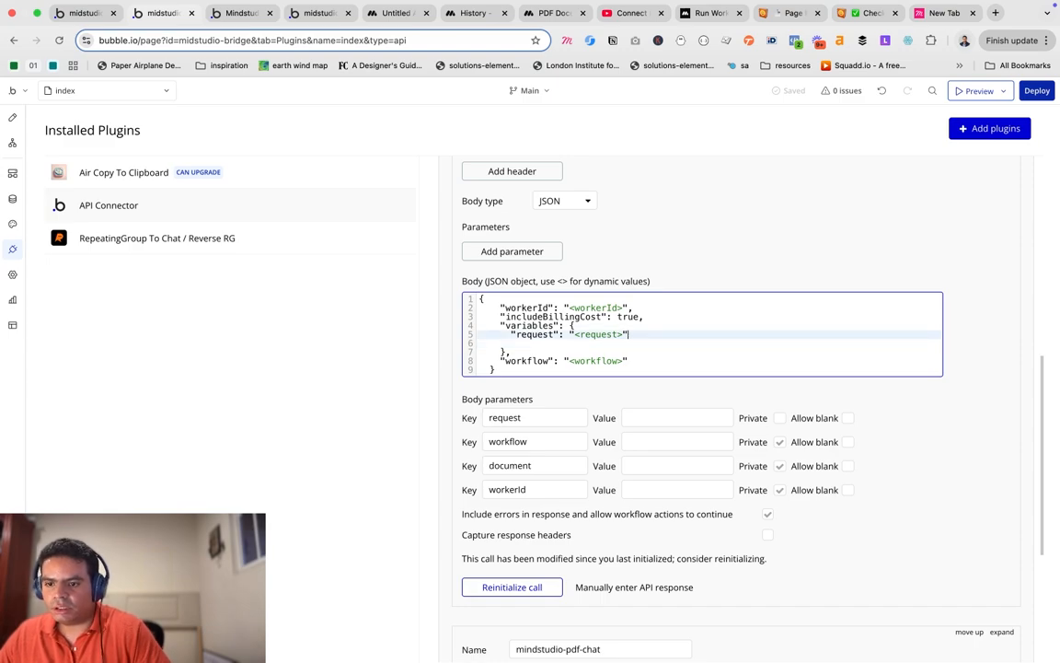
{"action": "left_click", "coordinate": [677, 264]}
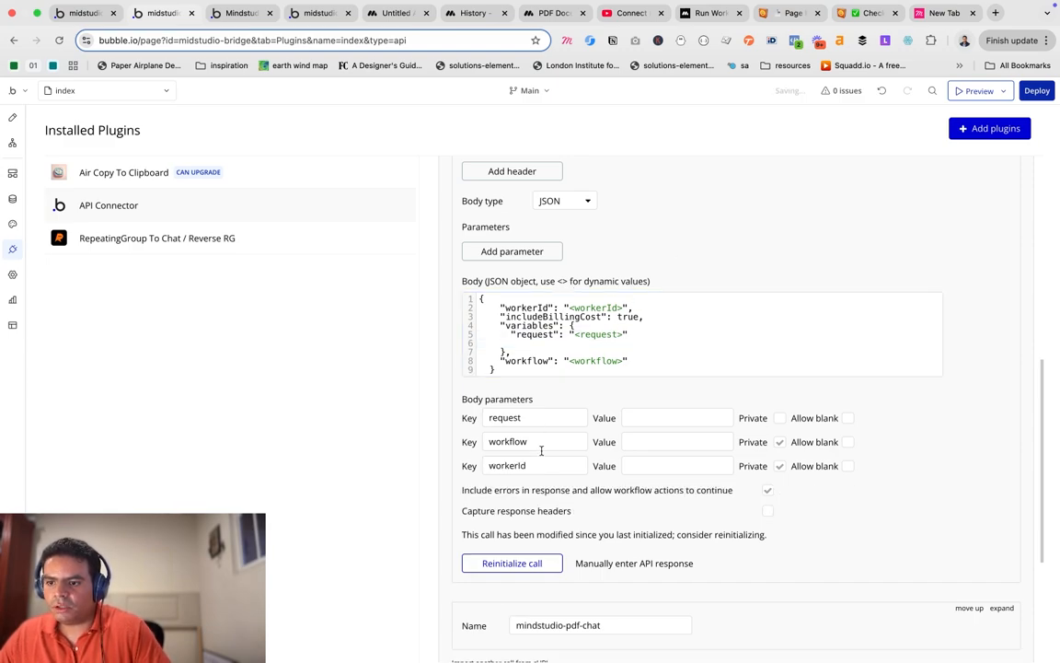
{"action": "left_click", "coordinate": [405, 13]}
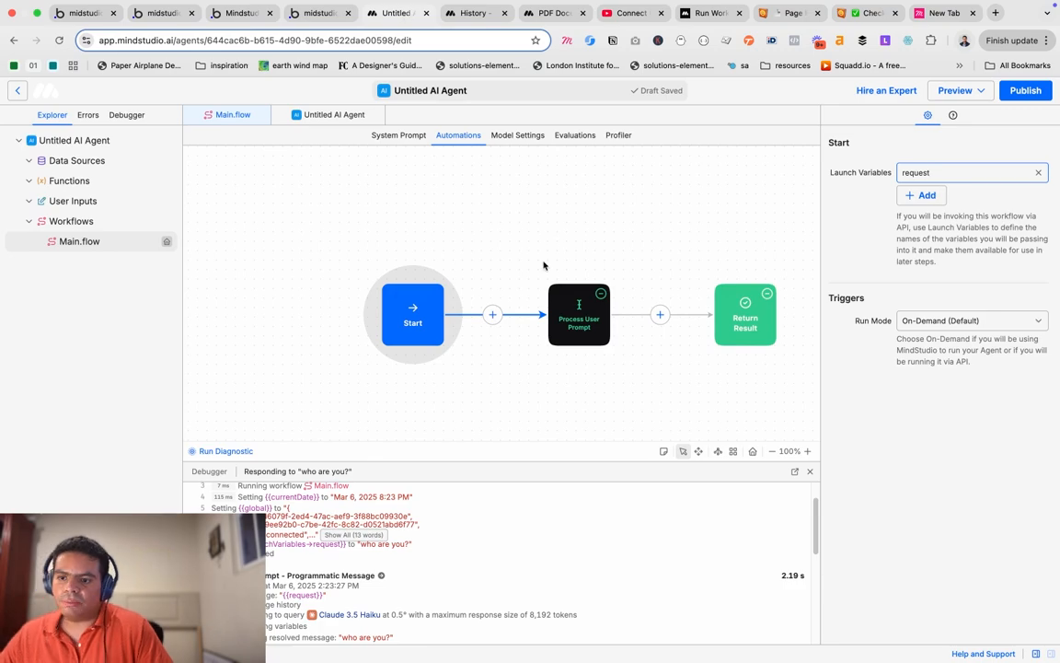
{"action": "left_click", "coordinate": [579, 315]}
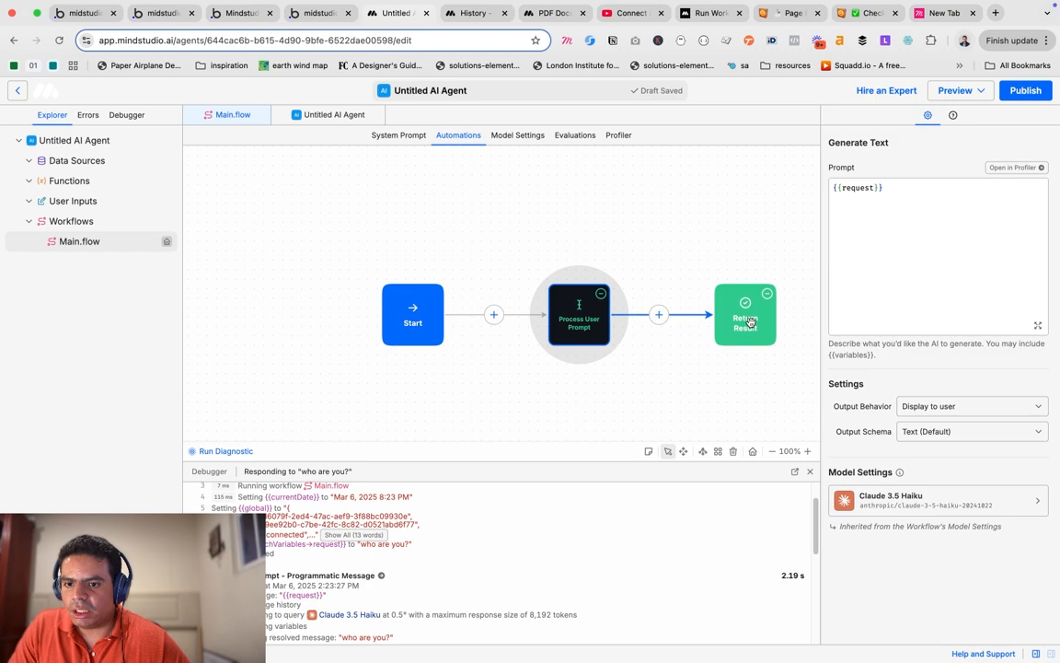
{"action": "left_click", "coordinate": [84, 140]}
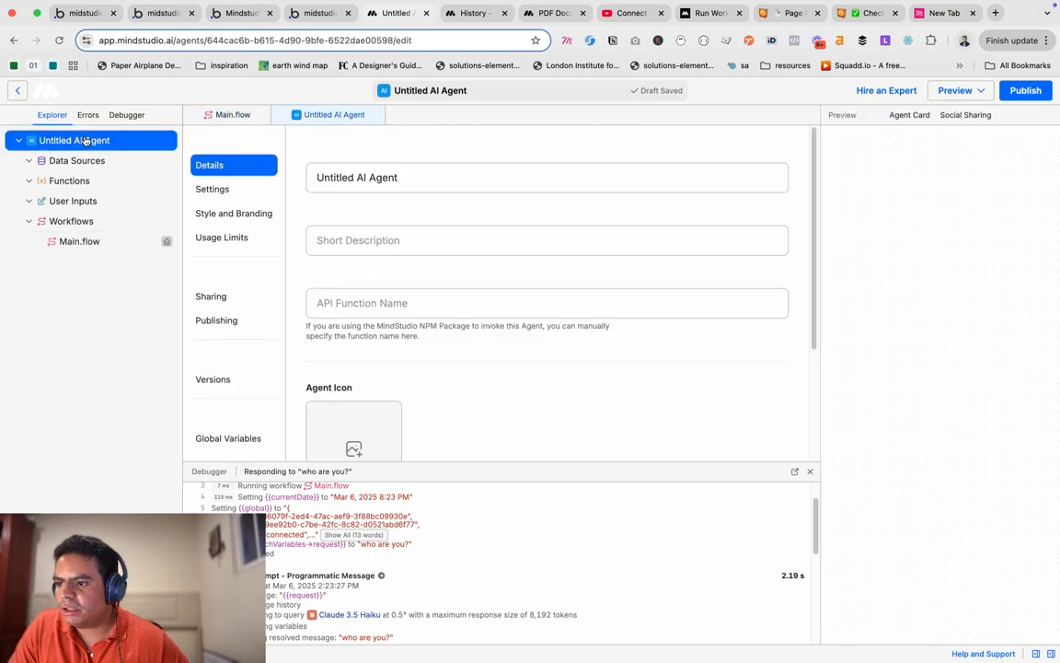
{"action": "scroll", "coordinate": [464, 235], "scroll_direction": "down", "scroll_amount": 3}
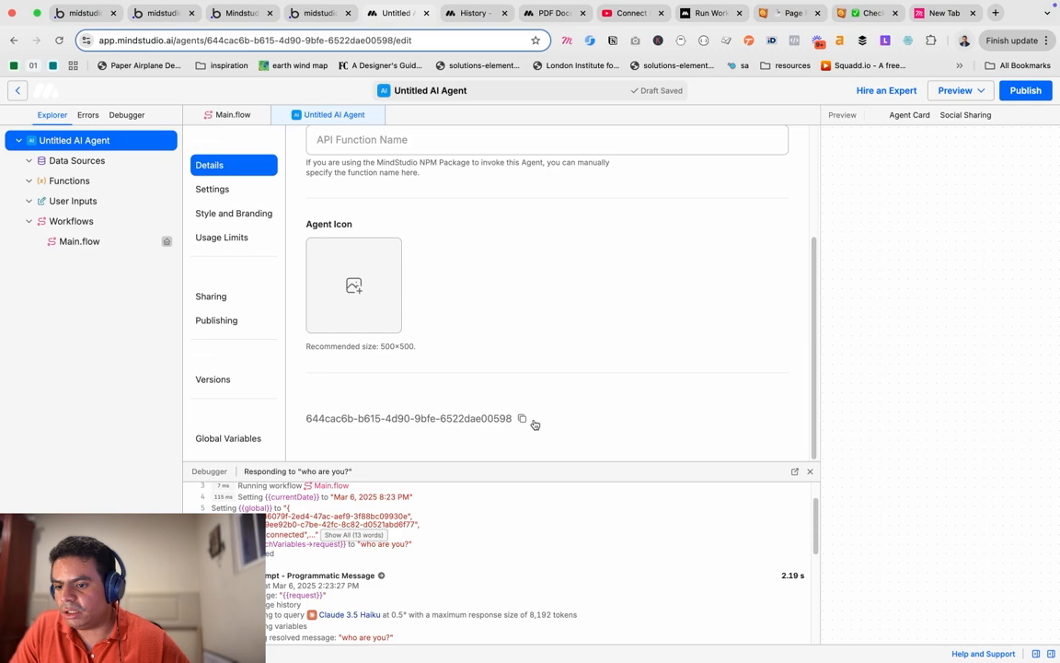
{"action": "key", "text": "super+2"}
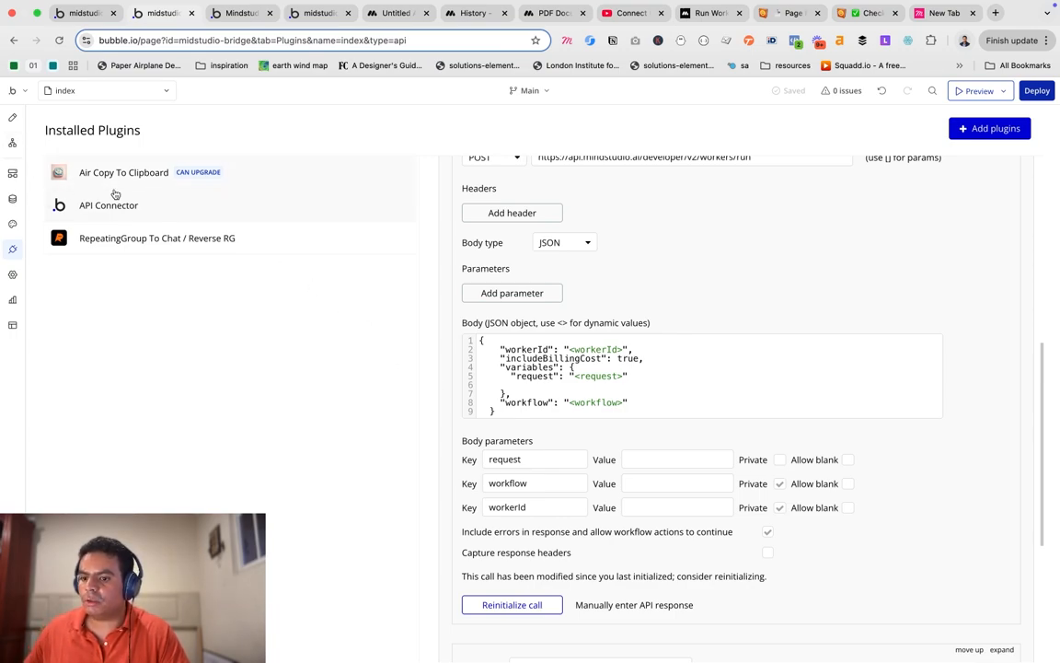
Paste the MindStudio agent's ID as the workerId parameter value.
{"action": "left_click", "coordinate": [649, 511]}
{"action": "key", "text": "super+v"}
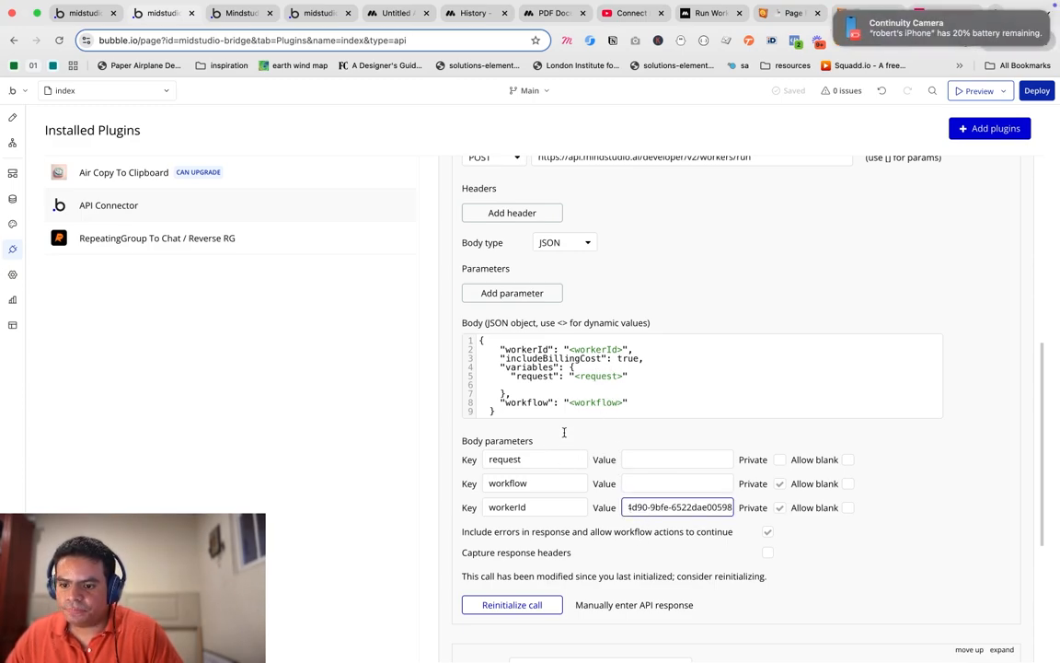
{"action": "left_click", "coordinate": [817, 521]}
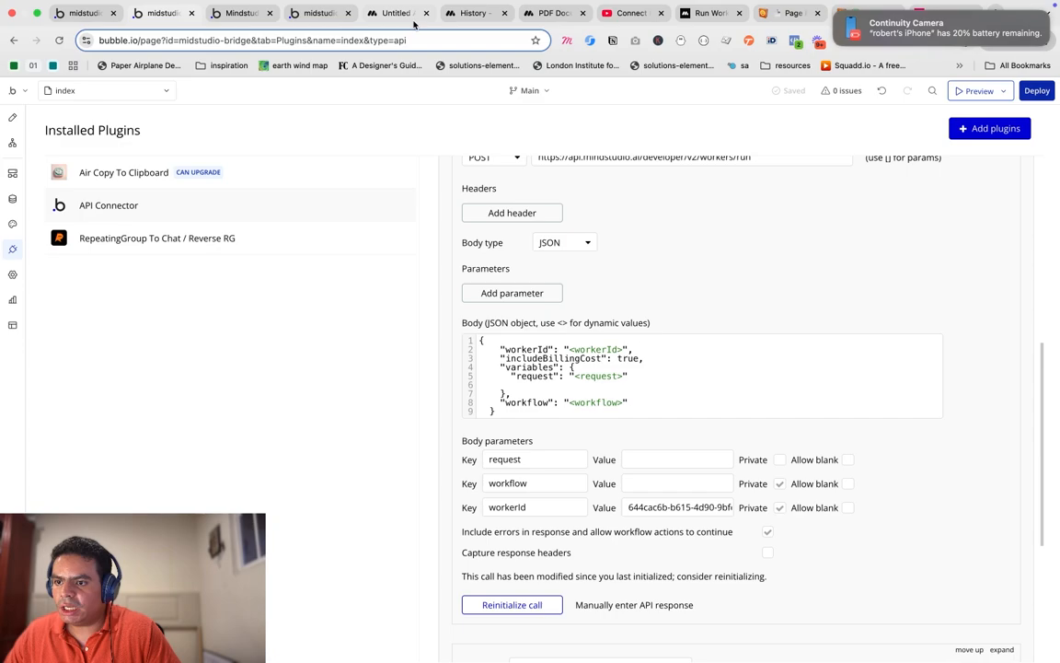
{"action": "left_click", "coordinate": [412, 19]}
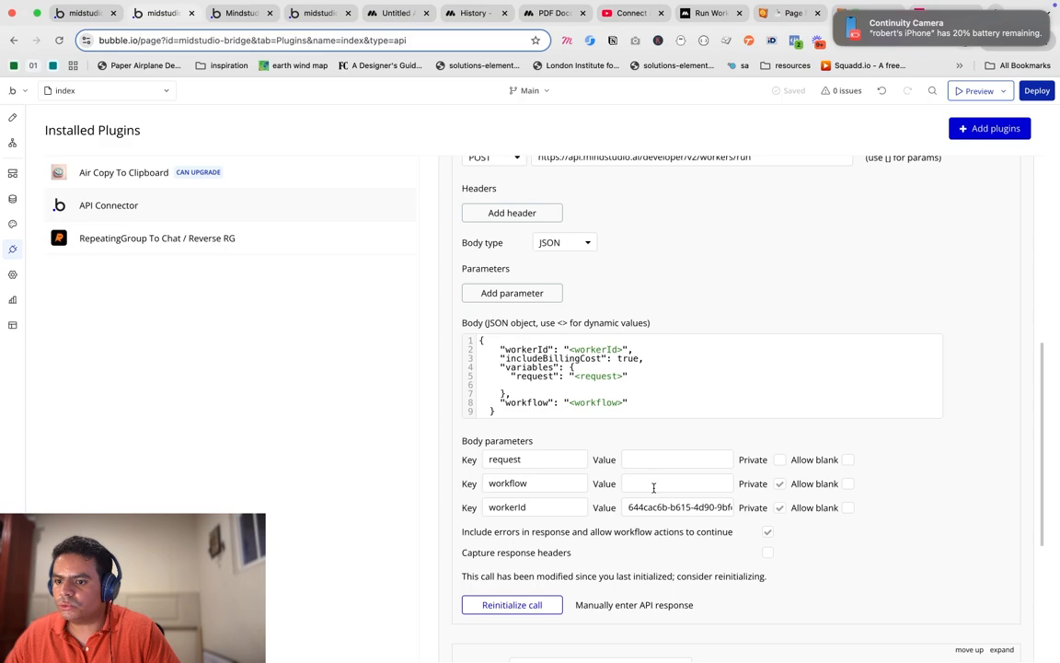
Set workflow to 'main' and request to 'what day is today', then verify MindStudio's API key.
{"action": "left_click", "coordinate": [653, 486]}
{"action": "type", "text": "main"}
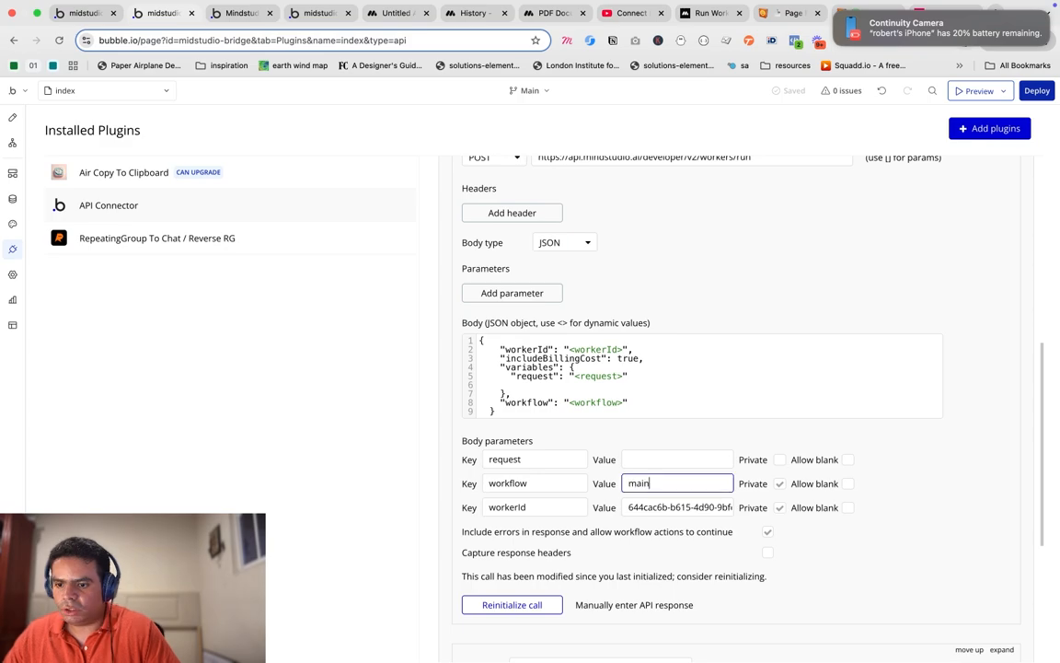
{"action": "left_click", "coordinate": [637, 460]}
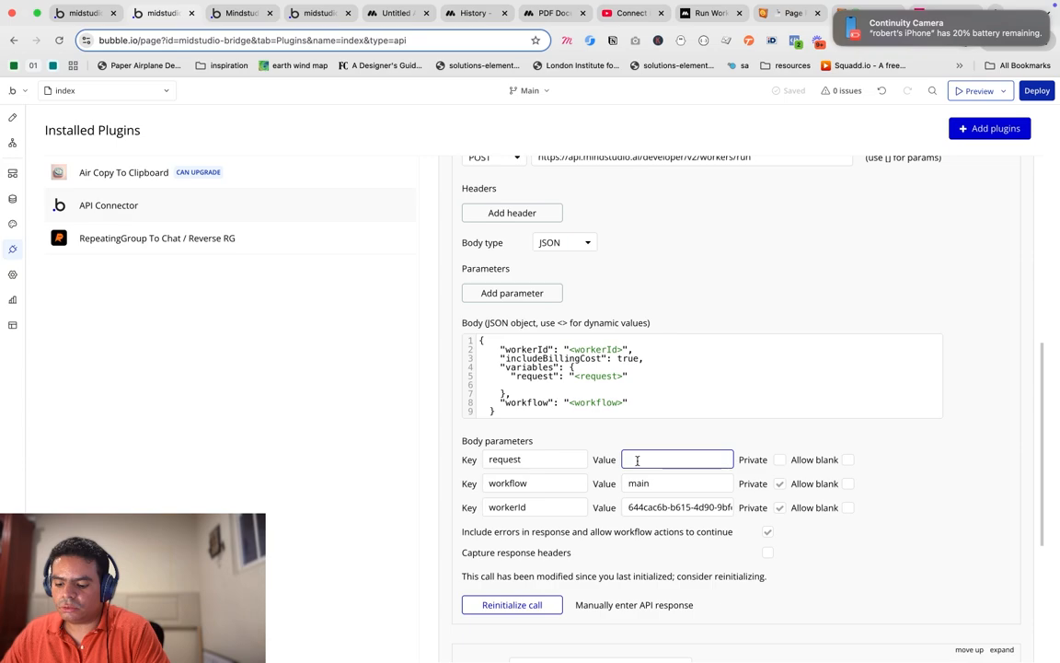
{"action": "type", "text": "what day is today"}
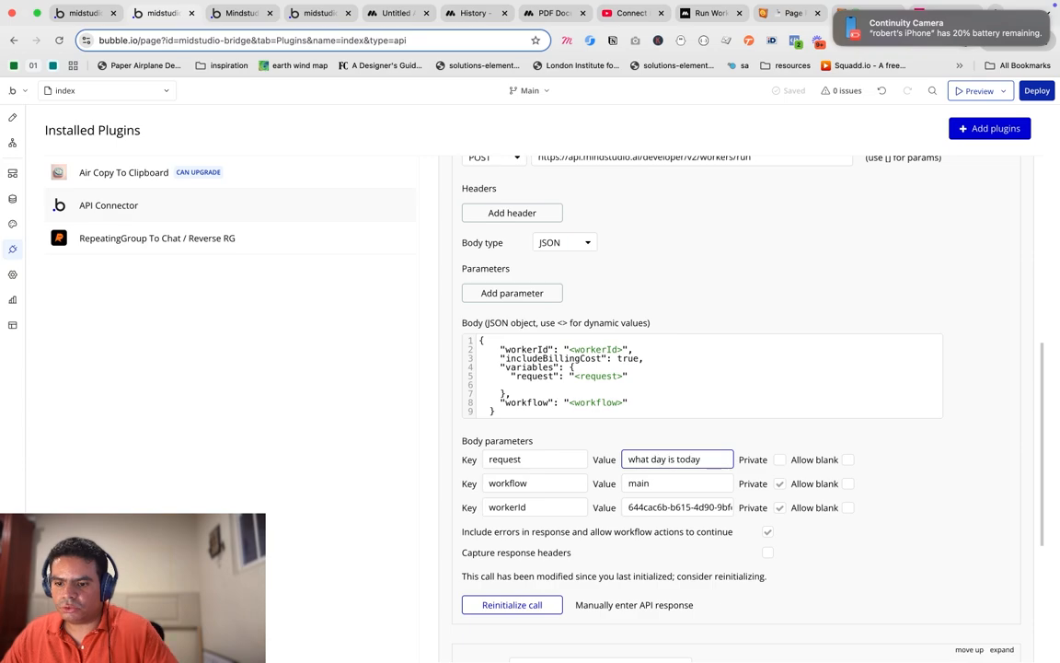
{"action": "left_click", "coordinate": [720, 434]}
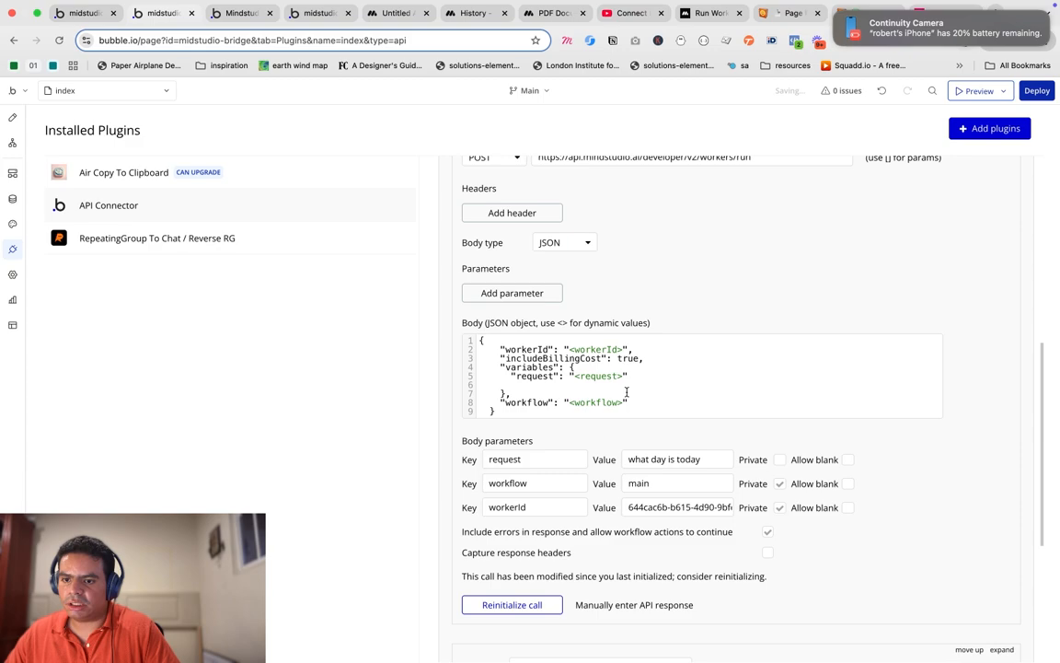
{"action": "scroll", "coordinate": [684, 436], "scroll_direction": "down", "scroll_amount": 2}
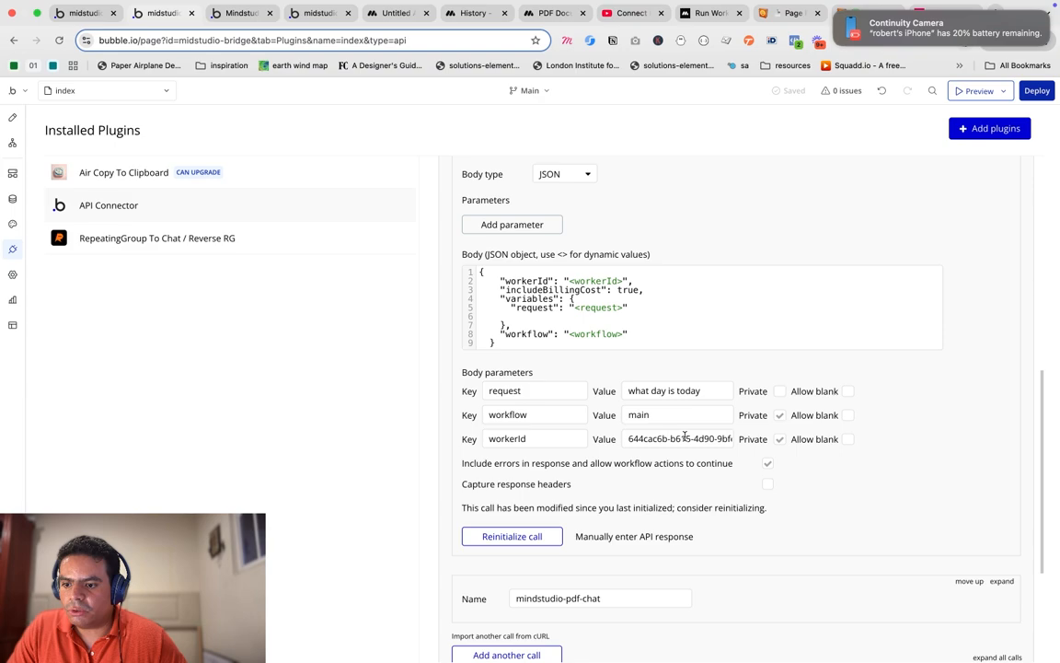
{"action": "left_click", "coordinate": [474, 13]}
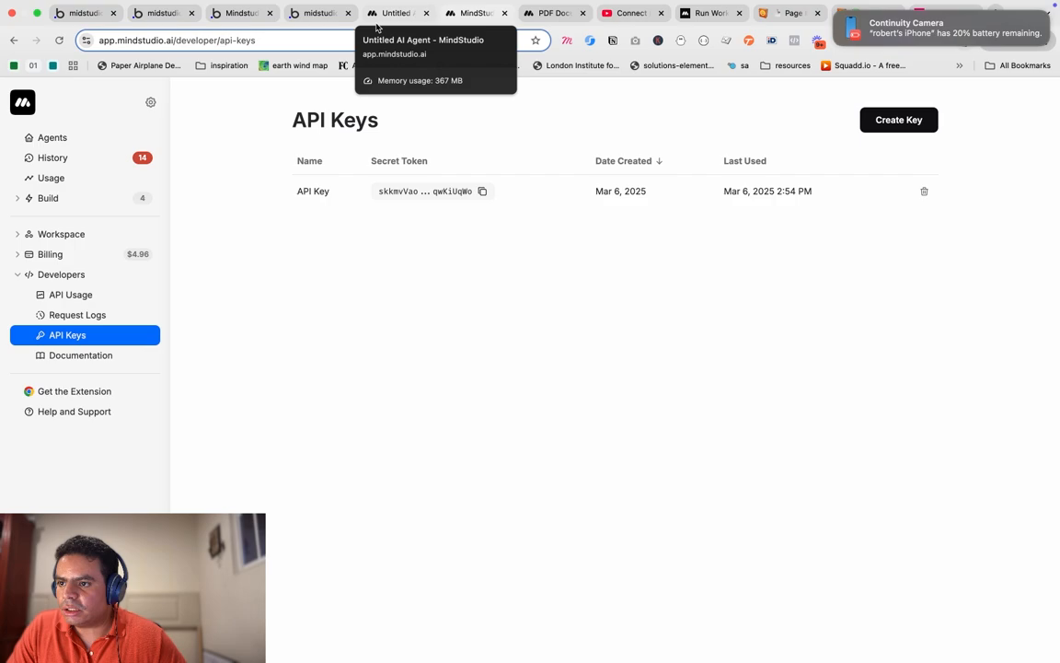
{"action": "left_click", "coordinate": [162, 14]}
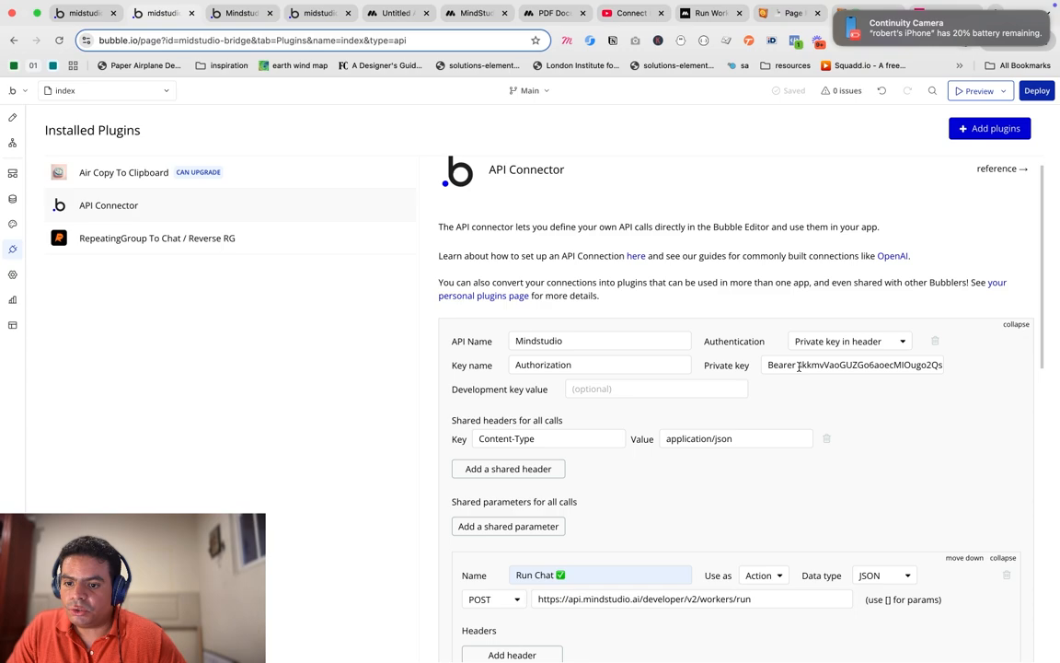
Scroll down the API Connector to reach the Run Chat call's Reinitialize call button.
{"action": "scroll", "coordinate": [609, 363], "scroll_direction": "down", "scroll_amount": 3}
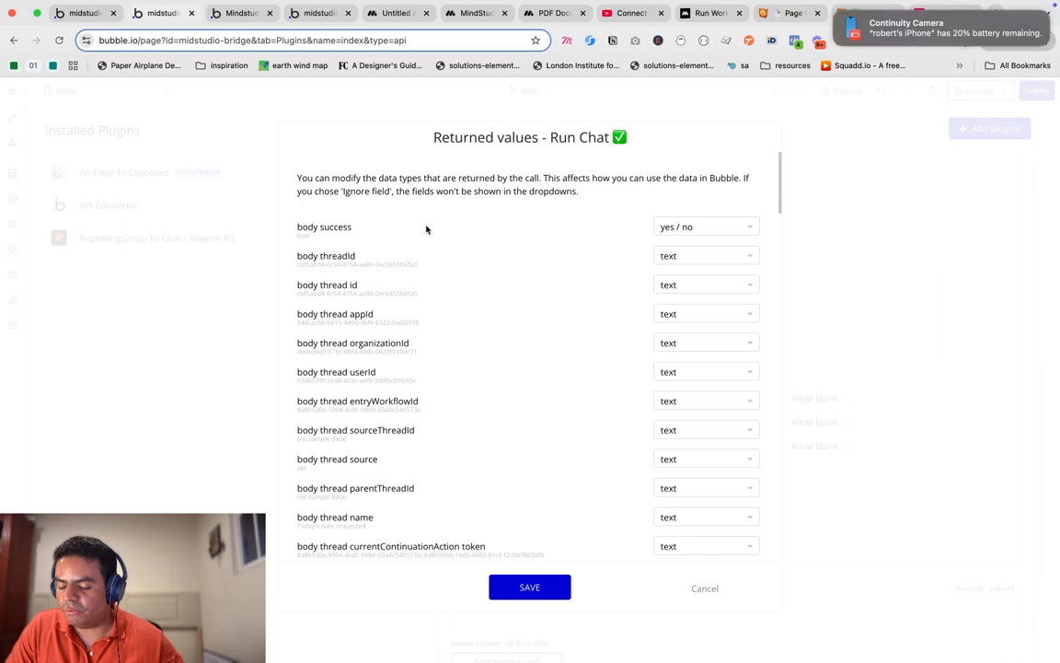
Scroll through the Run Chat call's returned values.
{"action": "scroll", "coordinate": [497, 285], "scroll_direction": "down", "scroll_amount": 1}
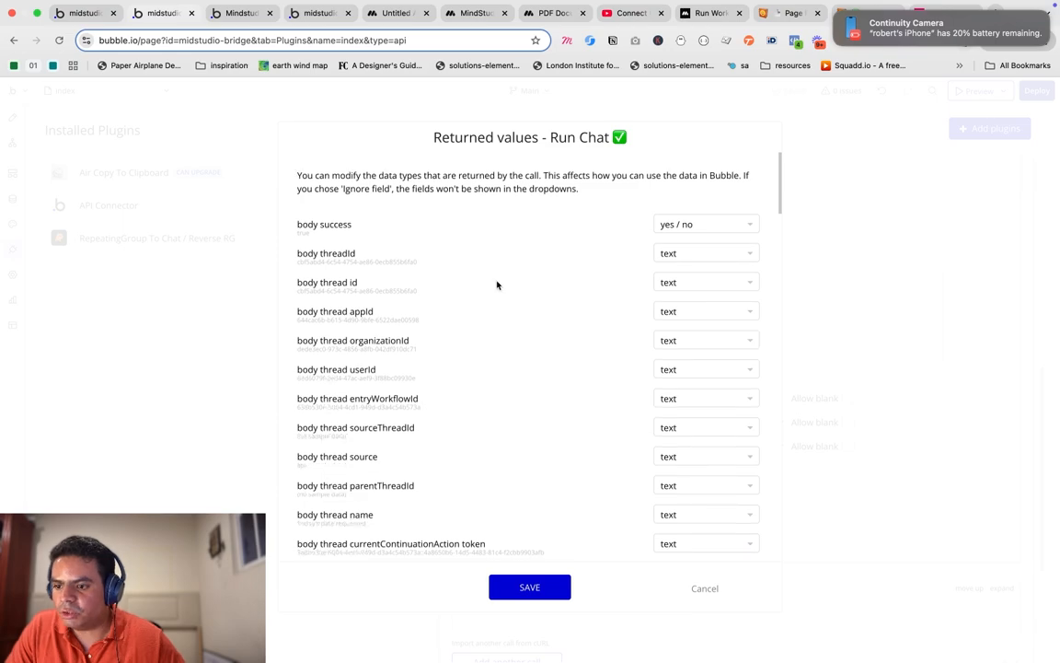
{"action": "scroll", "coordinate": [497, 285], "scroll_direction": "down", "scroll_amount": 10}
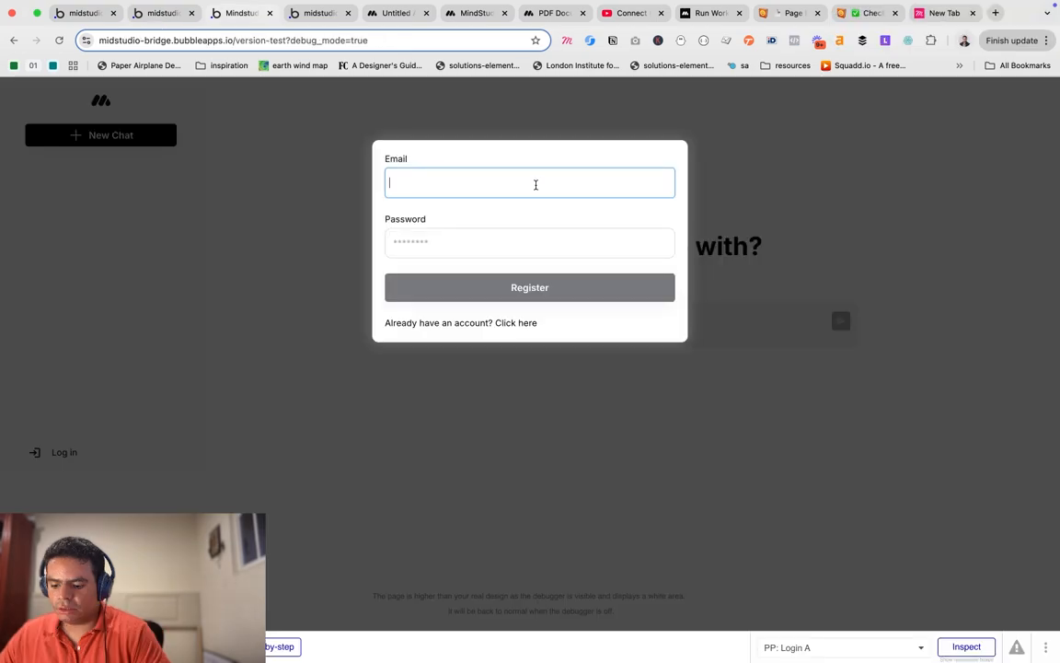
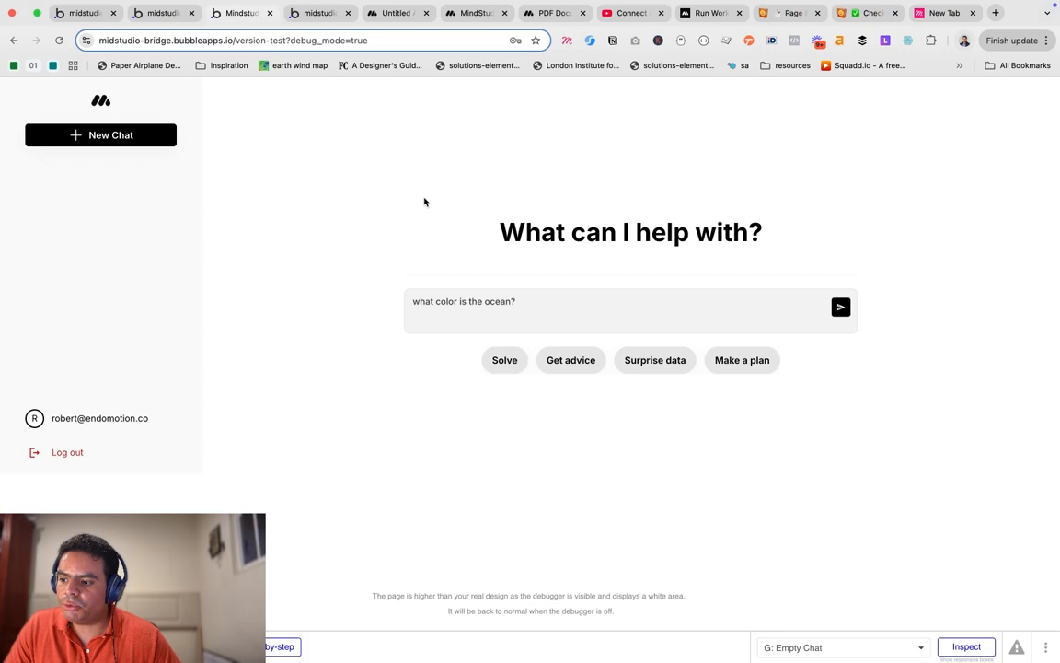
Send 'what color is the ocean?' to the agent and wait for its answer.
{"action": "key", "text": "Return"}
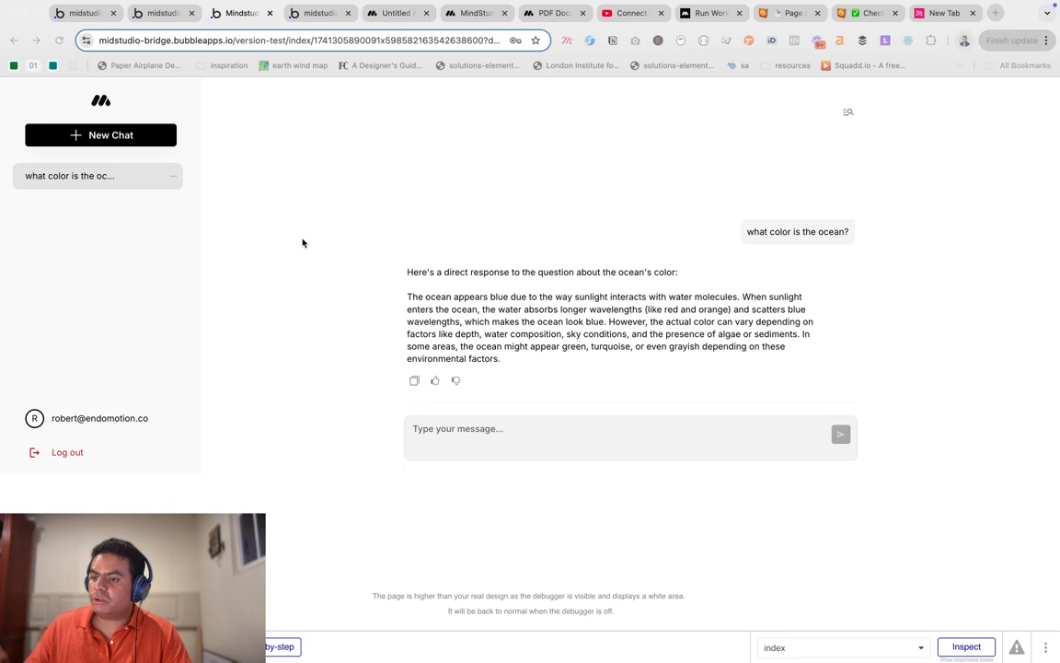
Return to the Bubble editor tab to show the Run Chat call's JSON body in the API Connector.
{"action": "key", "text": "ctrl+shift+Tab"}
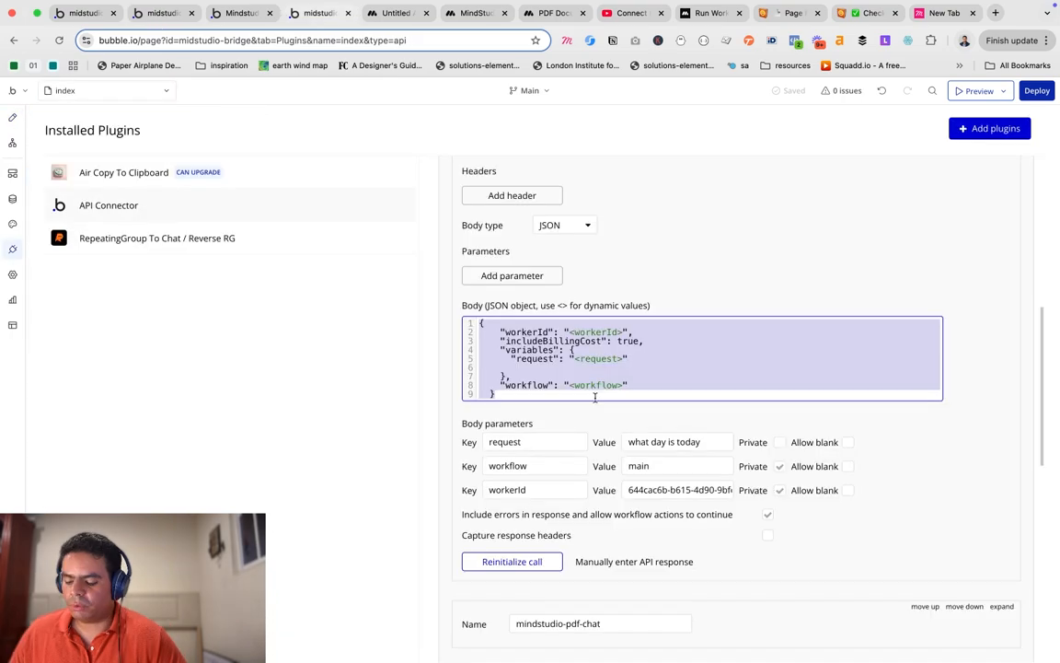
Scroll down through the API Connector plugin settings.
{"action": "scroll", "coordinate": [545, 346], "scroll_direction": "down", "scroll_amount": 1}
{"action": "scroll", "coordinate": [545, 344], "scroll_direction": "down", "scroll_amount": 5}
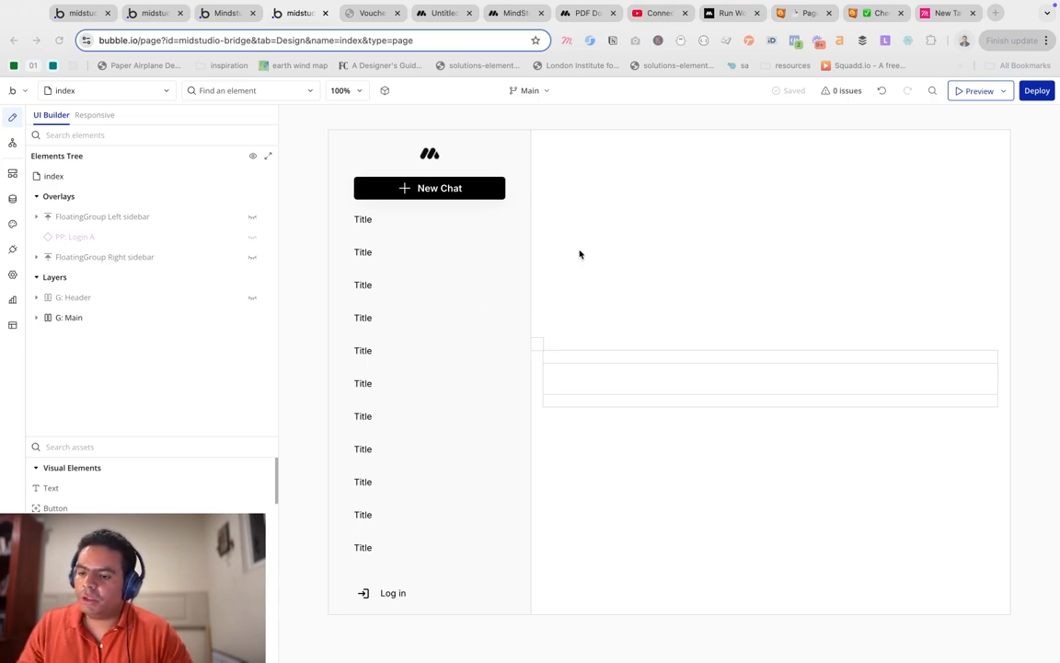
Go to the running chat app tab and reload it to get the latest version.
{"action": "left_click", "coordinate": [219, 15]}
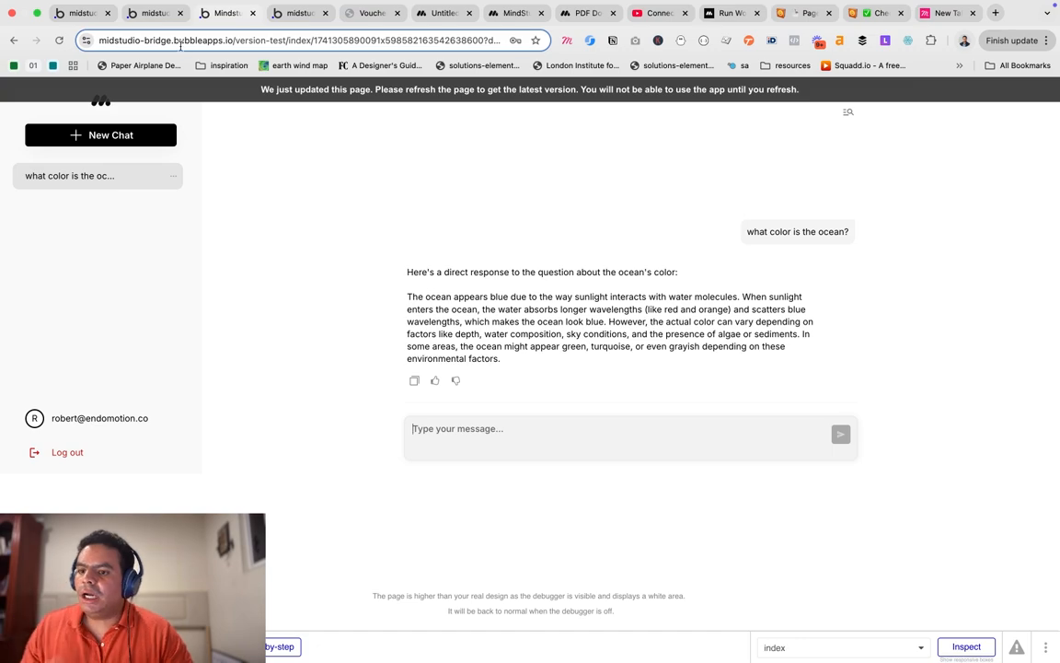
{"action": "left_click", "coordinate": [162, 15]}
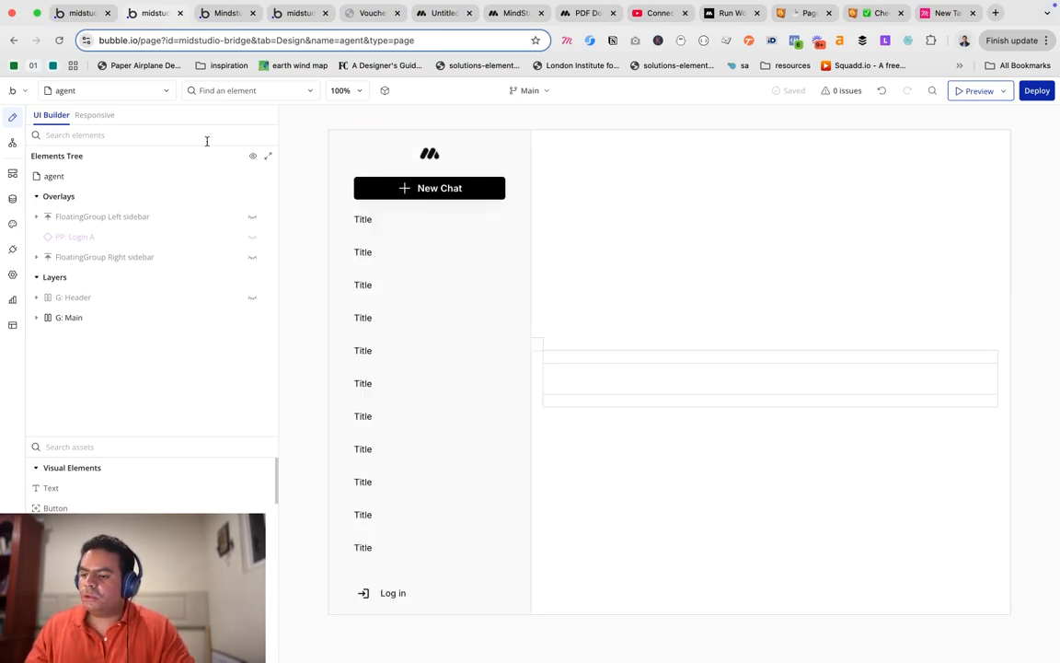
{"action": "left_click", "coordinate": [219, 20]}
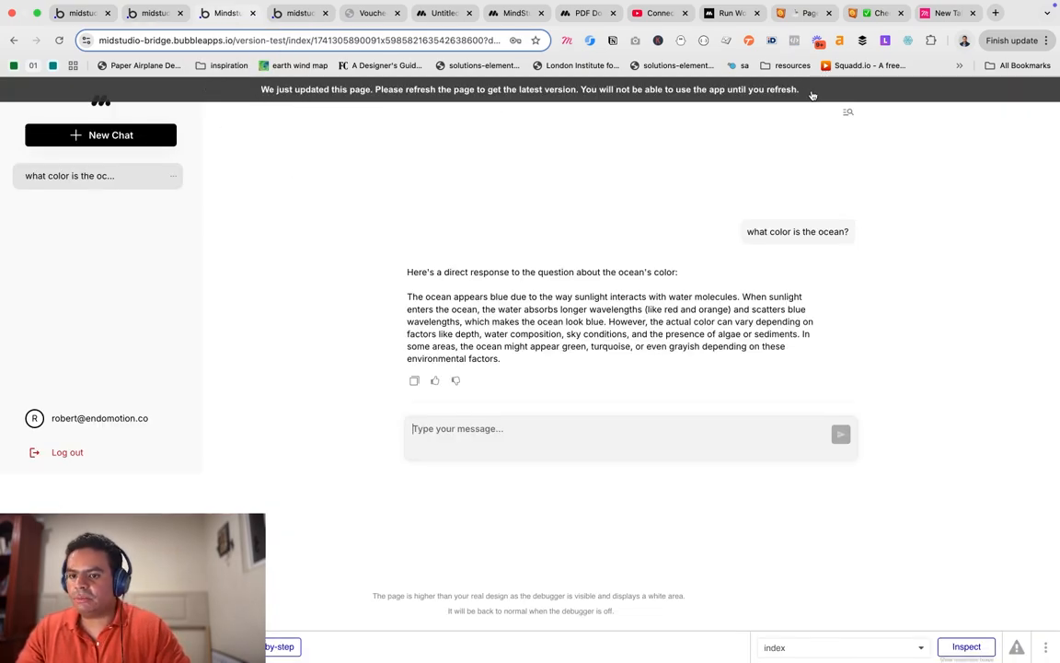
{"action": "left_click", "coordinate": [59, 41]}
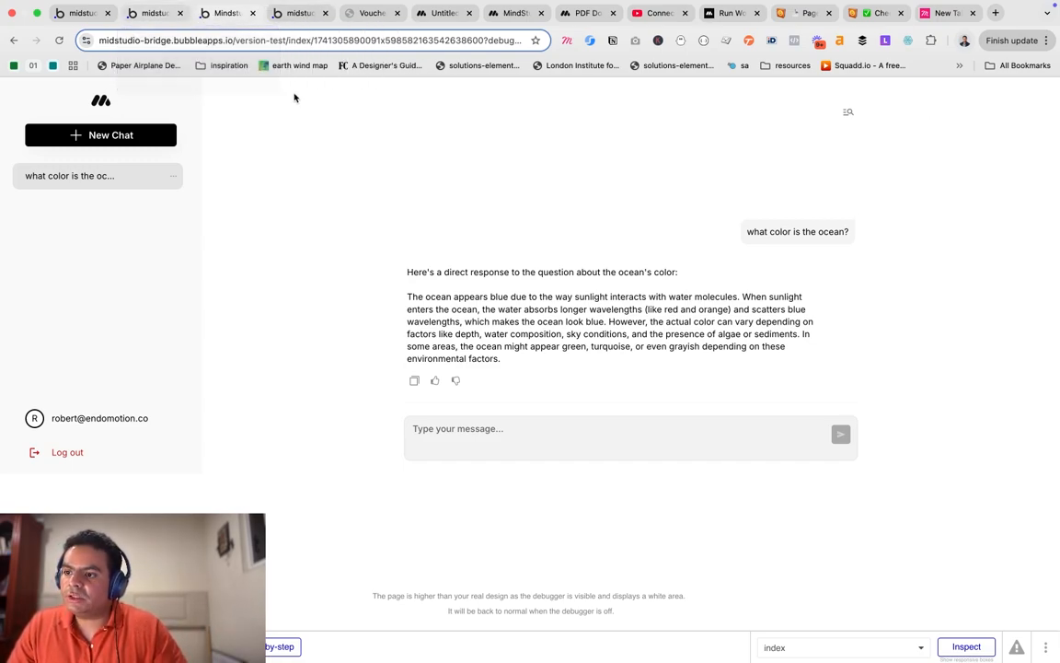
Select 'version-test' in the chat app's URL, then return to the editor's agent page.
{"action": "left_click", "coordinate": [233, 40]}
{"action": "left_click", "coordinate": [259, 42]}
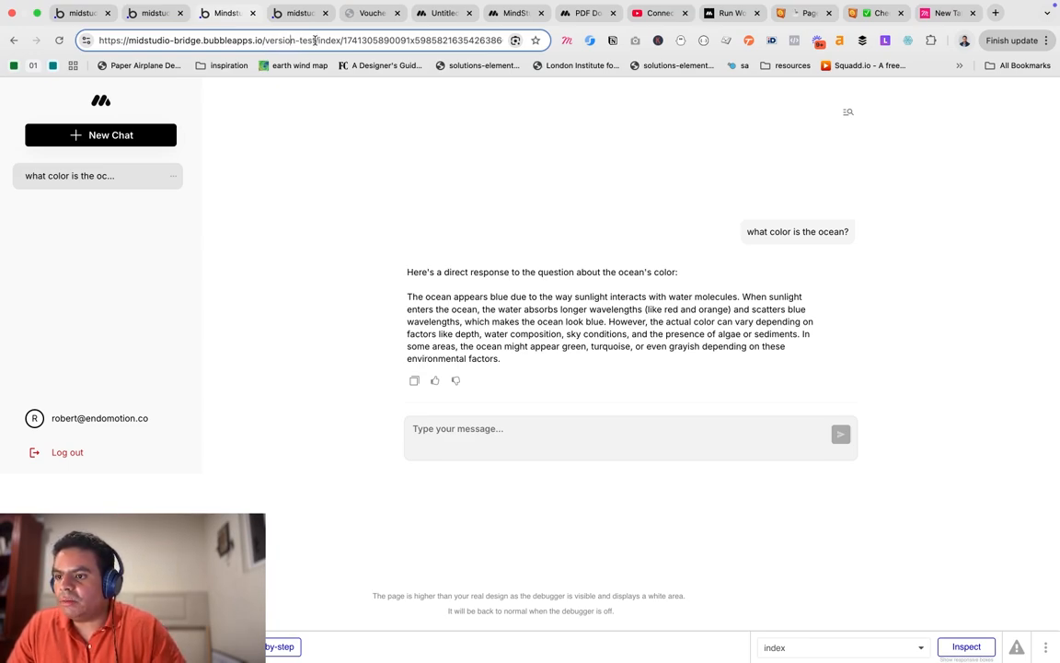
{"action": "left_click_drag", "start_coordinate": [316, 43], "coordinate": [266, 48]}
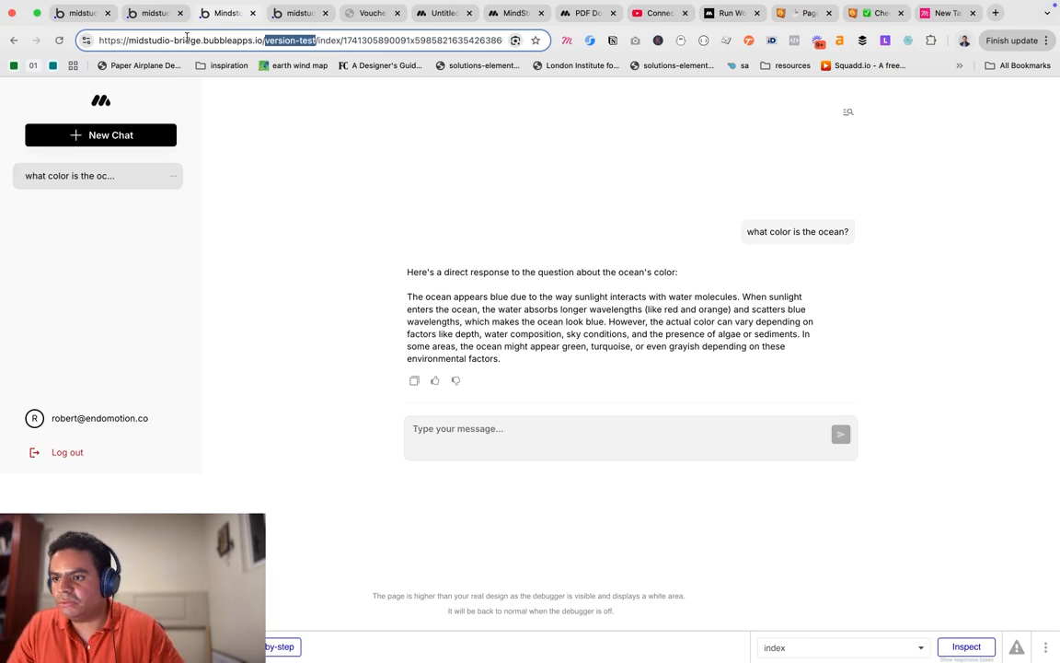
{"action": "left_click", "coordinate": [160, 19]}
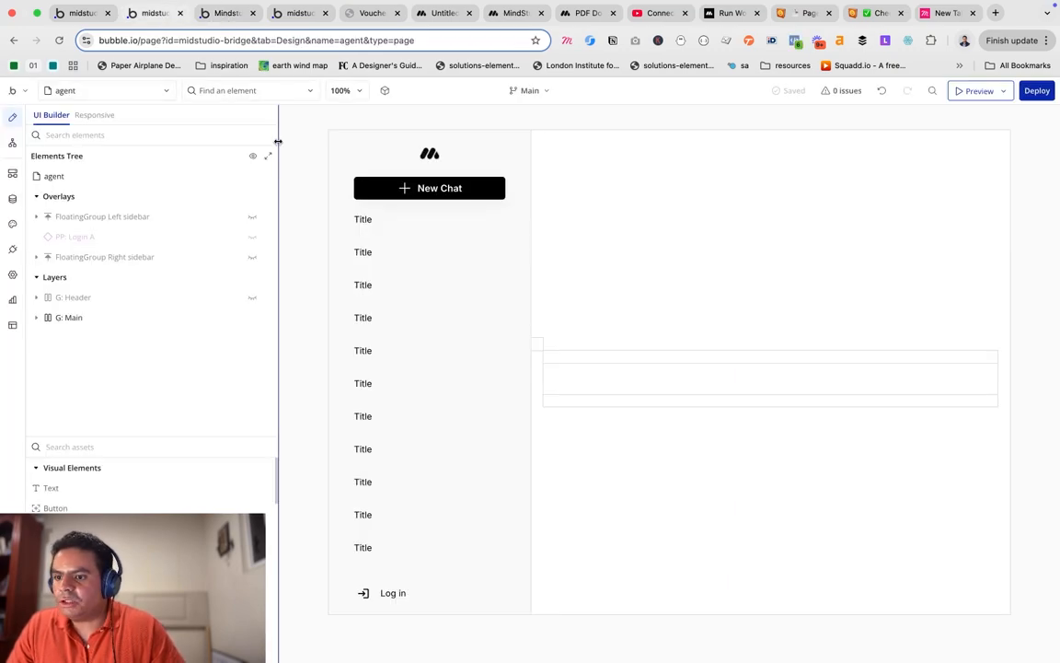
Unhide G: Input, select its MultilineInput, move the property editor aside, and unhide Icon Send.
{"action": "left_click", "coordinate": [604, 371]}
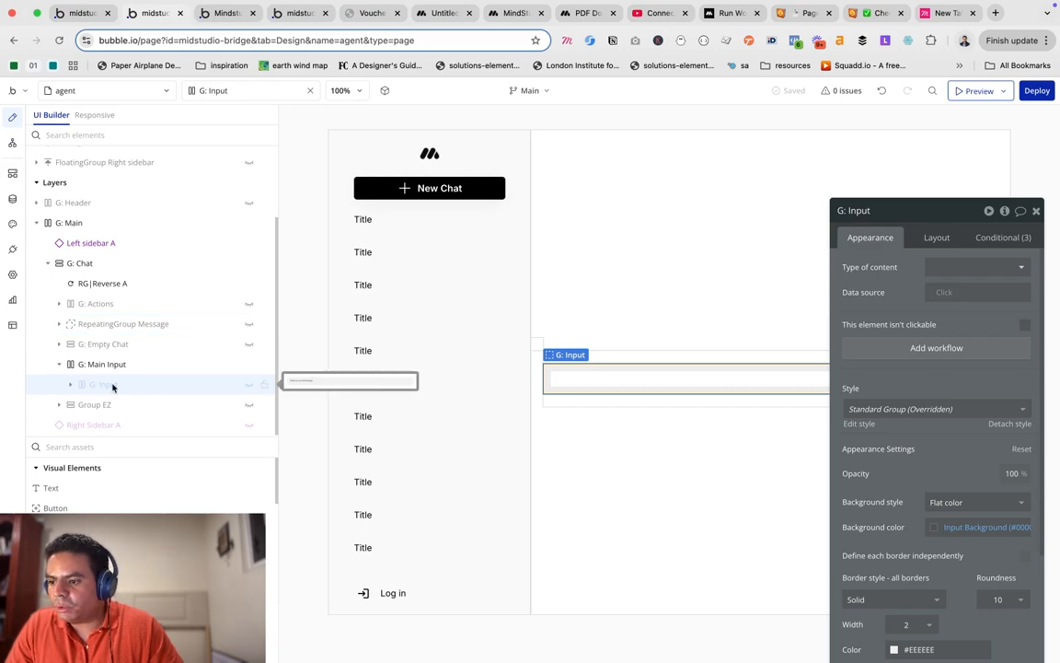
{"action": "left_click", "coordinate": [249, 391]}
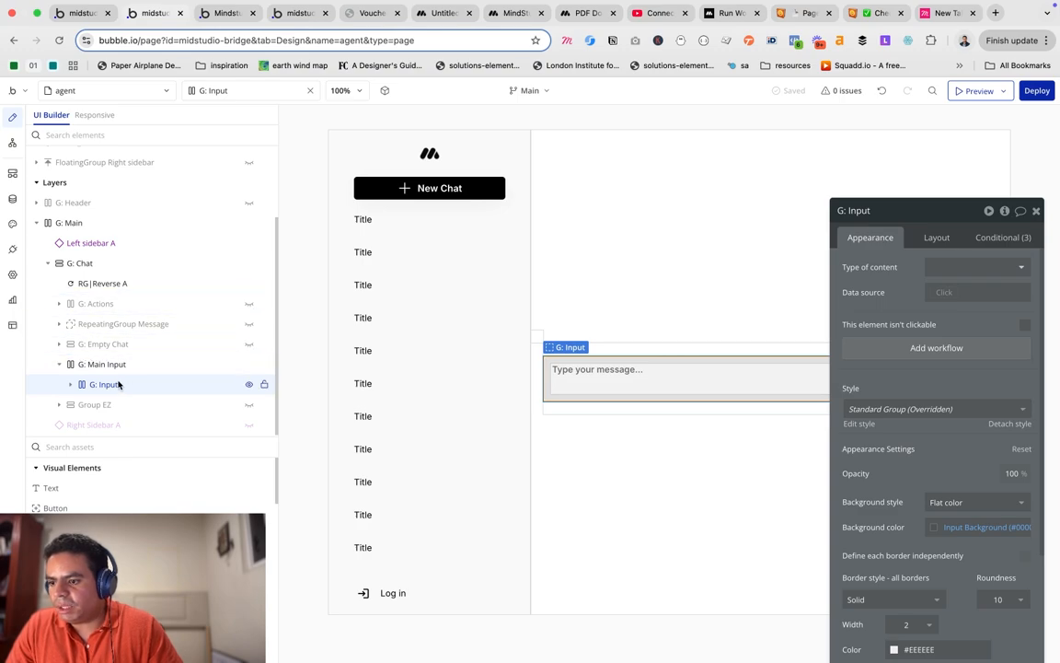
{"action": "left_click", "coordinate": [70, 383]}
{"action": "scroll", "coordinate": [147, 364], "scroll_direction": "down", "scroll_amount": 1}
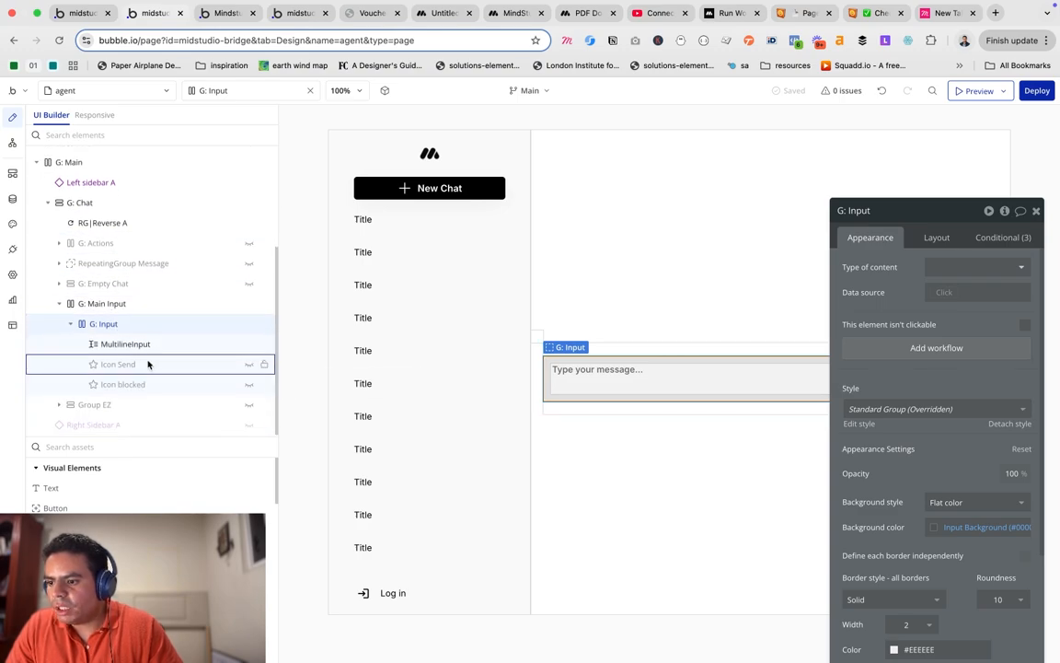
{"action": "left_click", "coordinate": [166, 350]}
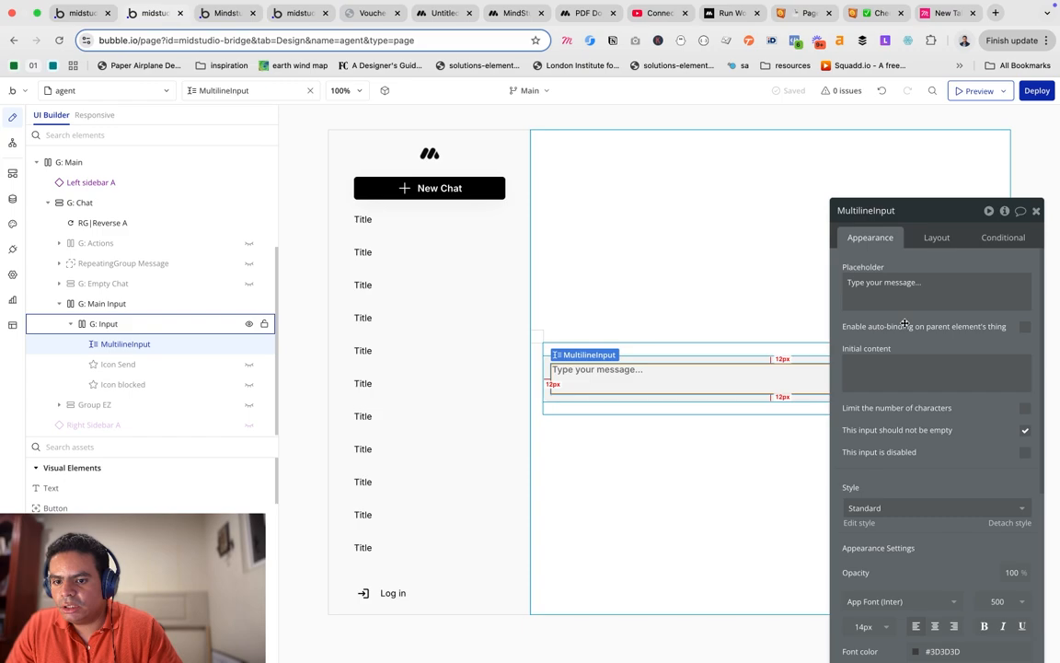
{"action": "left_click_drag", "start_coordinate": [905, 324], "coordinate": [534, 293]}
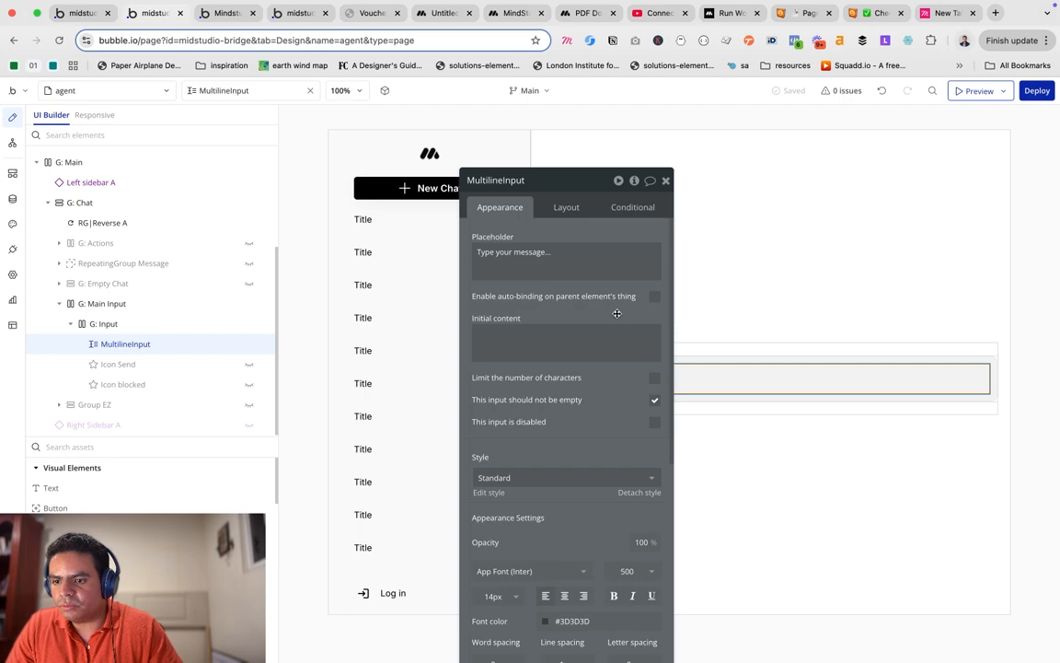
{"action": "left_click_drag", "start_coordinate": [617, 314], "coordinate": [472, 272]}
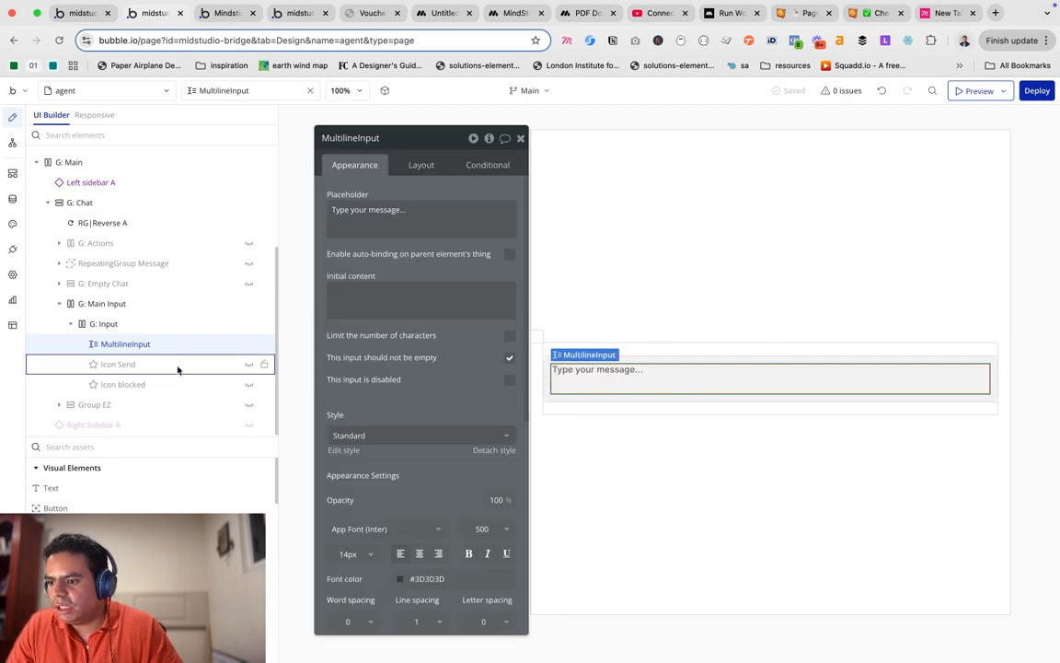
{"action": "left_click", "coordinate": [249, 363]}
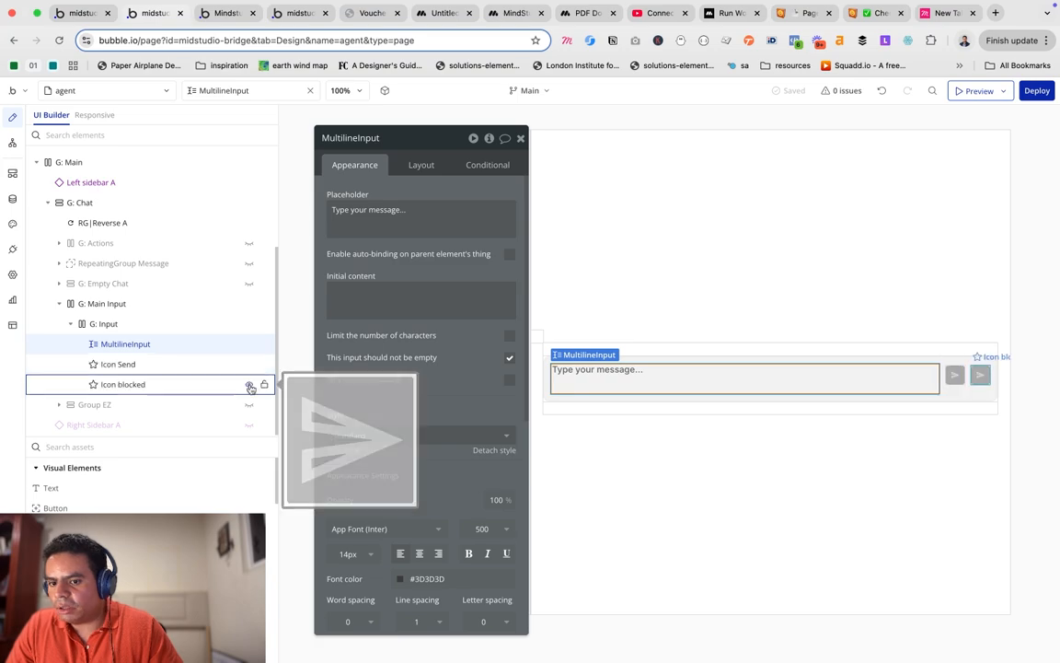
Open Icon Send's properties: Send icon in #DBDBDB, not clickable, with four conditionals.
{"action": "left_click", "coordinate": [202, 365]}
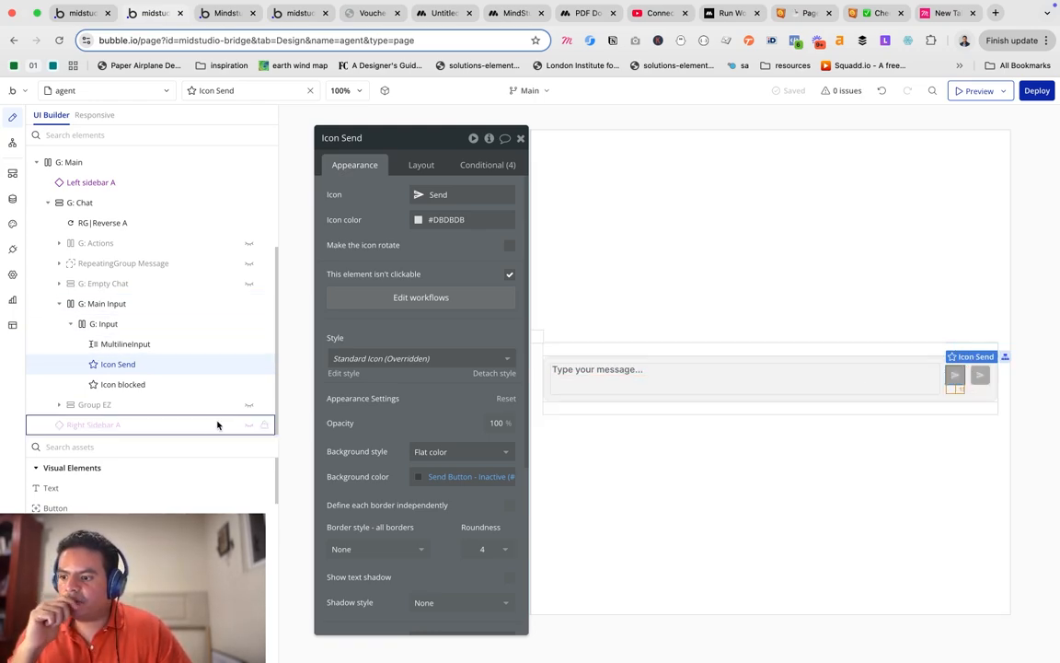
Search elements for 'fi' and draw a File Uploader in G: Input beside the message box.
{"action": "left_click", "coordinate": [132, 447]}
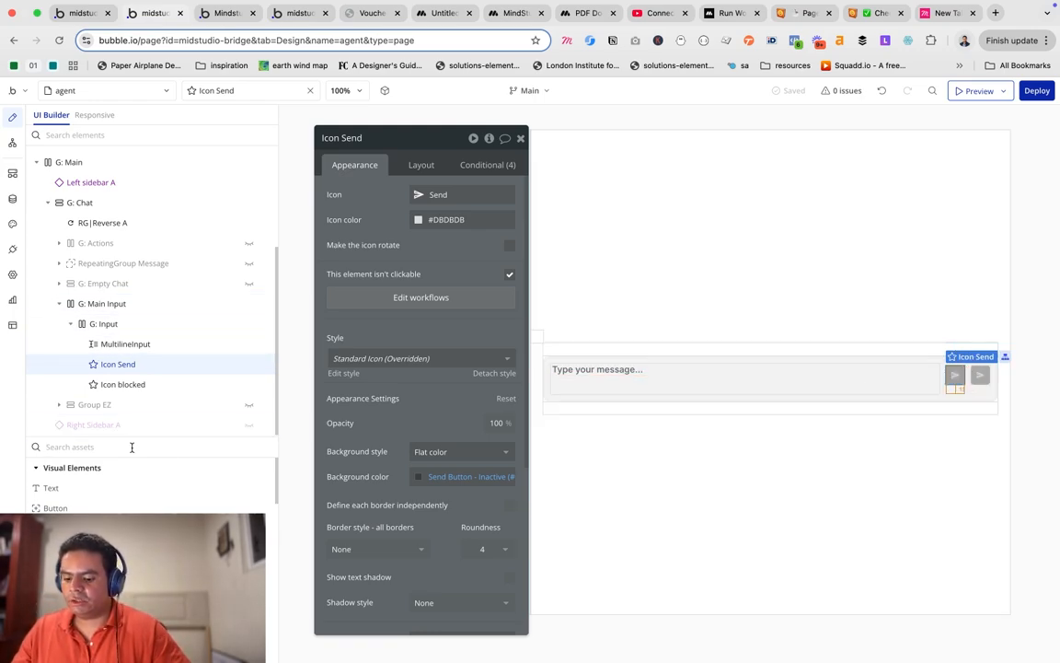
{"action": "type", "text": "fi"}
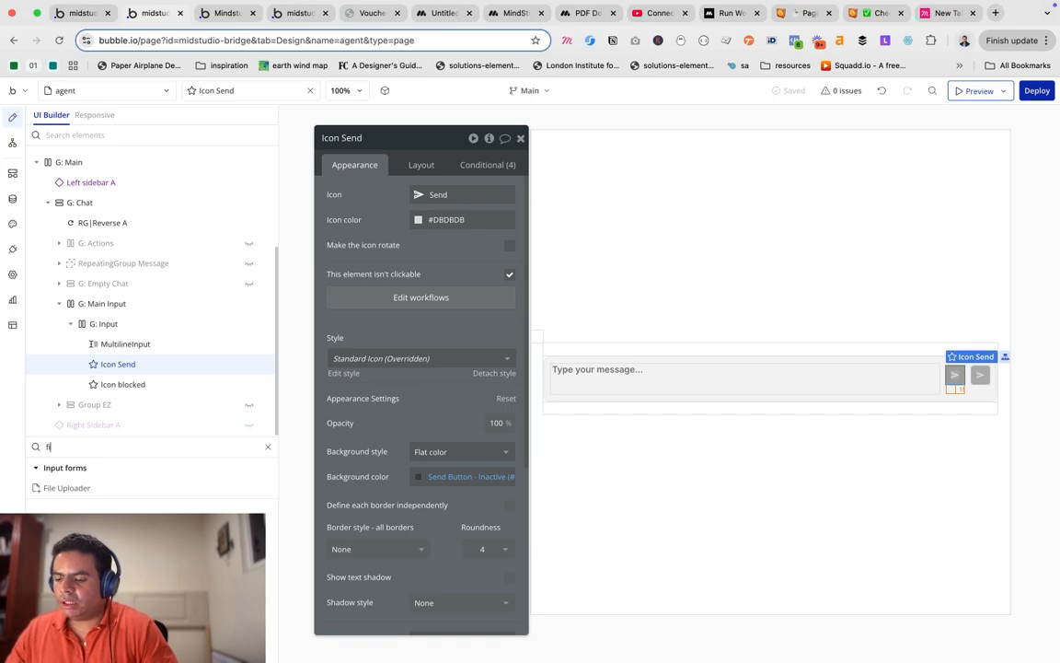
{"action": "left_click", "coordinate": [74, 489]}
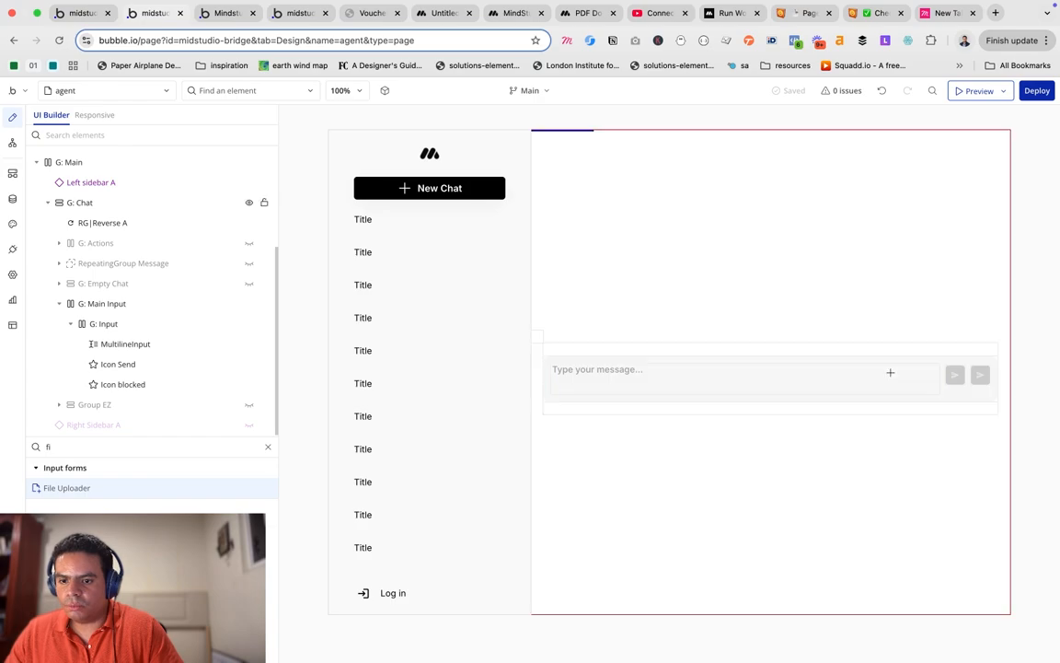
{"action": "left_click_drag", "start_coordinate": [940, 366], "coordinate": [910, 389]}
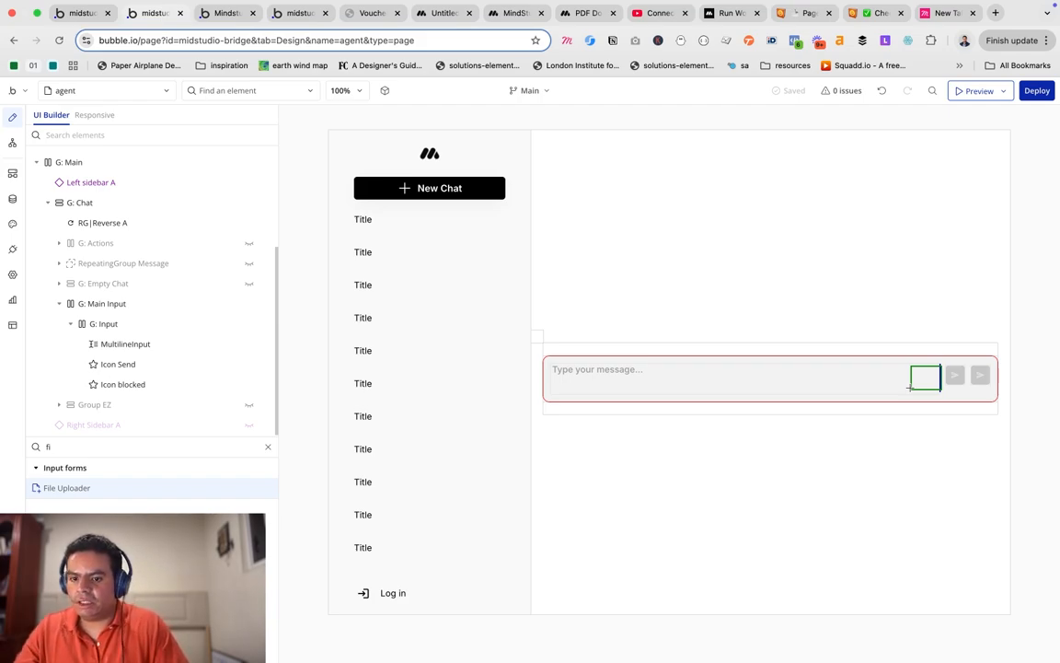
{"action": "left_click_drag", "start_coordinate": [909, 387], "coordinate": [910, 386]}
Test FileUploader A's row order in Layout, keeping it right after MultilineInput.
{"action": "double_click", "coordinate": [925, 377]}
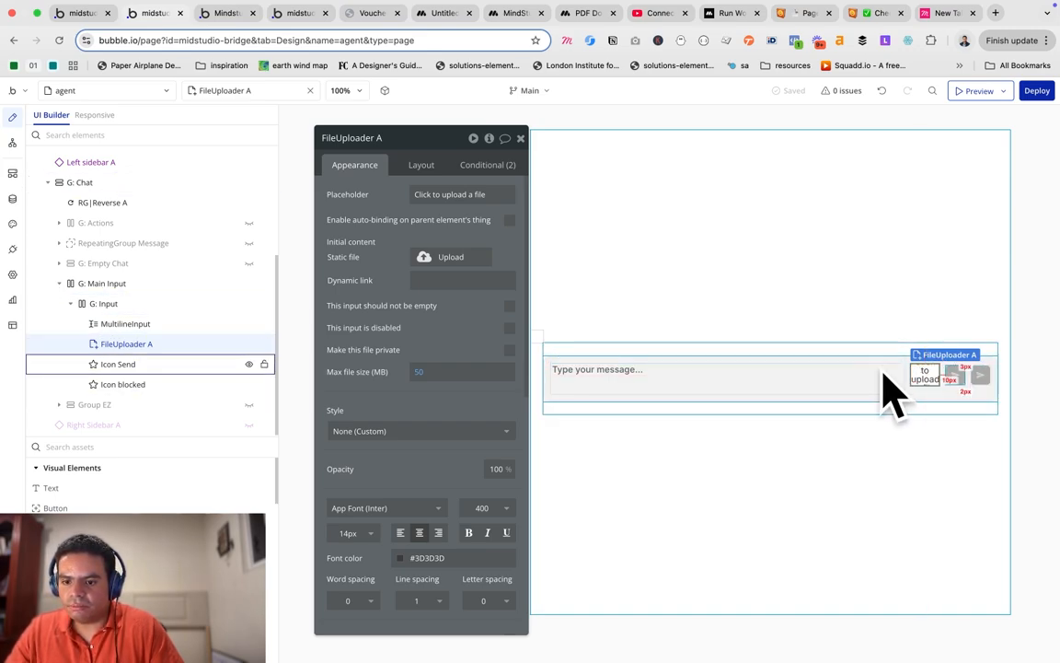
{"action": "left_click", "coordinate": [423, 168]}
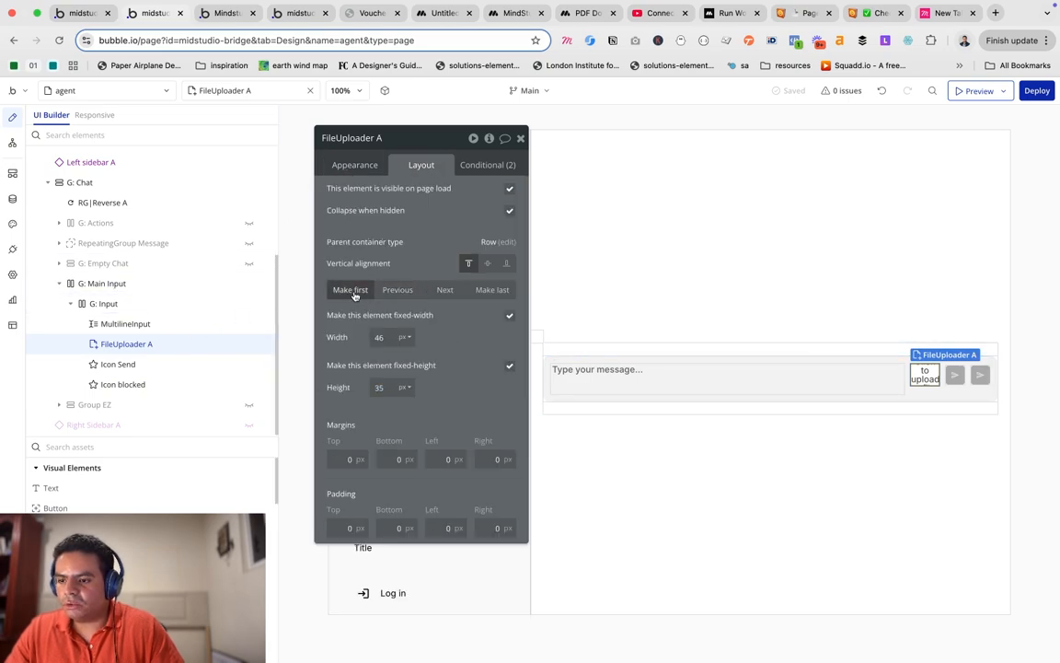
{"action": "left_click", "coordinate": [396, 291]}
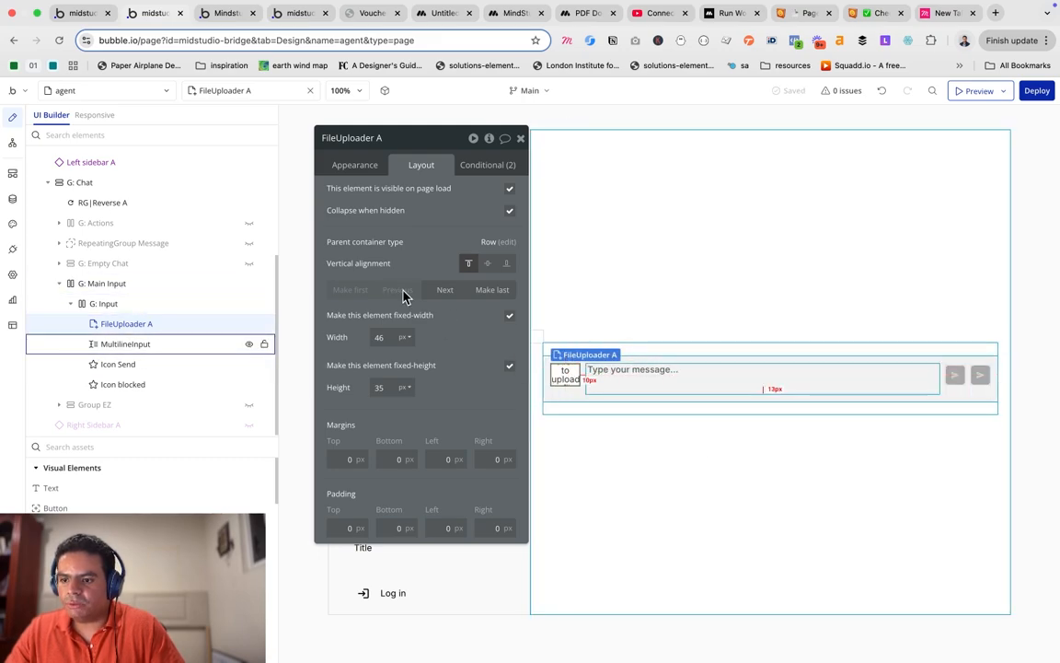
{"action": "left_click", "coordinate": [437, 292]}
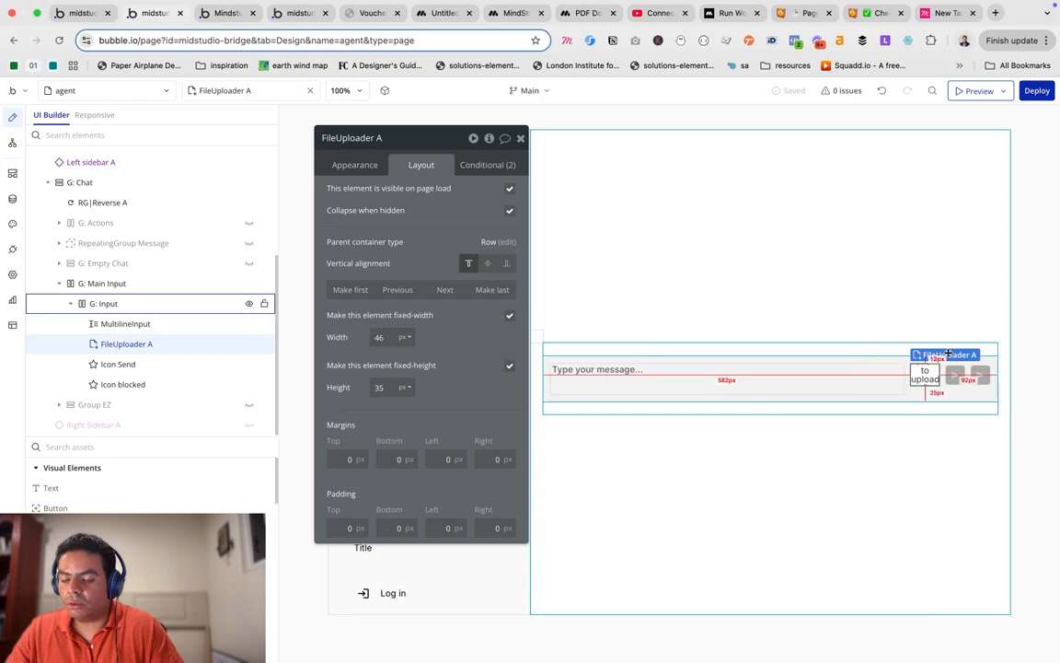
{"action": "left_click", "coordinate": [133, 327]}
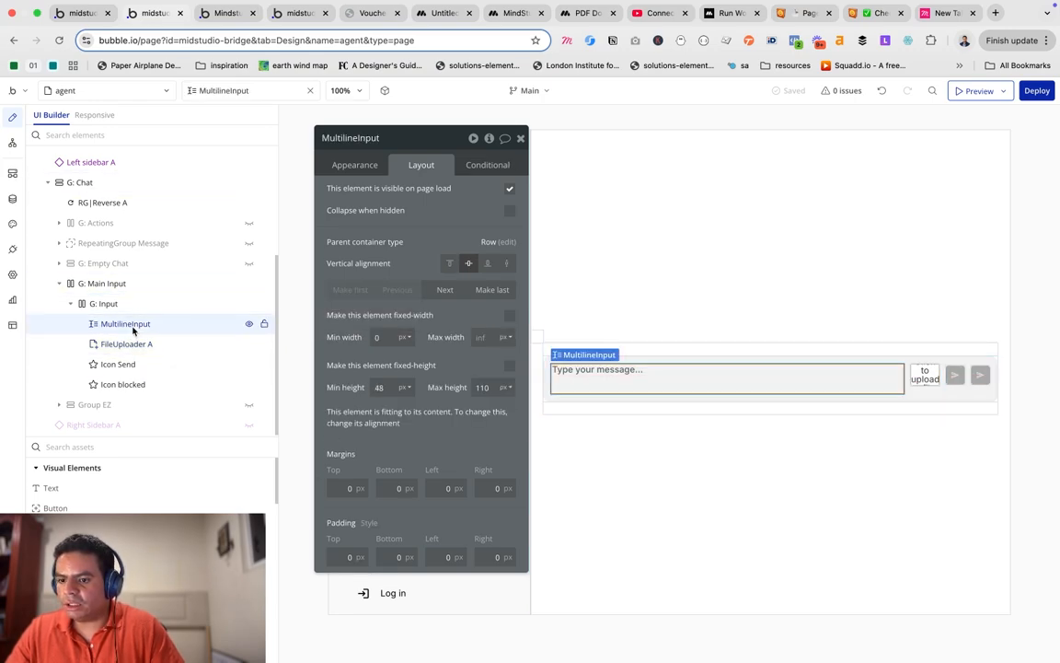
{"action": "left_click", "coordinate": [128, 344]}
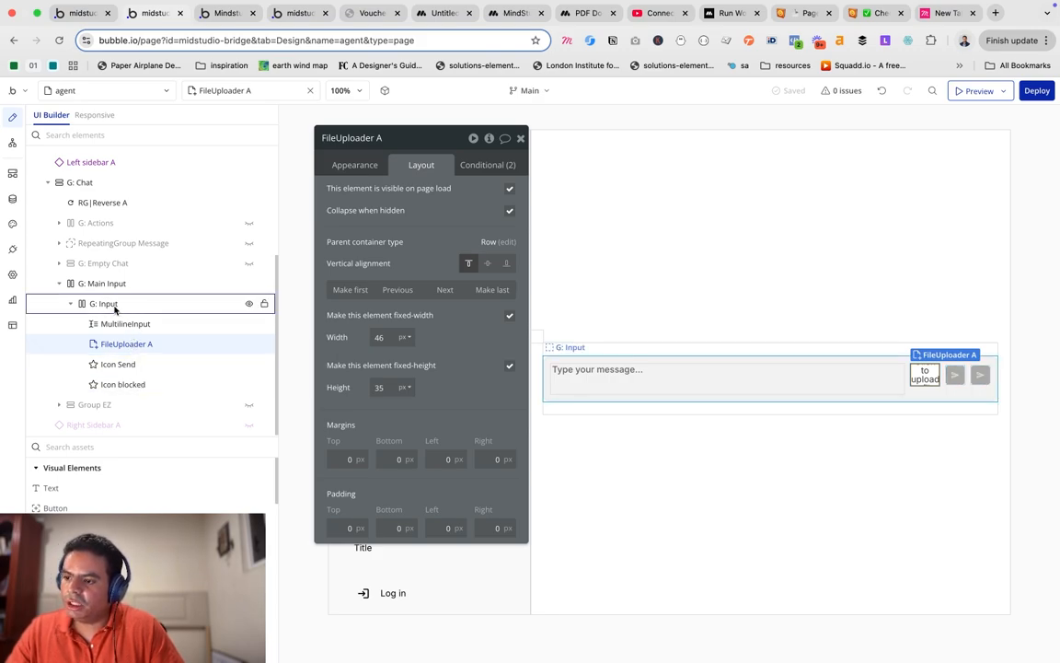
{"action": "mouse_move", "coordinate": [109, 310]}
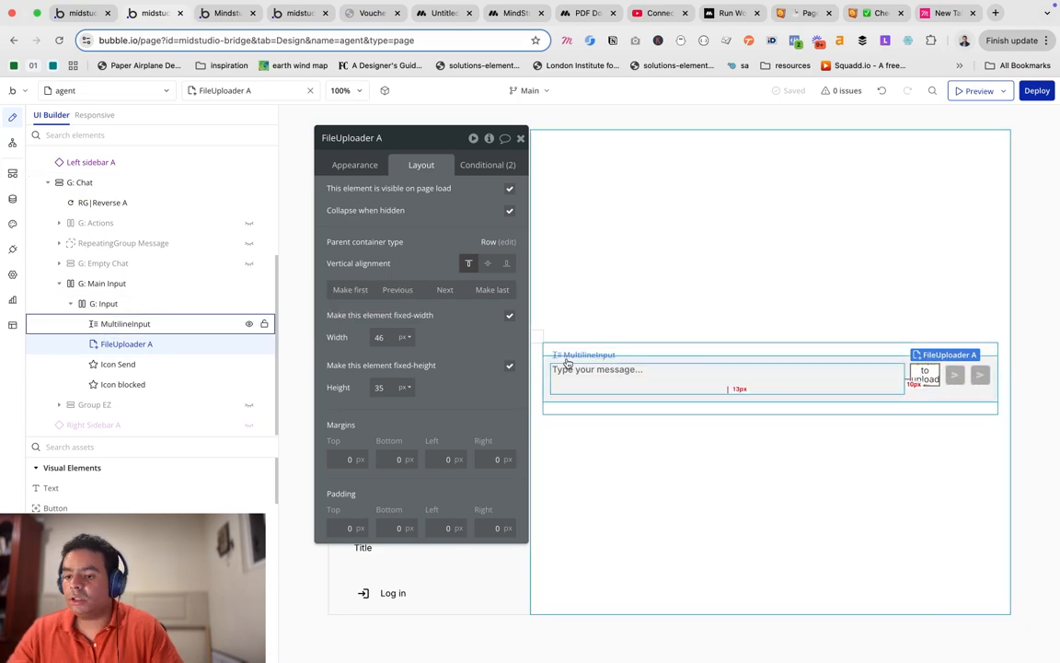
{"action": "left_click", "coordinate": [354, 167]}
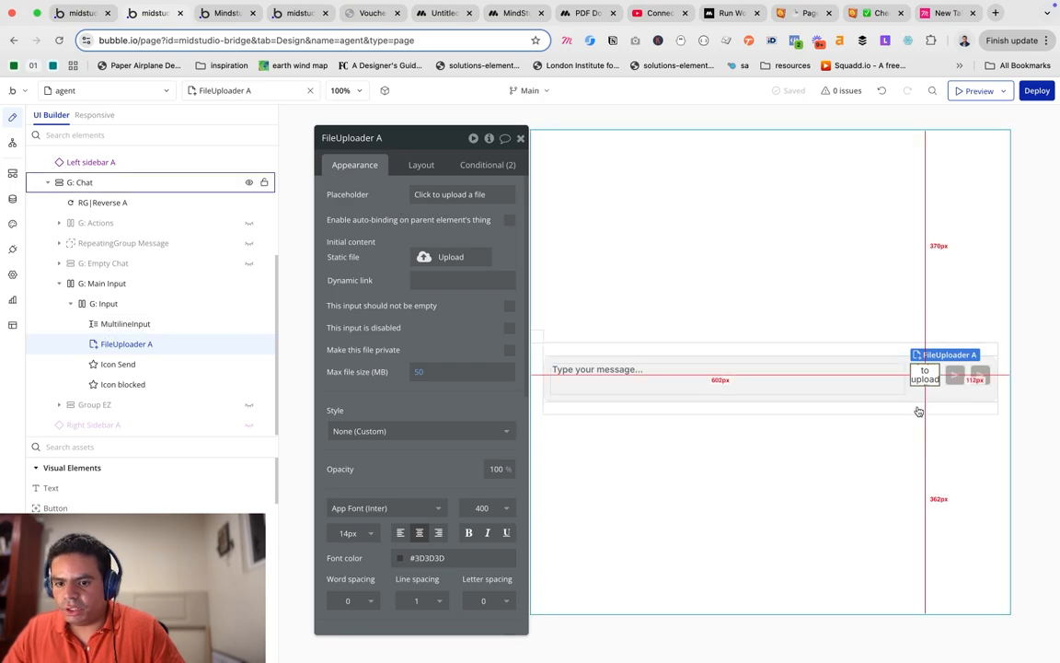
Set the file uploader's width and height to 50 px.
{"action": "scroll", "coordinate": [452, 341], "scroll_direction": "down", "scroll_amount": 1}
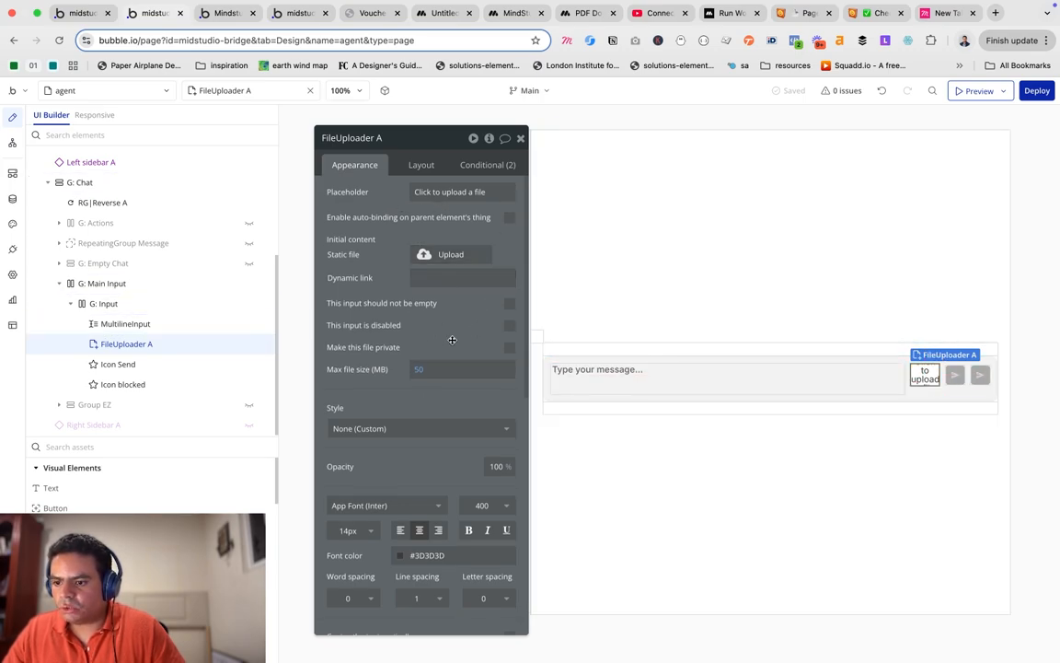
{"action": "scroll", "coordinate": [452, 340], "scroll_direction": "down", "scroll_amount": 6}
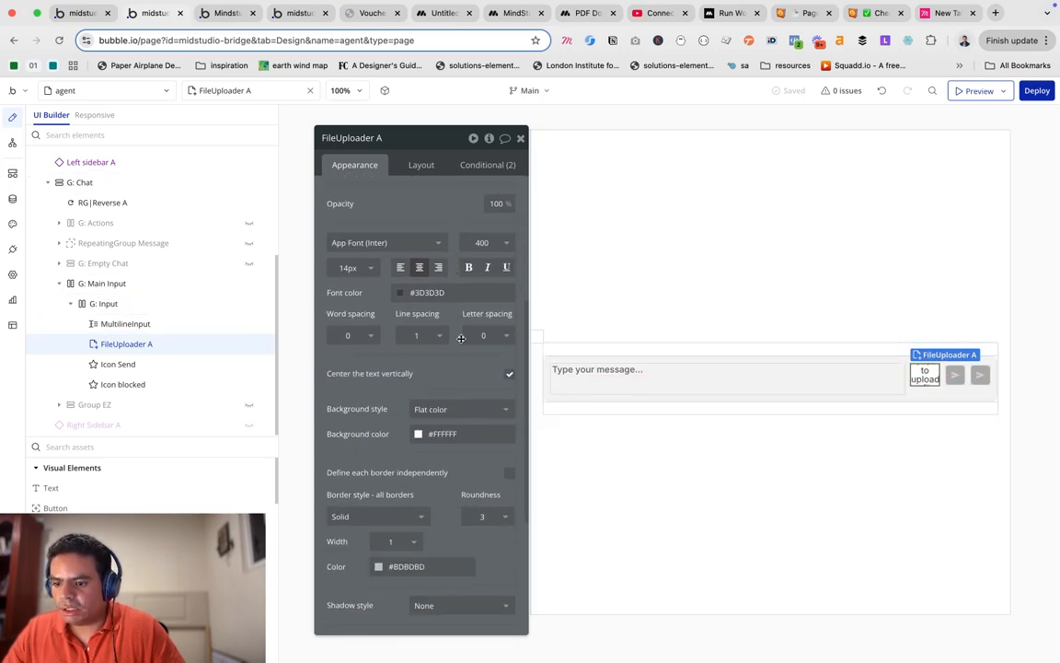
{"action": "scroll", "coordinate": [471, 431], "scroll_direction": "down", "scroll_amount": 3}
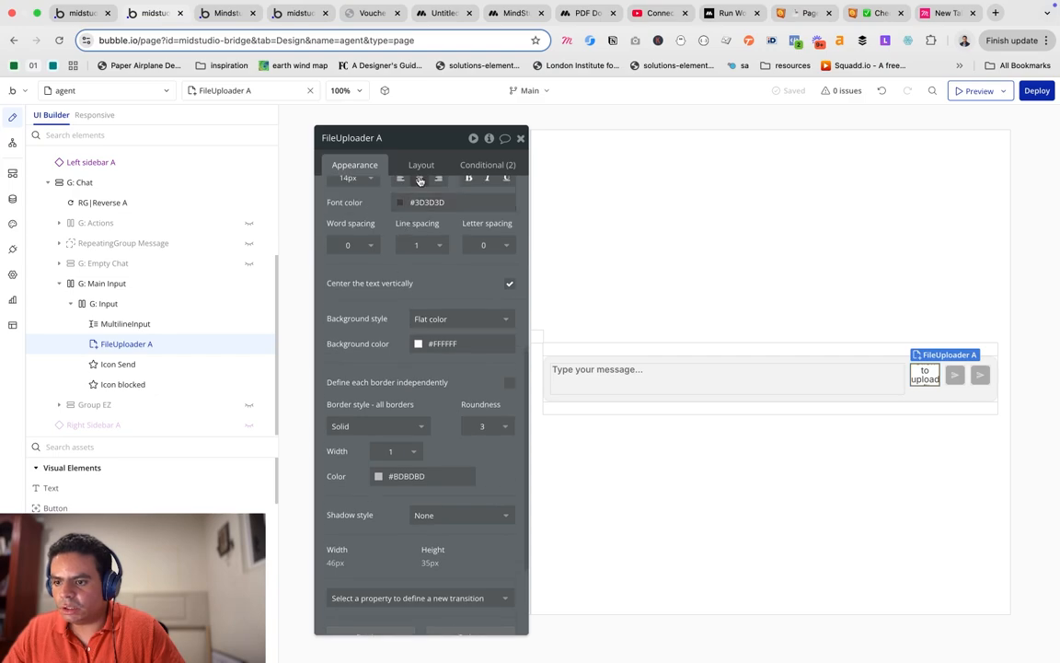
{"action": "left_click", "coordinate": [420, 166]}
{"action": "double_click", "coordinate": [378, 337]}
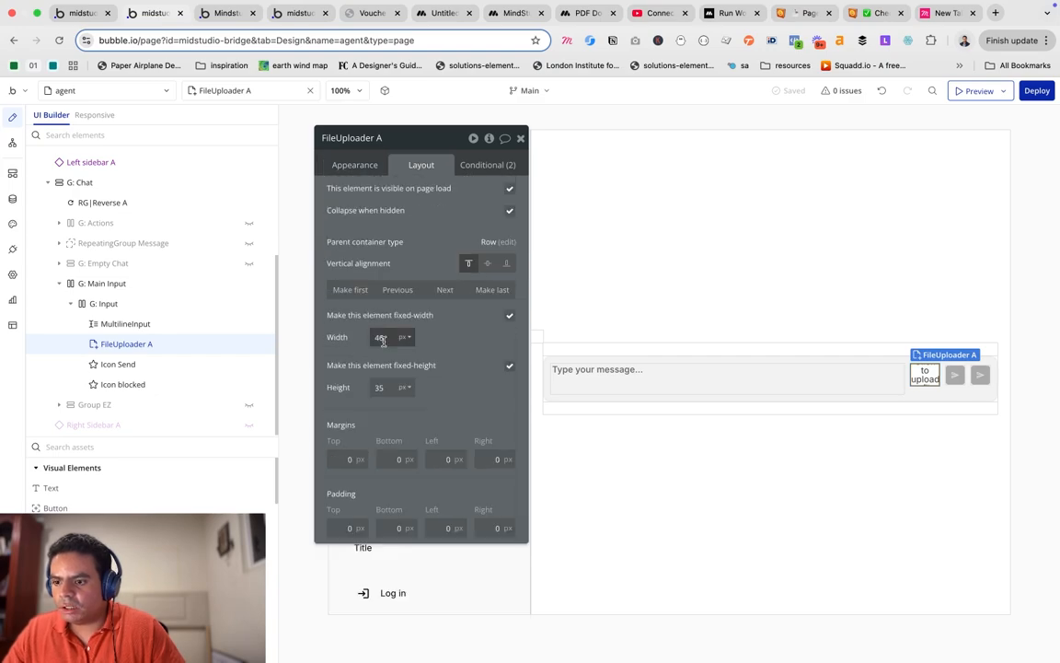
{"action": "type", "text": "50"}
{"action": "double_click", "coordinate": [378, 386]}
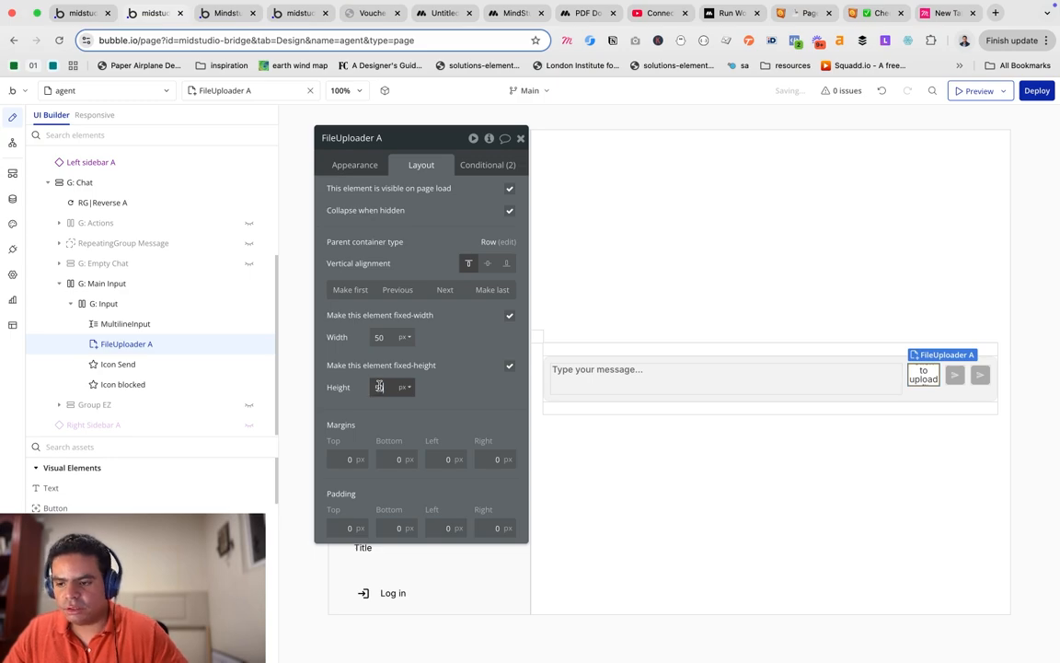
{"action": "type", "text": "50"}
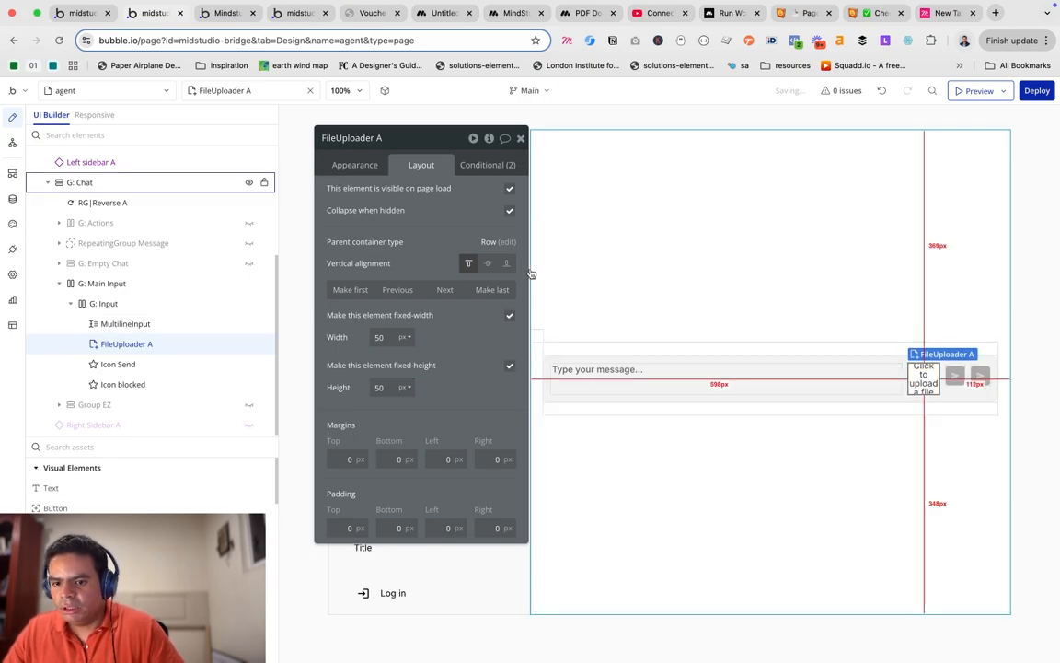
Give the uploader border roundness 5 and a 📄 emoji placeholder.
{"action": "left_click", "coordinate": [333, 160]}
{"action": "scroll", "coordinate": [457, 319], "scroll_direction": "down", "scroll_amount": 5}
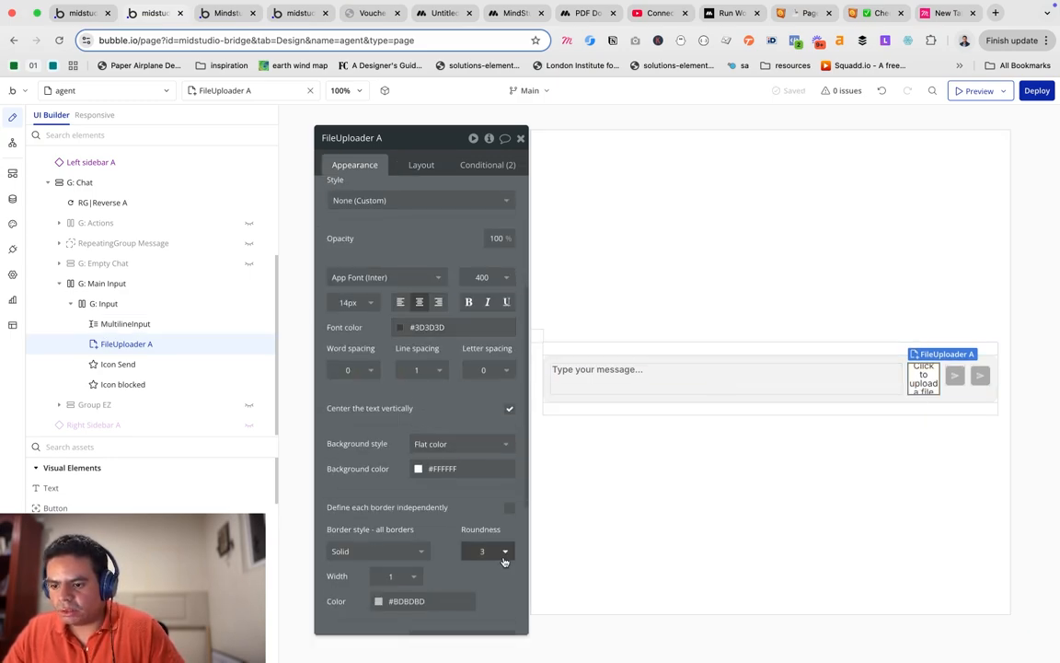
{"action": "left_click", "coordinate": [497, 552]}
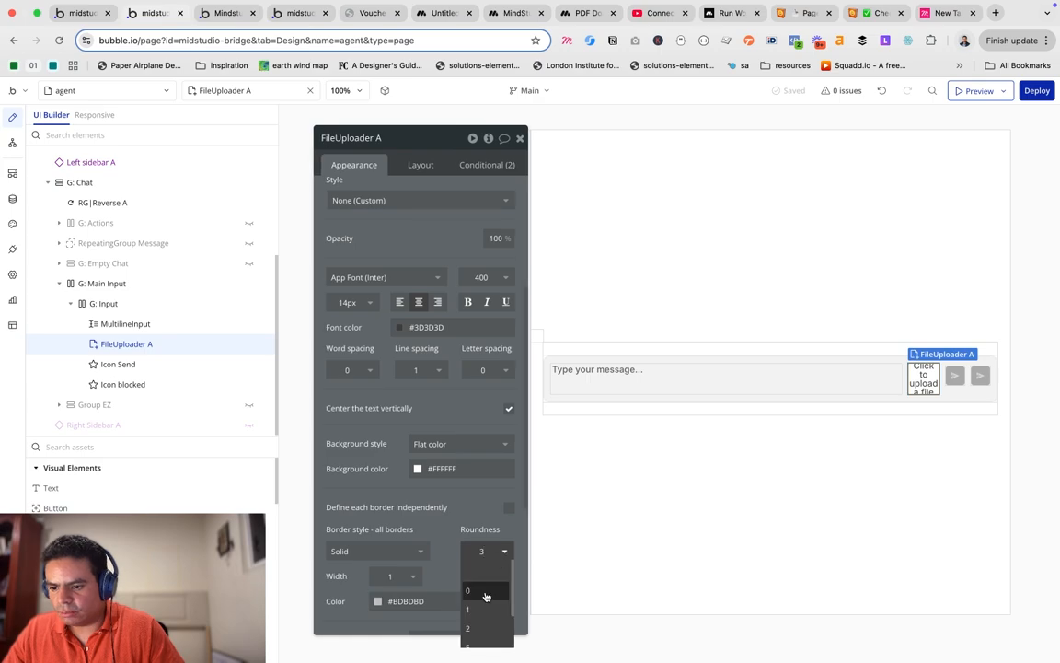
{"action": "left_click", "coordinate": [478, 626]}
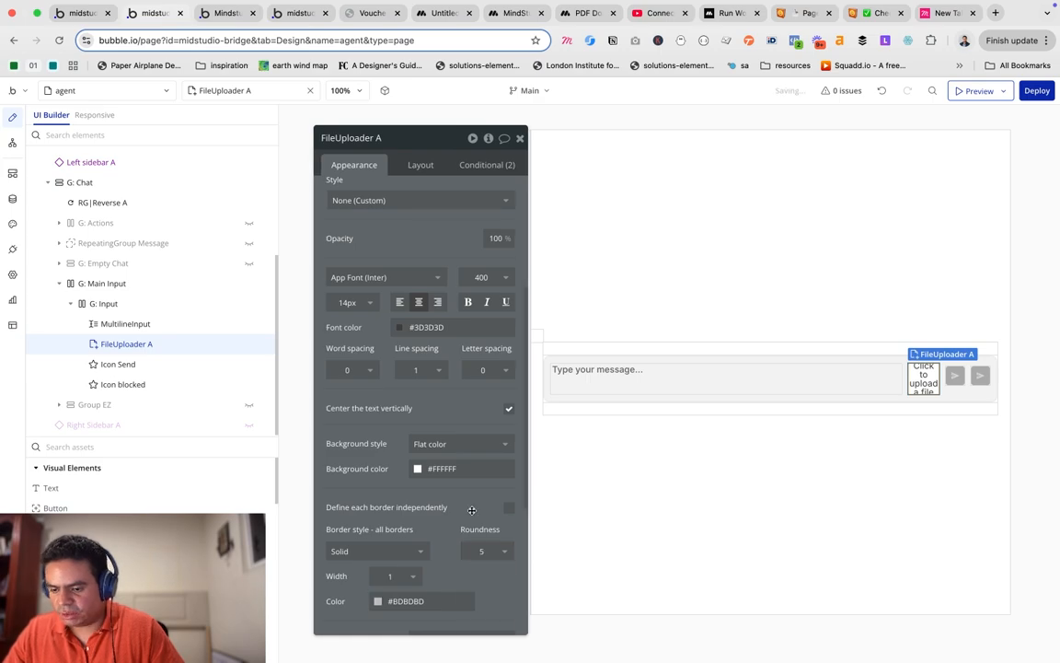
{"action": "scroll", "coordinate": [434, 388], "scroll_direction": "up", "scroll_amount": 1}
{"action": "scroll", "coordinate": [434, 388], "scroll_direction": "up", "scroll_amount": 4}
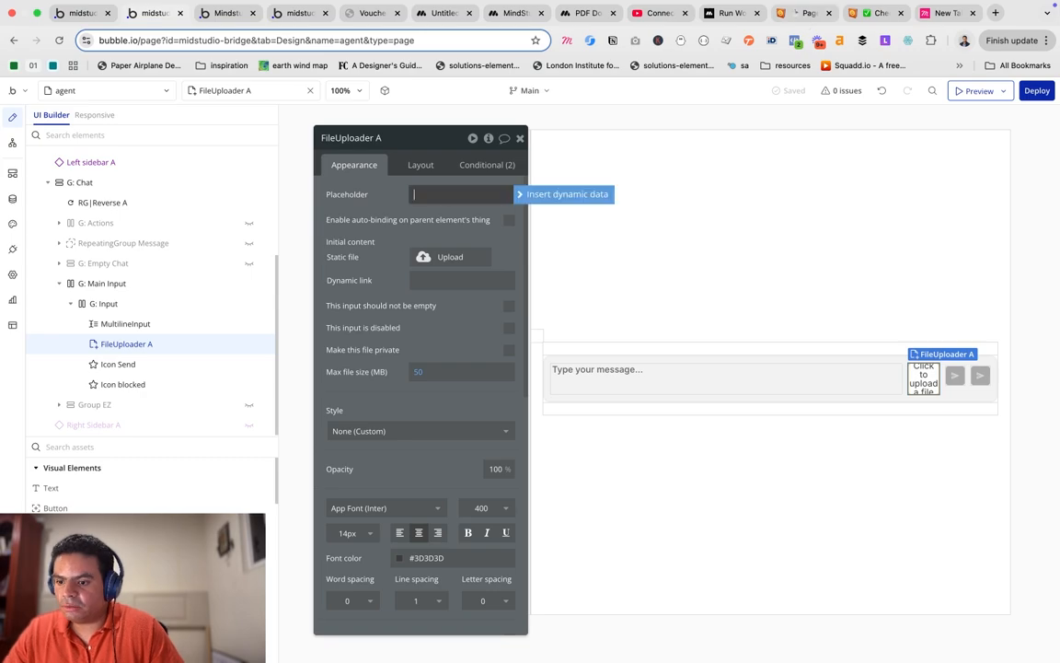
{"action": "type", "text": "📄"}
{"action": "left_click", "coordinate": [389, 202]}
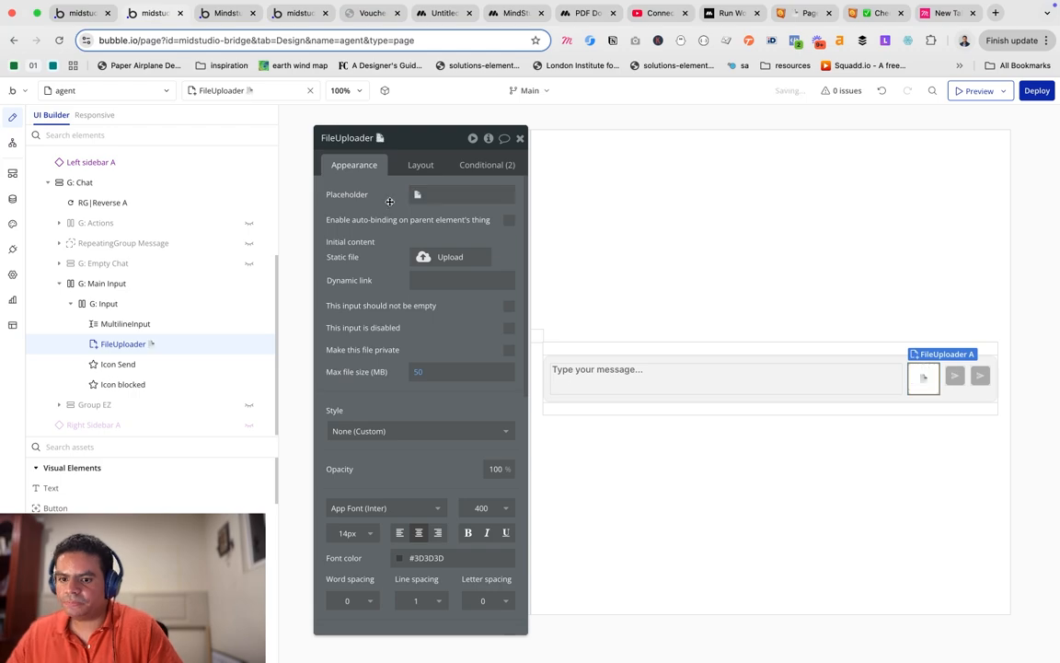
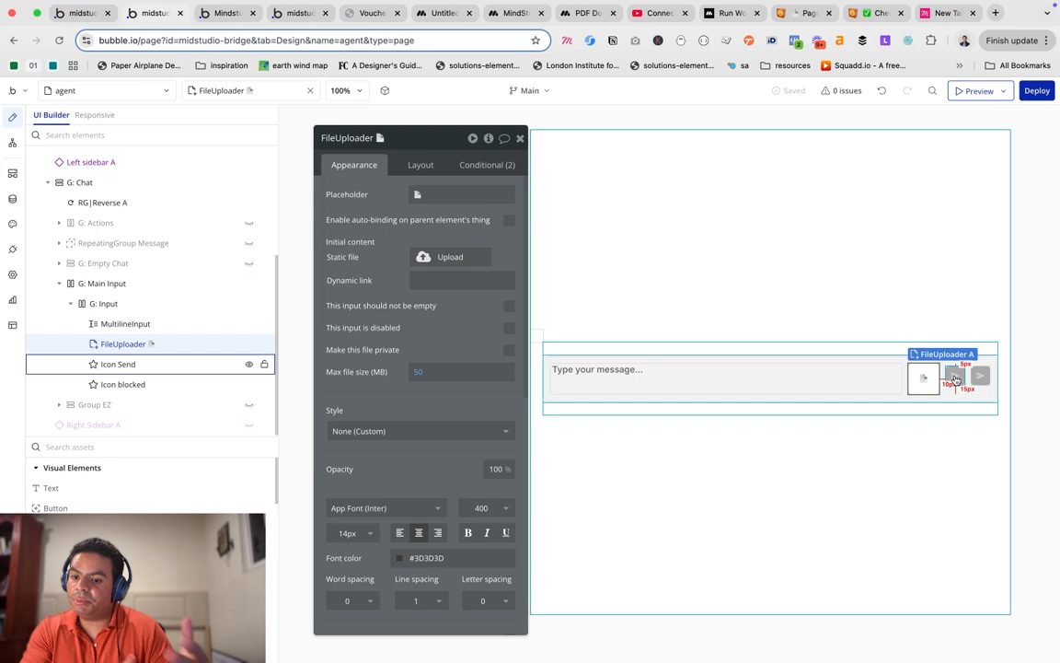
Select the Icon Send element in the chat input's Elements tree.
{"action": "left_click", "coordinate": [955, 379]}
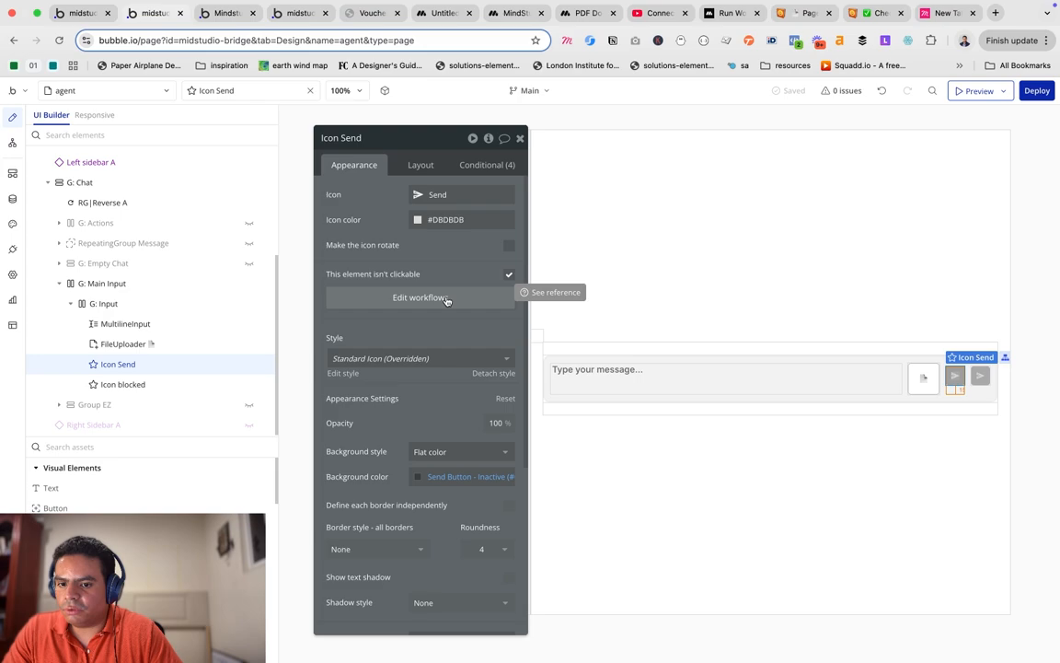
Open Icon Send's workflows to reveal its click event triggering create_chat.
{"action": "left_click", "coordinate": [446, 299]}
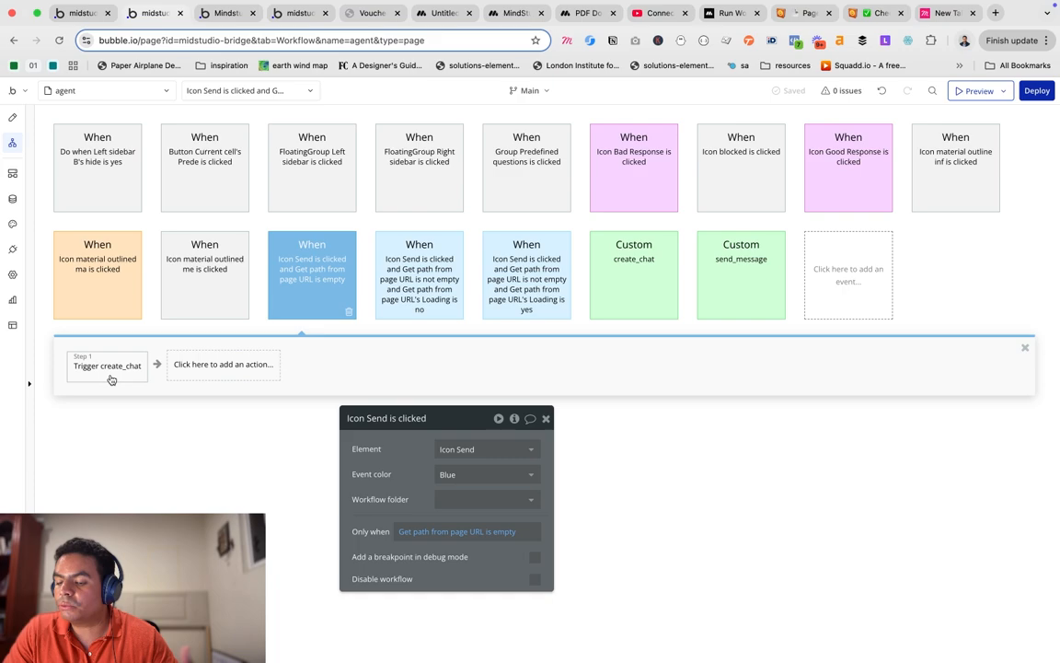
Compare the Icon Send click events and open the Loading-is-no event's send_message trigger step.
{"action": "left_click", "coordinate": [523, 276]}
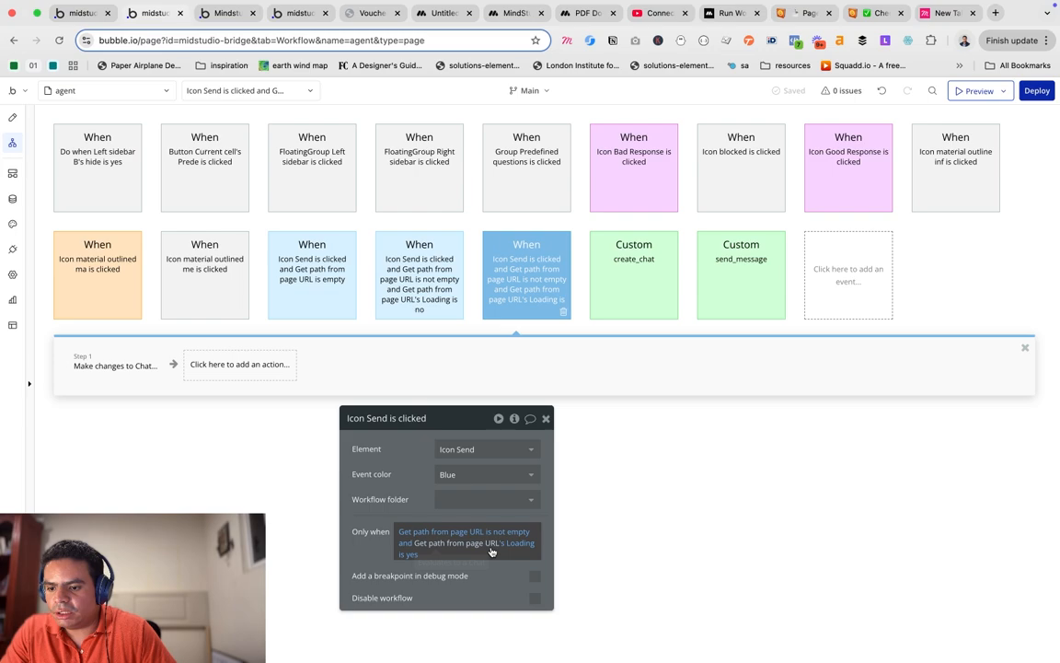
{"action": "key", "text": "Left"}
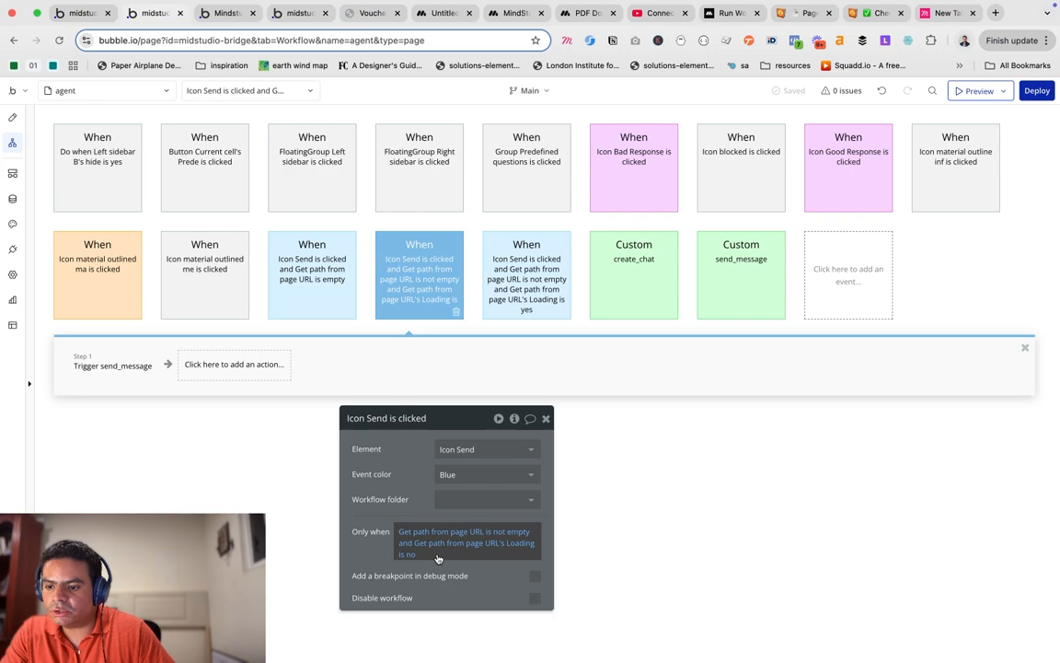
{"action": "left_click", "coordinate": [303, 302]}
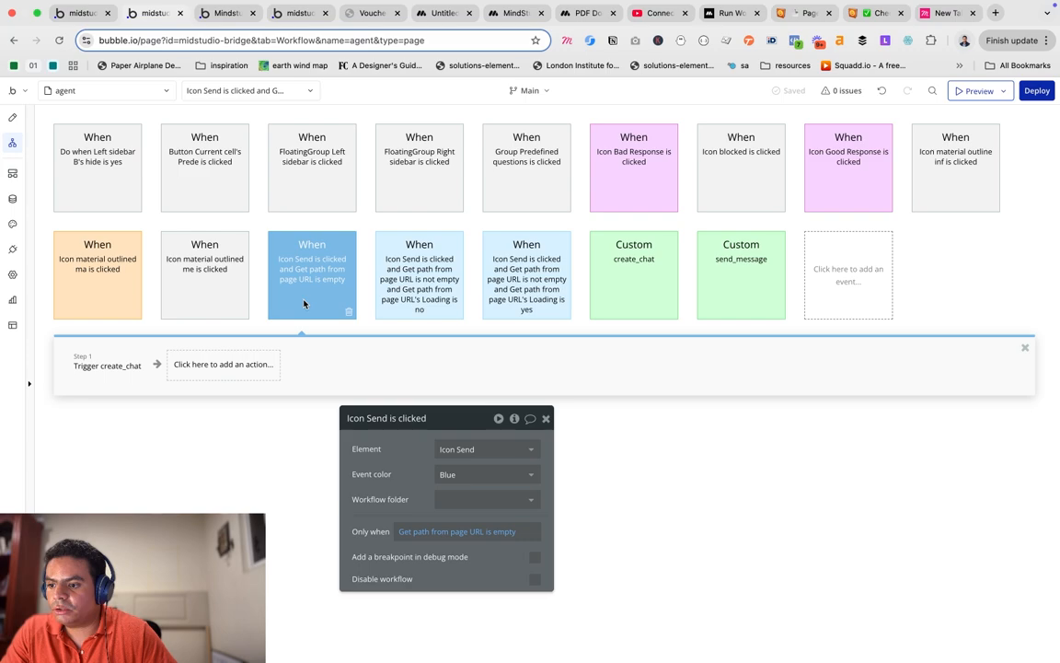
{"action": "left_click", "coordinate": [384, 304]}
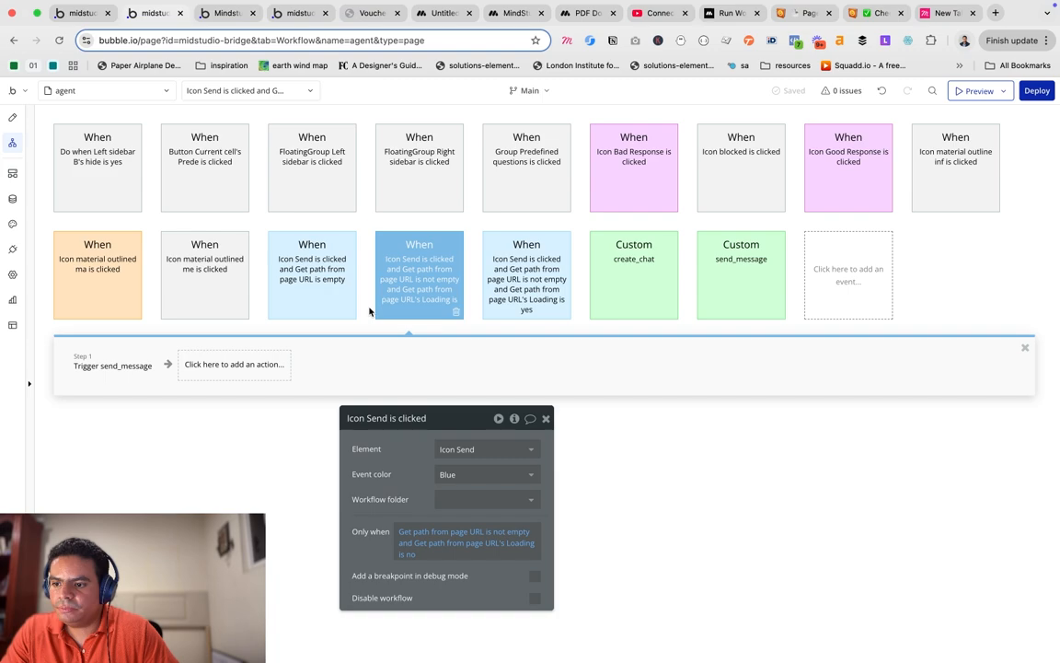
{"action": "mouse_move", "coordinate": [390, 296]}
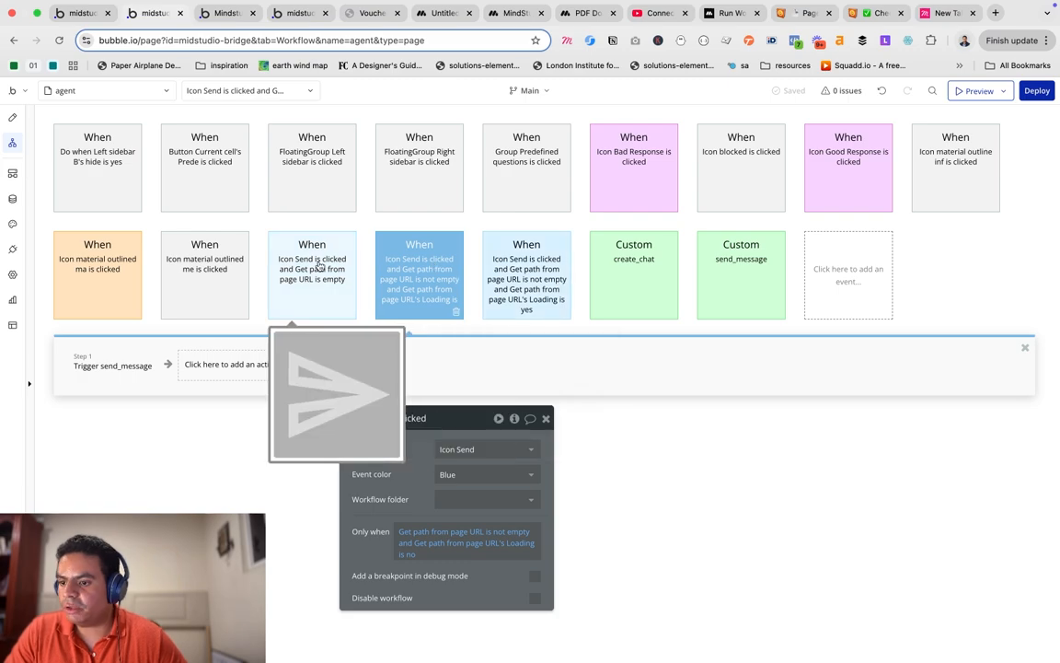
{"action": "left_click", "coordinate": [130, 368]}
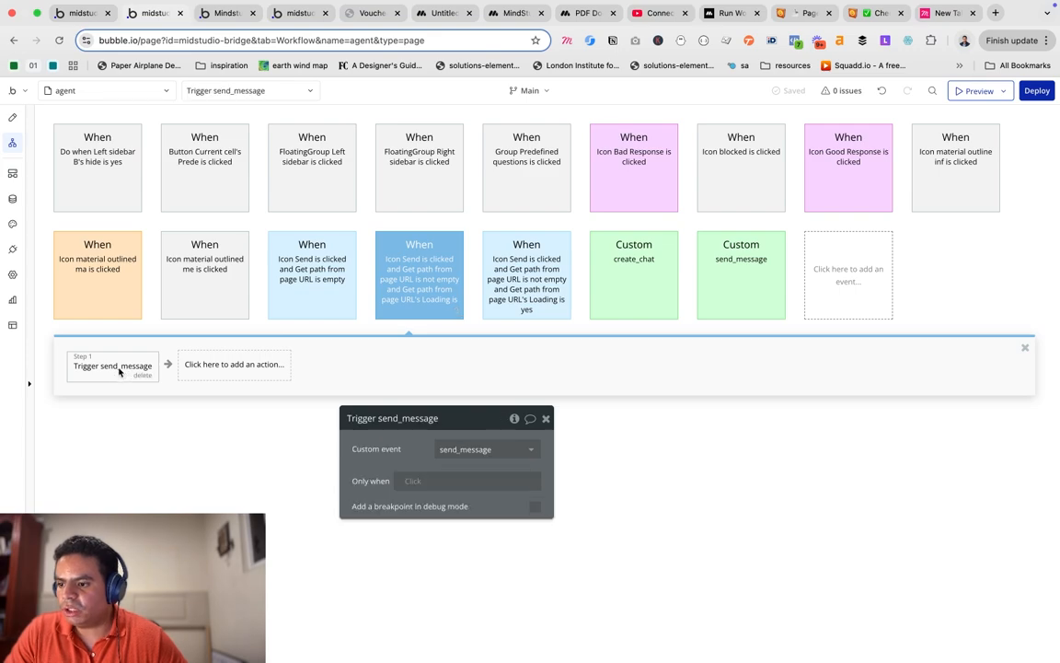
Open the send_message workflow and inspect its Create a new Message and create_new_message scheduling steps.
{"action": "right_click", "coordinate": [119, 371]}
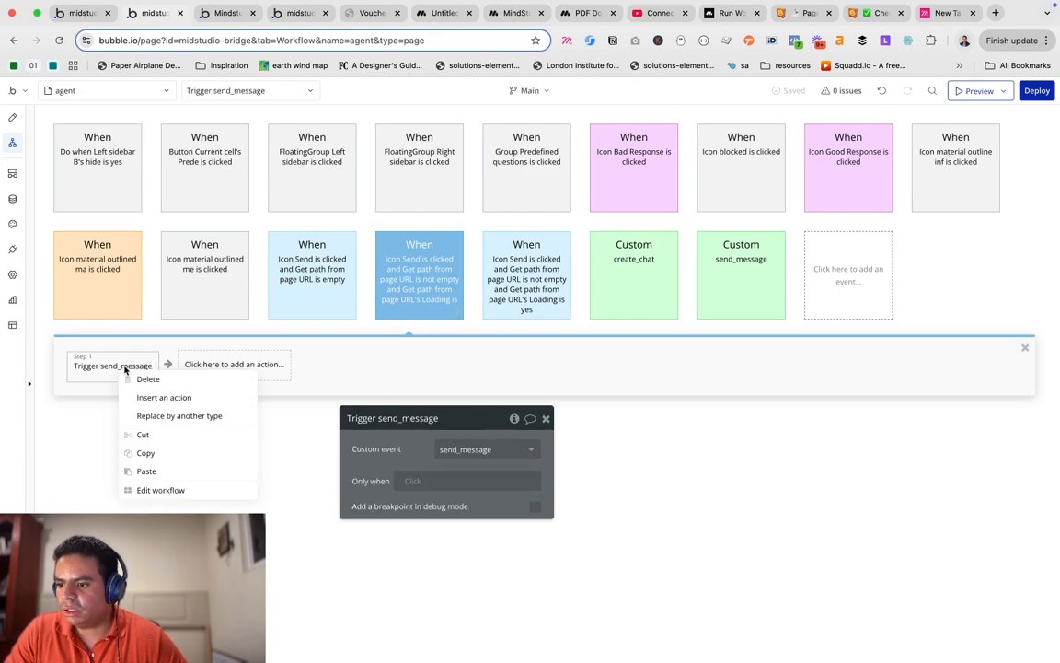
{"action": "left_click", "coordinate": [162, 491]}
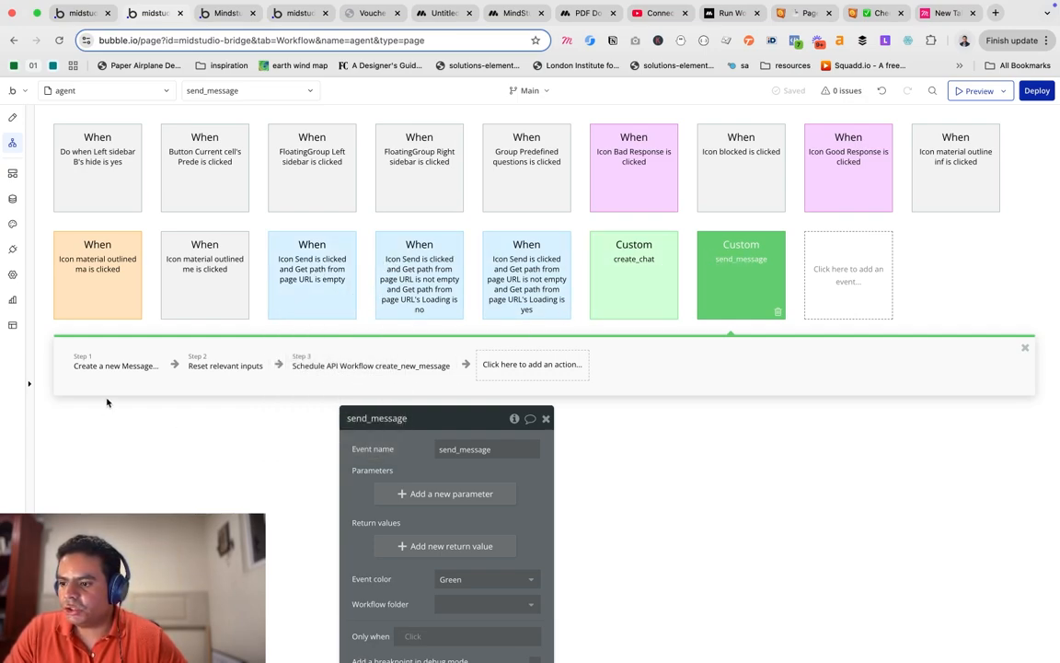
{"action": "left_click", "coordinate": [118, 368]}
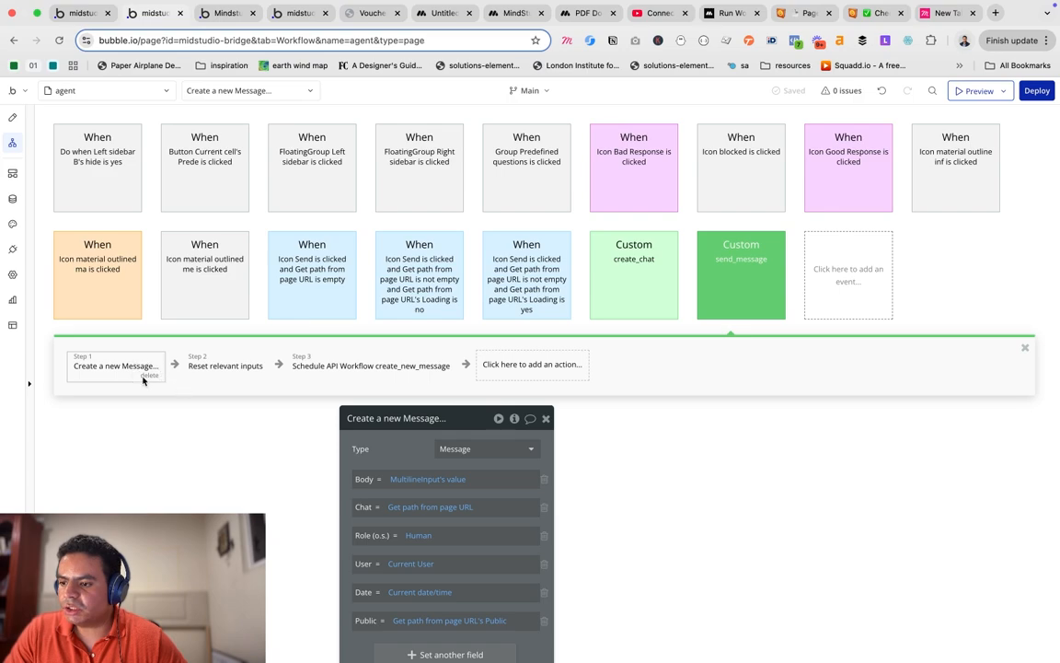
{"action": "left_click_drag", "start_coordinate": [385, 451], "coordinate": [558, 260]}
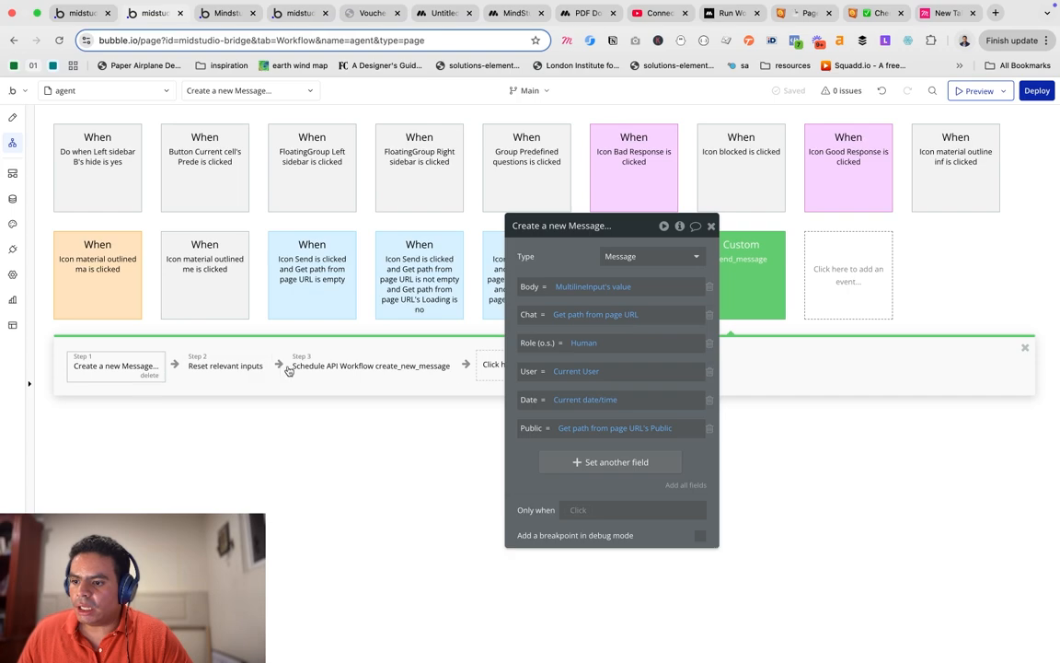
{"action": "left_click", "coordinate": [345, 371]}
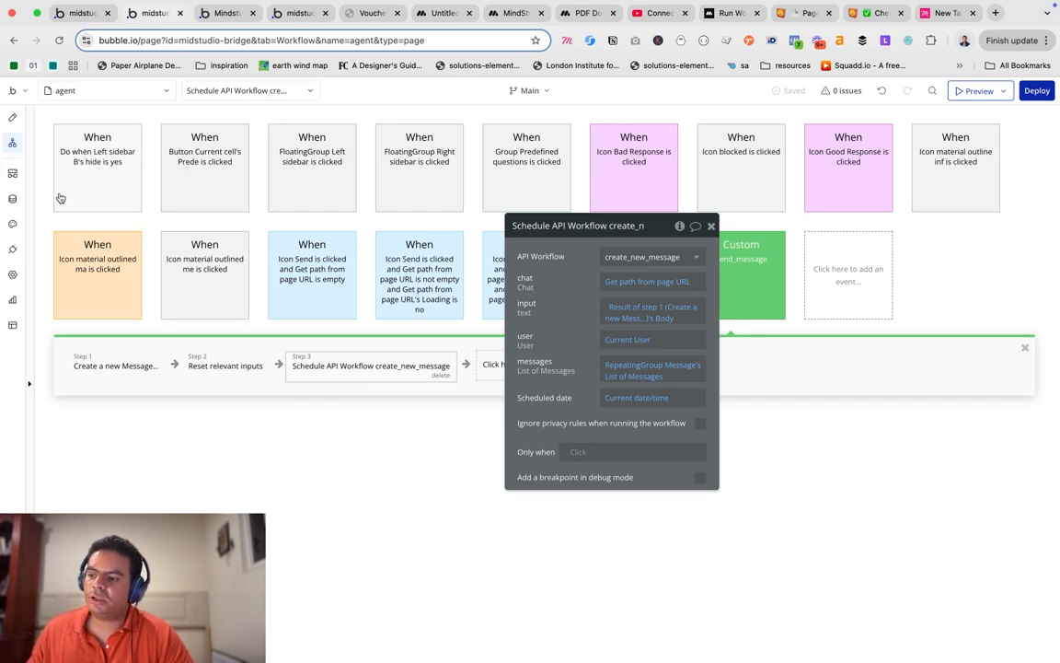
Glance at backend workflows, then return to send_message and view its step 2 Reset relevant inputs.
{"action": "left_click", "coordinate": [13, 250]}
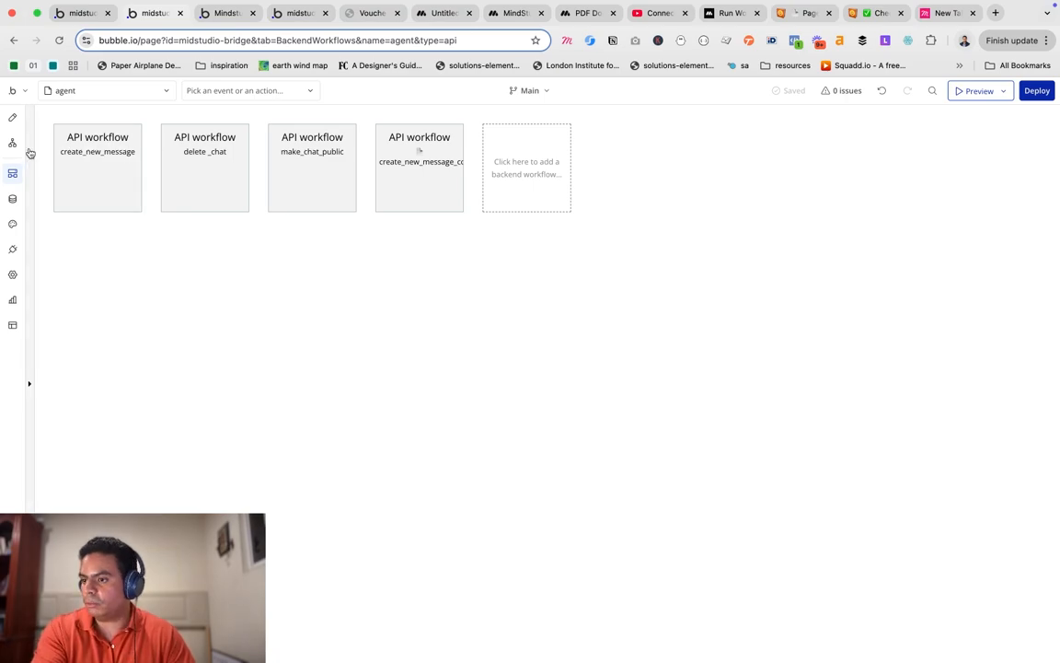
{"action": "left_click", "coordinate": [14, 145]}
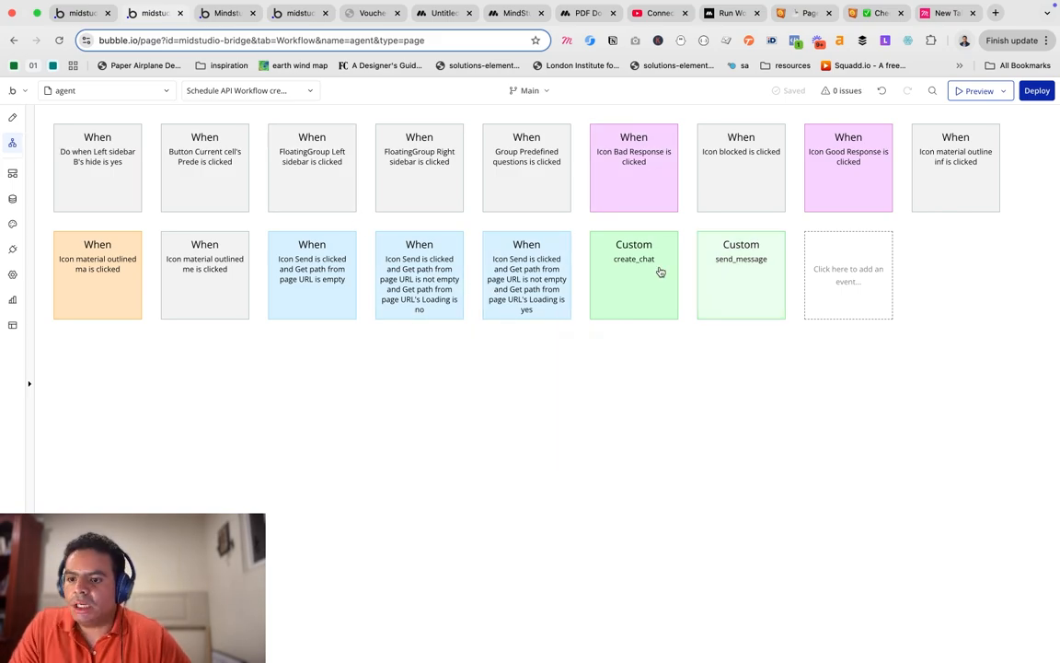
{"action": "left_click", "coordinate": [717, 290]}
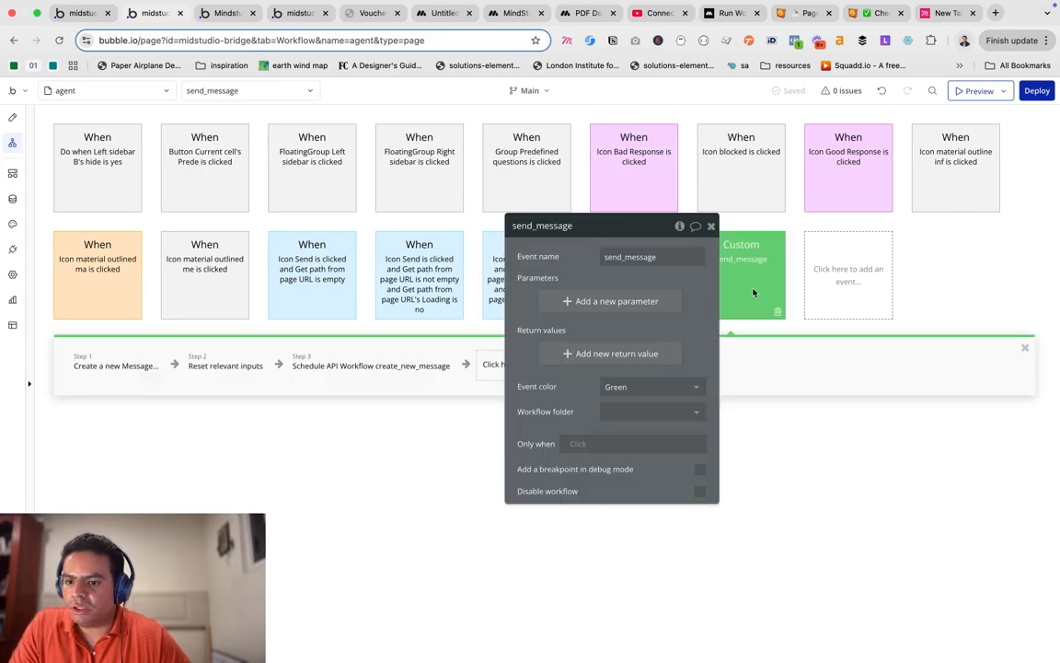
{"action": "left_click", "coordinate": [131, 373]}
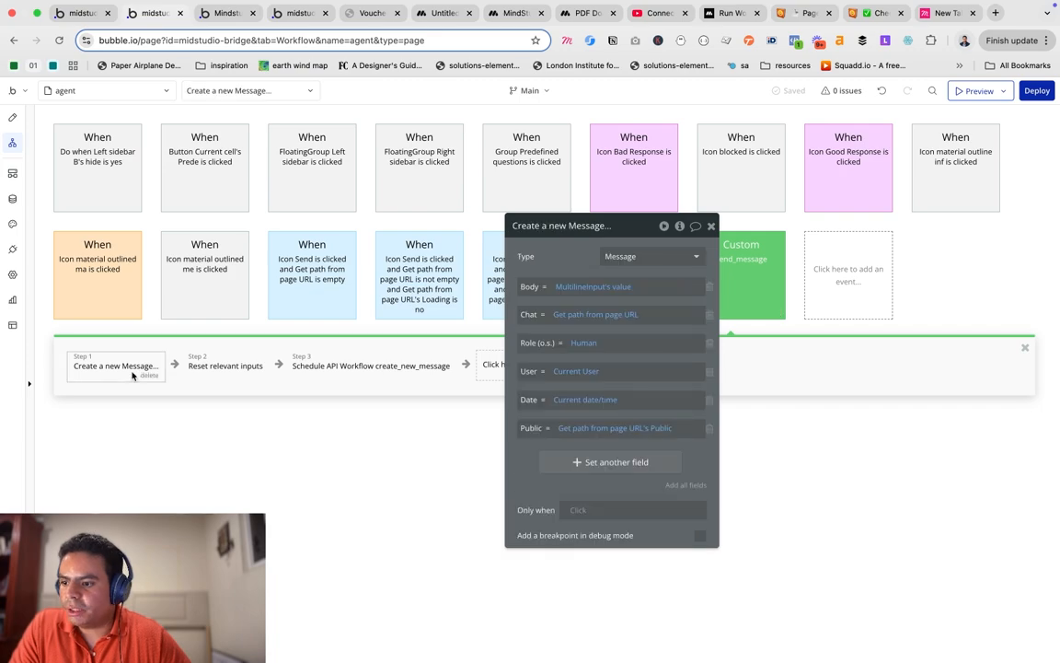
{"action": "left_click", "coordinate": [235, 373]}
{"action": "left_click_drag", "start_coordinate": [565, 241], "coordinate": [524, 485]}
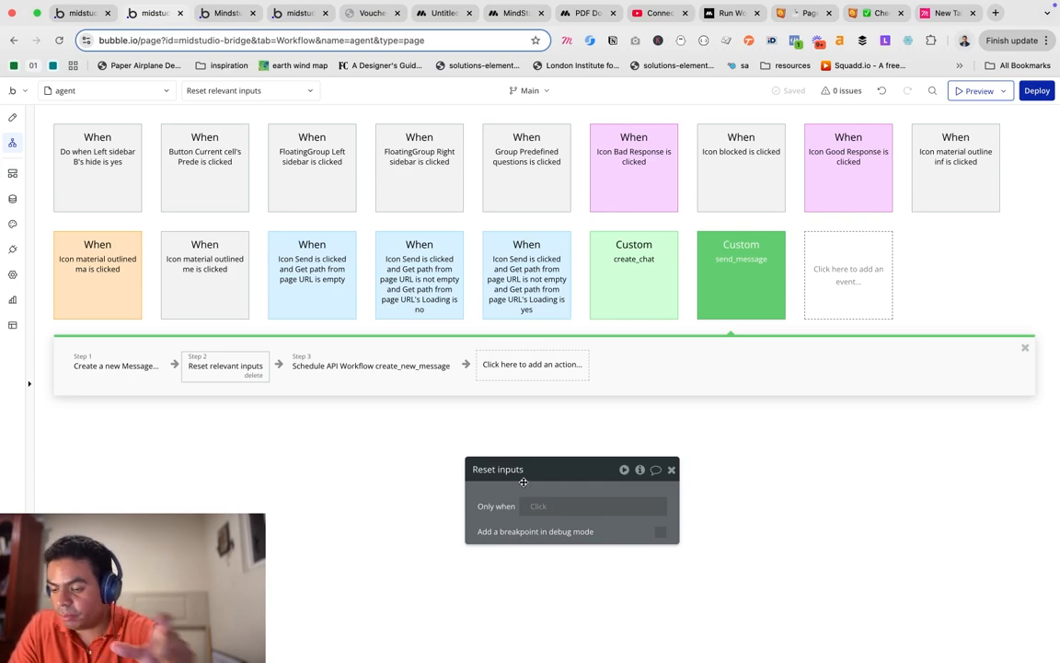
View step 3 scheduling create_new_message with its chat, input, user and messages values.
{"action": "left_click", "coordinate": [369, 376]}
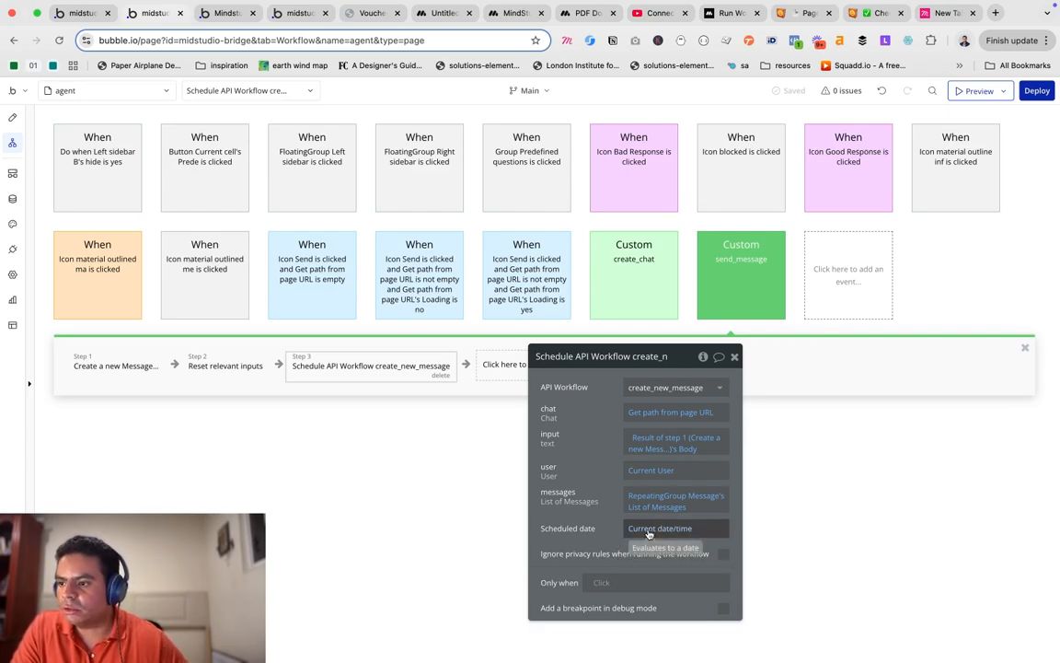
Jump from step 3 to the create_new_message backend API workflow and its four steps.
{"action": "right_click", "coordinate": [411, 372]}
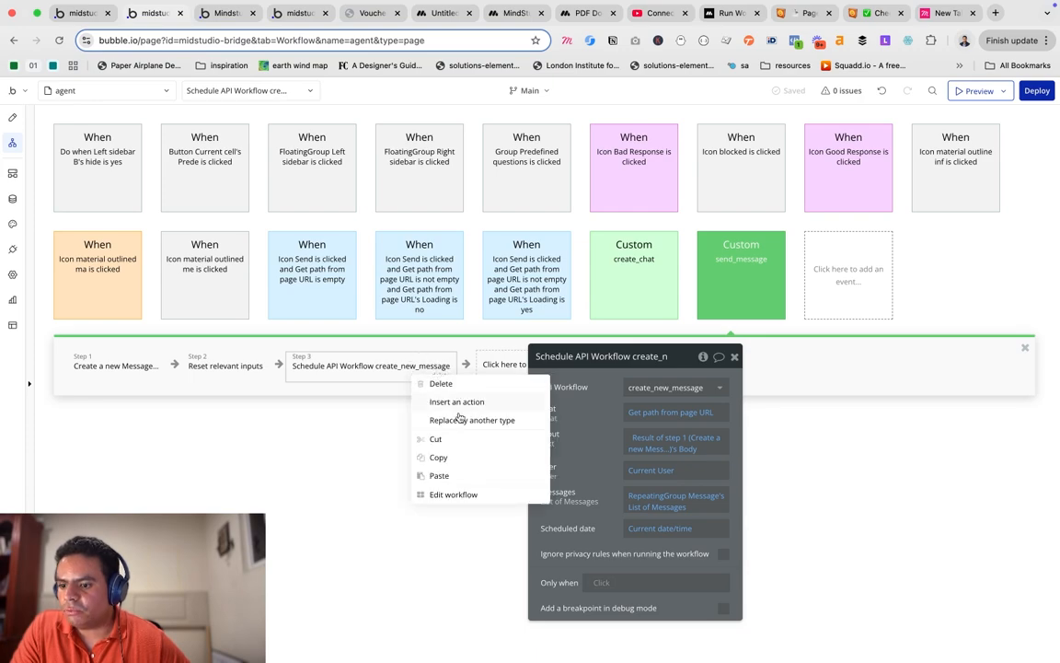
{"action": "left_click", "coordinate": [445, 494]}
{"action": "left_click", "coordinate": [15, 174]}
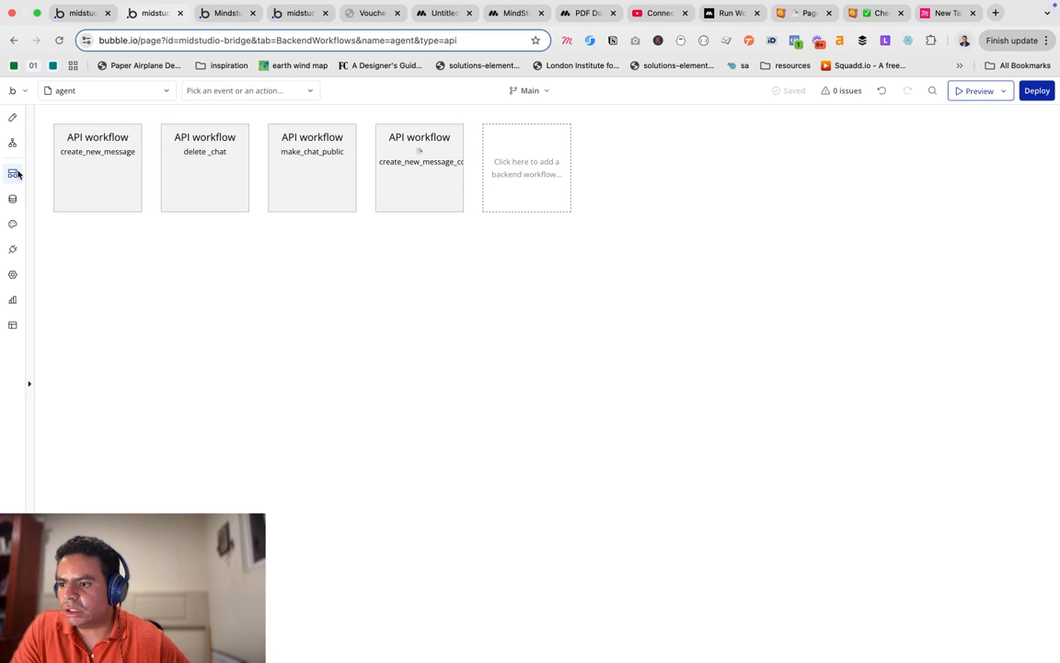
{"action": "left_click", "coordinate": [97, 161]}
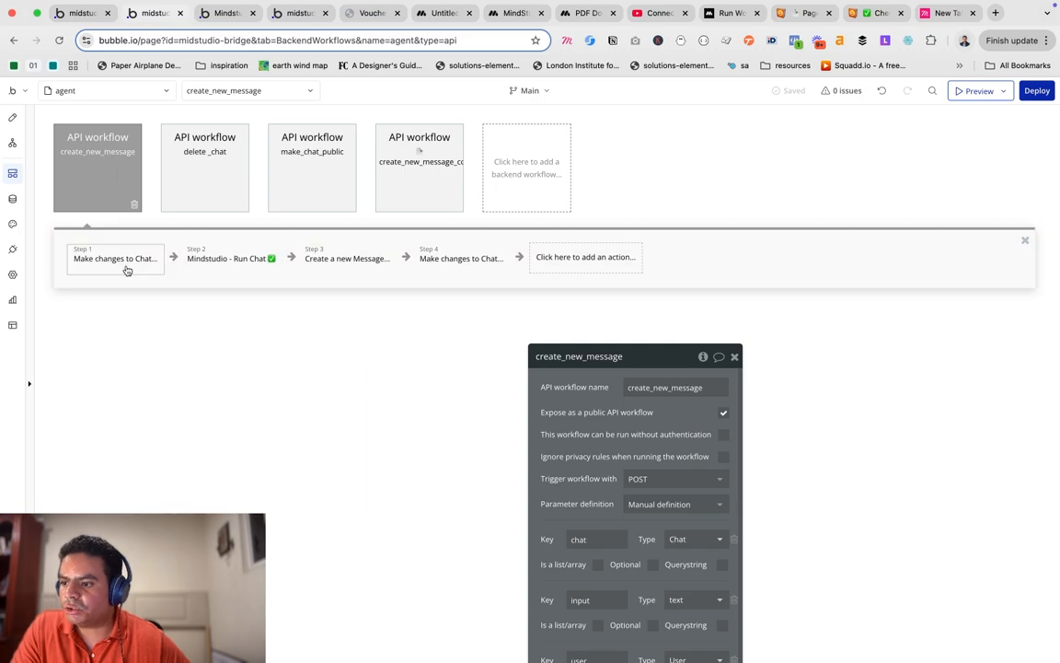
Inspect create_new_message's chat-changing steps, ending on step 4: messages +1, Loading no, cost and tokens.
{"action": "left_click", "coordinate": [119, 258]}
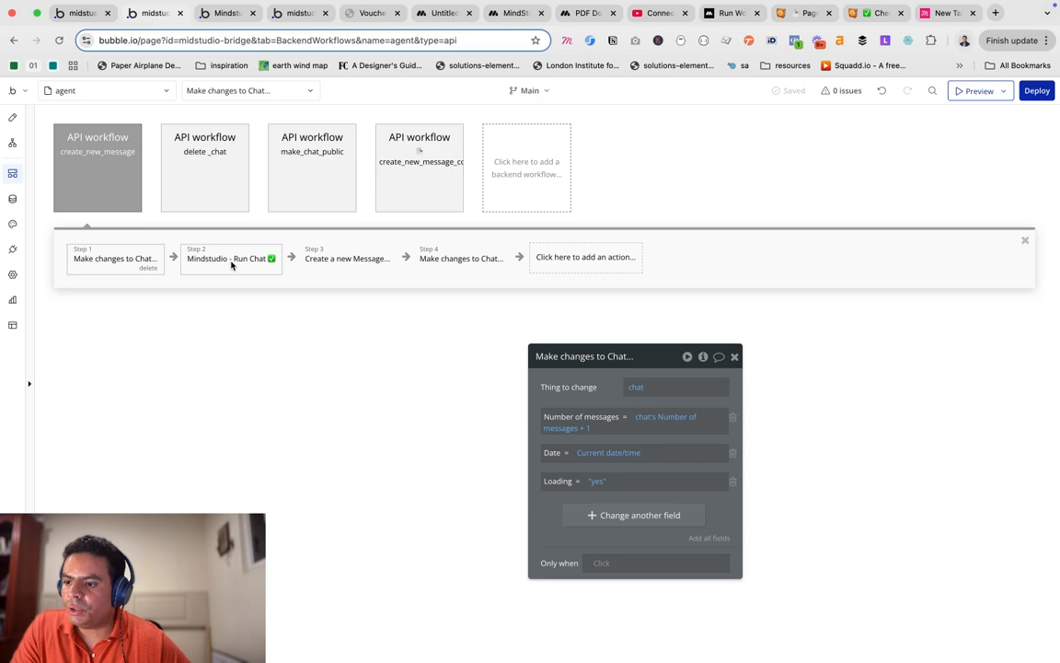
{"action": "left_click", "coordinate": [454, 260]}
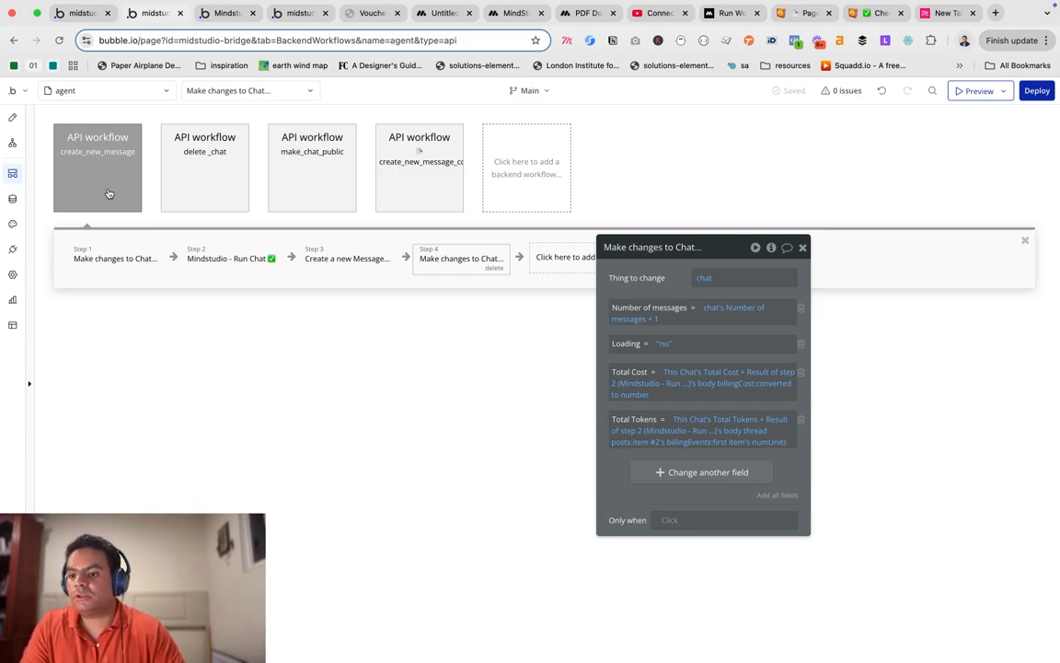
Insert the Mindstudio - mindstudio-pdf-chat action after step 2 Run Chat, then view the API Connector plugin.
{"action": "left_click", "coordinate": [291, 262]}
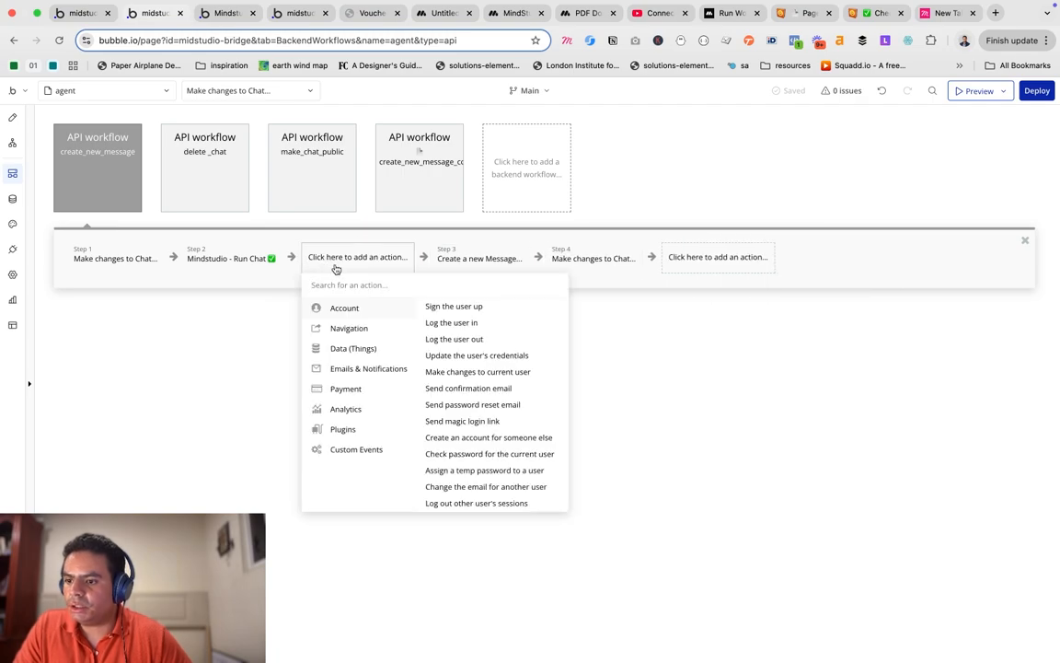
{"action": "type", "text": "mind"}
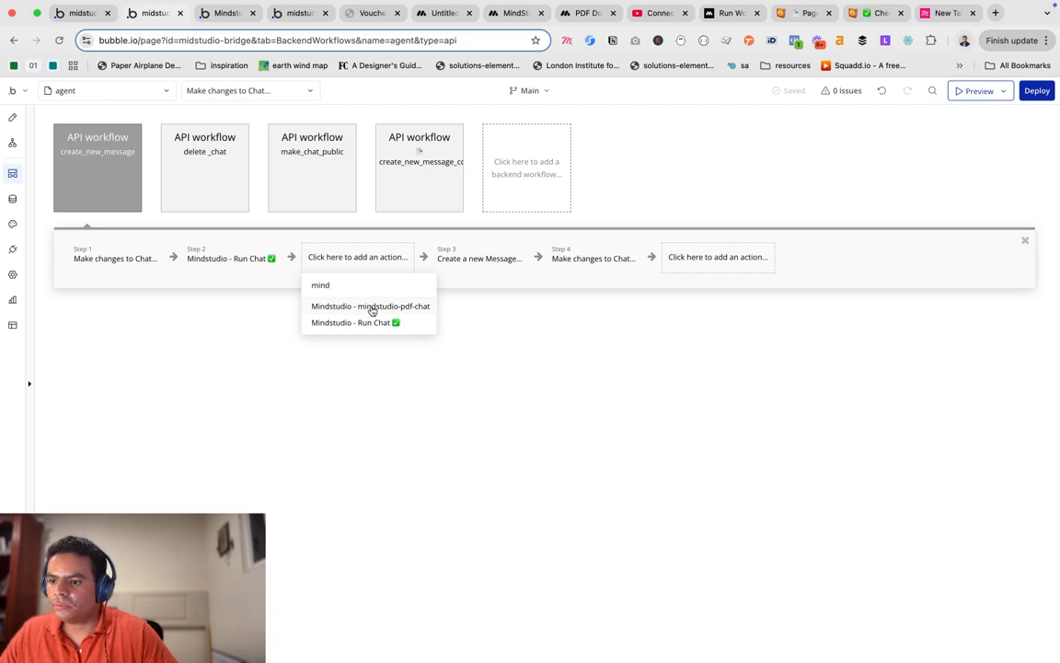
{"action": "left_click", "coordinate": [372, 308]}
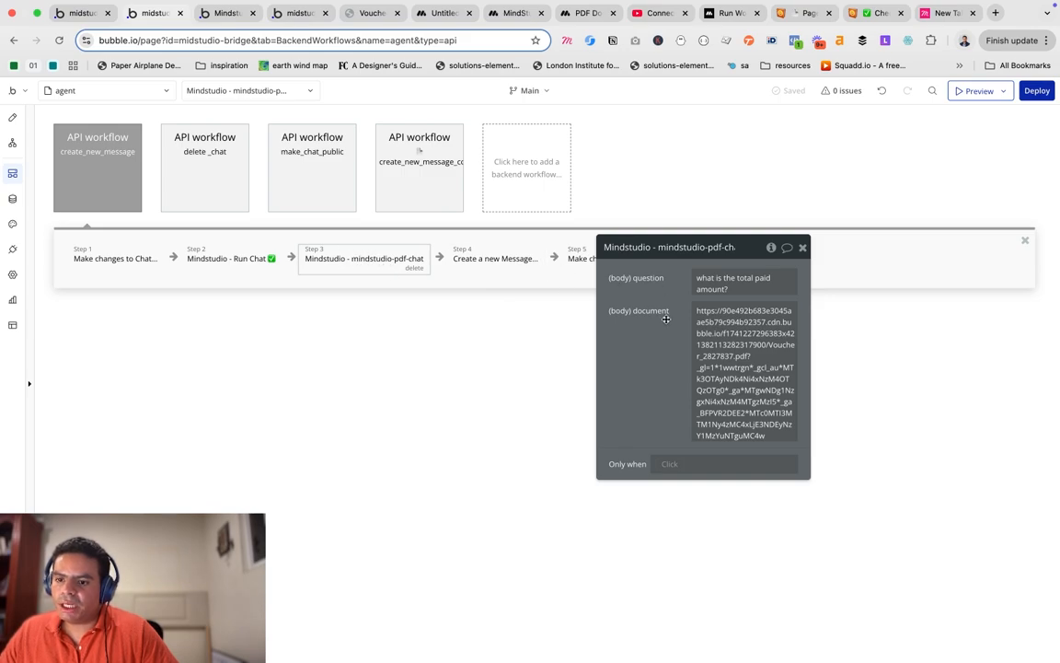
{"action": "left_click", "coordinate": [13, 250]}
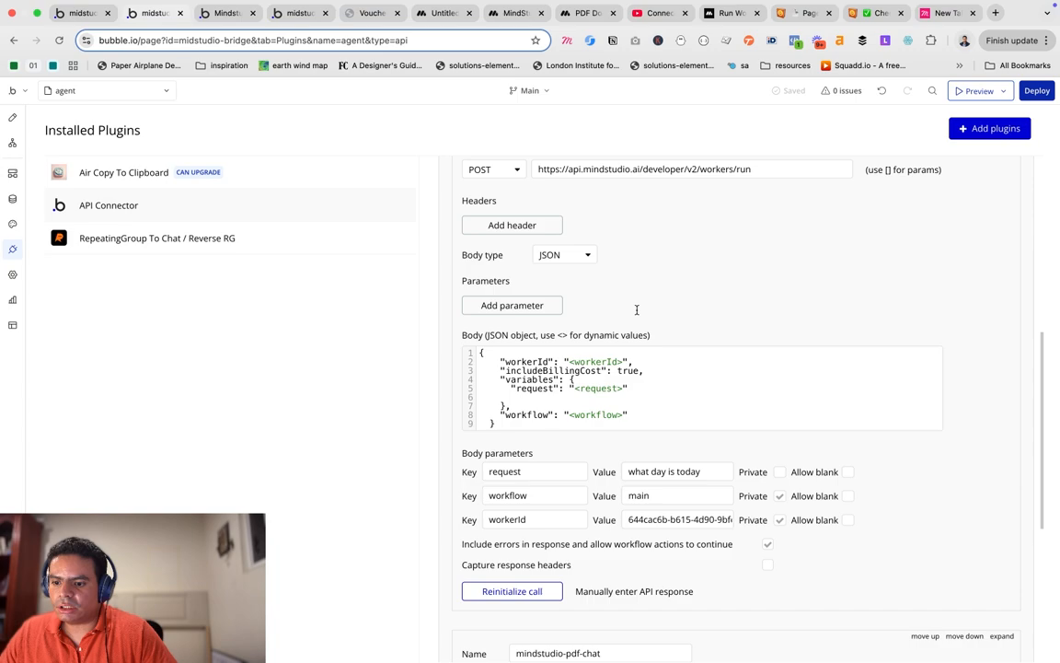
{"action": "scroll", "coordinate": [636, 309], "scroll_direction": "down", "scroll_amount": 5}
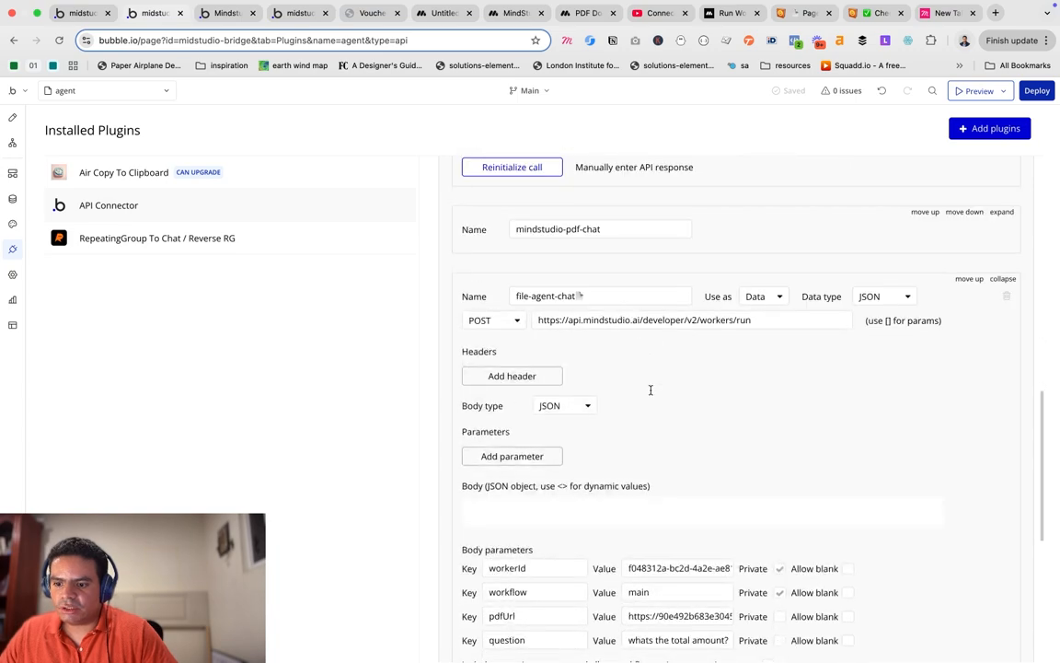
{"action": "scroll", "coordinate": [651, 390], "scroll_direction": "down", "scroll_amount": 3}
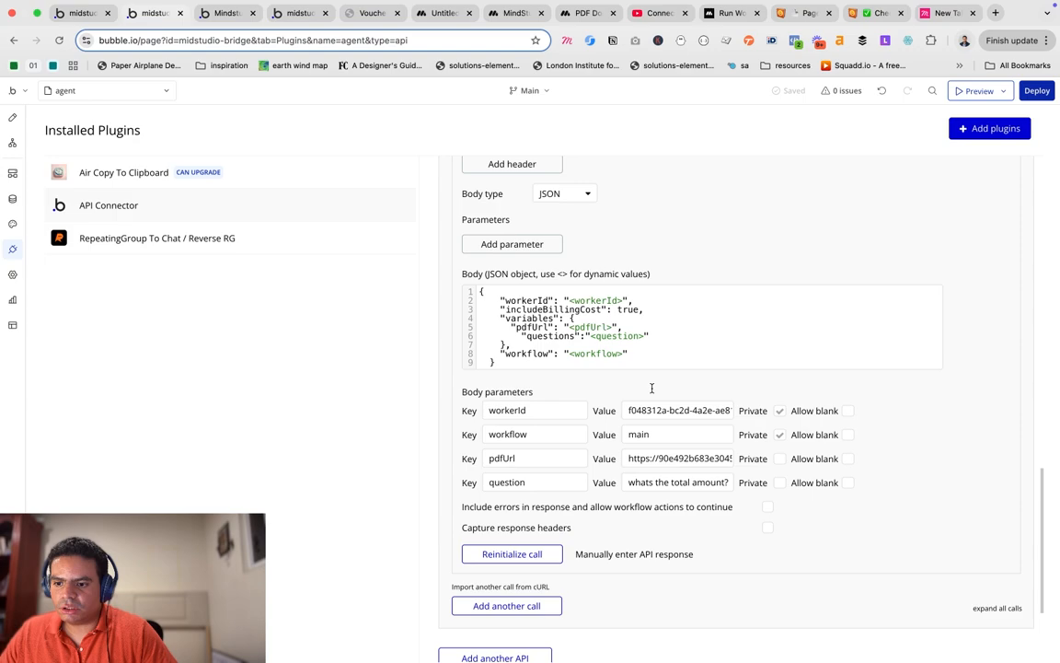
{"action": "scroll", "coordinate": [652, 387], "scroll_direction": "up", "scroll_amount": 3}
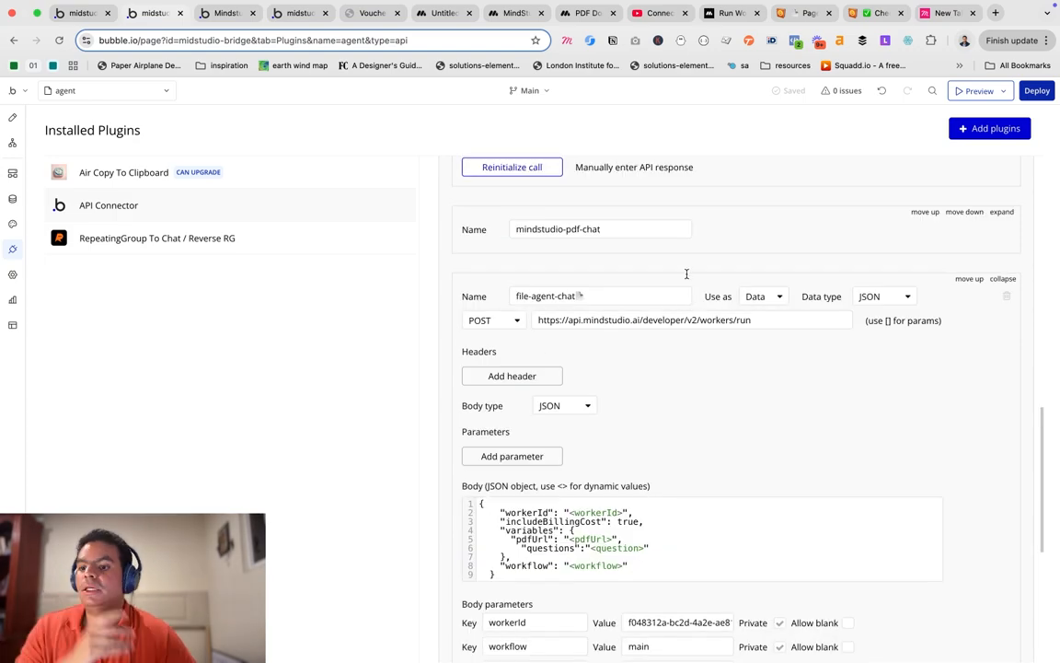
{"action": "scroll", "coordinate": [686, 273], "scroll_direction": "up", "scroll_amount": 2}
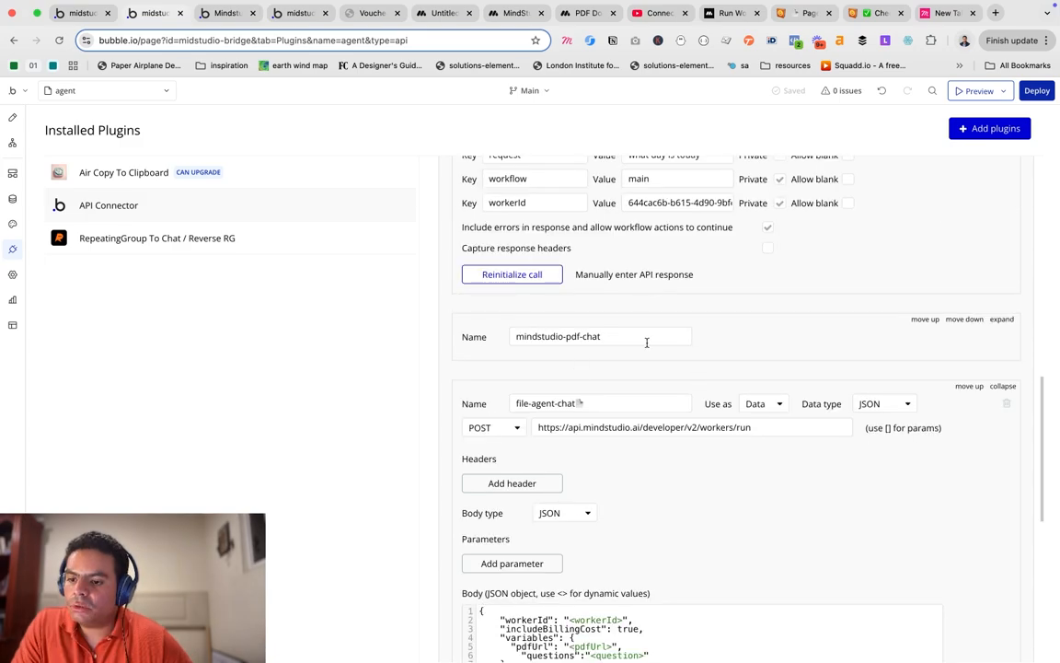
{"action": "scroll", "coordinate": [648, 342], "scroll_direction": "down", "scroll_amount": 2}
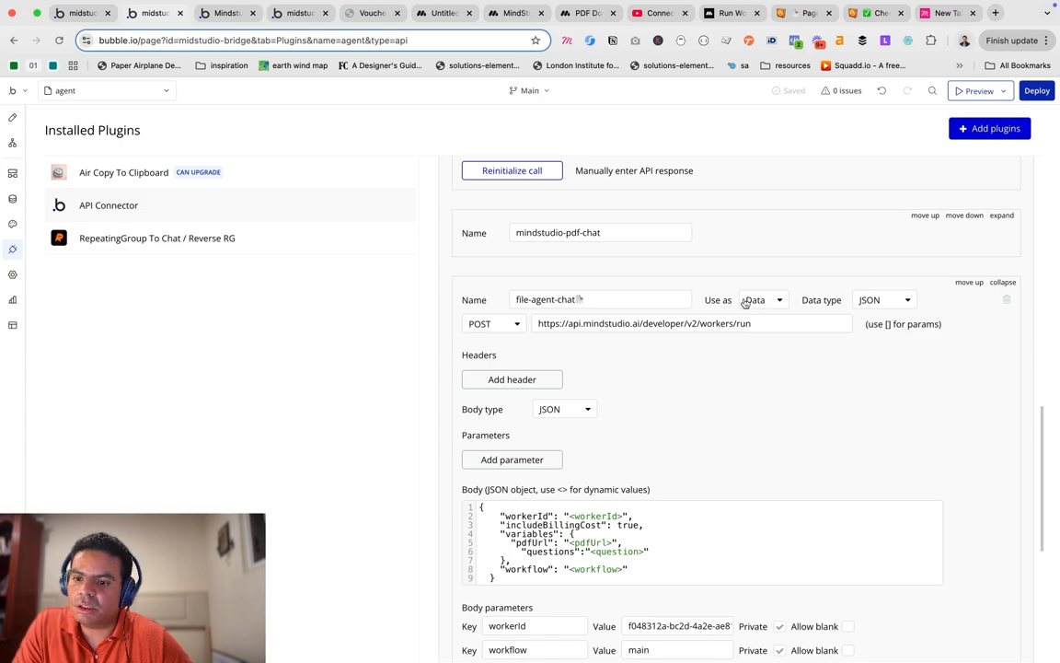
Set the file-agent-chat call's Use as option to Action and return to the page's workflows.
{"action": "left_click", "coordinate": [756, 302]}
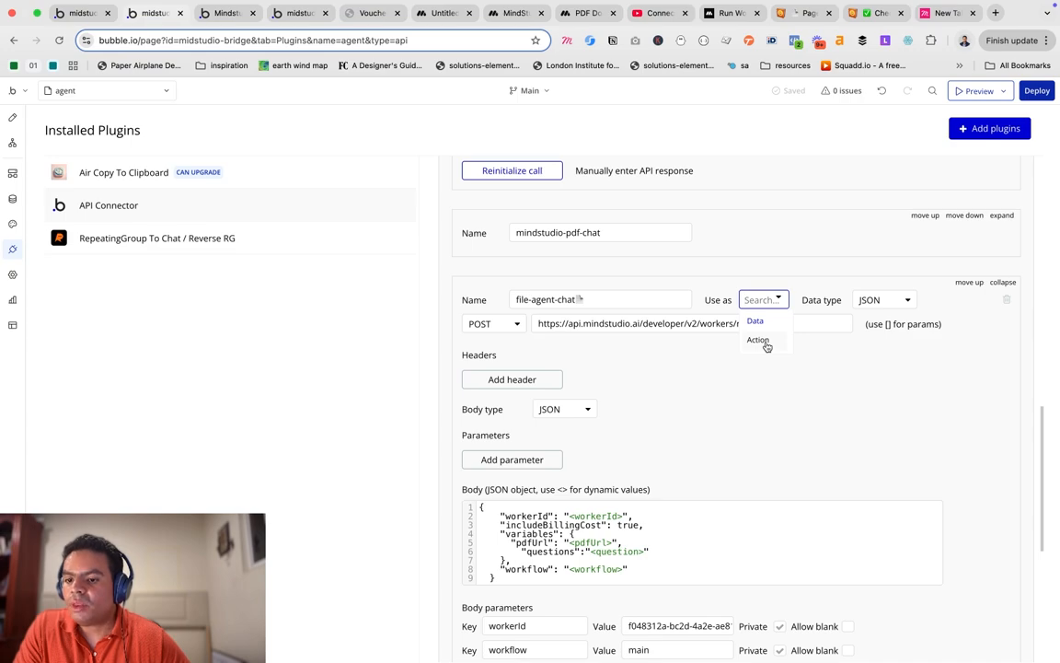
{"action": "left_click", "coordinate": [758, 340]}
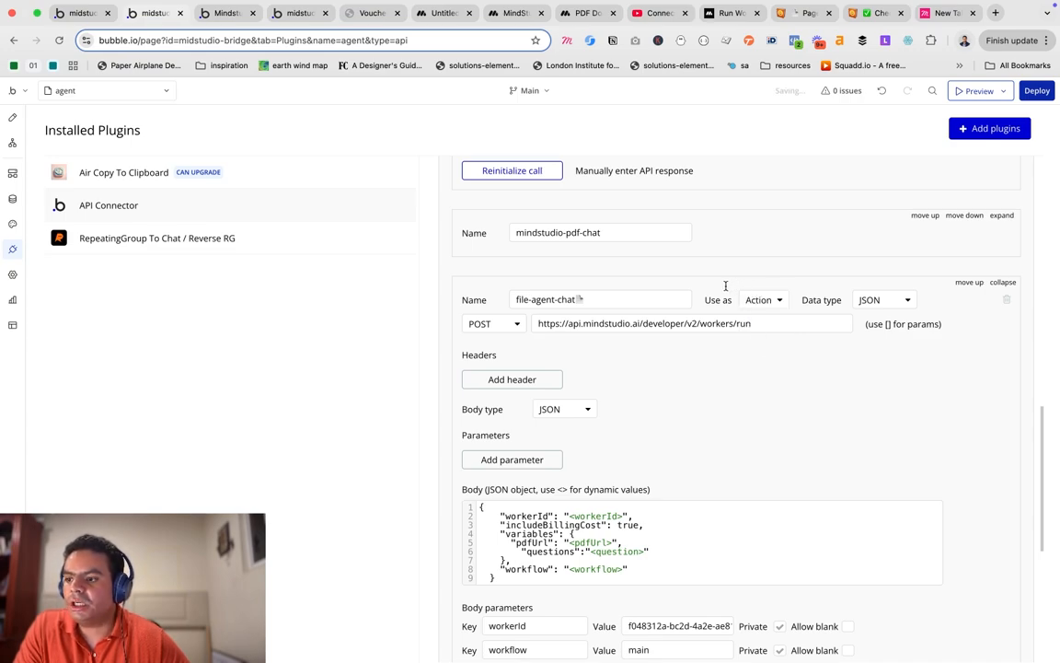
{"action": "left_click", "coordinate": [774, 301]}
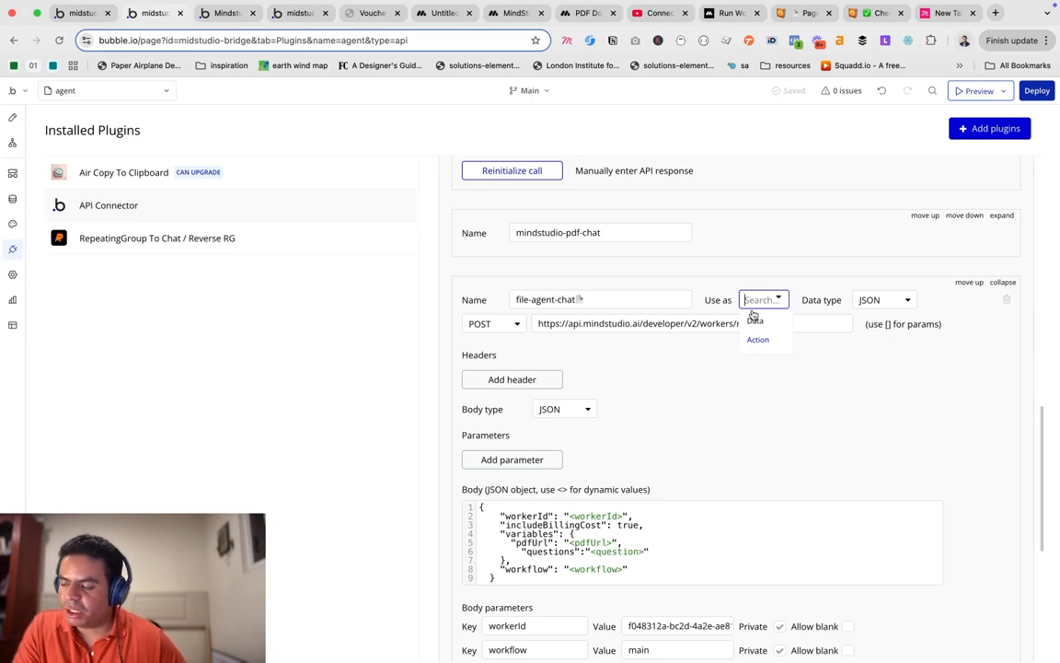
{"action": "left_click", "coordinate": [9, 144]}
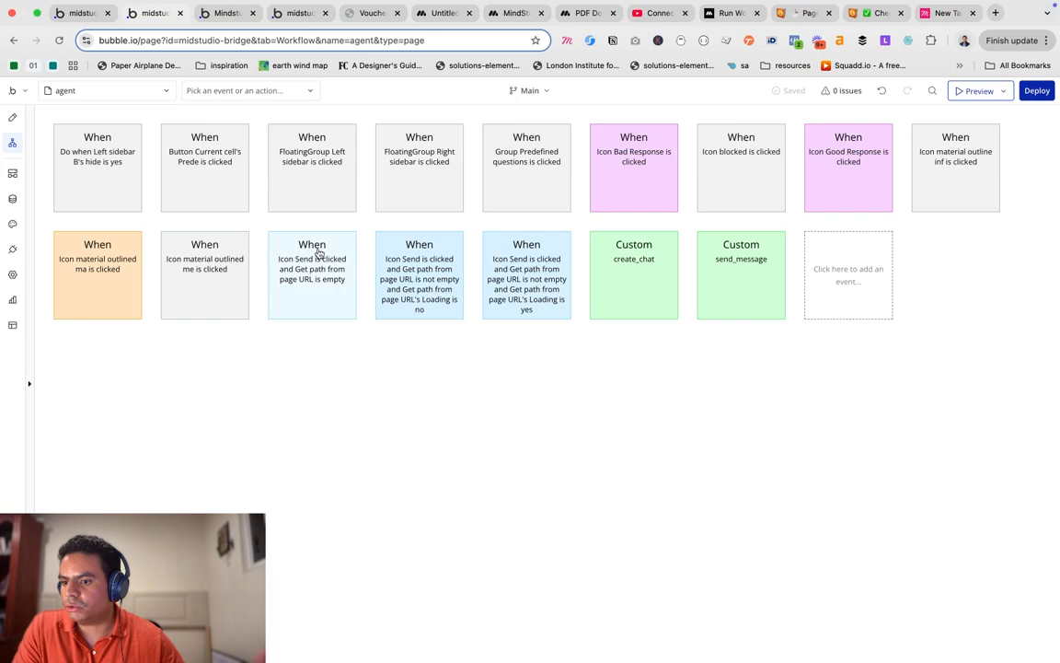
Inspect the 'Icon Send is clicked' event that triggers send_message, then return to the file-agent-chat API call.
{"action": "left_click", "coordinate": [419, 267]}
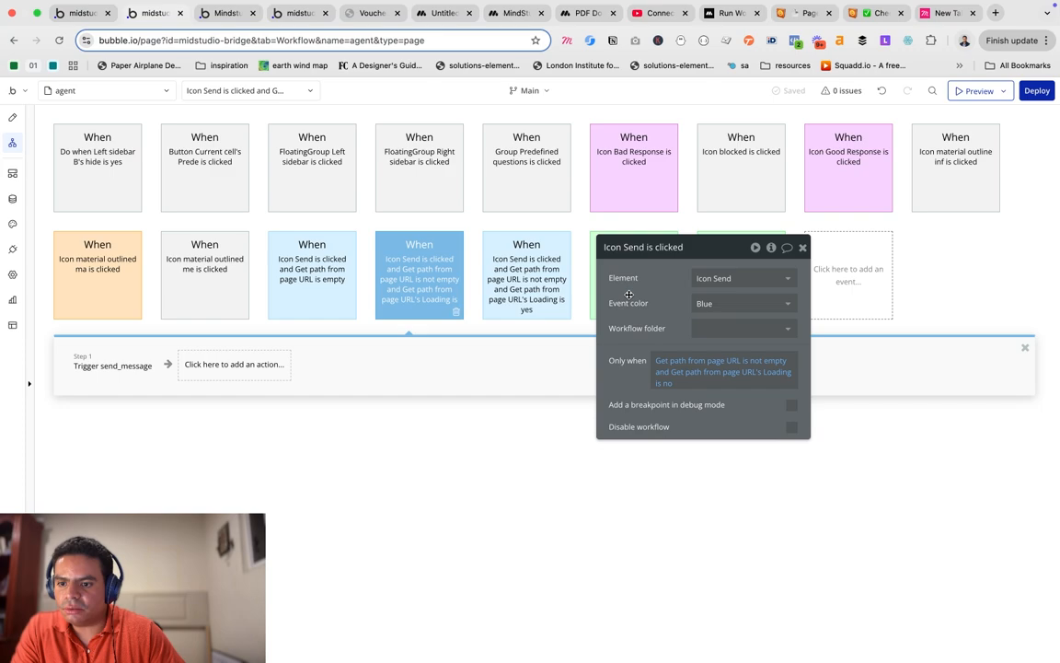
{"action": "left_click_drag", "start_coordinate": [628, 293], "coordinate": [642, 405]}
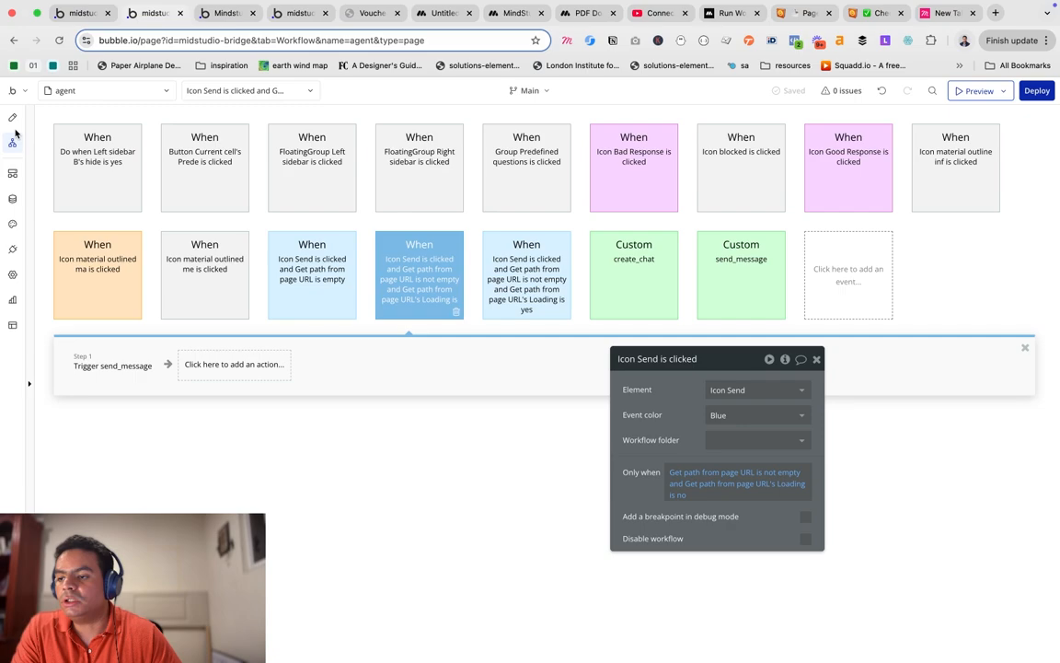
{"action": "left_click", "coordinate": [13, 249]}
{"action": "scroll", "coordinate": [680, 295], "scroll_direction": "up", "scroll_amount": 2}
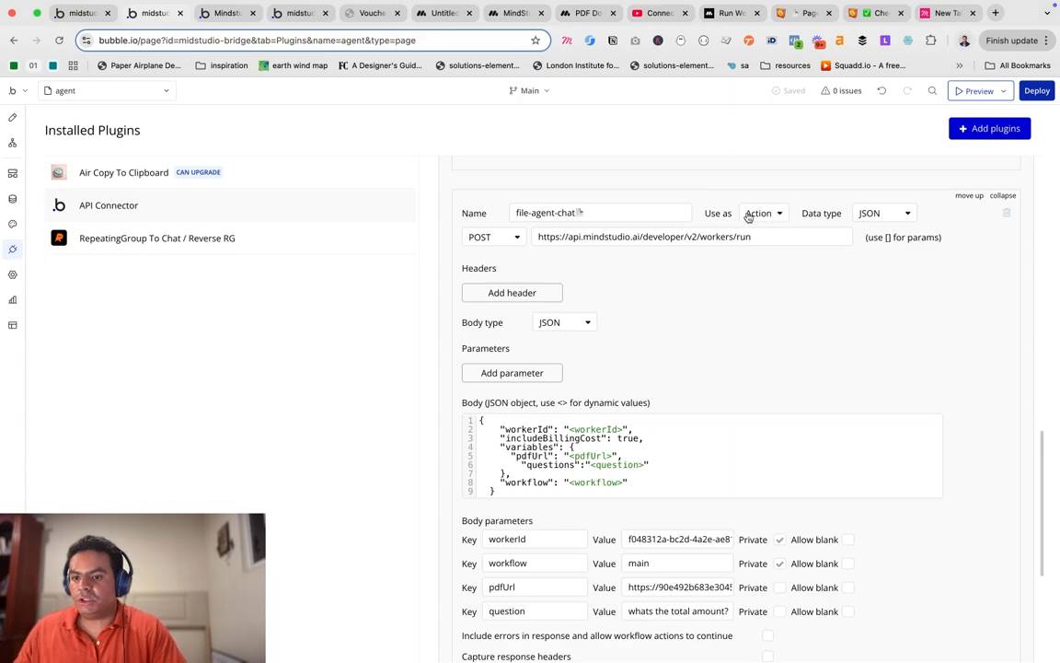
Reinitialize file-agent-chat and save its detected returned values, including debugLog text and number fields.
{"action": "scroll", "coordinate": [759, 218], "scroll_direction": "down", "scroll_amount": 5}
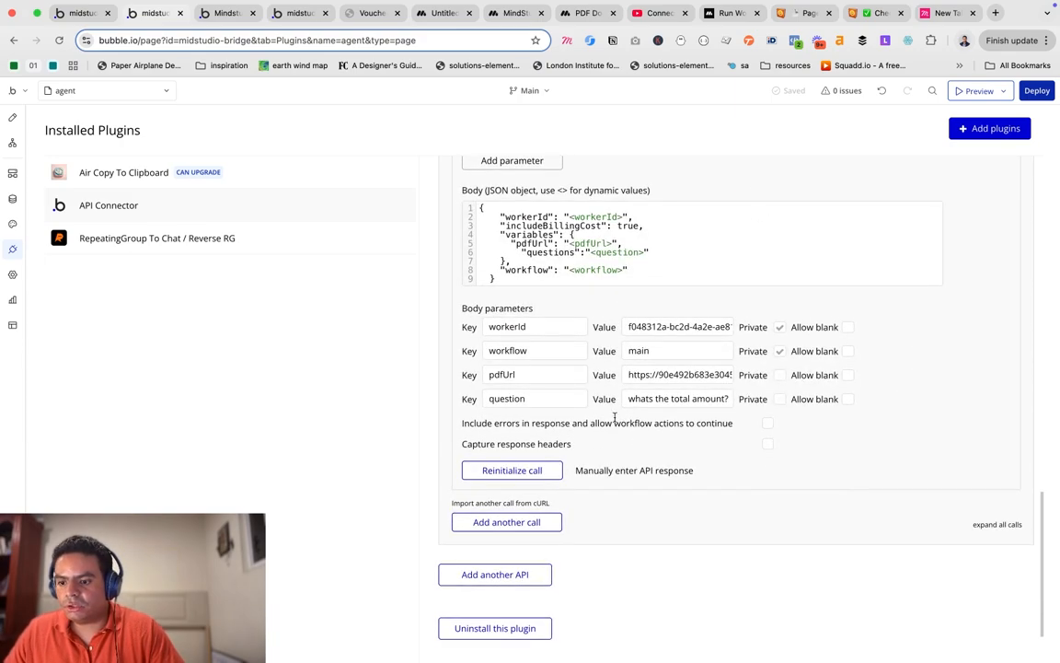
{"action": "left_click", "coordinate": [527, 478]}
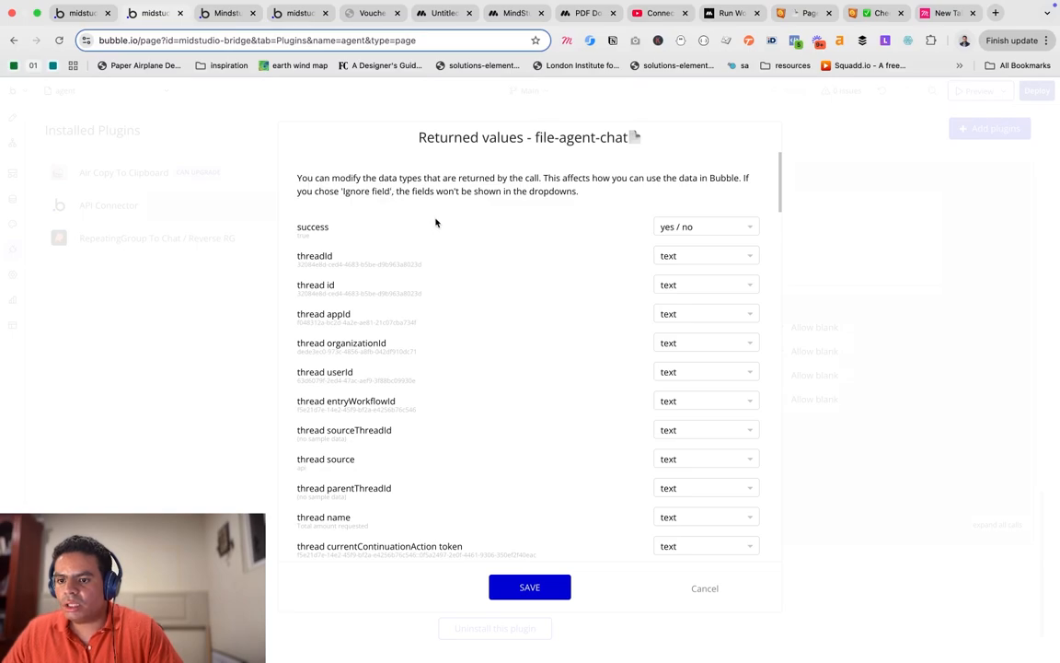
{"action": "scroll", "coordinate": [435, 223], "scroll_direction": "down", "scroll_amount": 10}
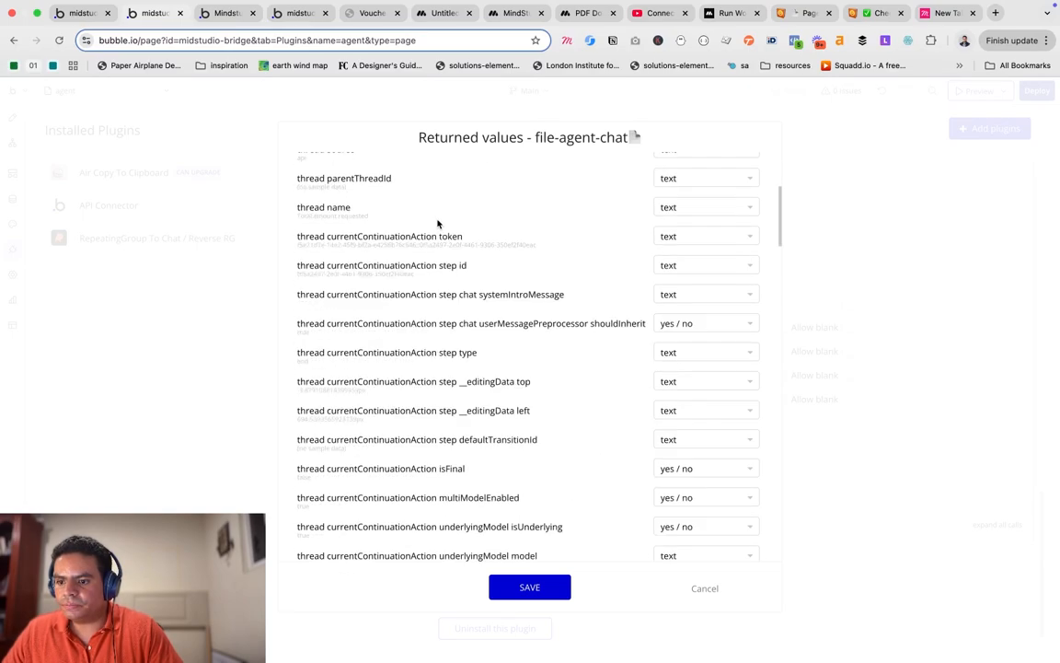
{"action": "scroll", "coordinate": [452, 261], "scroll_direction": "down", "scroll_amount": 5}
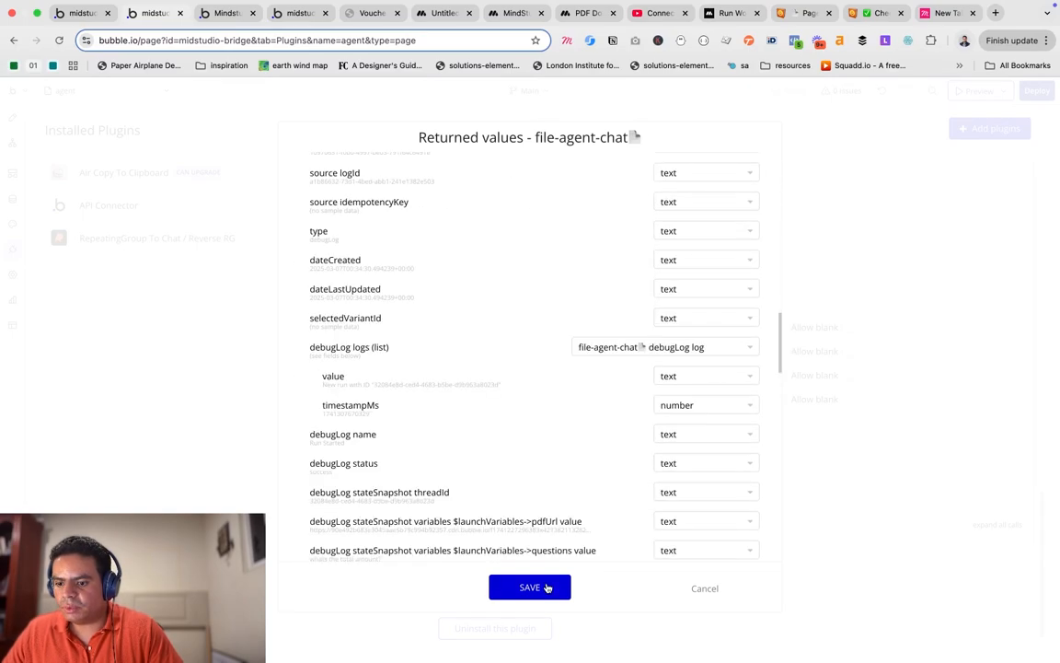
{"action": "left_click", "coordinate": [548, 587]}
{"action": "scroll", "coordinate": [598, 300], "scroll_direction": "up", "scroll_amount": 3}
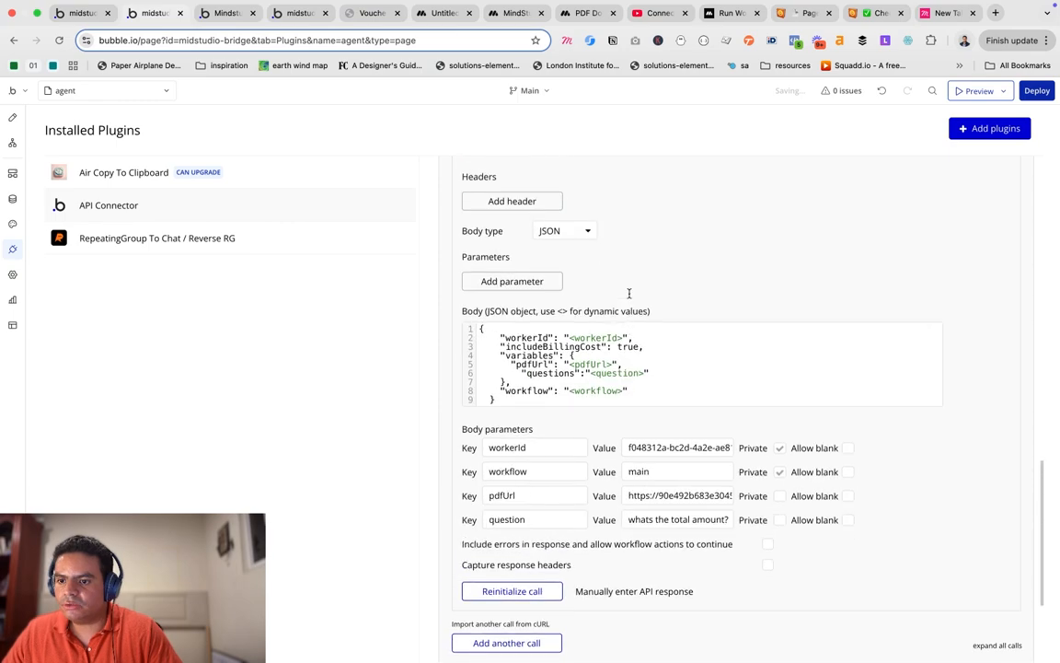
{"action": "scroll", "coordinate": [630, 293], "scroll_direction": "up", "scroll_amount": 2}
{"action": "left_click", "coordinate": [582, 230]}
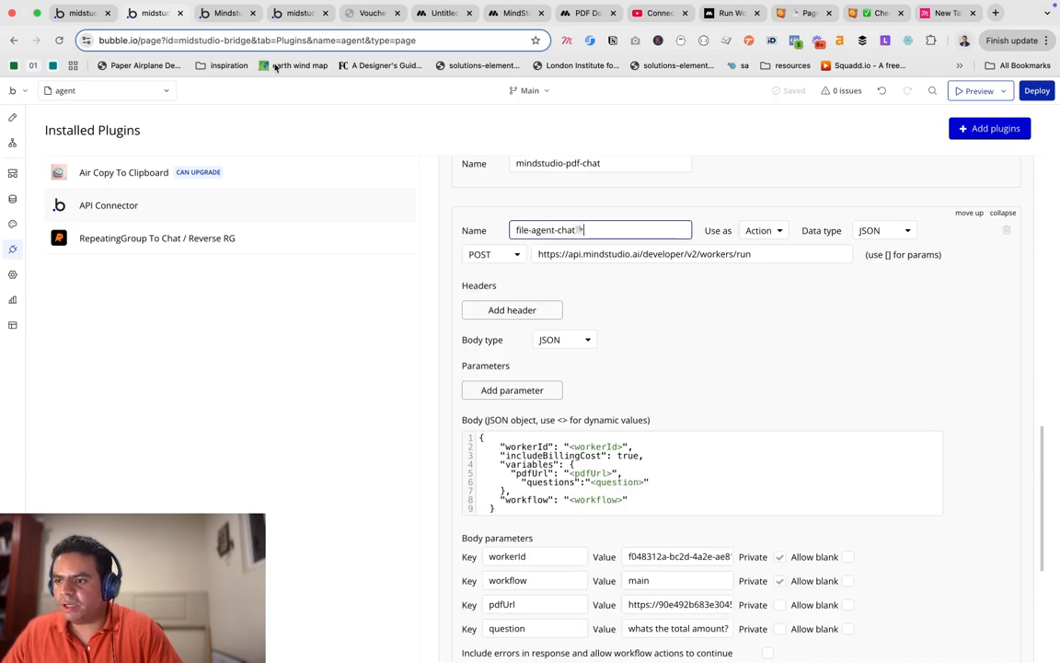
Add Mindstudio - file-agent-chat as step 3 of the create_new_message backend workflow.
{"action": "left_click", "coordinate": [13, 177]}
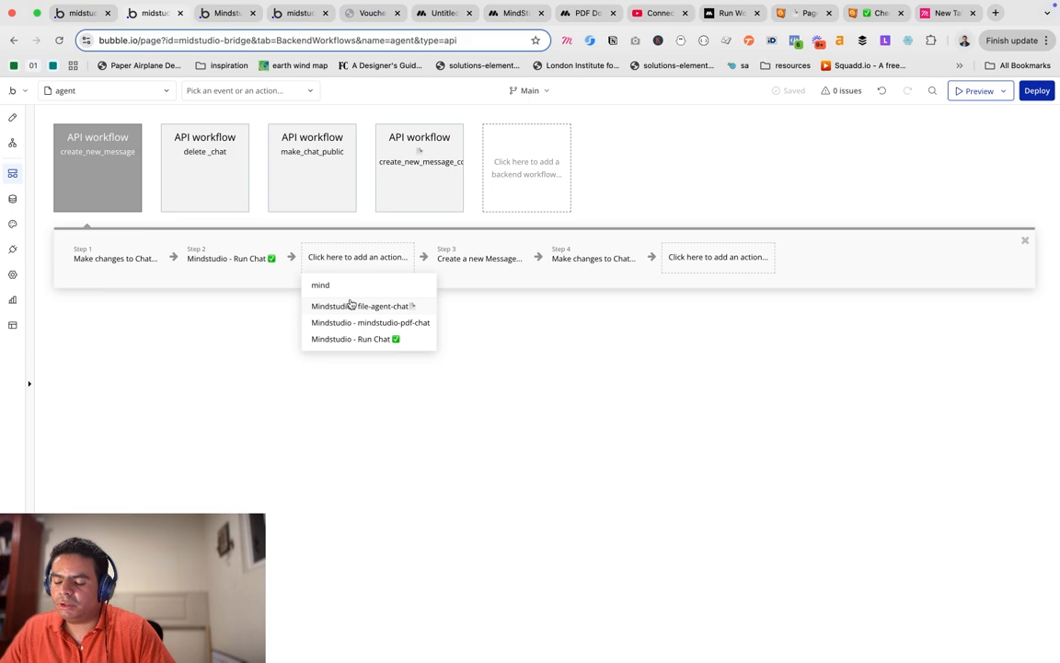
{"action": "left_click", "coordinate": [410, 309]}
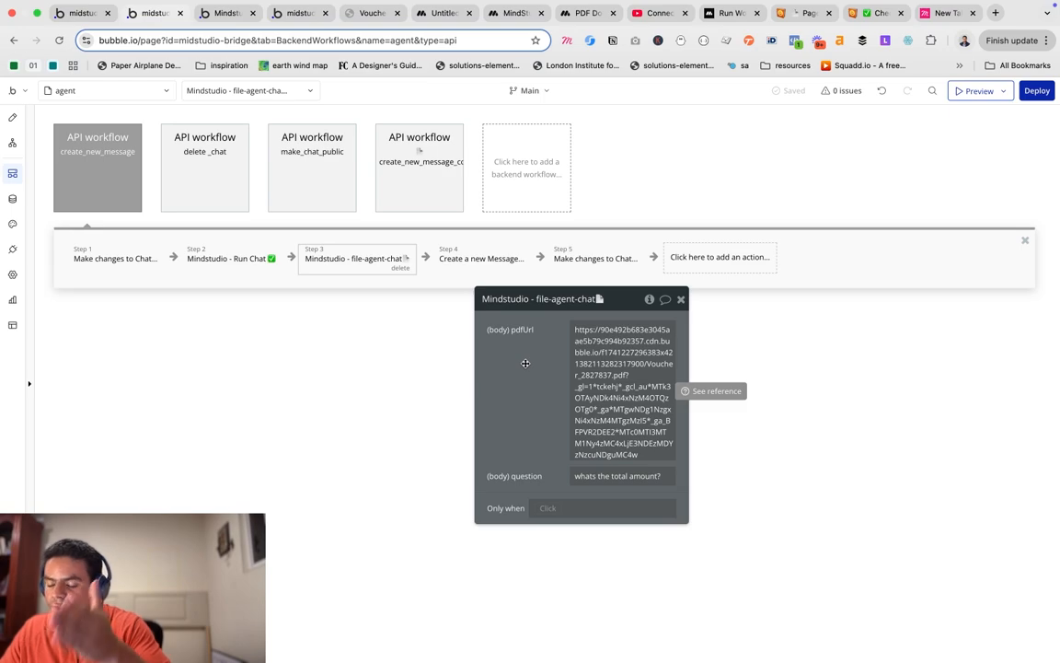
{"action": "mouse_move", "coordinate": [496, 317]}
{"action": "left_mouse_down"}
{"action": "mouse_move", "coordinate": [511, 310]}
{"action": "mouse_move", "coordinate": [499, 306]}
{"action": "left_mouse_up"}
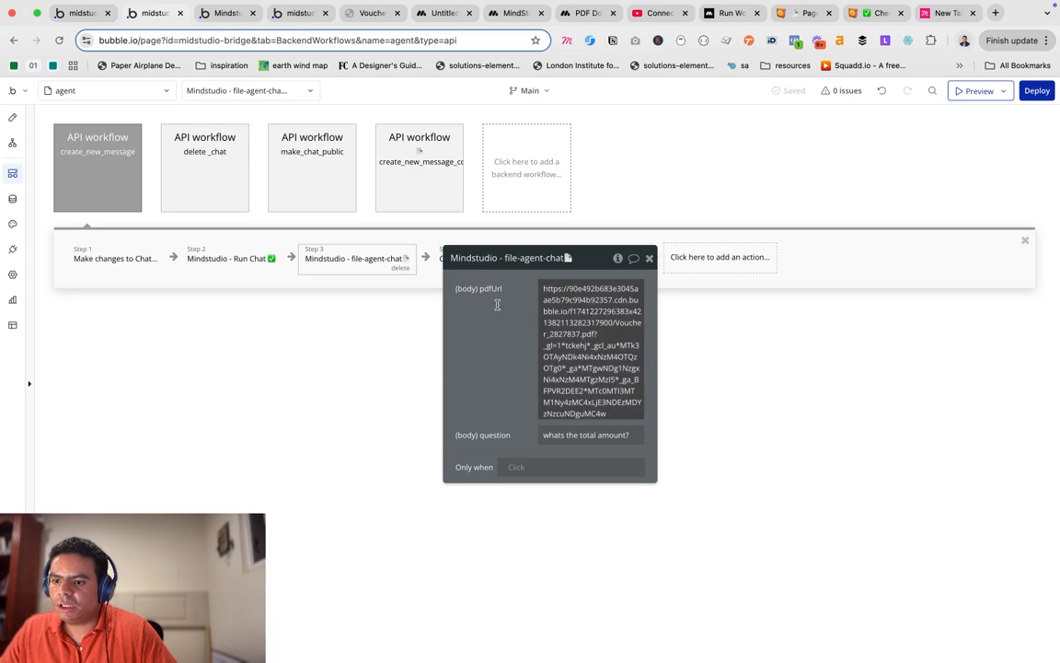
Add a text parameter named pdfUrl to the create_new_message workflow.
{"action": "left_click", "coordinate": [106, 176]}
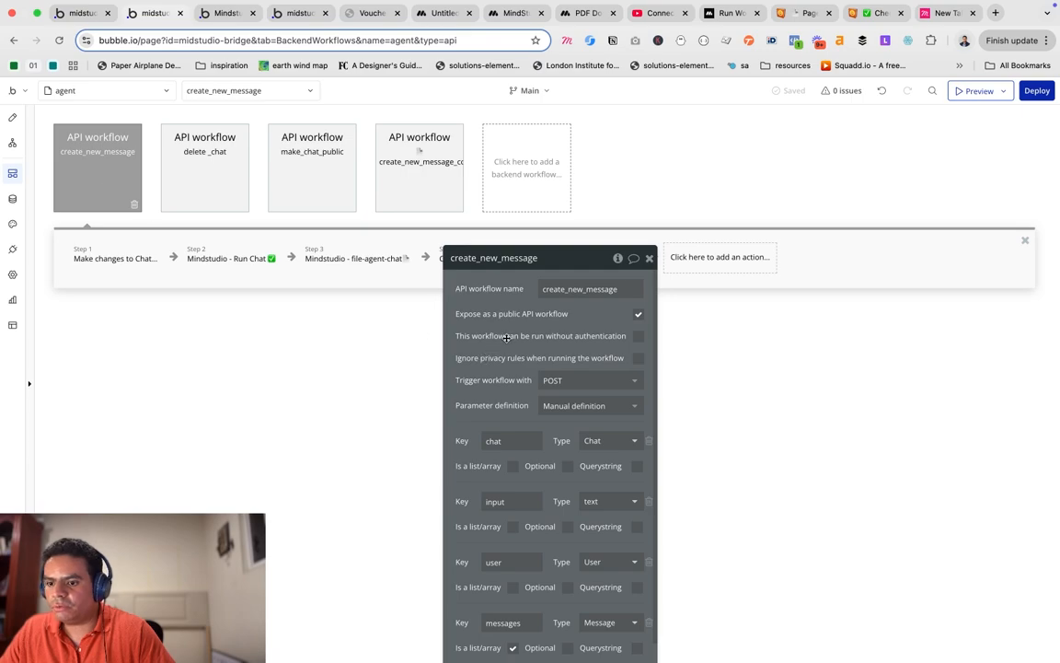
{"action": "left_click_drag", "start_coordinate": [512, 327], "coordinate": [647, 191]}
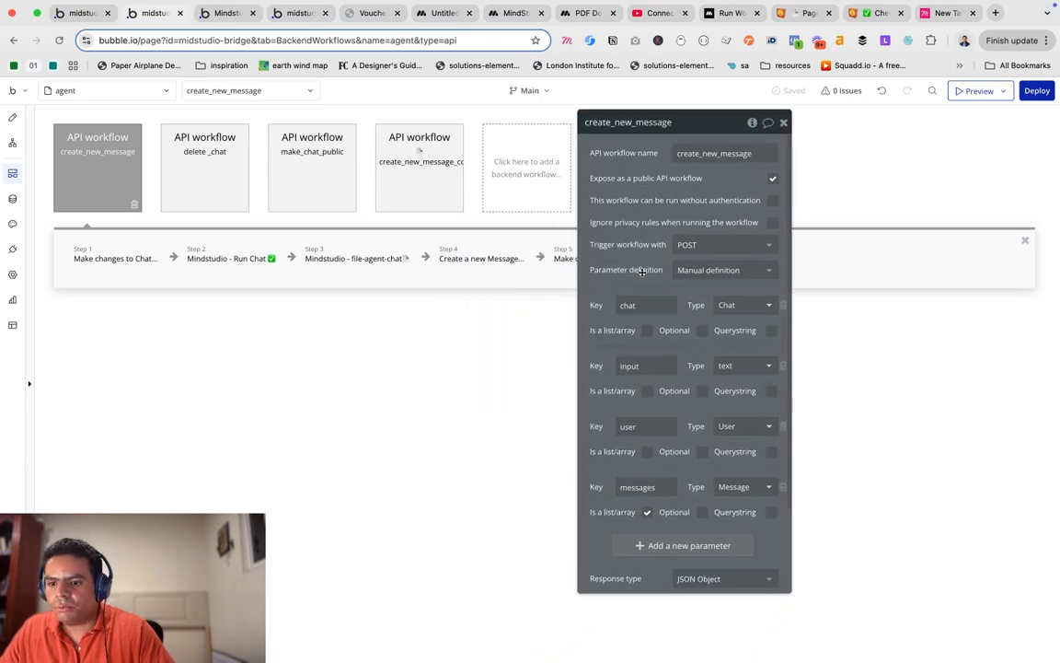
{"action": "left_click", "coordinate": [650, 546]}
{"action": "scroll", "coordinate": [649, 478], "scroll_direction": "down", "scroll_amount": 3}
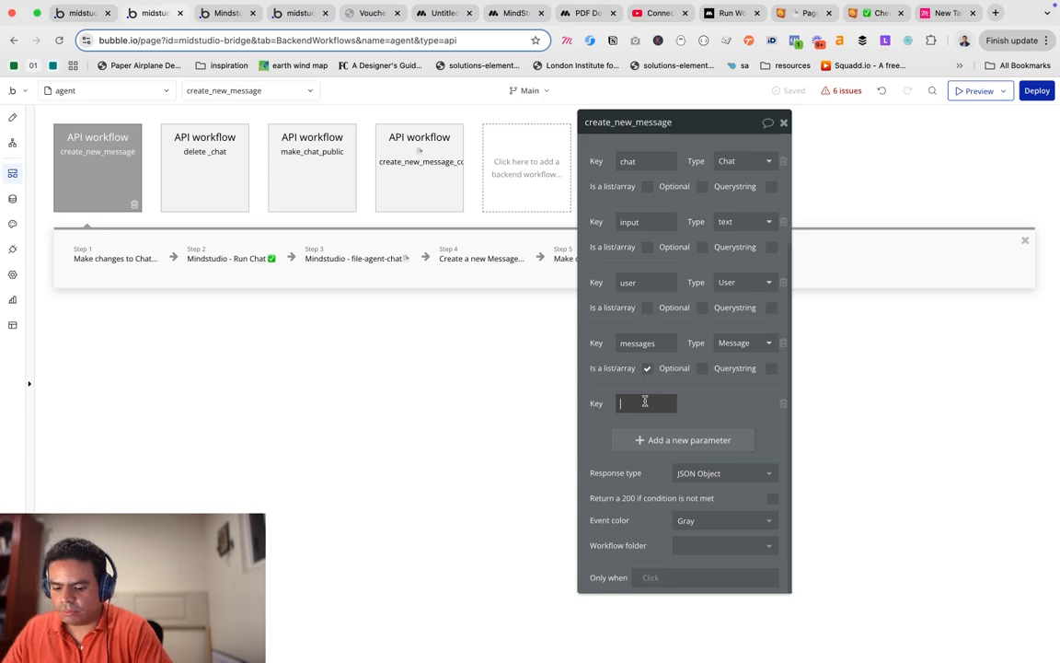
{"action": "type", "text": "pdf"}
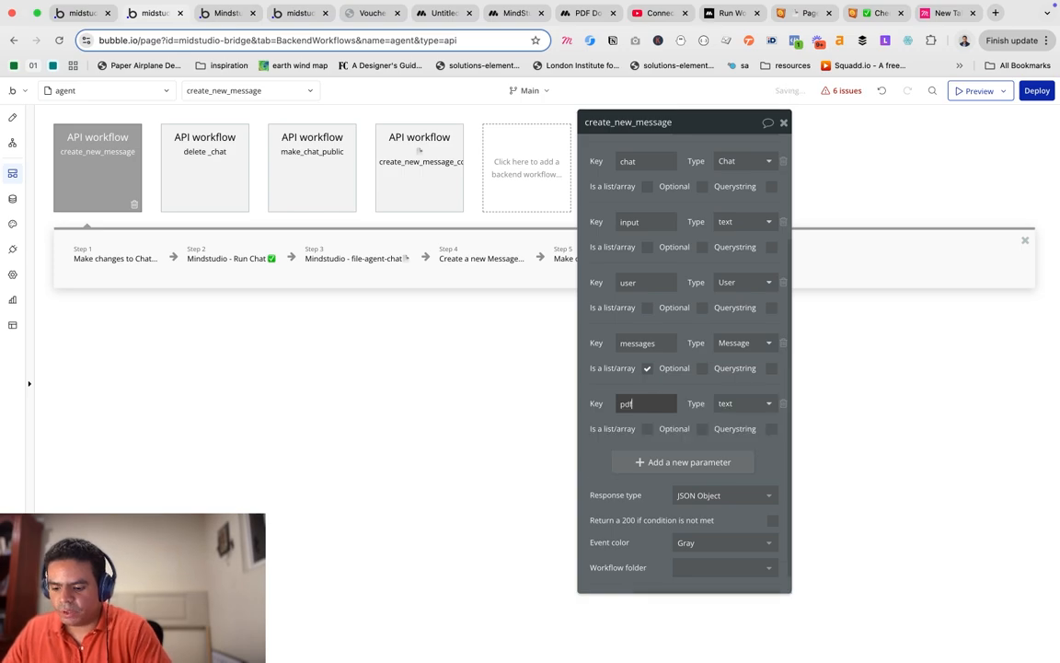
{"action": "type", "text": "Url"}
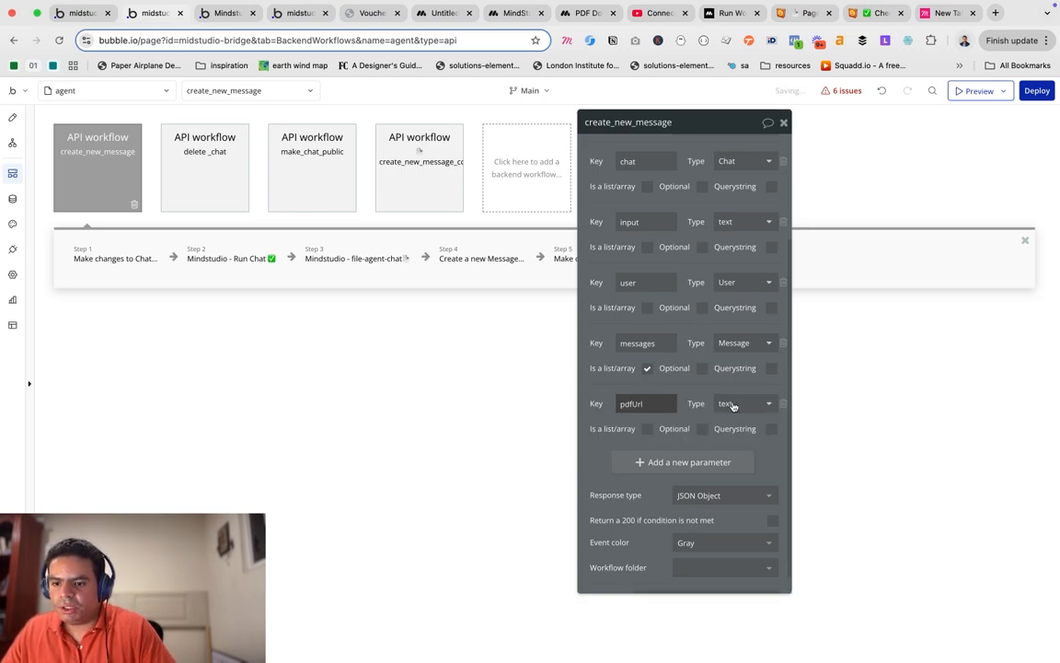
{"action": "left_click", "coordinate": [709, 398]}
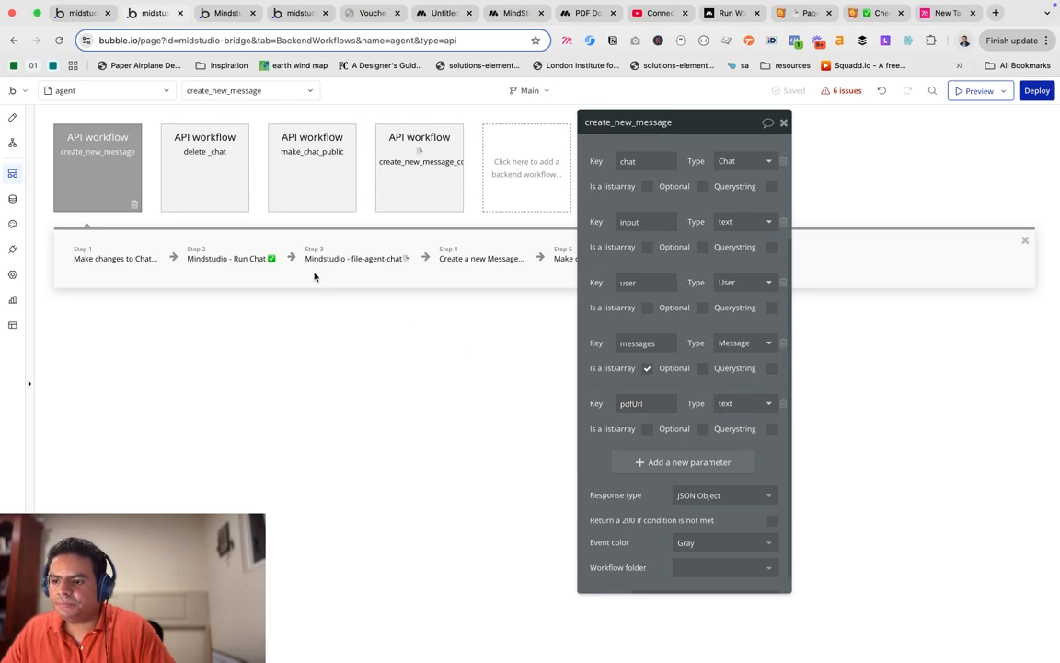
Replace step 3's hard-coded PDF link with the workflow's dynamic pdfUrl parameter.
{"action": "left_click", "coordinate": [361, 262]}
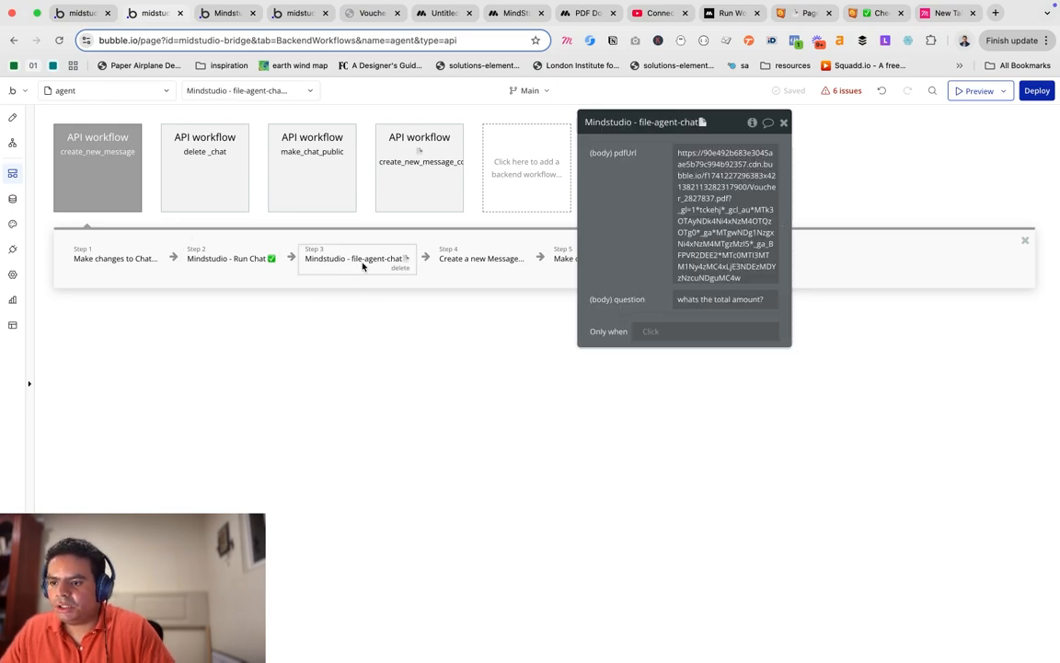
{"action": "triple_click", "coordinate": [703, 204]}
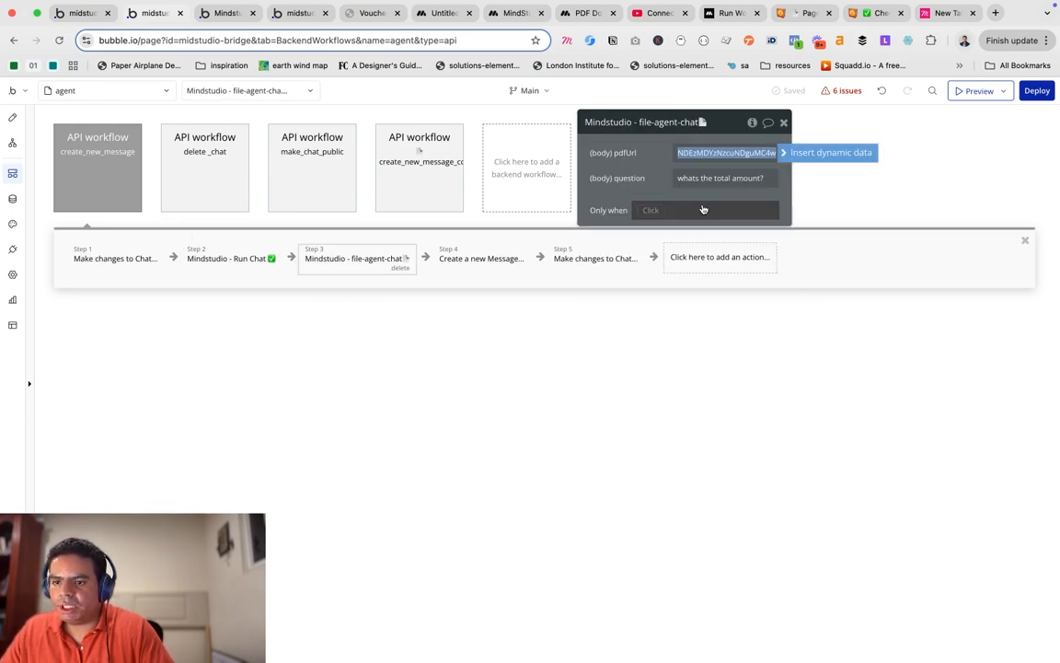
{"action": "left_click", "coordinate": [809, 155]}
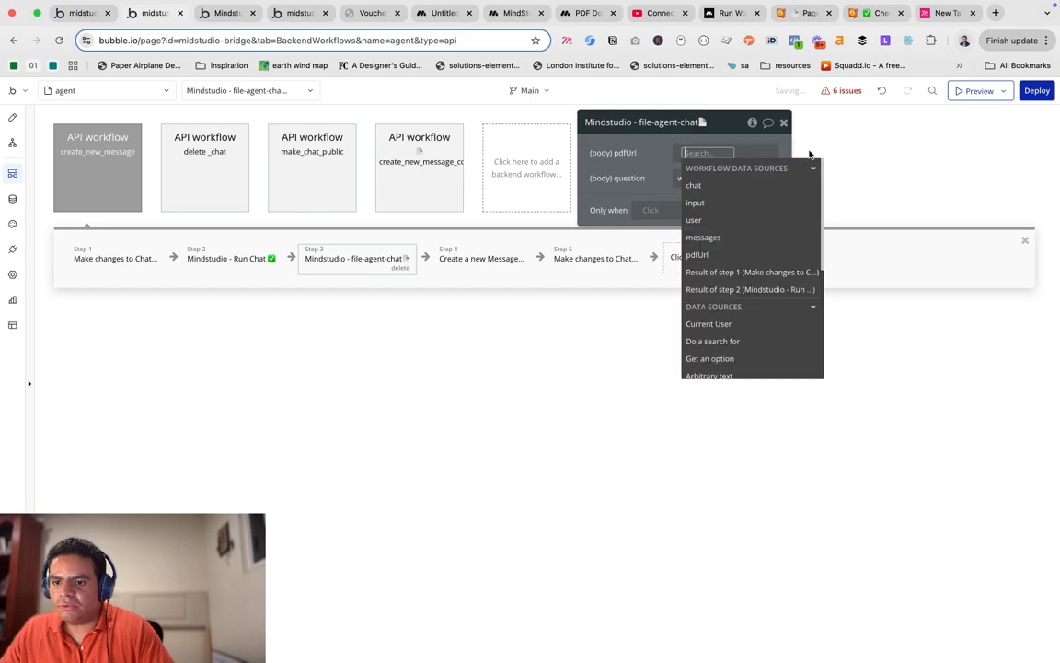
{"action": "left_click", "coordinate": [710, 256]}
{"action": "left_click", "coordinate": [717, 156]}
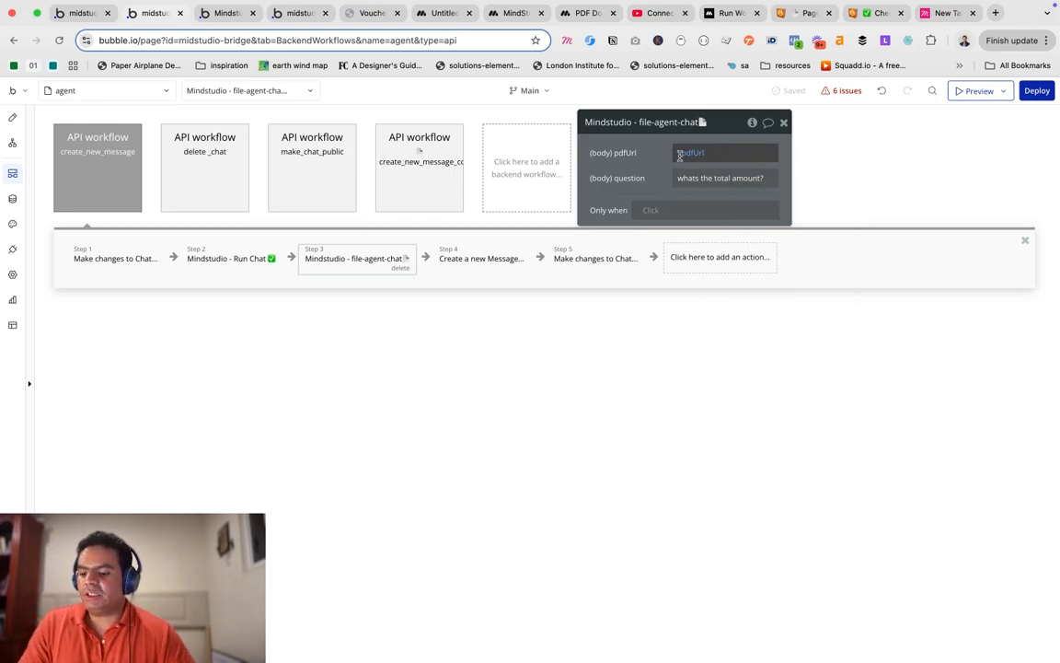
{"action": "mouse_move", "coordinate": [720, 154]}
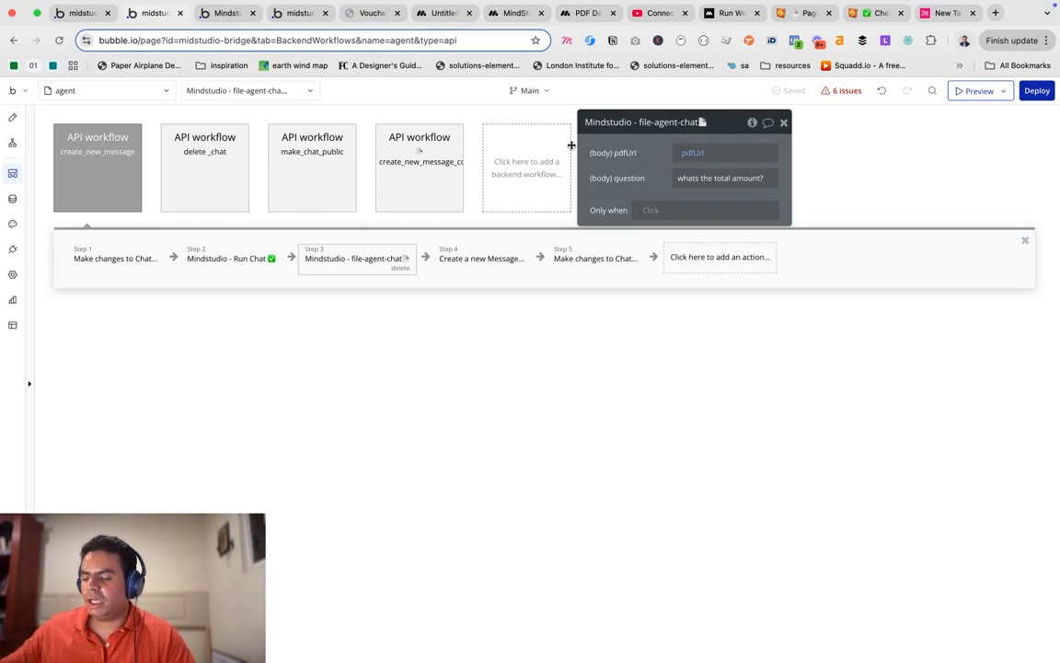
Copy the Run Chat step's request expression holding the chat history and request.
{"action": "left_click", "coordinate": [235, 262]}
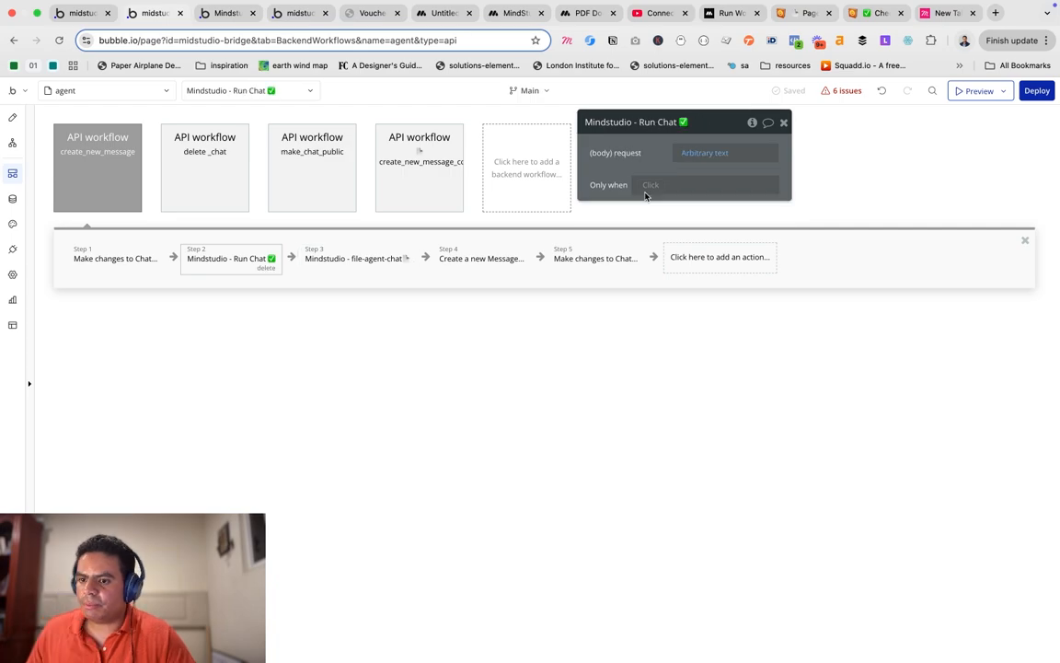
{"action": "left_click", "coordinate": [709, 157]}
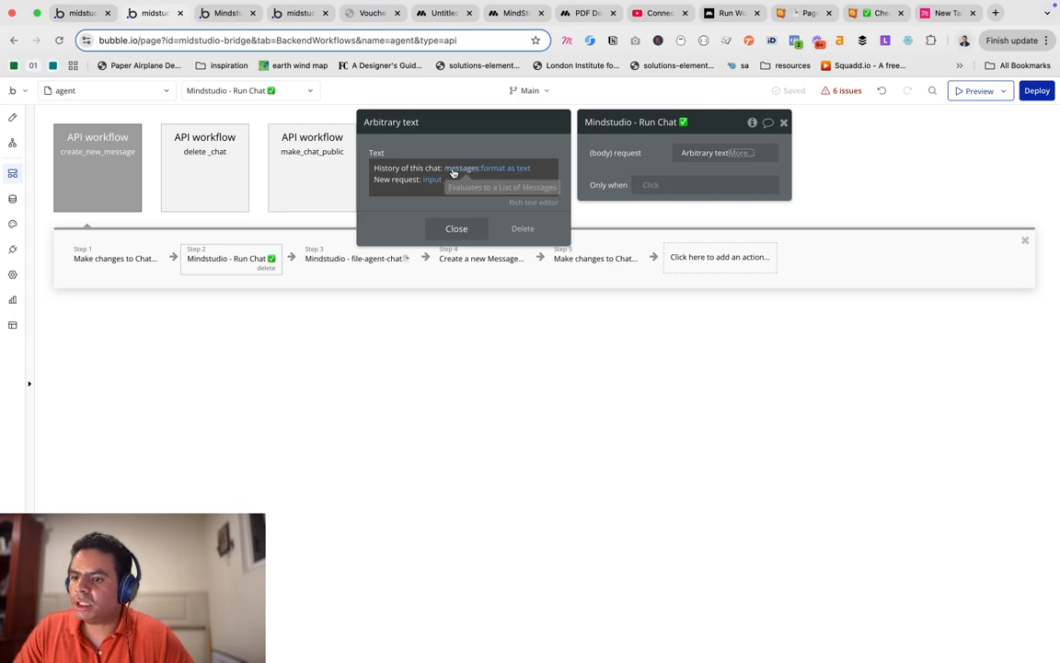
{"action": "left_click", "coordinate": [457, 228]}
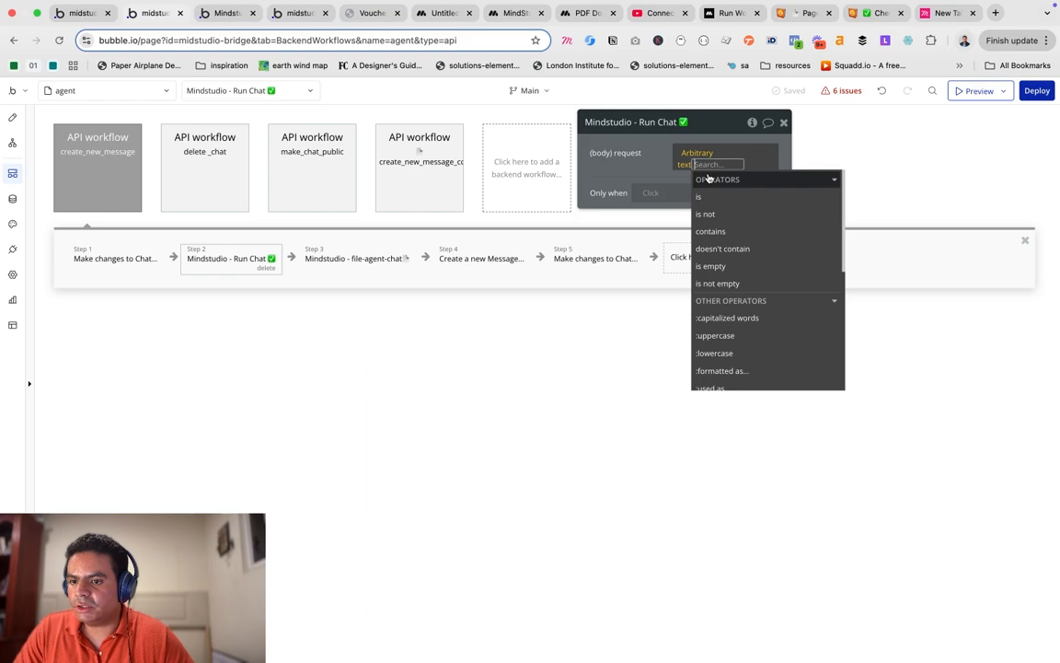
{"action": "left_click", "coordinate": [693, 154]}
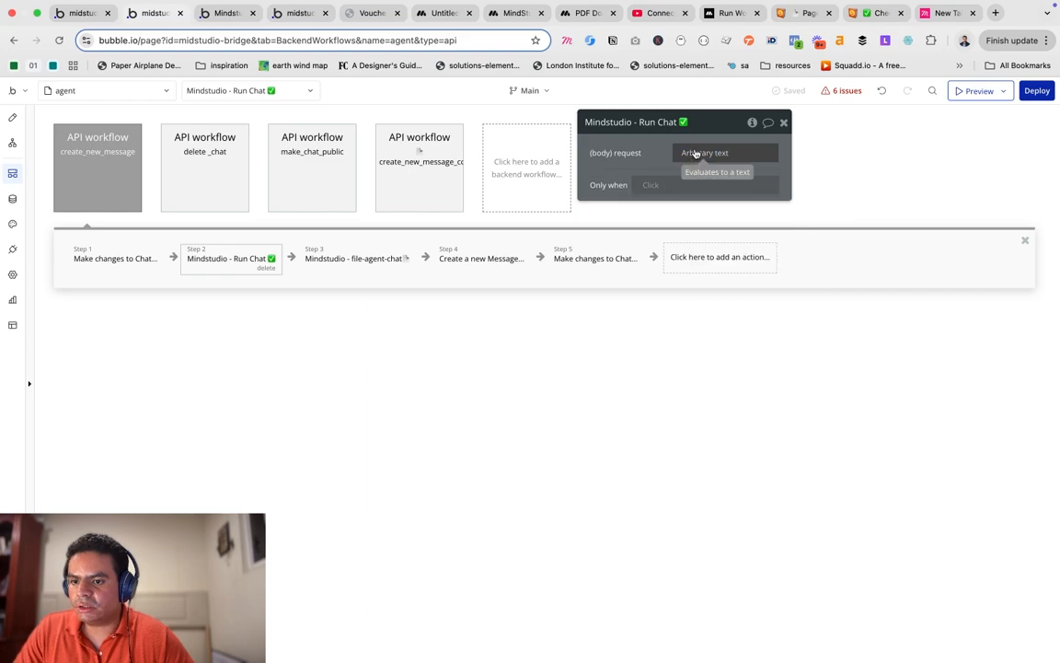
{"action": "right_click", "coordinate": [696, 154]}
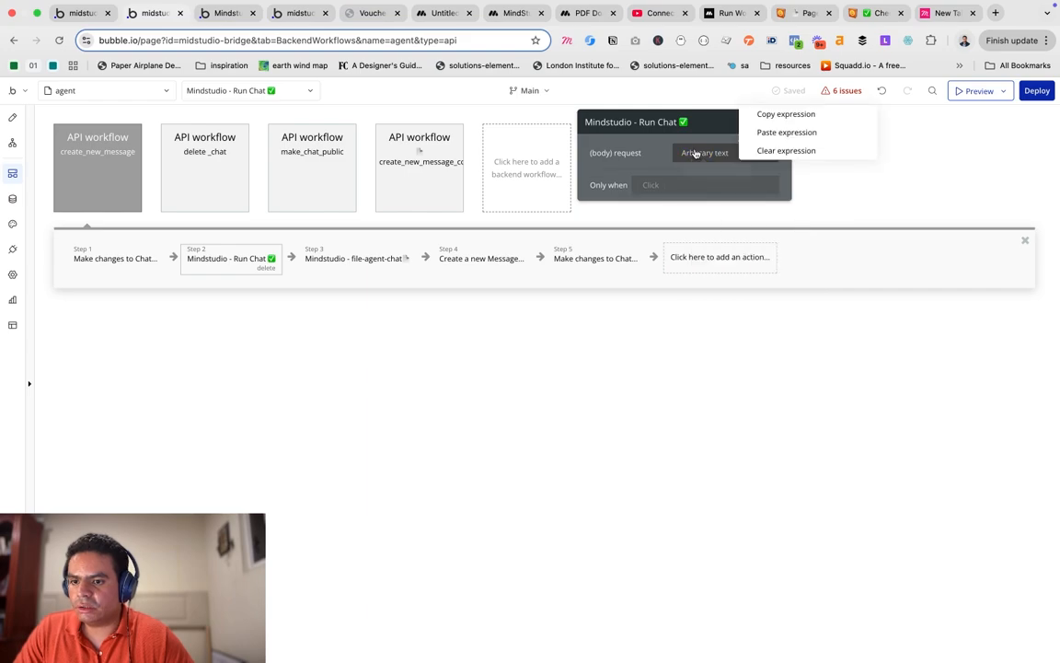
{"action": "left_click", "coordinate": [786, 115]}
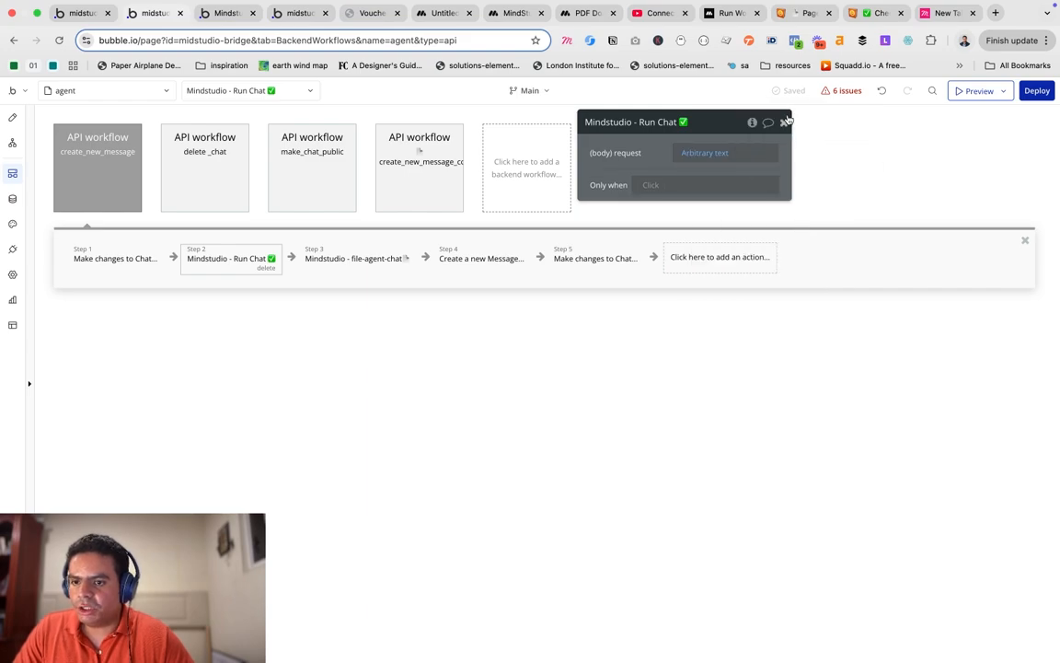
{"action": "left_click", "coordinate": [720, 153]}
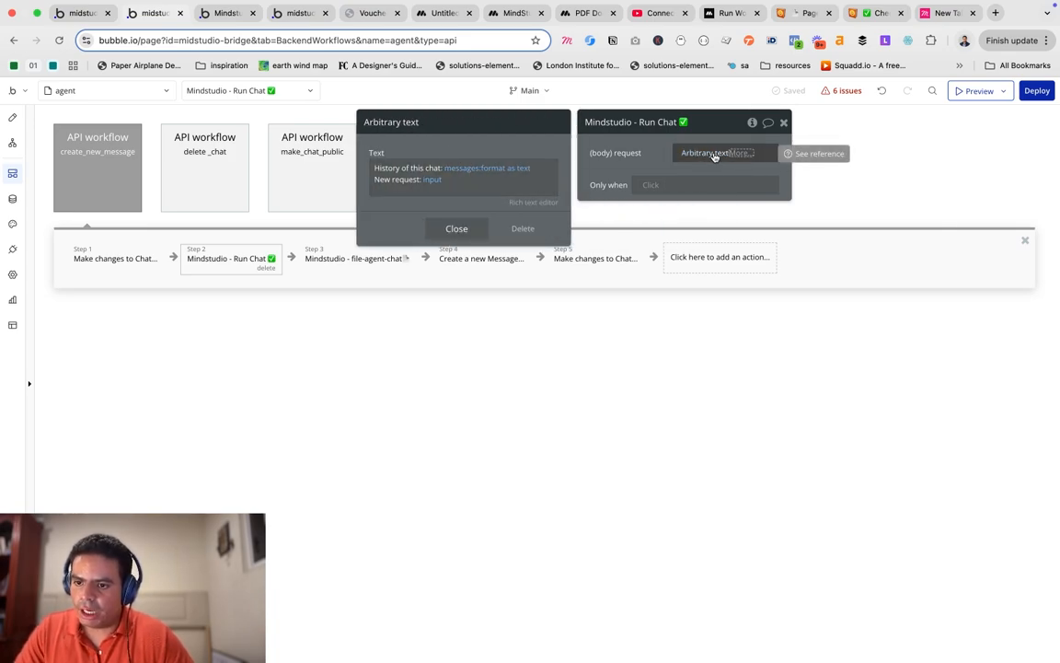
{"action": "left_click", "coordinate": [477, 227]}
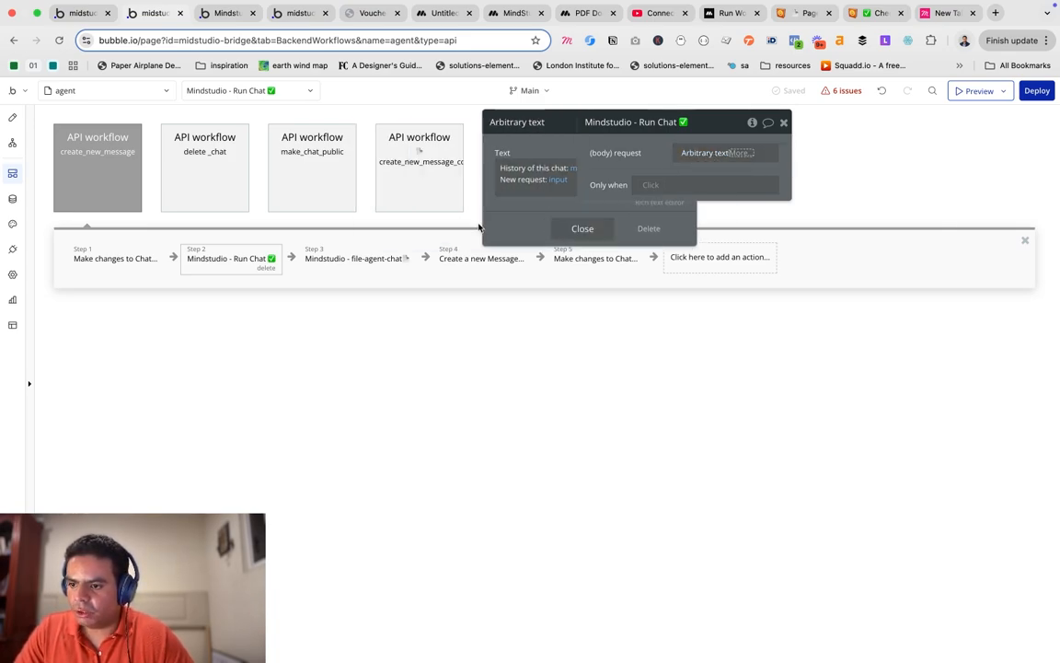
Paste that expression into the file-agent-chat step's question, replacing the fixed question text.
{"action": "left_click", "coordinate": [366, 260]}
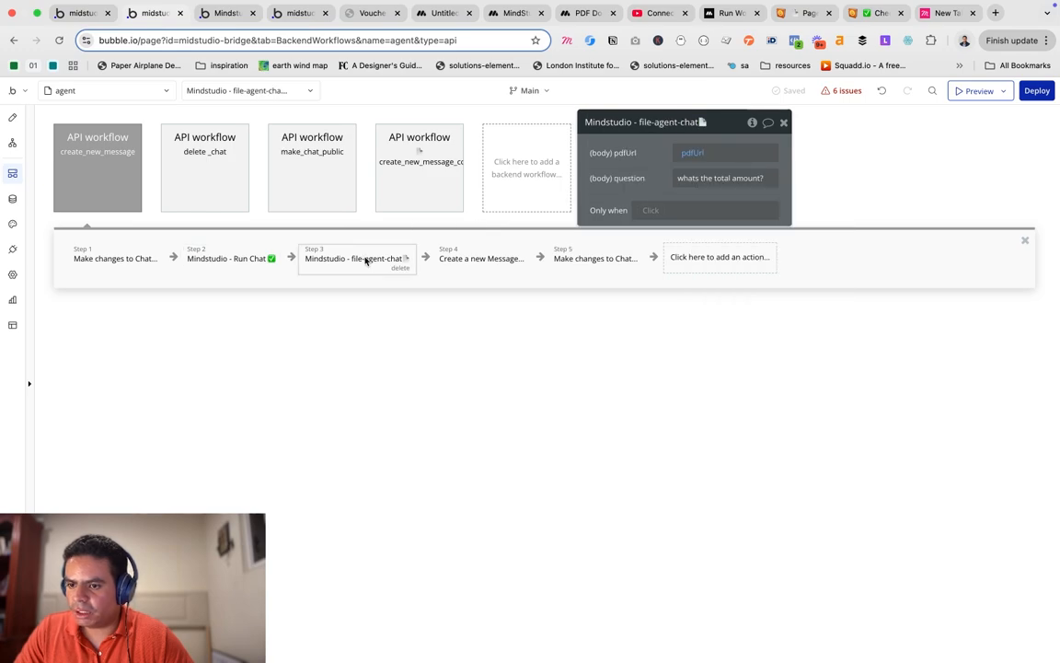
{"action": "left_click", "coordinate": [717, 178]}
{"action": "left_click", "coordinate": [814, 179]}
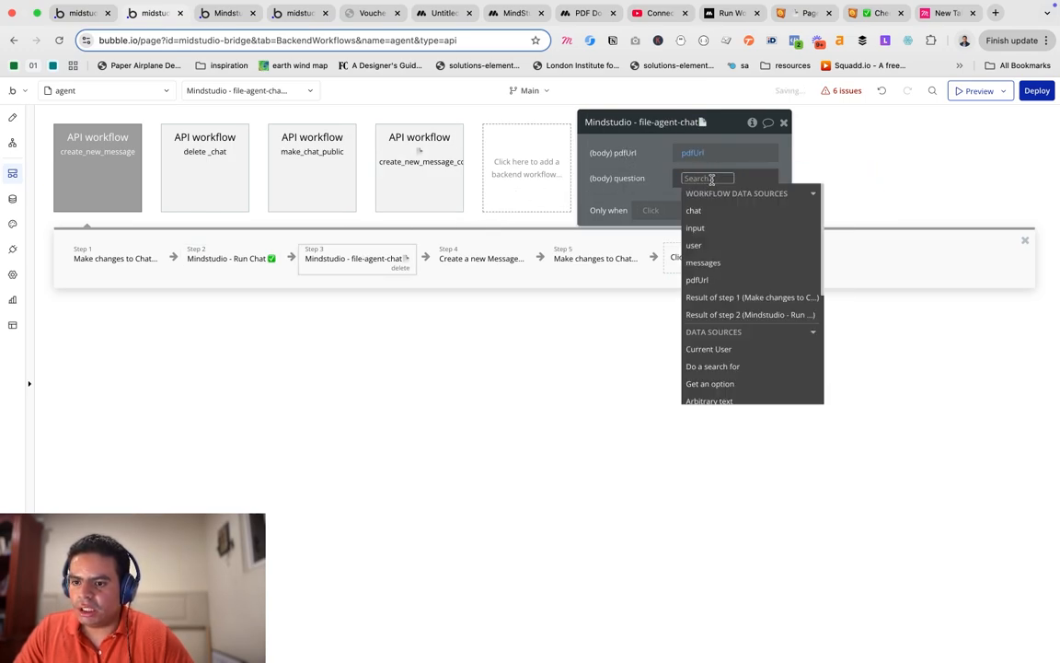
{"action": "right_click", "coordinate": [773, 146]}
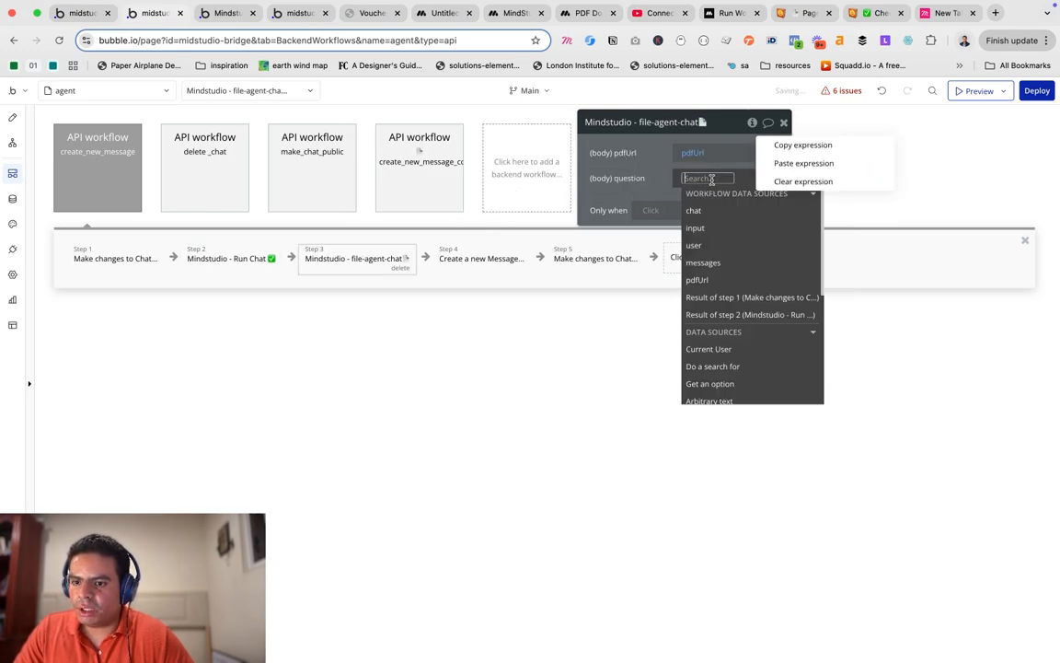
{"action": "left_click", "coordinate": [798, 163]}
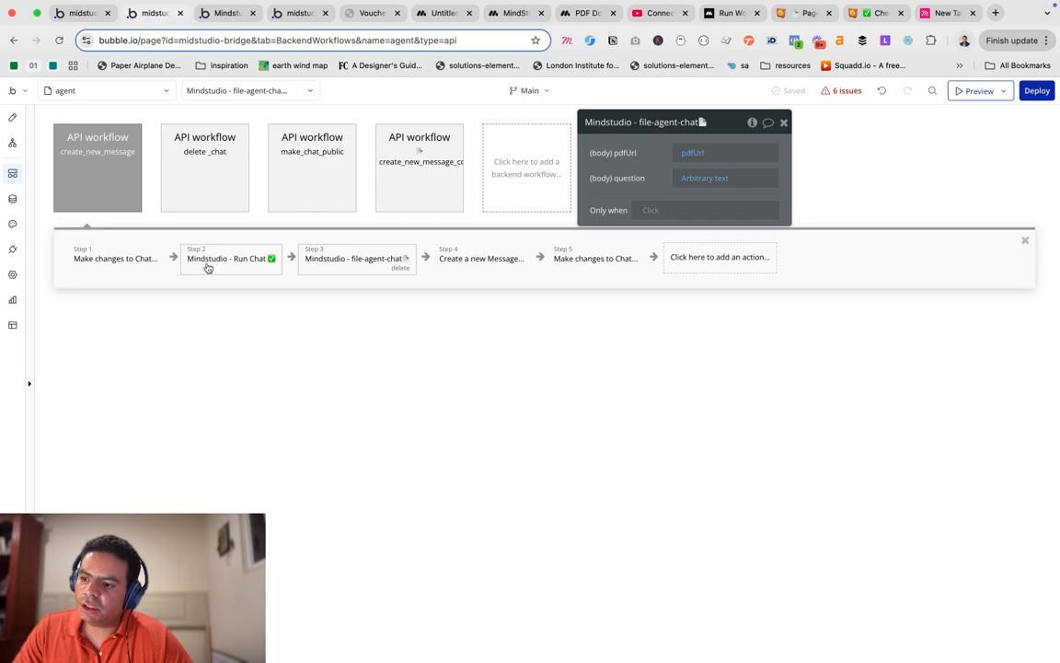
{"action": "left_click", "coordinate": [483, 260]}
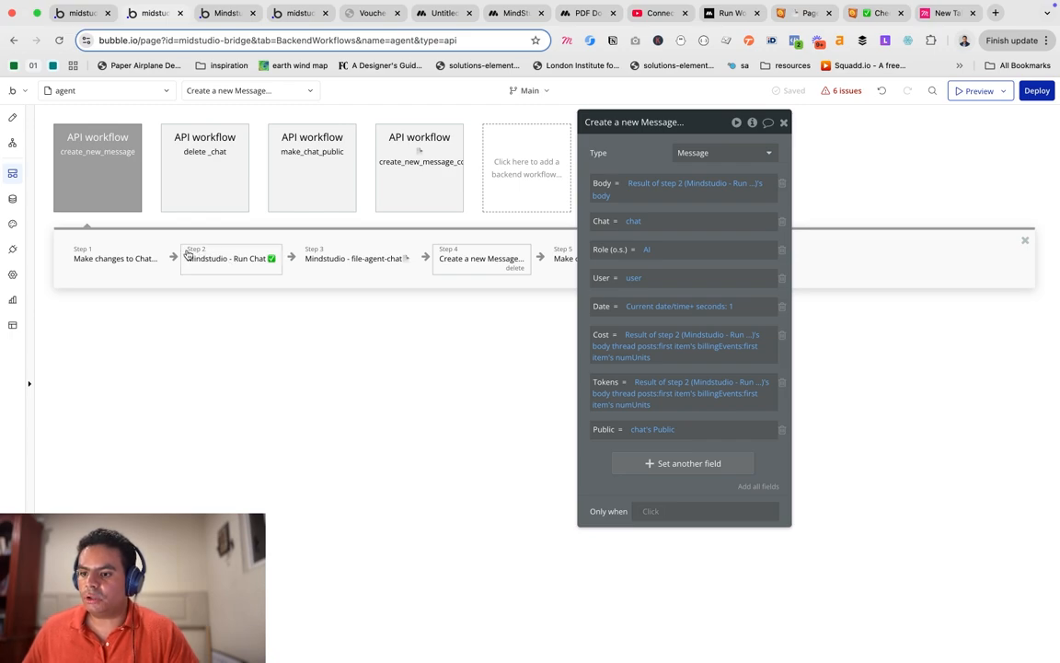
Set the new Message's Body to Result of step 3's result.
{"action": "left_click", "coordinate": [671, 185]}
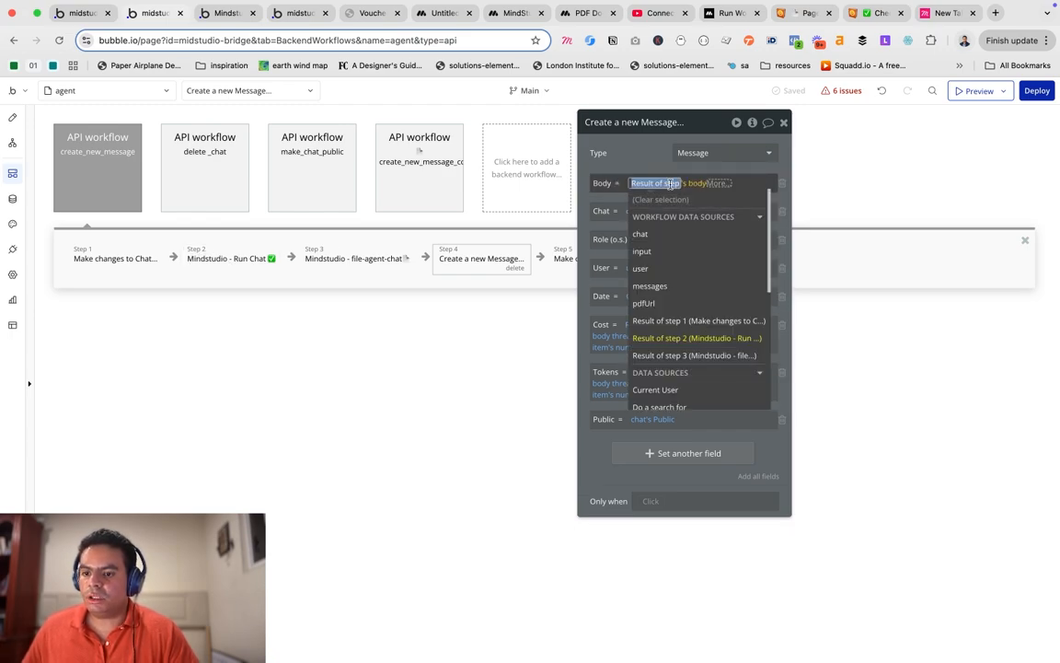
{"action": "left_click", "coordinate": [694, 355]}
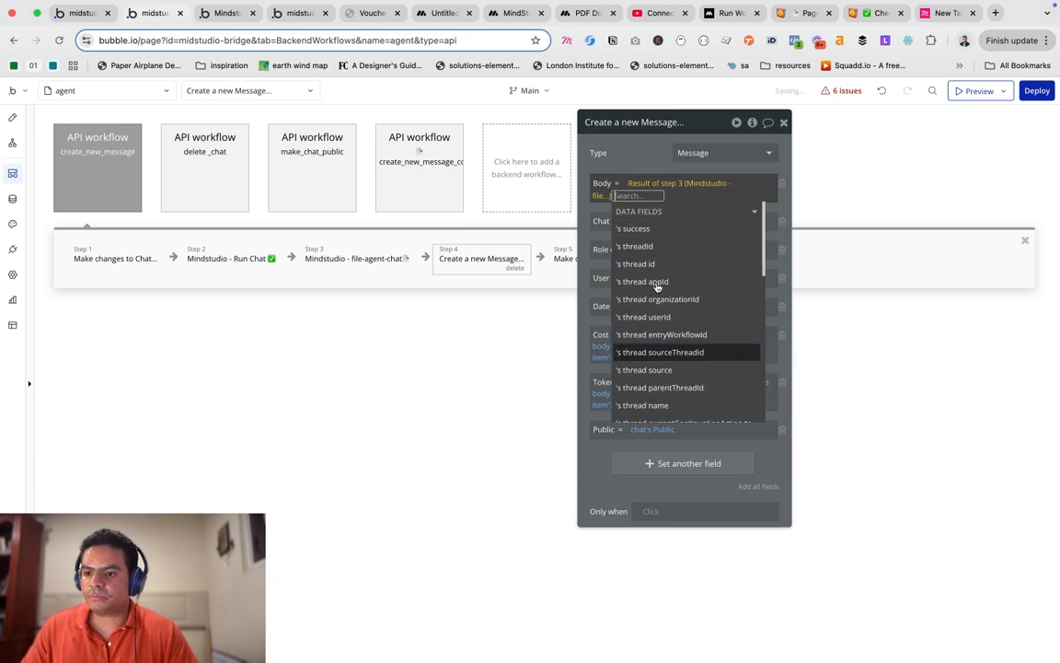
{"action": "type", "text": "res"}
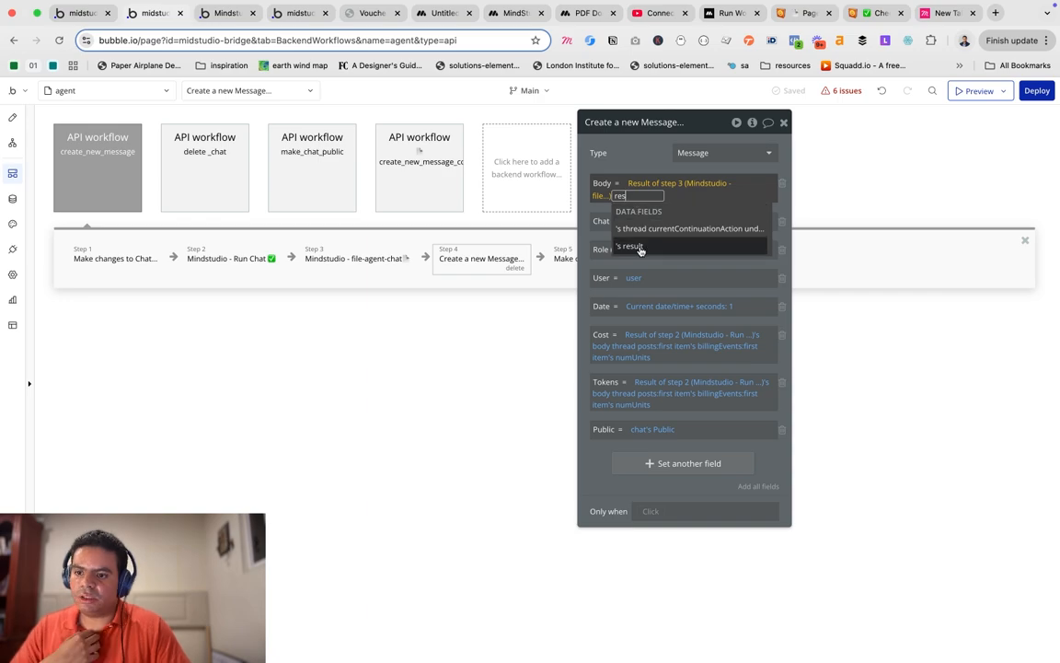
{"action": "left_click", "coordinate": [641, 249]}
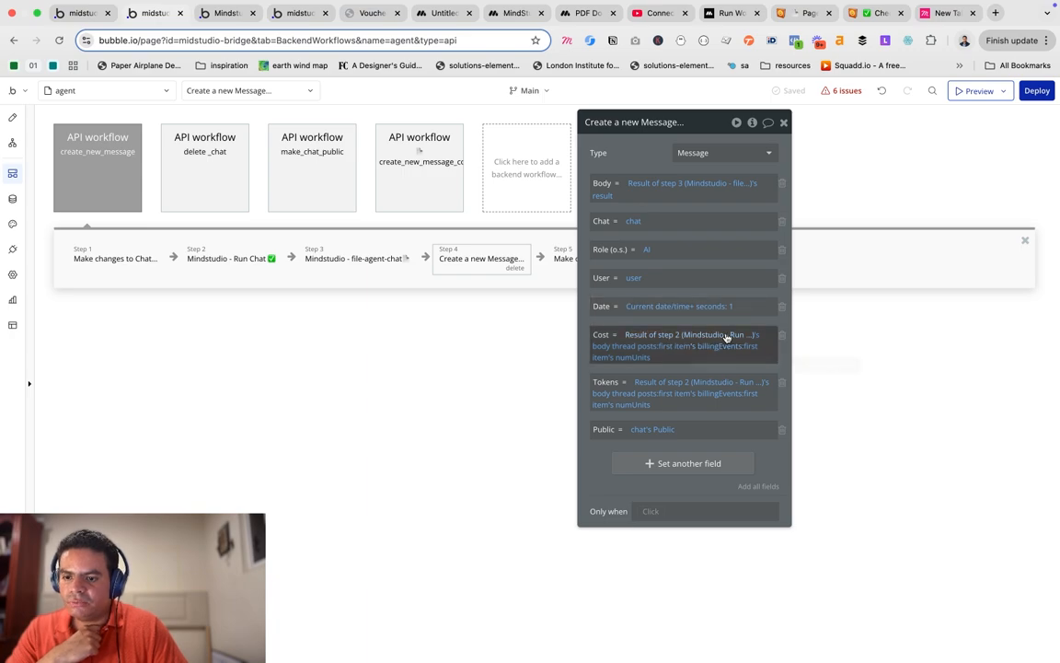
Set Cost to step 3's thread posts:first item's billingEvents:first item's numUnits.
{"action": "left_click", "coordinate": [691, 336]}
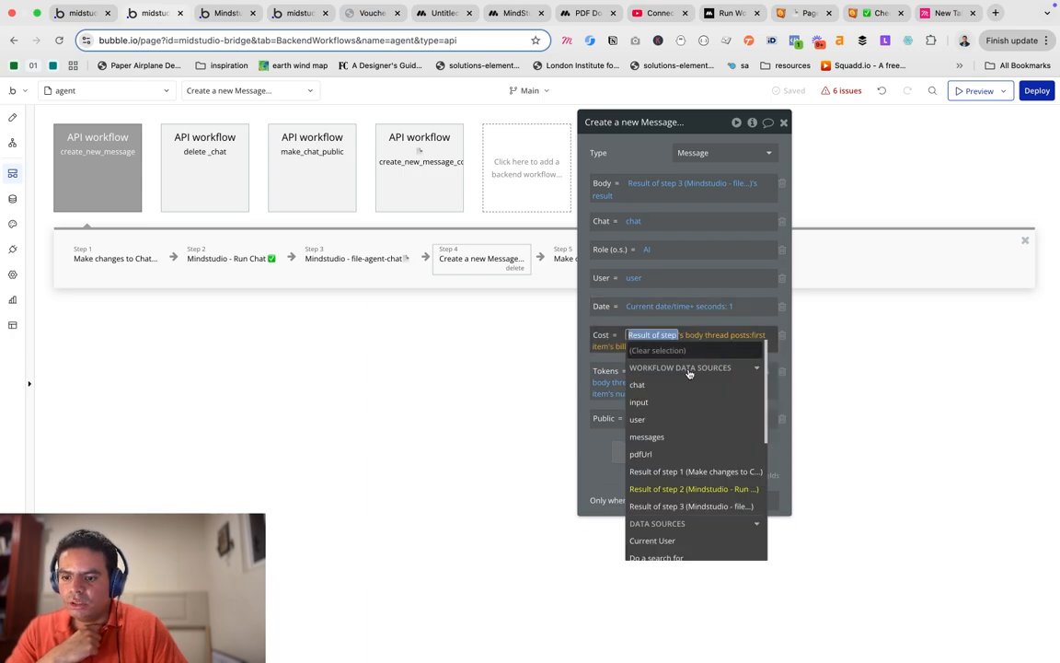
{"action": "left_click", "coordinate": [697, 506]}
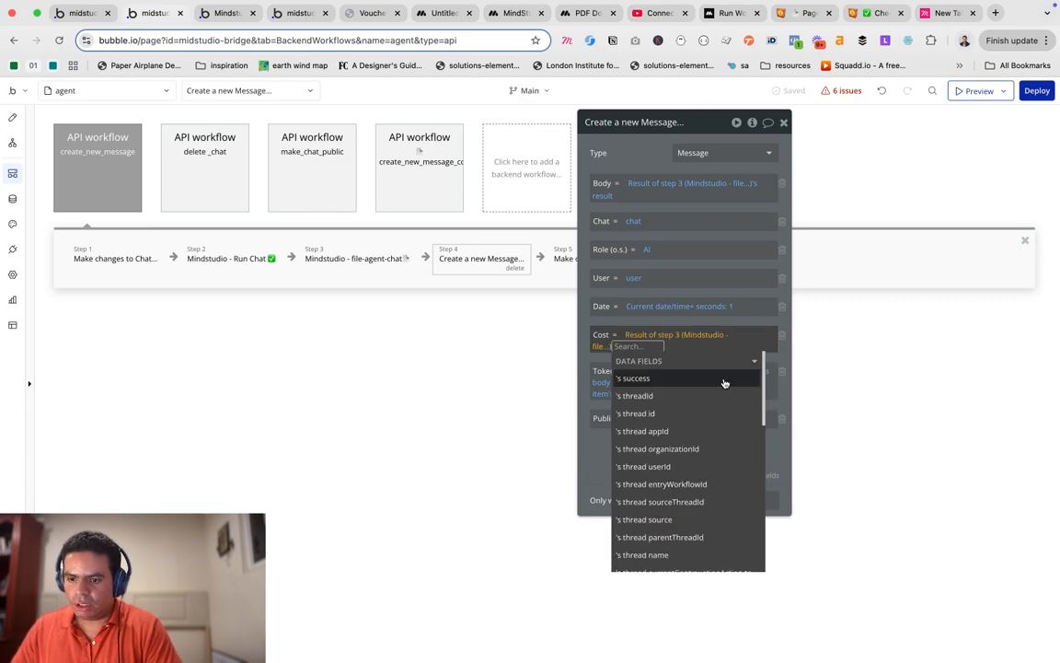
{"action": "type", "text": "po"}
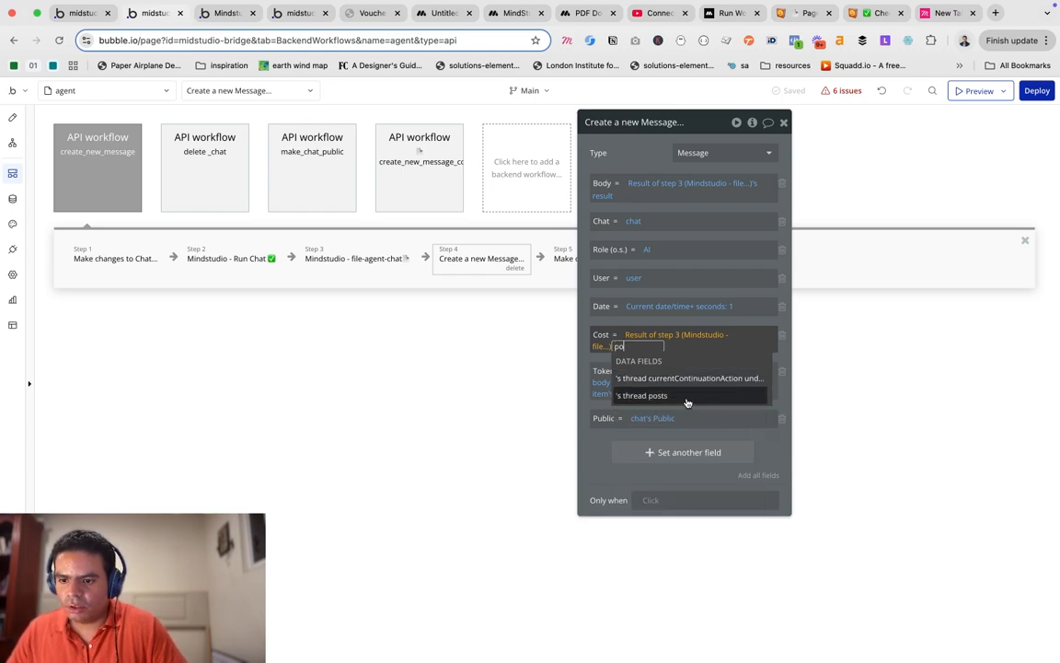
{"action": "left_click", "coordinate": [701, 403]}
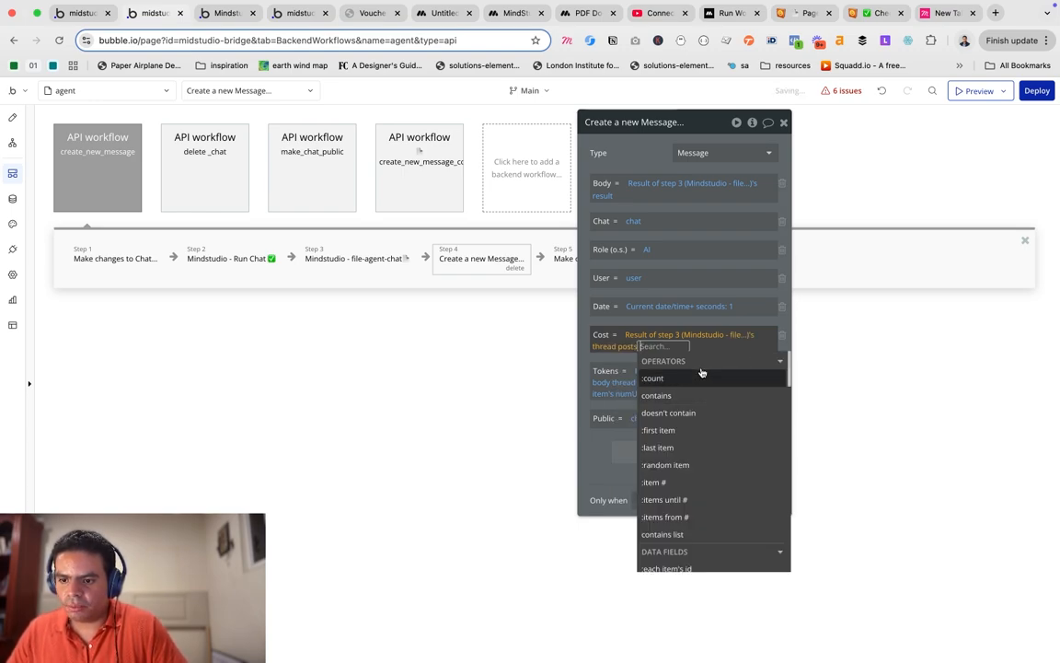
{"action": "left_click", "coordinate": [705, 430]}
{"action": "type", "text": "bill"}
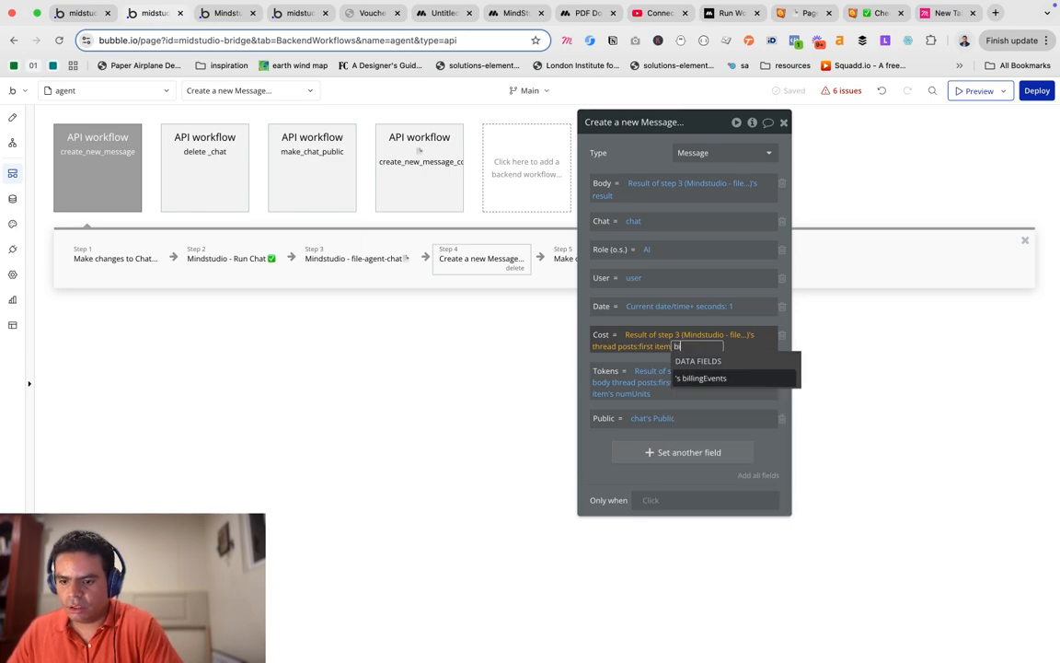
{"action": "left_click", "coordinate": [761, 383]}
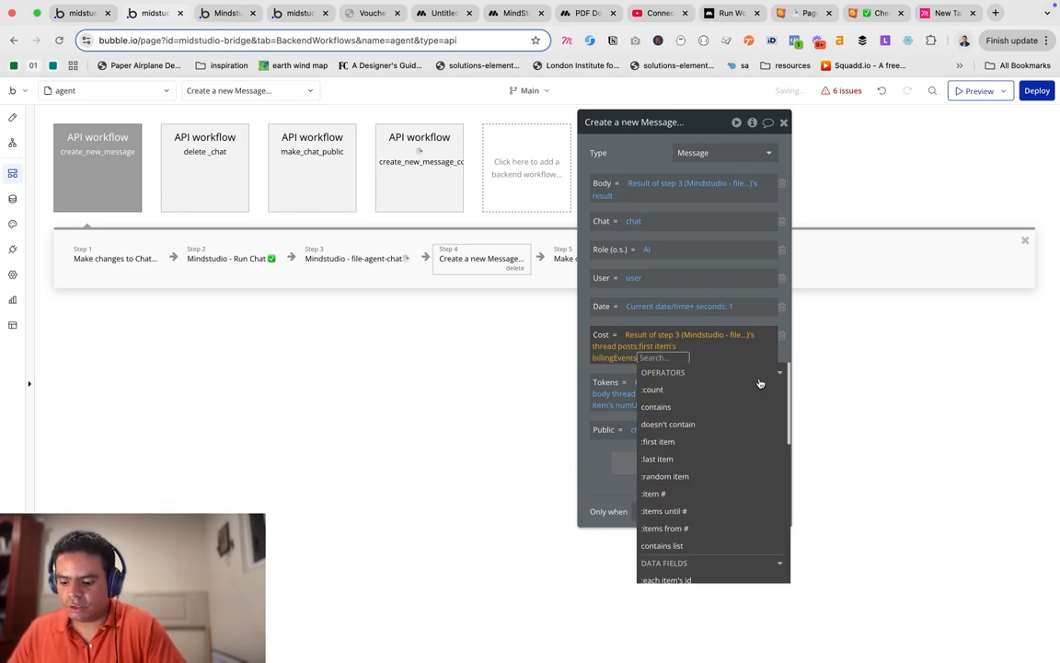
{"action": "type", "text": "fi"}
{"action": "left_click", "coordinate": [717, 387]}
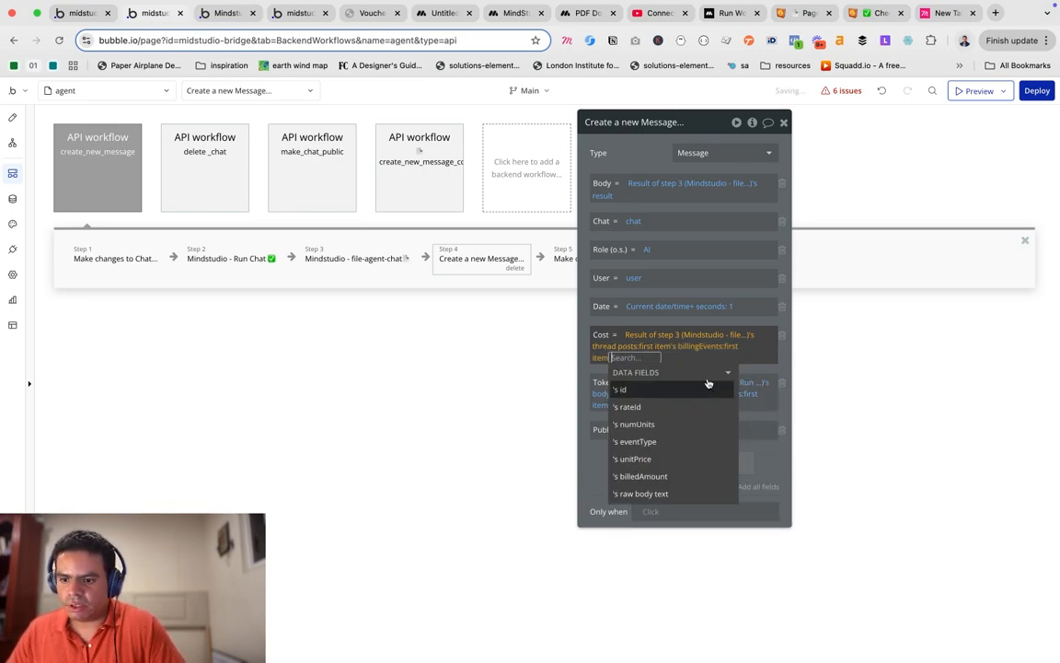
{"action": "left_click", "coordinate": [679, 425]}
{"action": "left_click", "coordinate": [550, 332]}
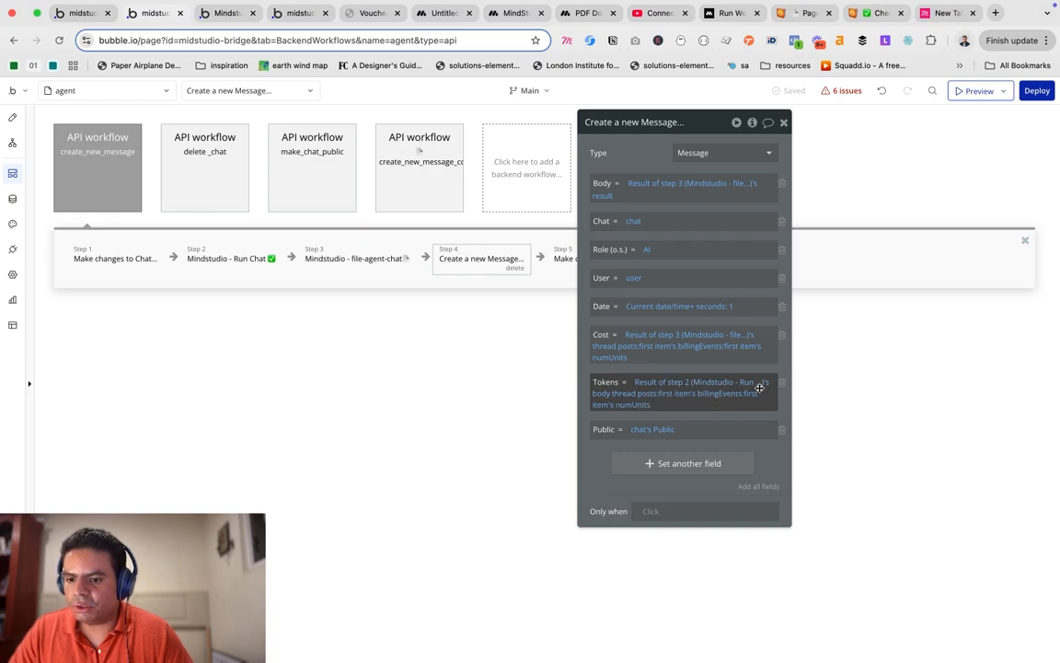
Copy the Cost numUnits expression and paste it into the cleared Tokens field.
{"action": "mouse_move", "coordinate": [623, 396]}
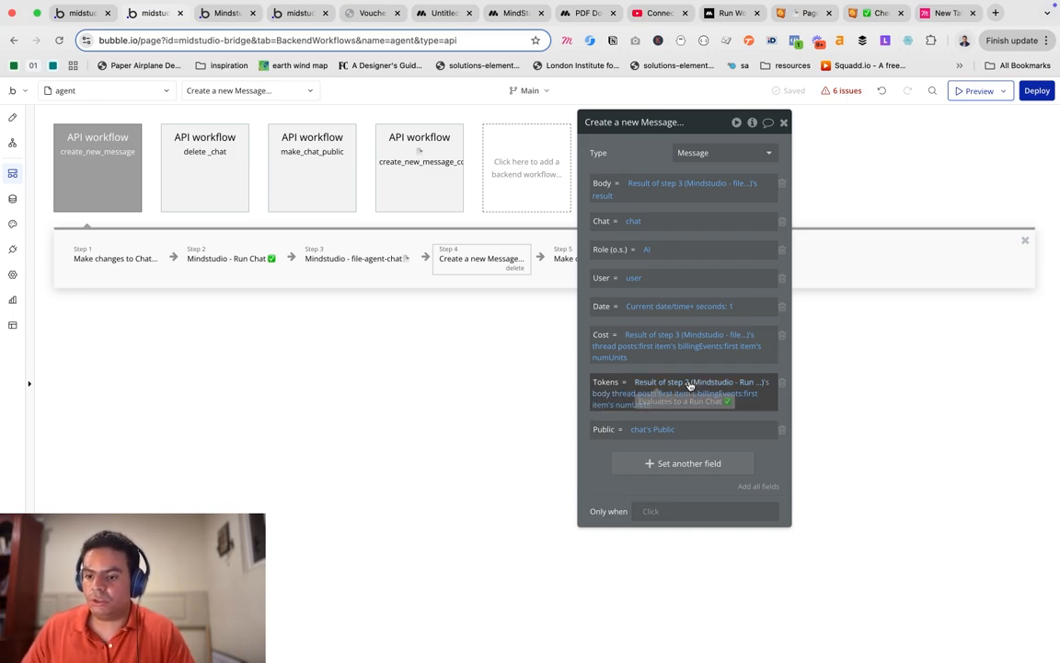
{"action": "right_click", "coordinate": [662, 337]}
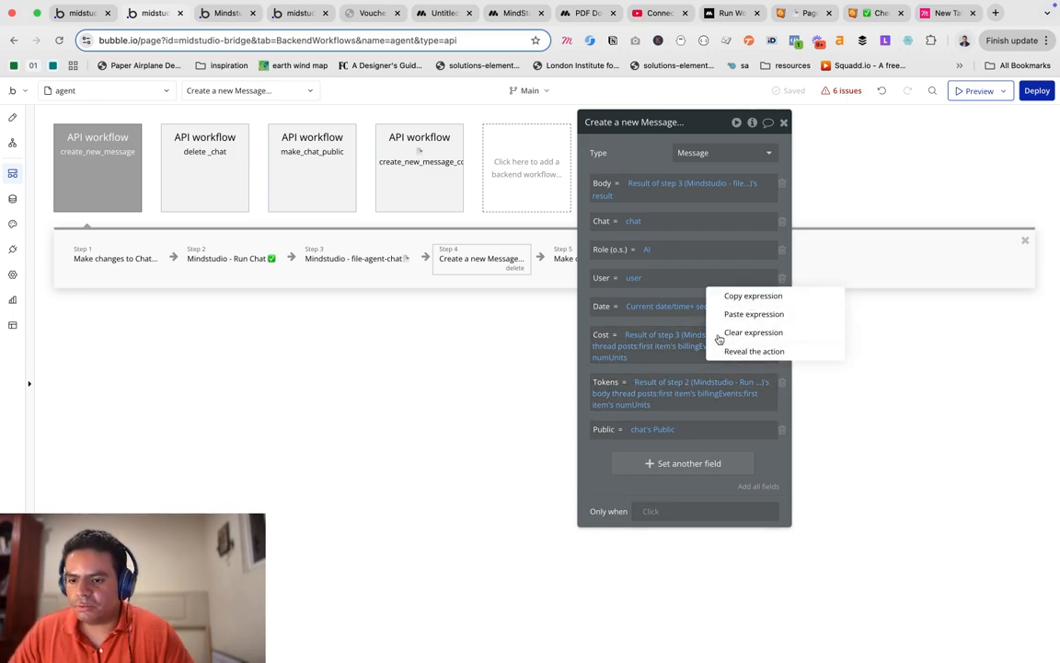
{"action": "left_click", "coordinate": [747, 299]}
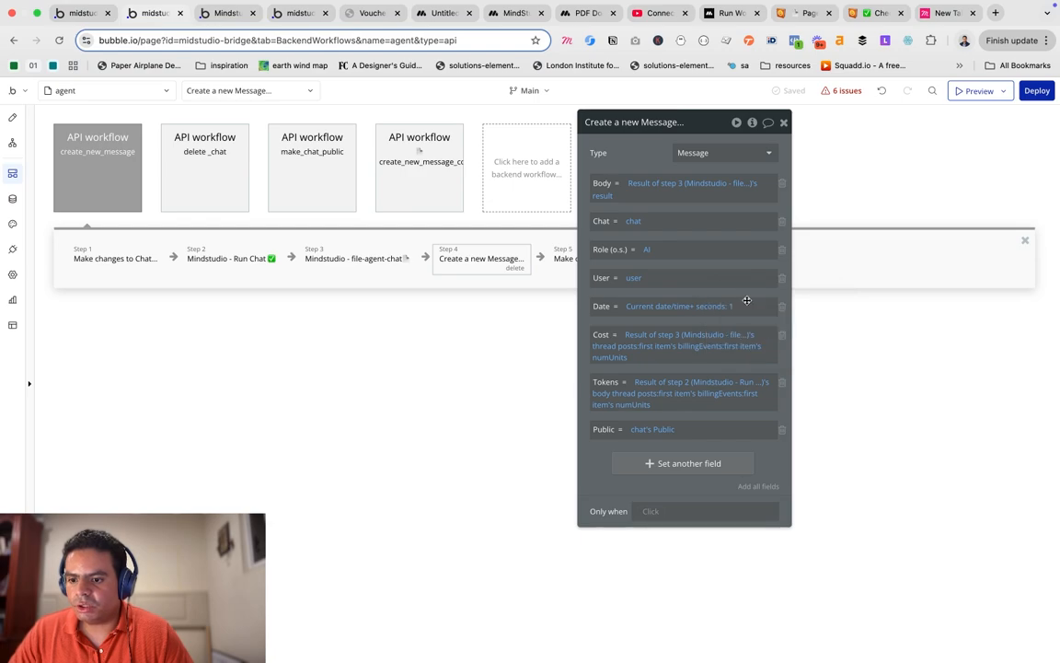
{"action": "left_click", "coordinate": [672, 379]}
{"action": "right_click", "coordinate": [675, 379]}
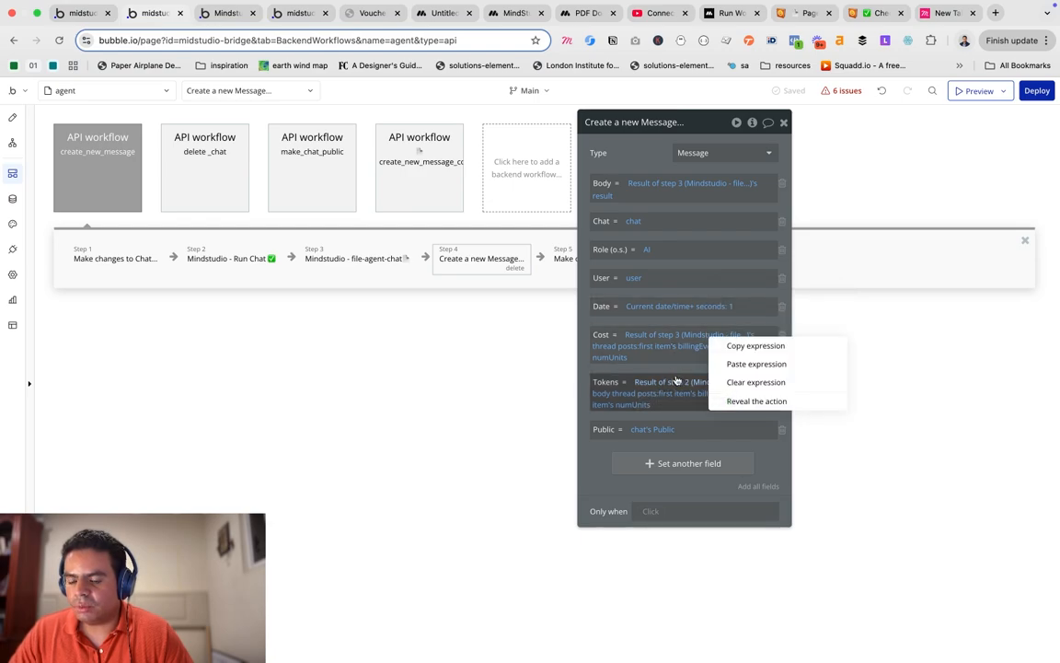
{"action": "left_click", "coordinate": [757, 383]}
{"action": "right_click", "coordinate": [644, 385]}
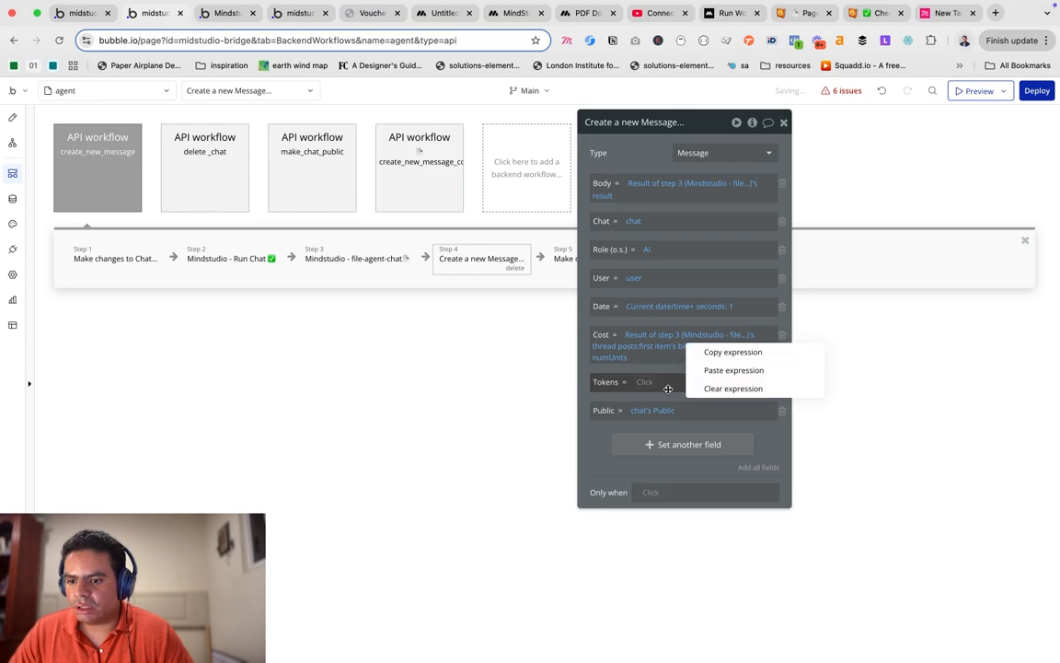
{"action": "left_click", "coordinate": [747, 371]}
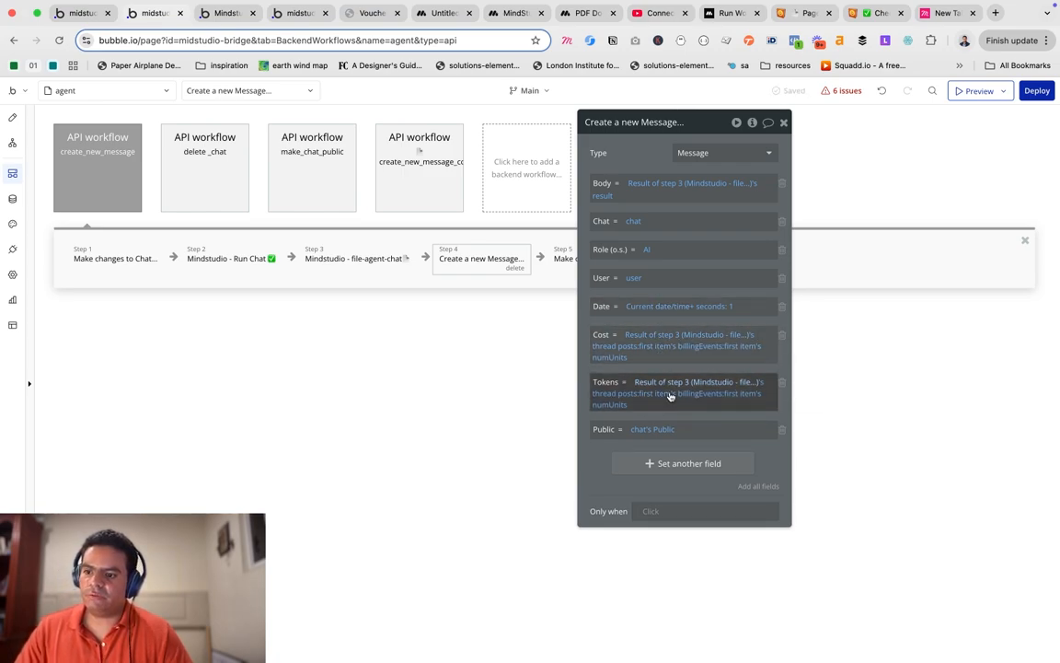
{"action": "left_click_drag", "start_coordinate": [750, 168], "coordinate": [895, 183]}
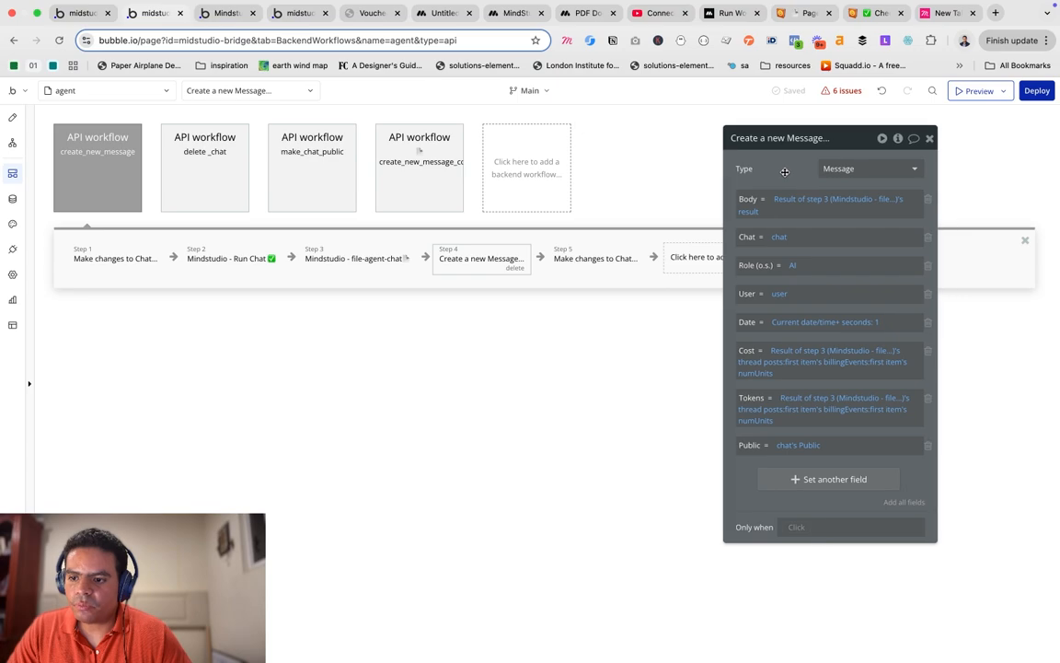
In step 5's chat update, base Total Cost on step 3's first thread post's first billing event numUnits.
{"action": "left_click", "coordinate": [596, 262]}
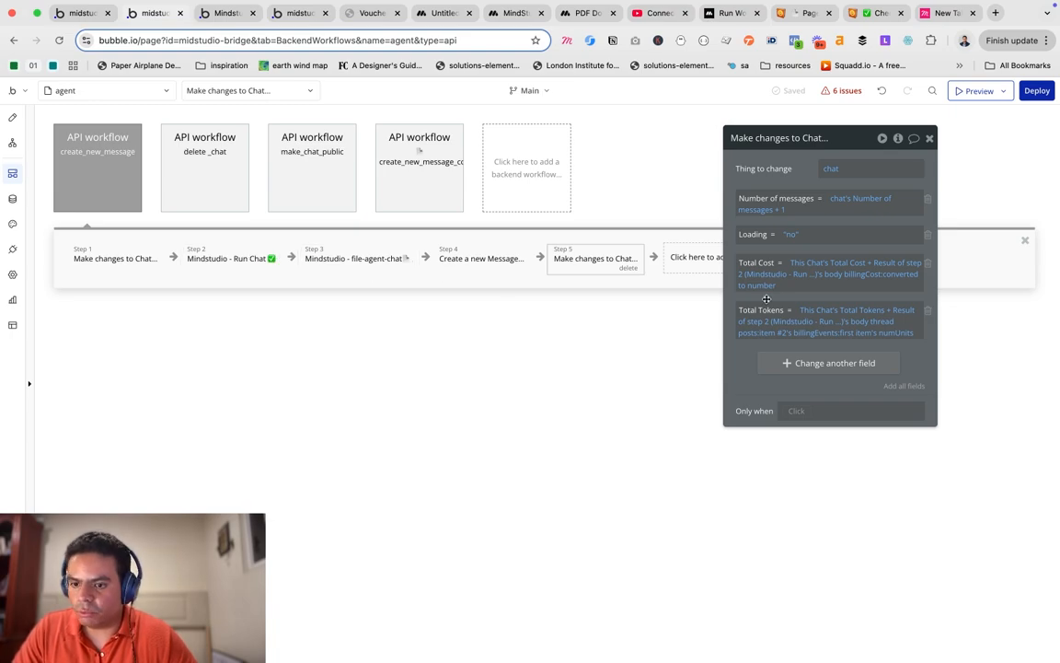
{"action": "left_click", "coordinate": [899, 266]}
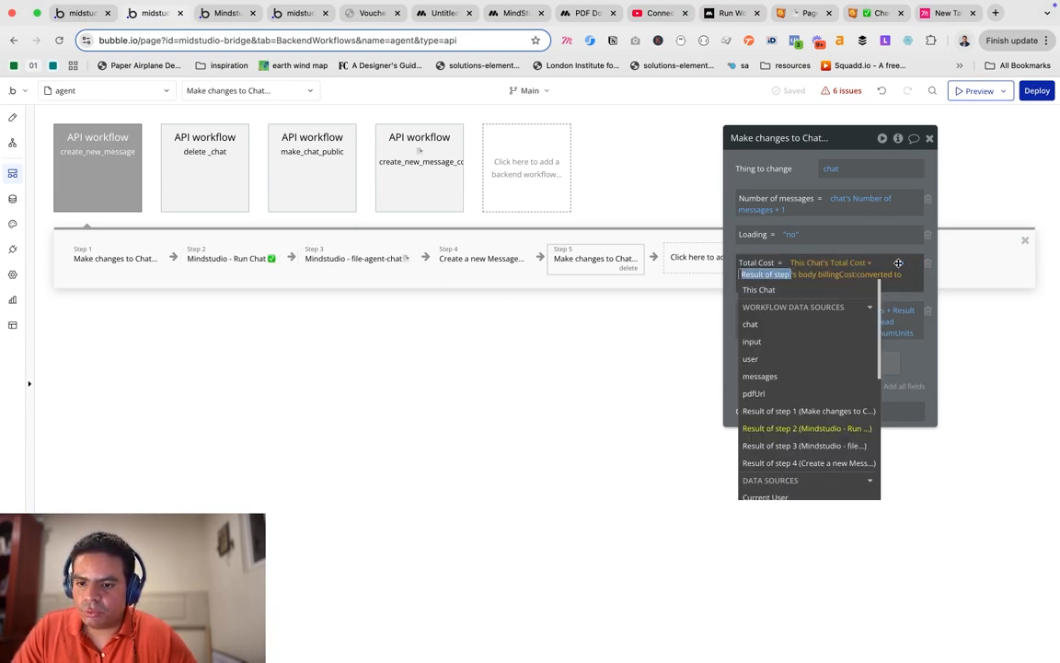
{"action": "left_click", "coordinate": [807, 438]}
{"action": "type", "text": "pos"}
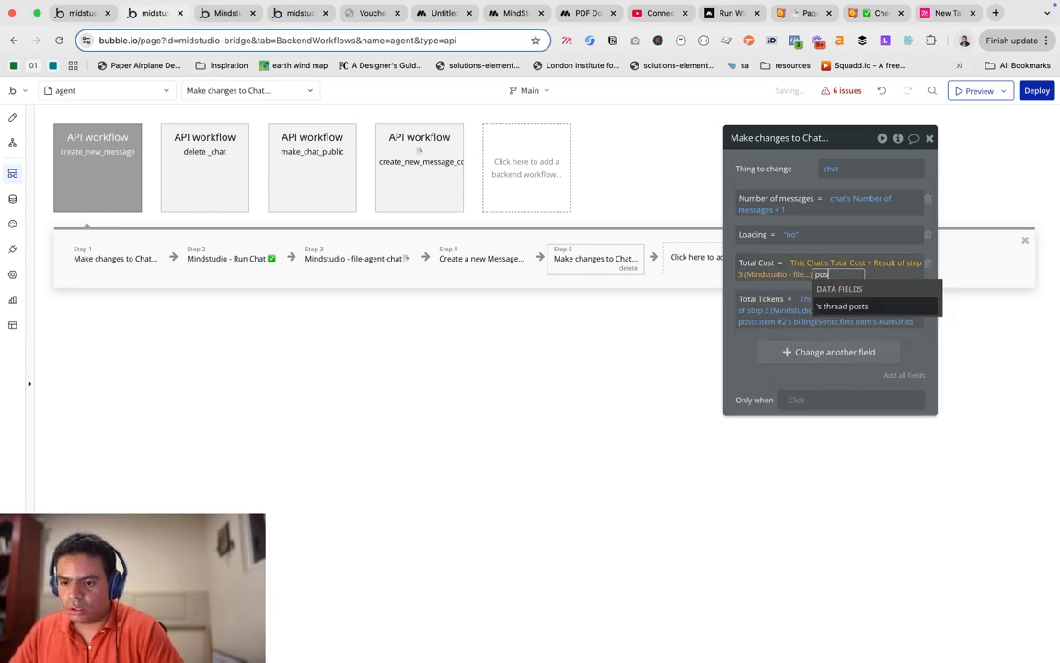
{"action": "left_click", "coordinate": [842, 305]}
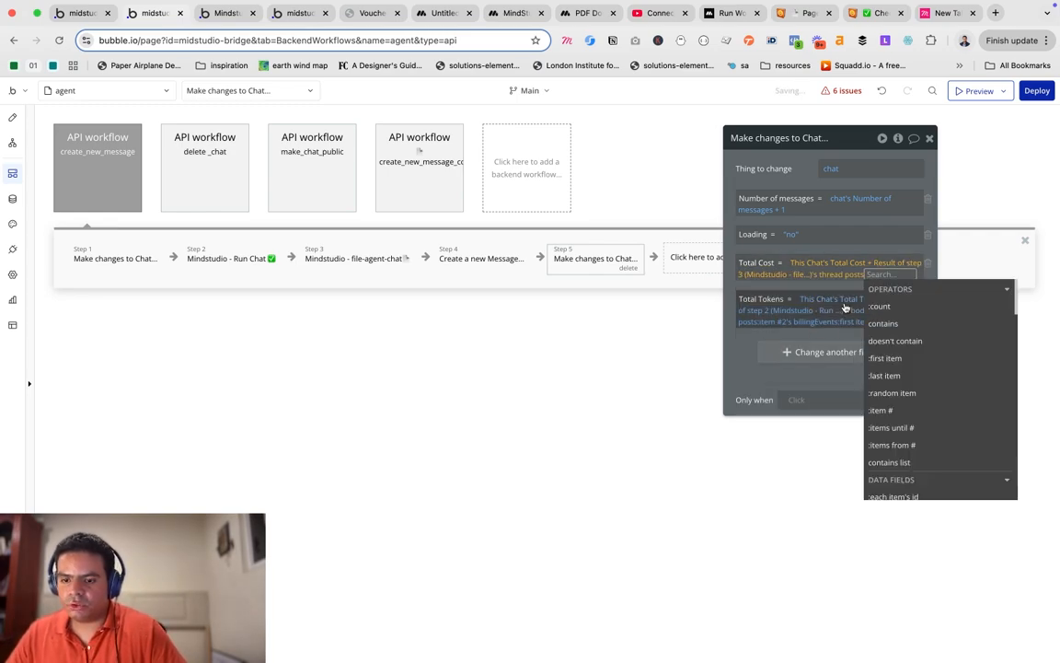
{"action": "type", "text": "fi"}
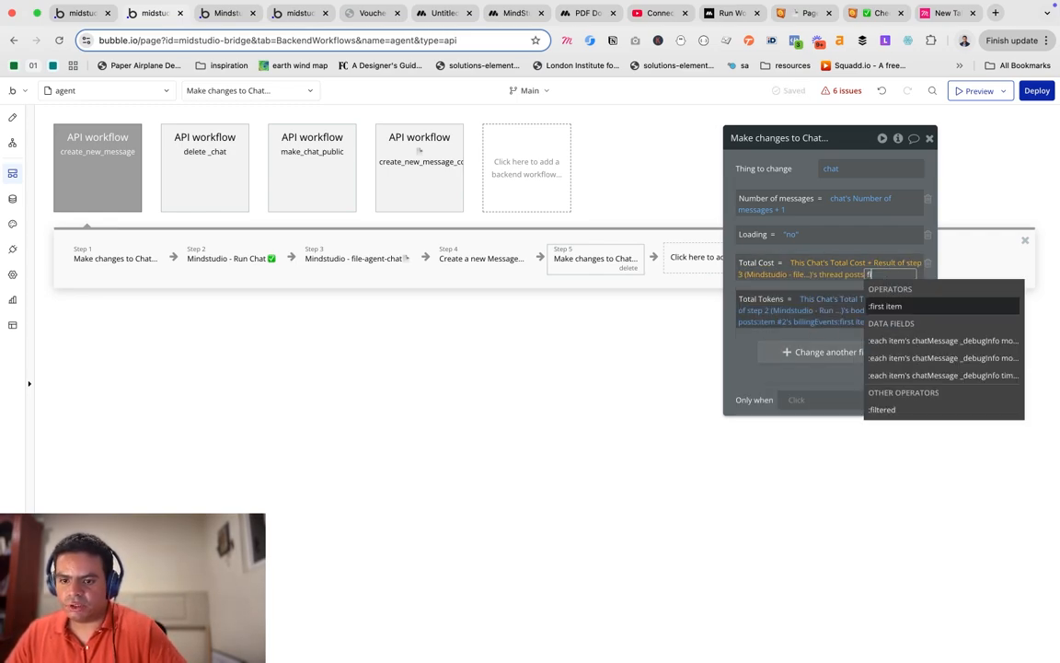
{"action": "left_click", "coordinate": [891, 312]}
{"action": "scroll", "coordinate": [840, 386], "scroll_direction": "down", "scroll_amount": 5}
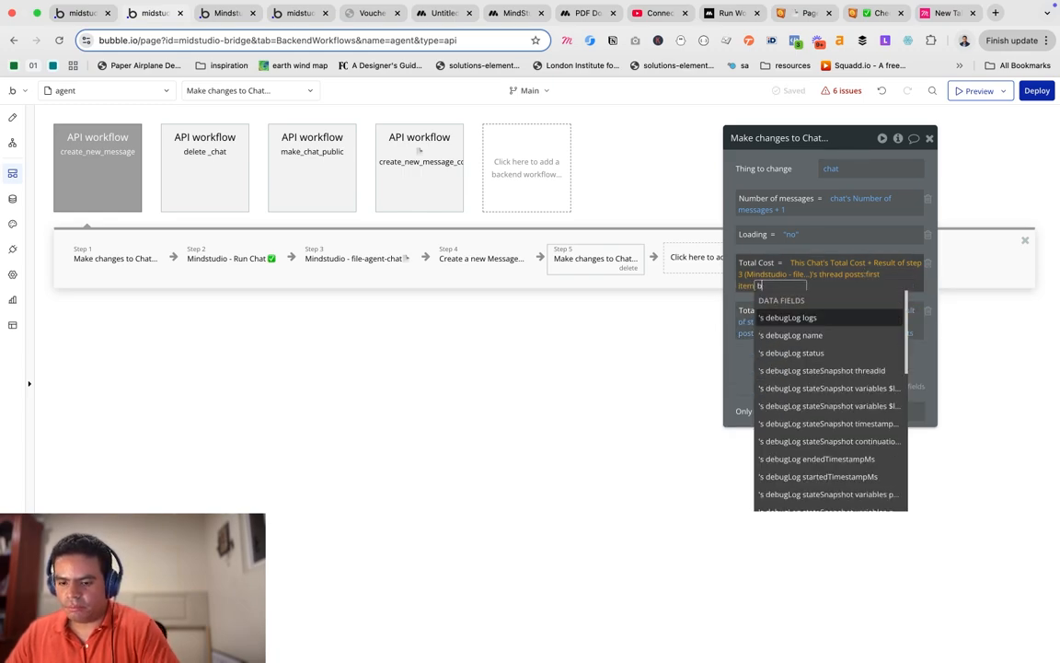
{"action": "type", "text": "bi"}
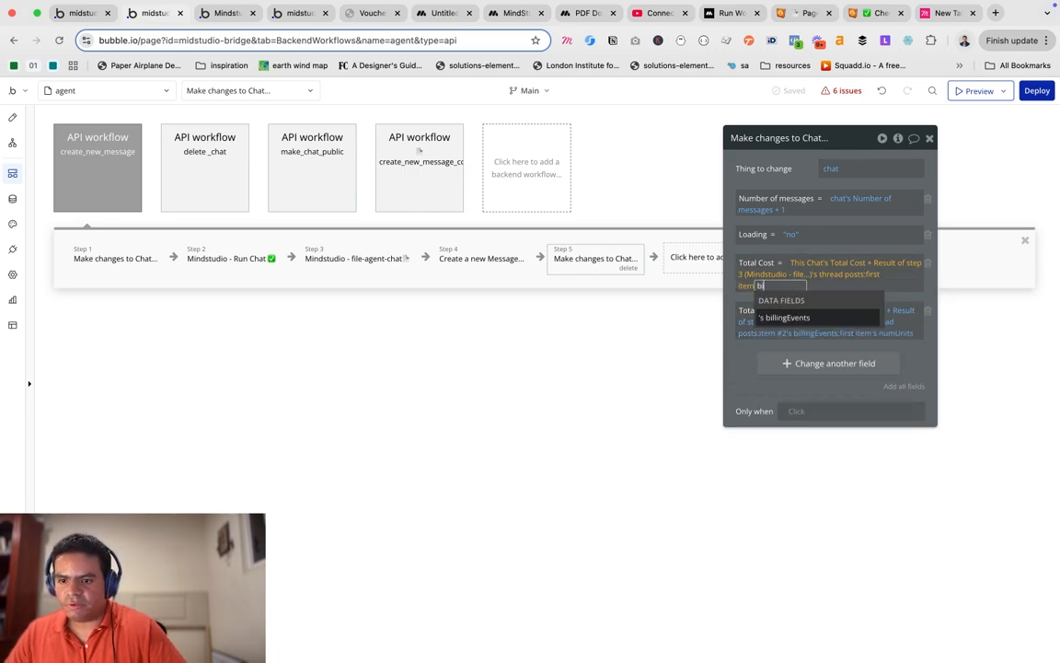
{"action": "left_click", "coordinate": [812, 318]}
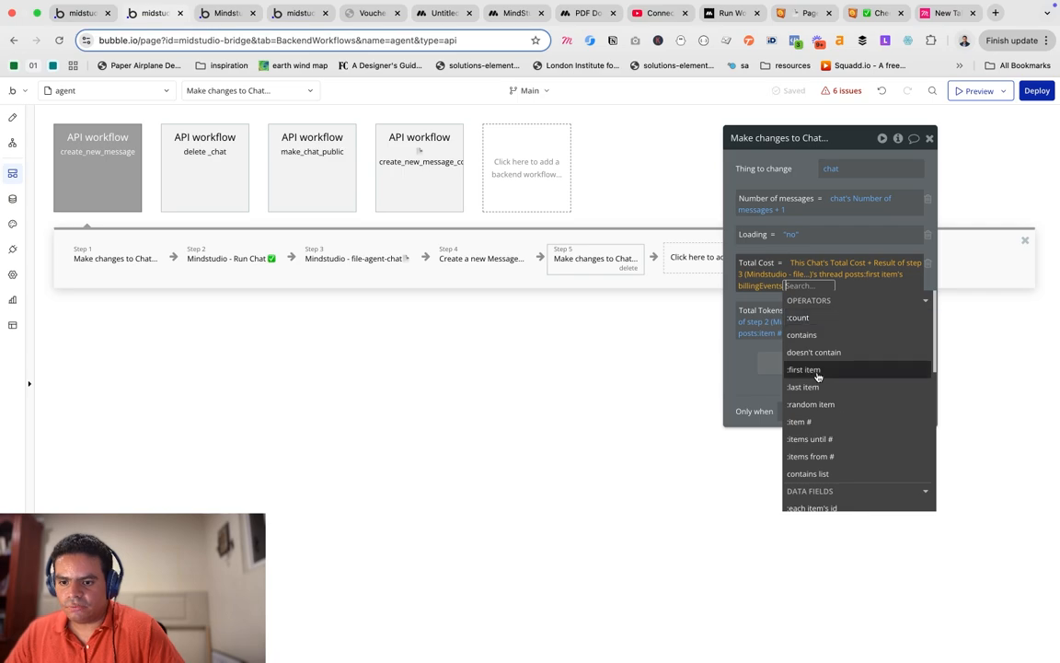
{"action": "left_click", "coordinate": [818, 371]}
{"action": "left_click", "coordinate": [887, 356]}
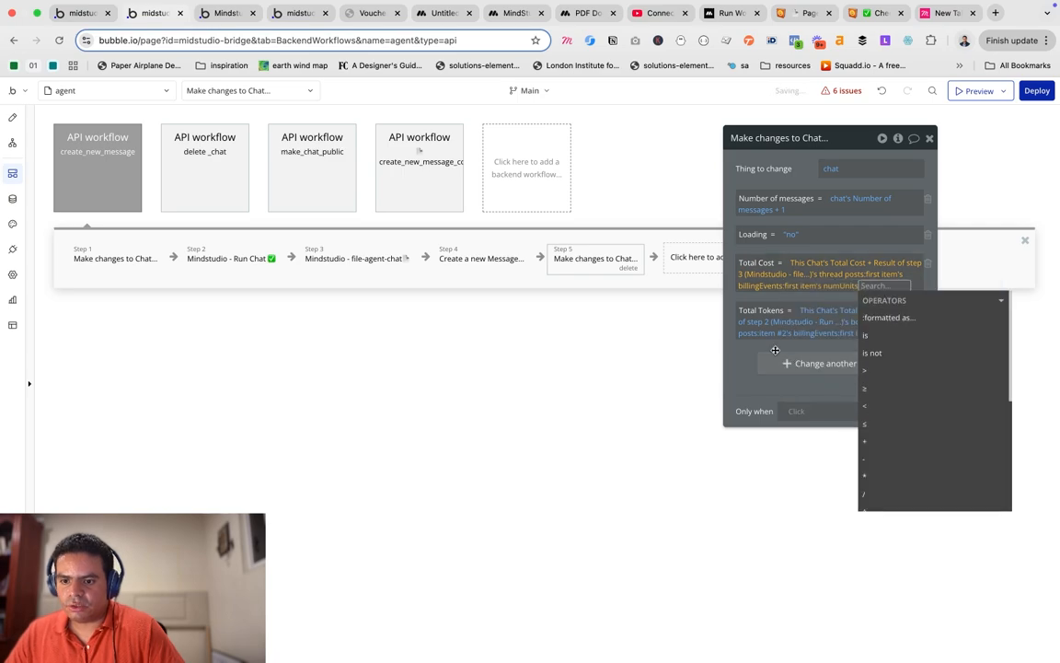
{"action": "left_click", "coordinate": [755, 351]}
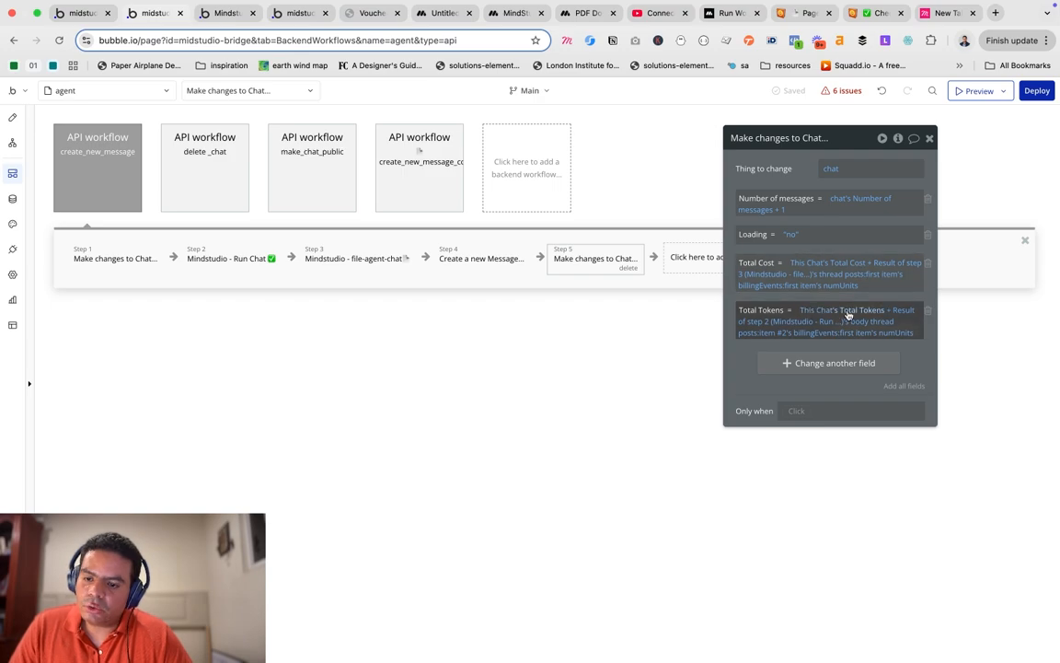
Rebuild Total Tokens on the same step 3 numUnits chain, then delete the Mindstudio - Run Chat step.
{"action": "left_click", "coordinate": [904, 316]}
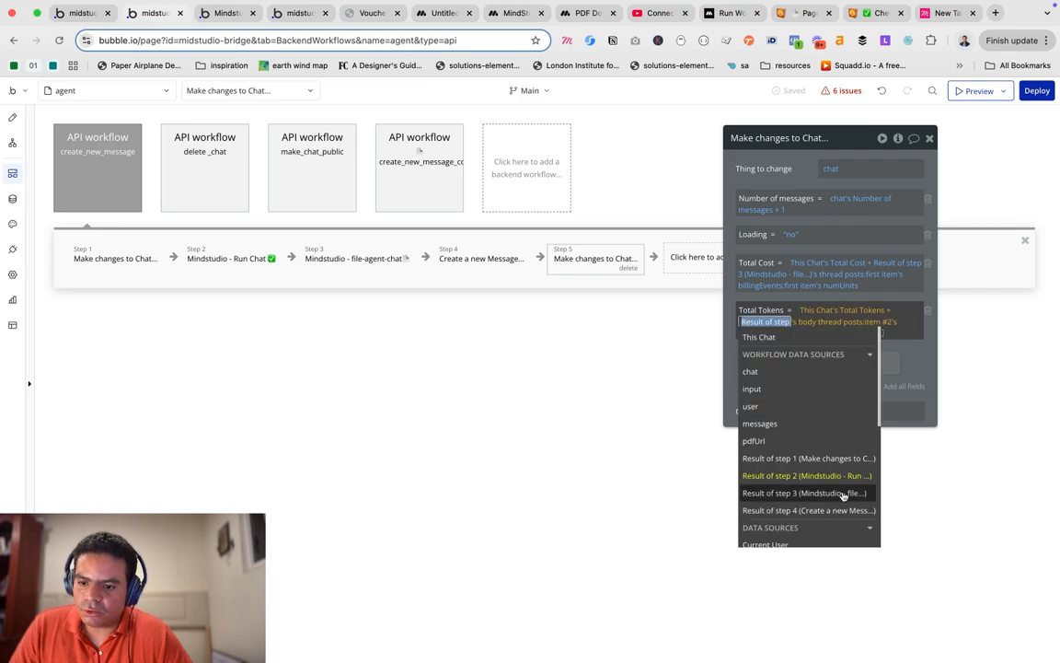
{"action": "left_click", "coordinate": [802, 490]}
{"action": "type", "text": "pos"}
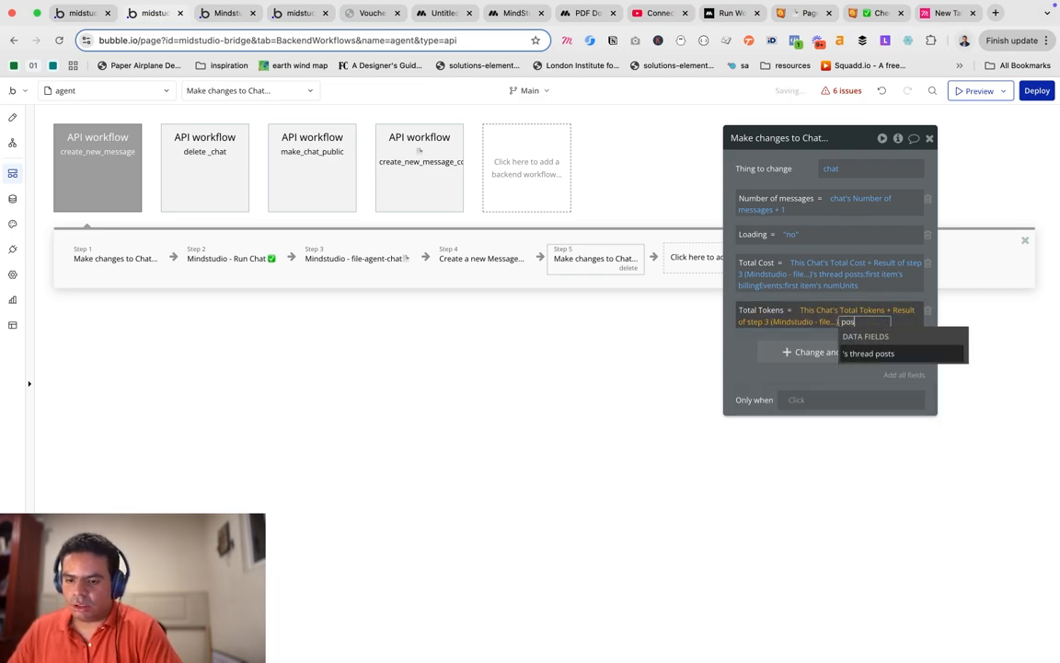
{"action": "left_click", "coordinate": [865, 354]}
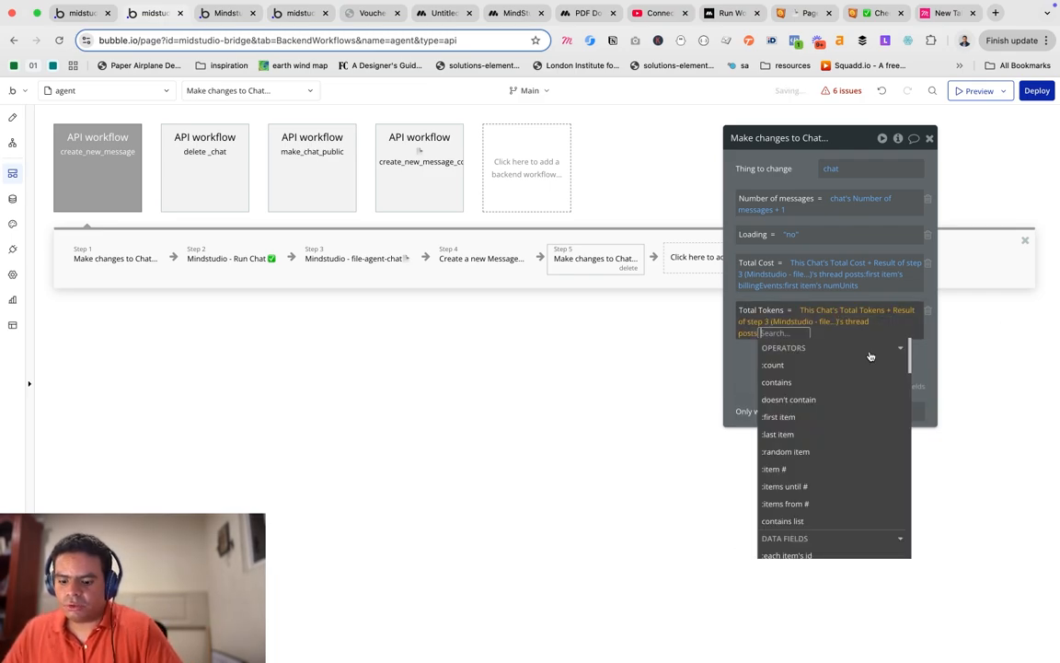
{"action": "type", "text": "fi"}
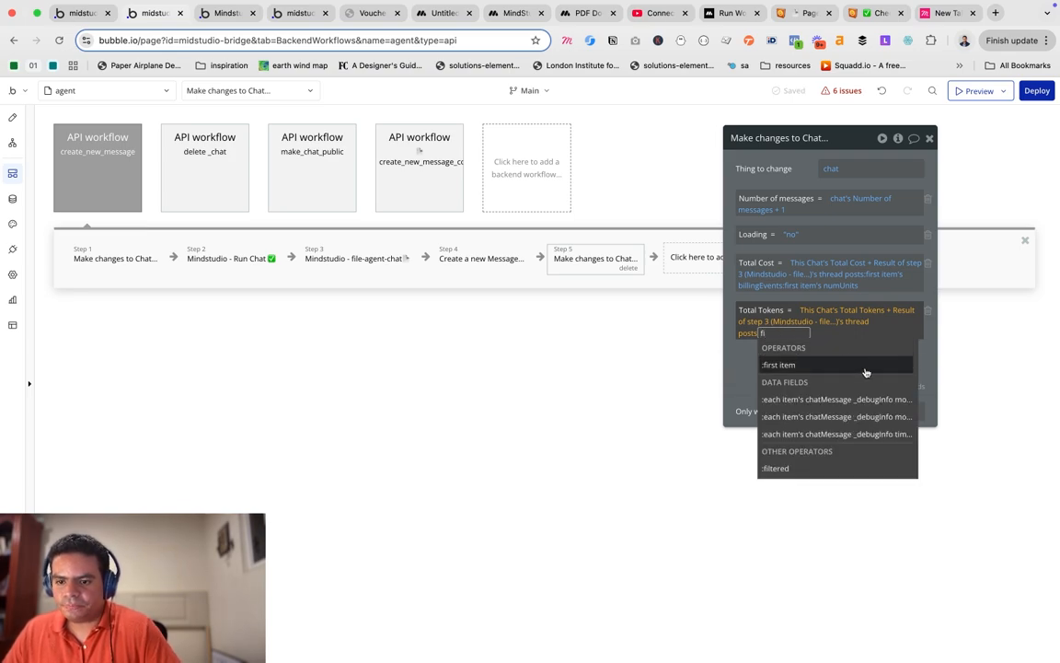
{"action": "left_click", "coordinate": [866, 369]}
{"action": "type", "text": "bill"}
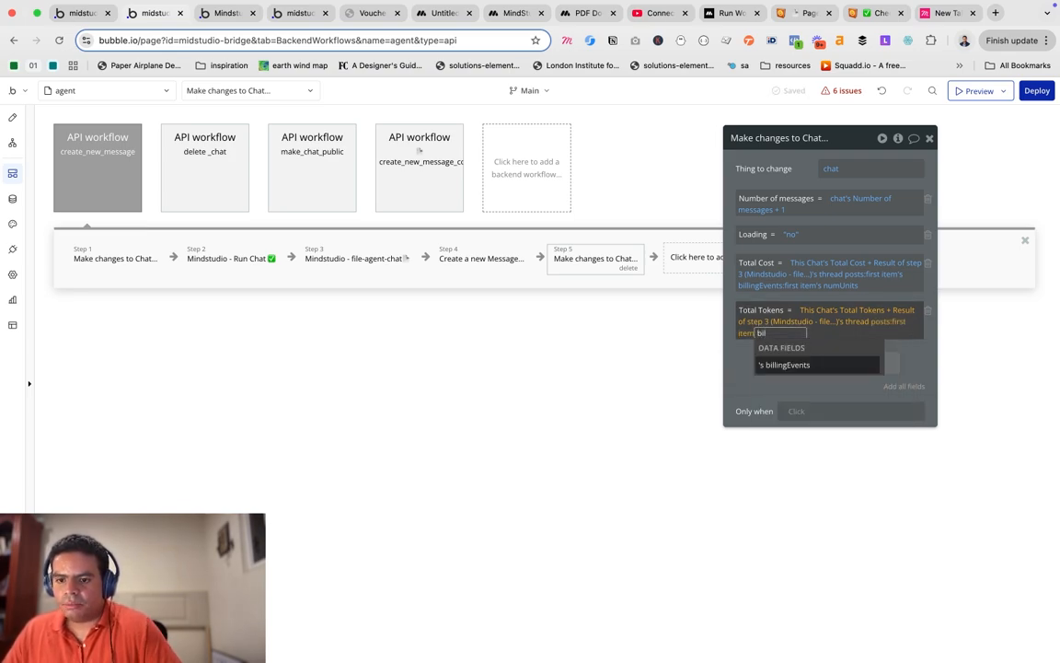
{"action": "left_click", "coordinate": [852, 367]}
{"action": "type", "text": "fi"}
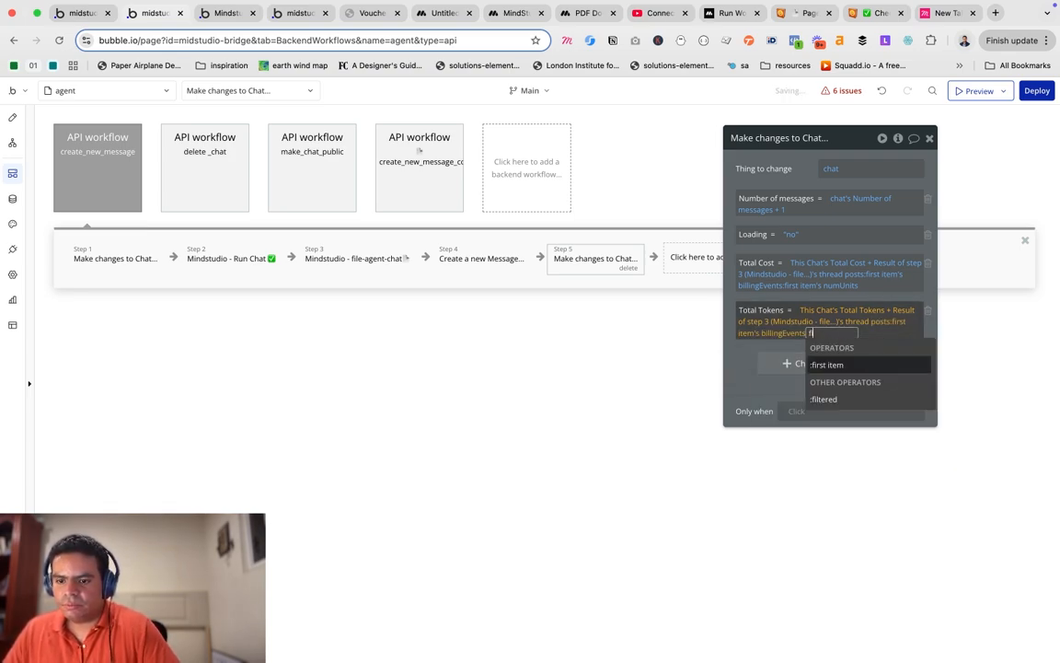
{"action": "left_click", "coordinate": [865, 366]}
{"action": "left_click", "coordinate": [865, 400]}
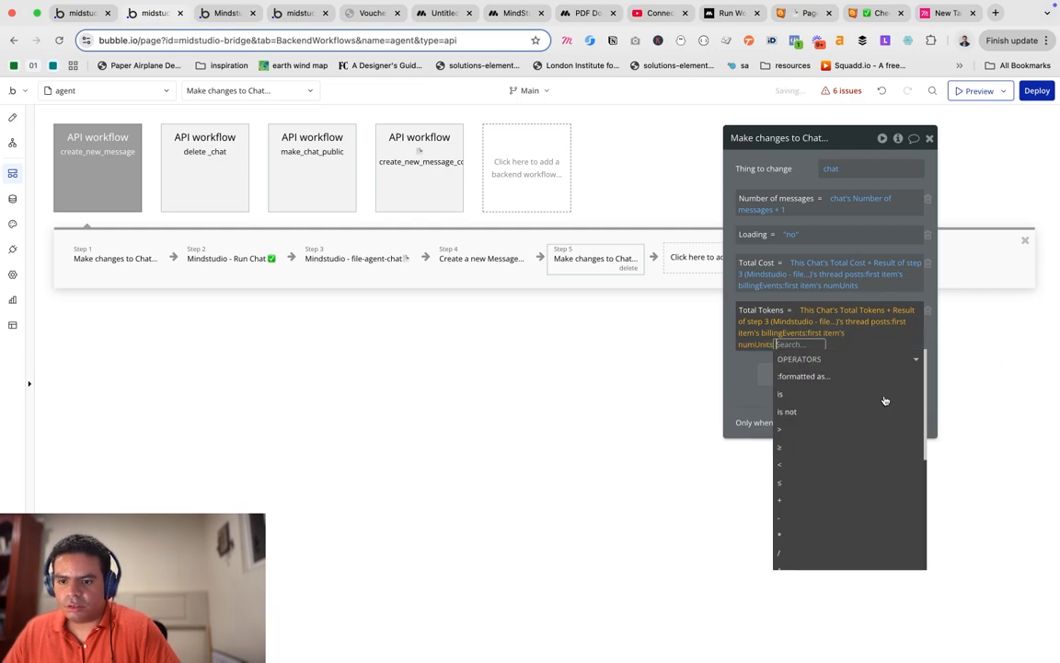
{"action": "left_click", "coordinate": [753, 361]}
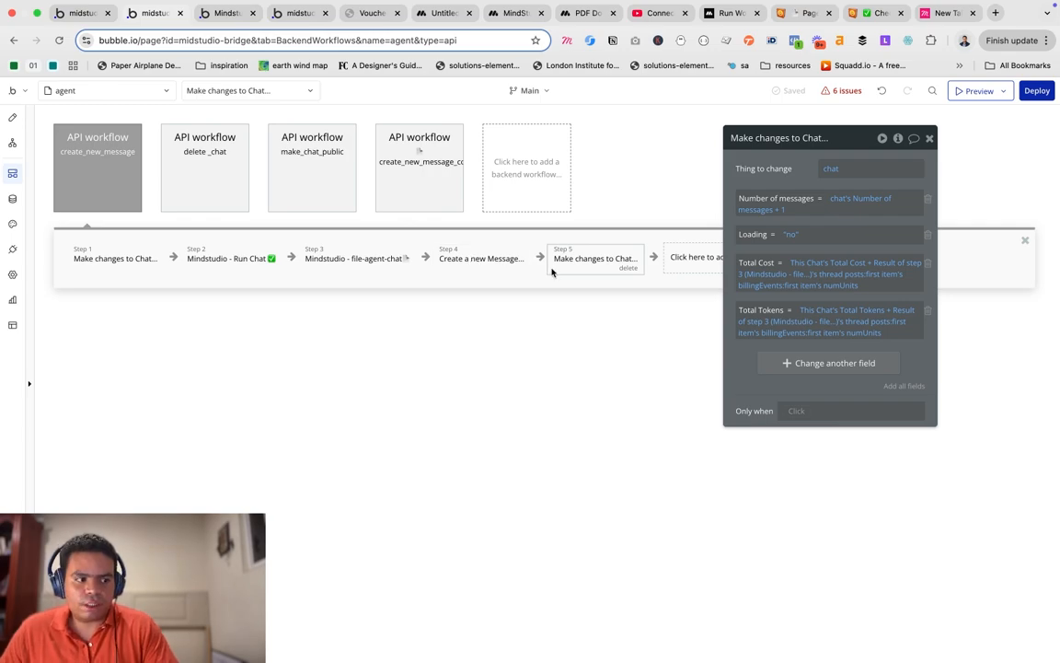
{"action": "left_click", "coordinate": [221, 260]}
{"action": "left_click", "coordinate": [266, 268]}
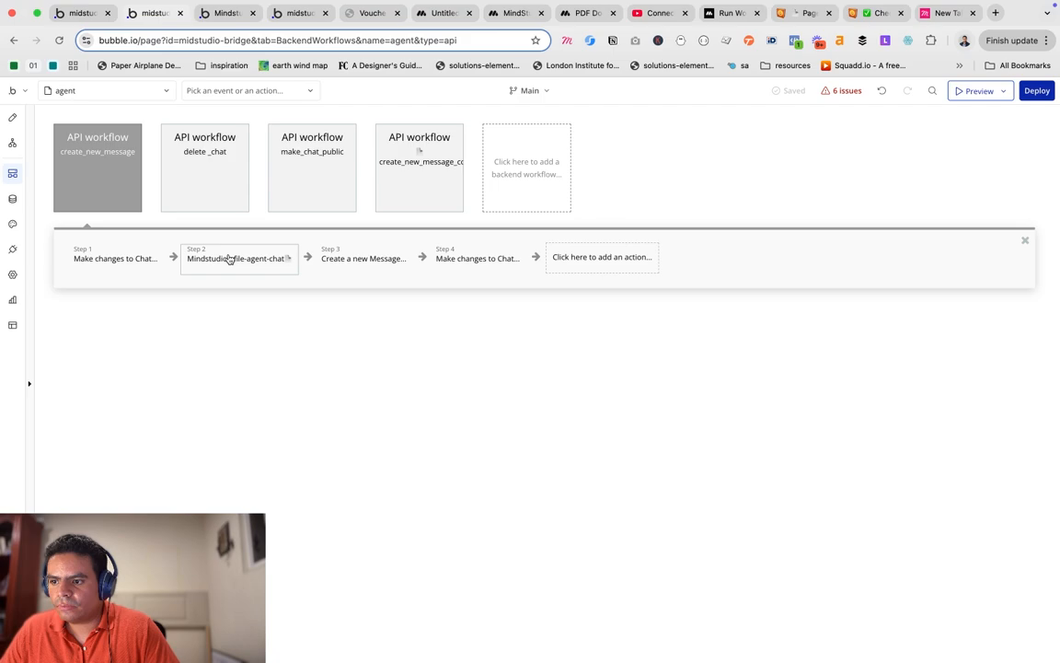
Review the file-agent-chat, Create a new Message and Make changes to Chat steps, then open create_new_message.
{"action": "left_click", "coordinate": [230, 258]}
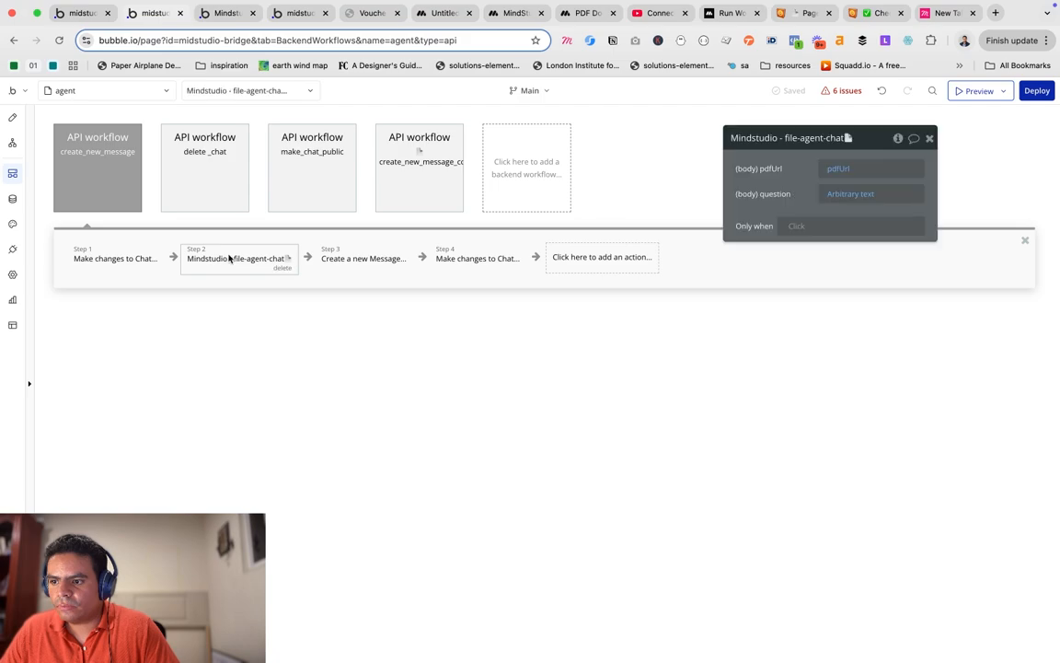
{"action": "left_click", "coordinate": [366, 261]}
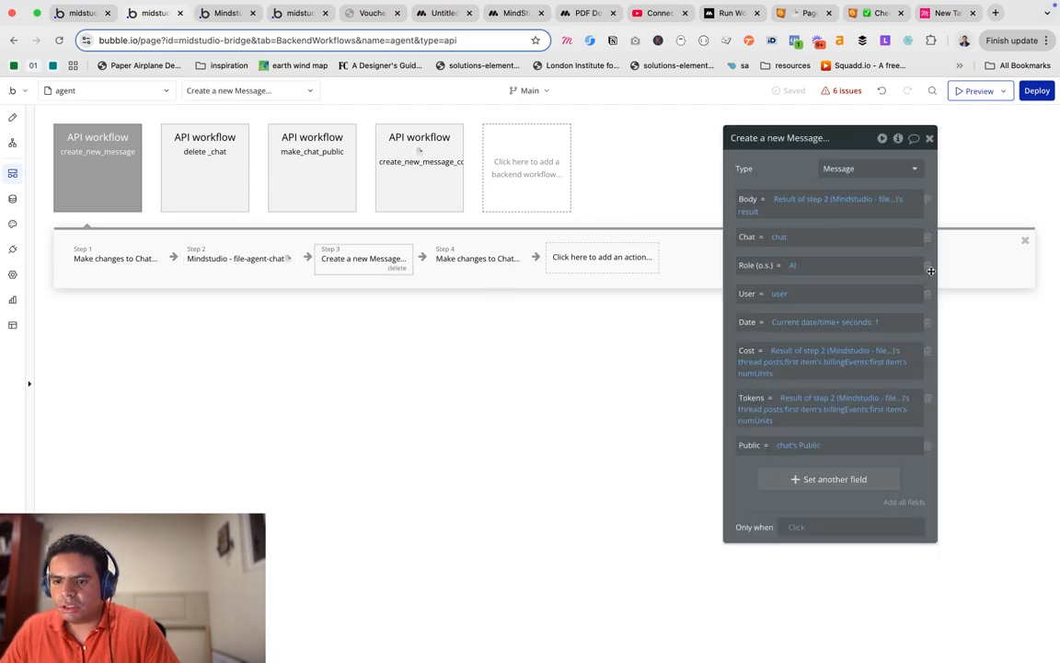
{"action": "left_click", "coordinate": [479, 262]}
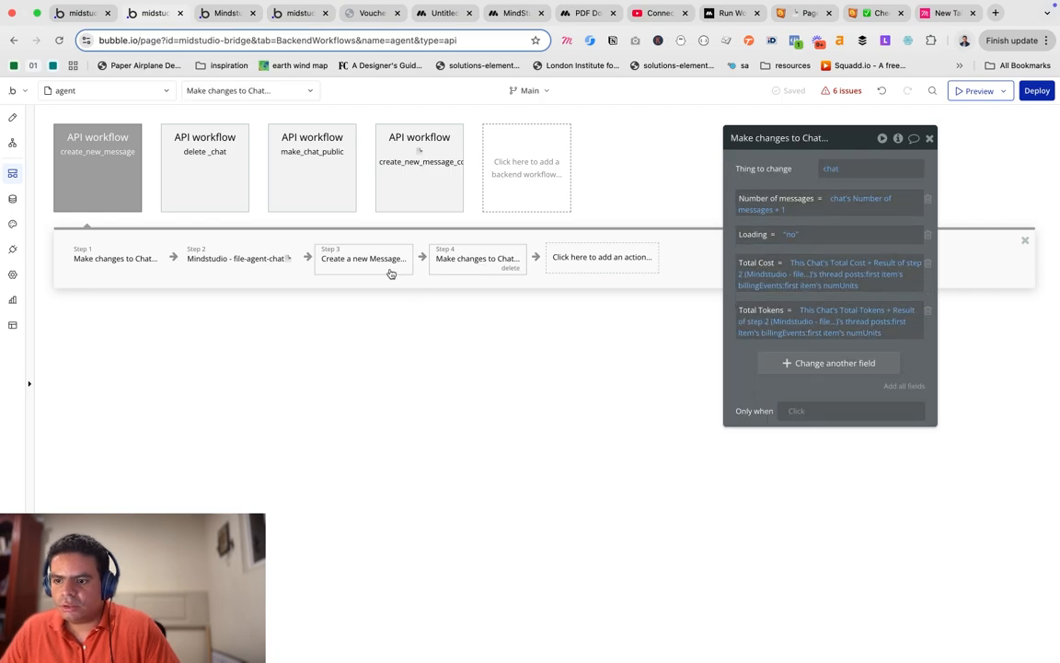
{"action": "left_click", "coordinate": [109, 191]}
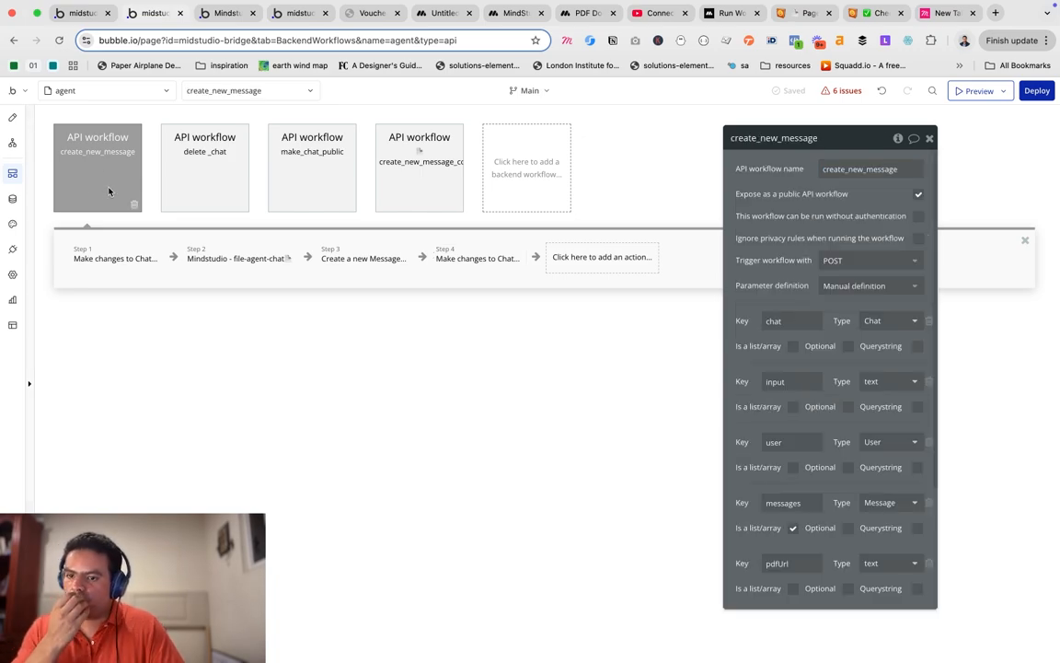
Review create_new_message's chat, input, user, messages and pdfUrl parameters, then go to the agent page design.
{"action": "left_click_drag", "start_coordinate": [802, 360], "coordinate": [781, 340]}
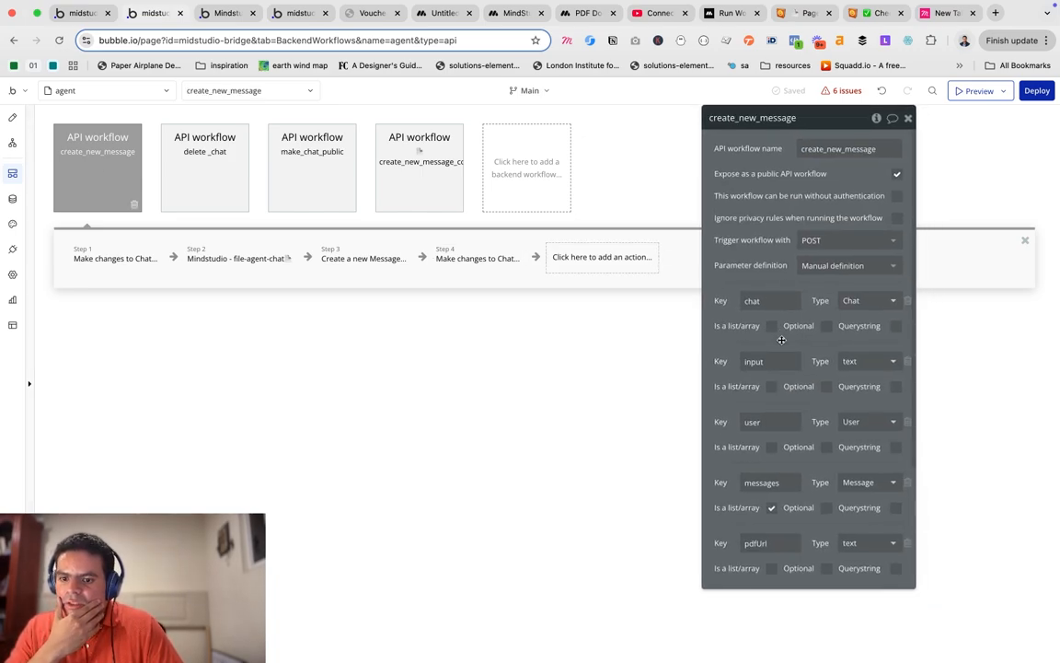
{"action": "scroll", "coordinate": [782, 340], "scroll_direction": "down", "scroll_amount": 4}
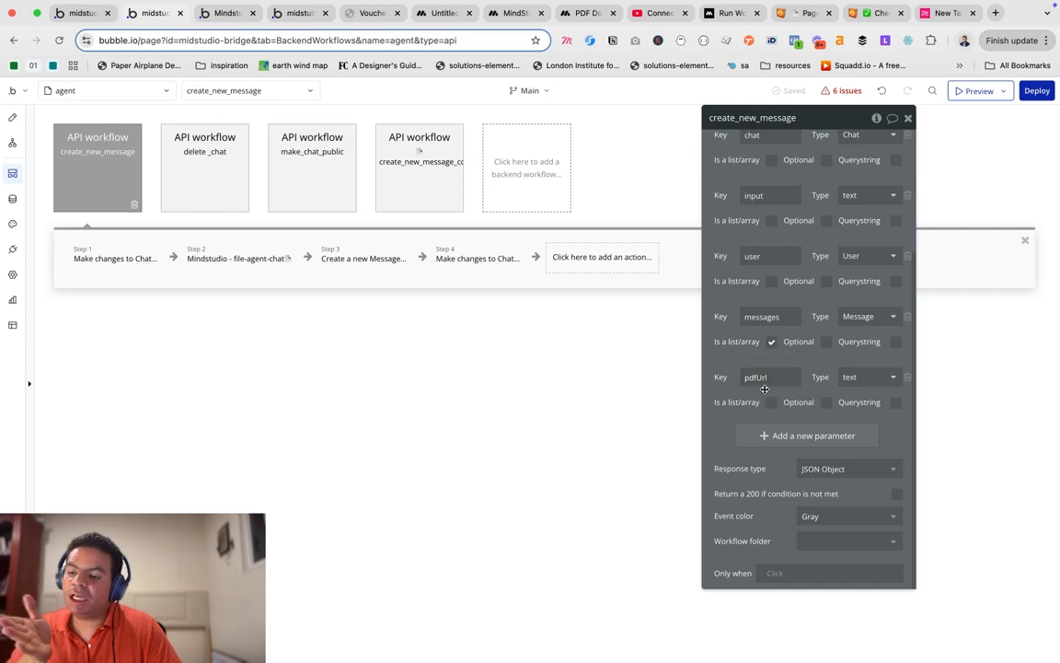
{"action": "left_click", "coordinate": [8, 121]}
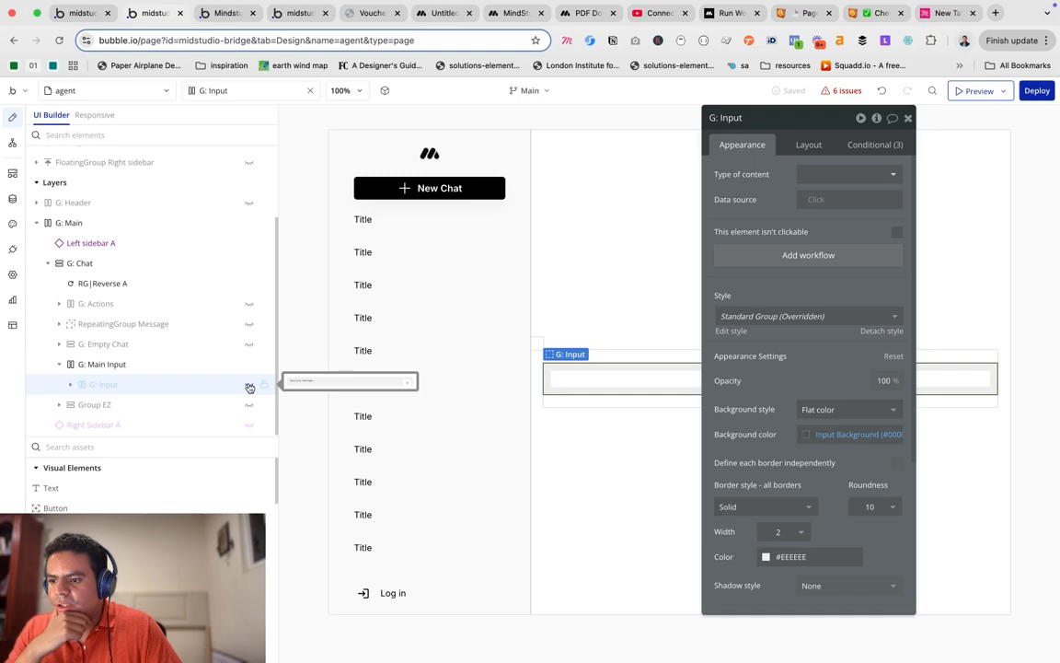
Unhide Icon Send, review its empty-path send workflow, then show the backend API workflows.
{"action": "left_click", "coordinate": [249, 386]}
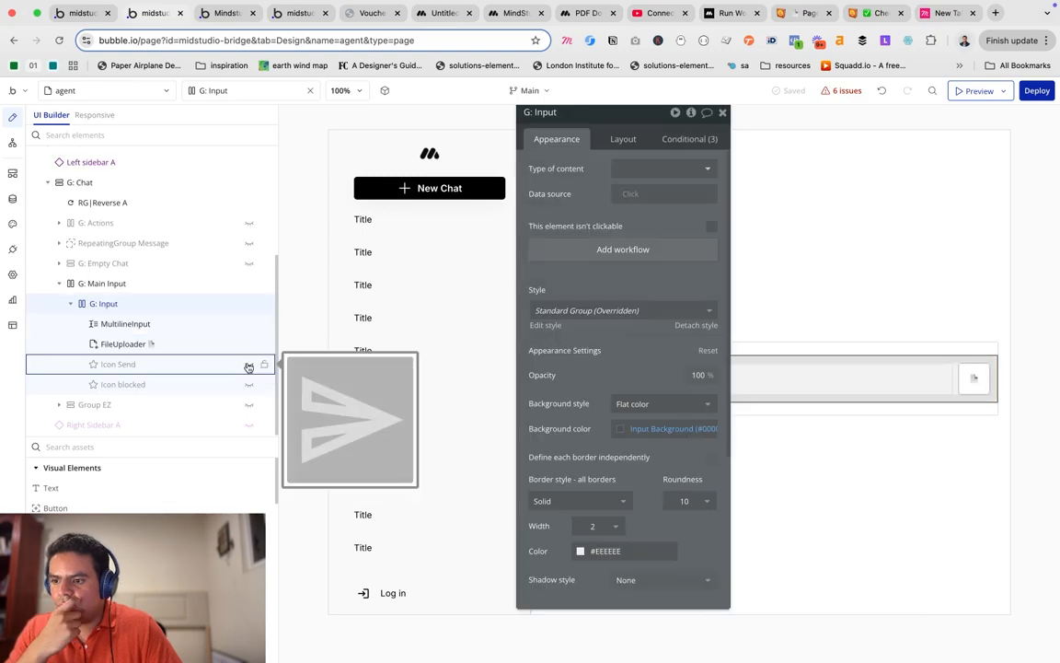
{"action": "left_click", "coordinate": [249, 366]}
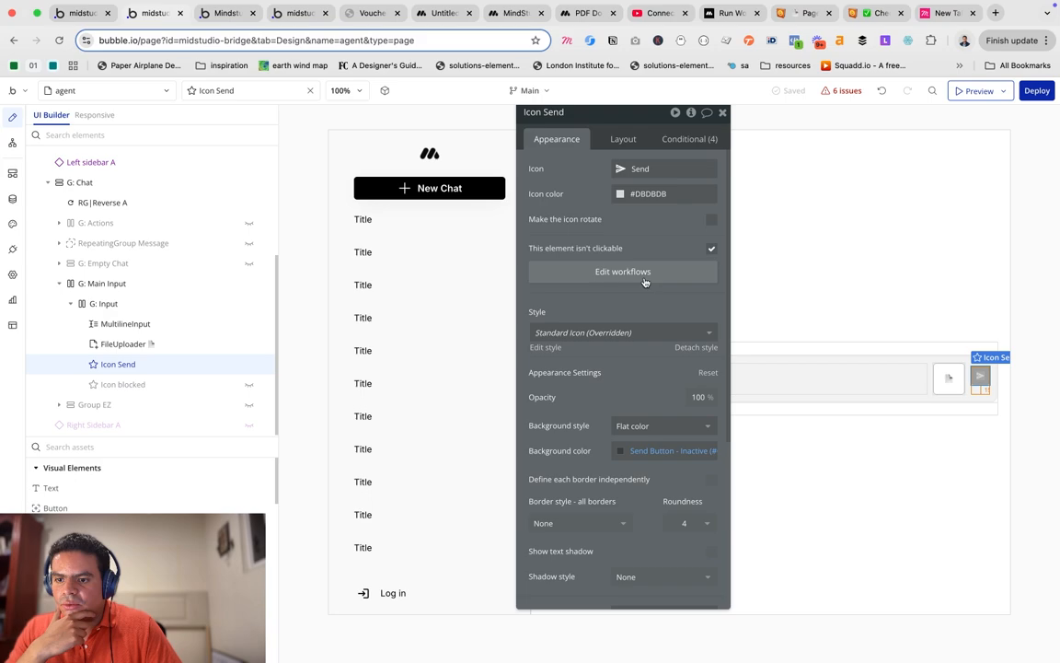
{"action": "left_click", "coordinate": [643, 278]}
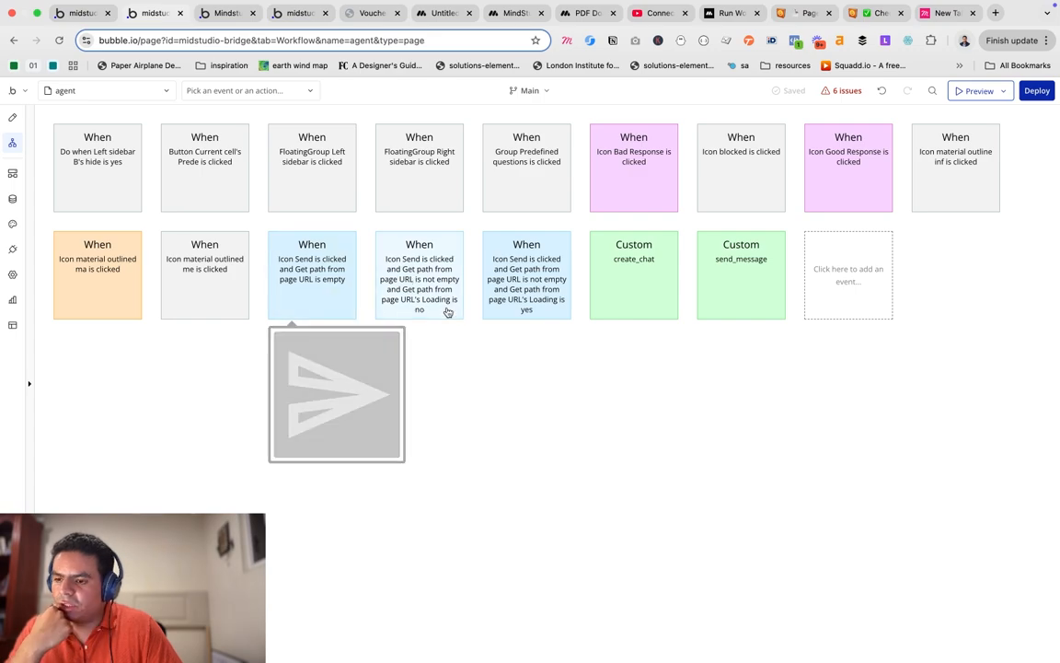
{"action": "left_click", "coordinate": [327, 295]}
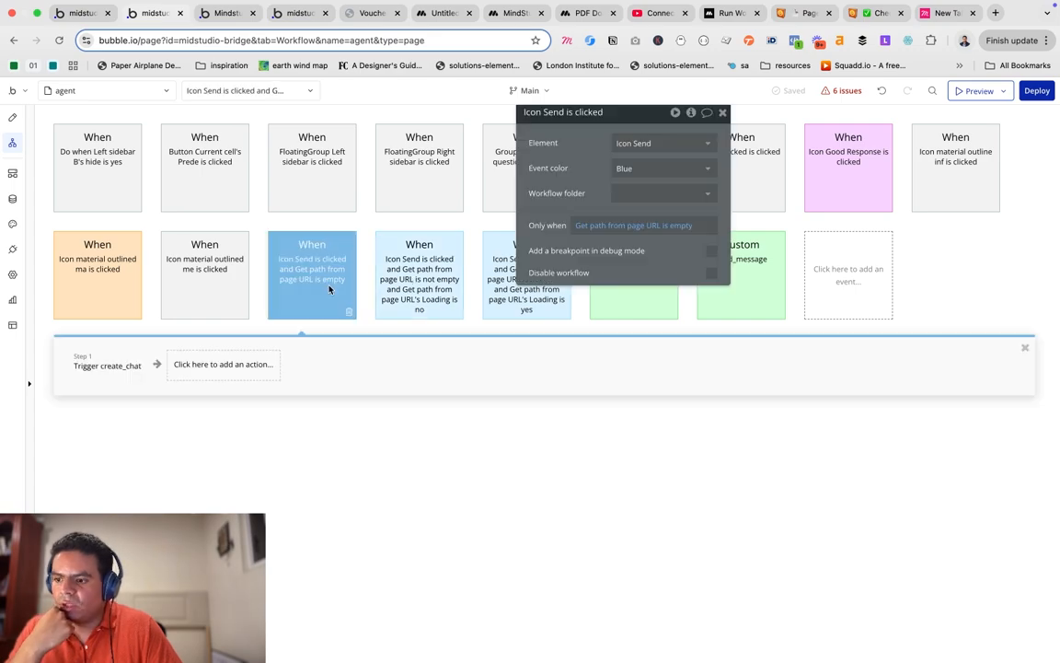
{"action": "left_click_drag", "start_coordinate": [666, 266], "coordinate": [588, 246]}
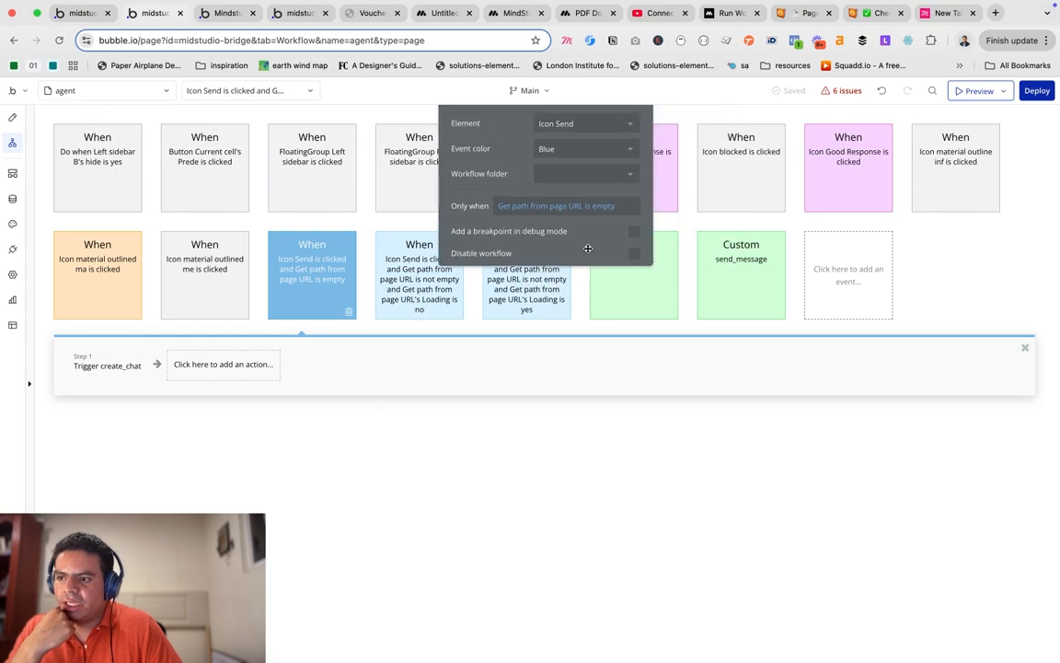
{"action": "left_click", "coordinate": [12, 173]}
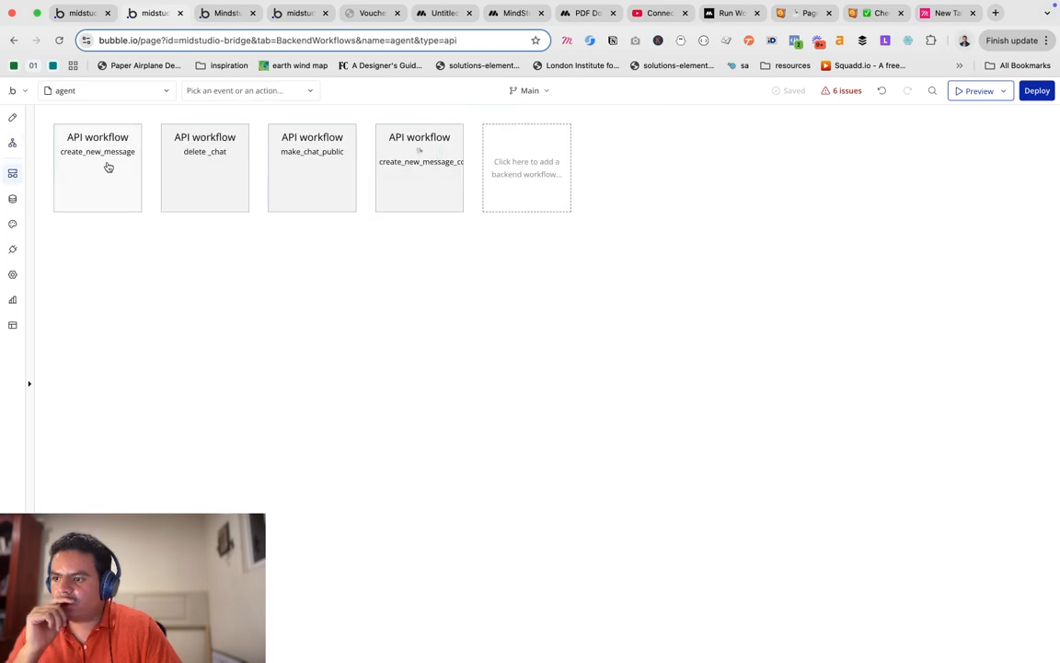
Check create_new_message's parameters including pdfUrl, then open the create_chat custom event's six steps.
{"action": "left_click", "coordinate": [108, 167]}
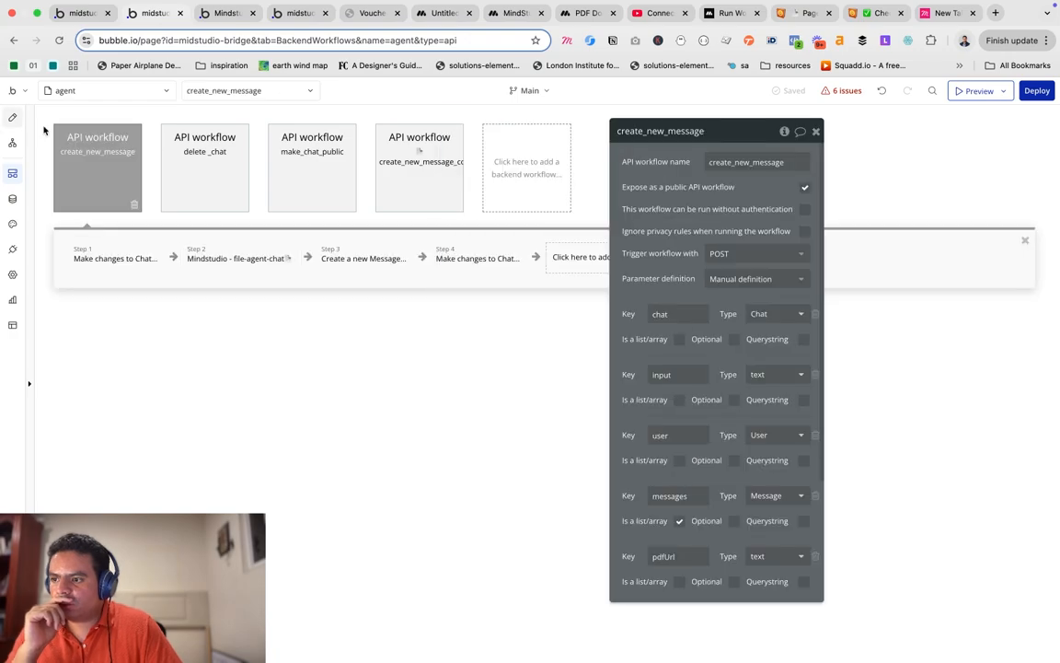
{"action": "left_click", "coordinate": [14, 144]}
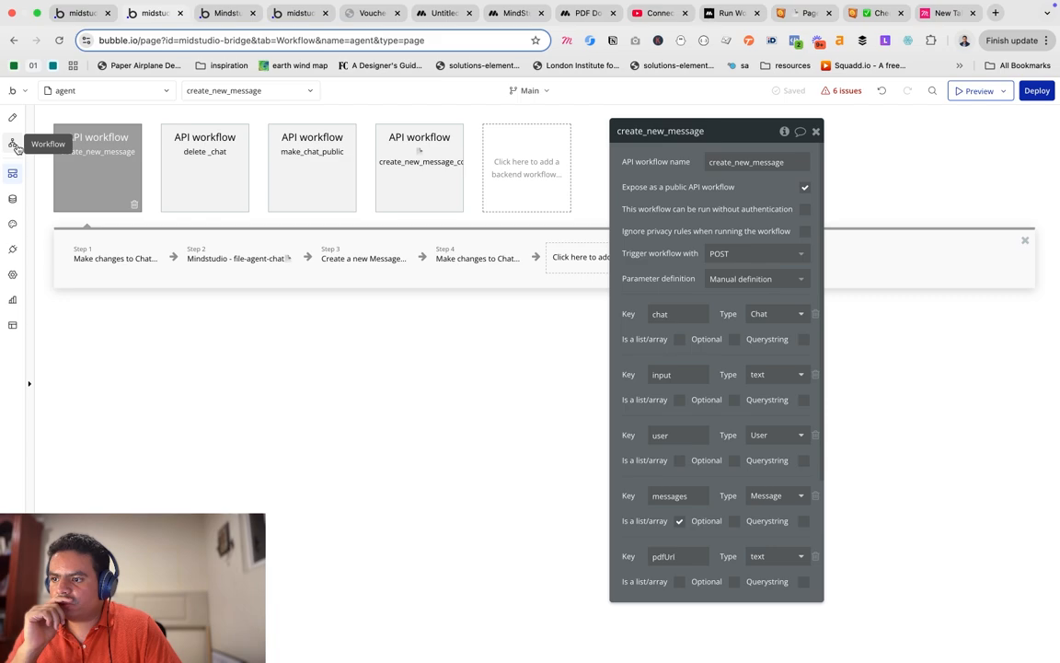
{"action": "left_click", "coordinate": [14, 145]}
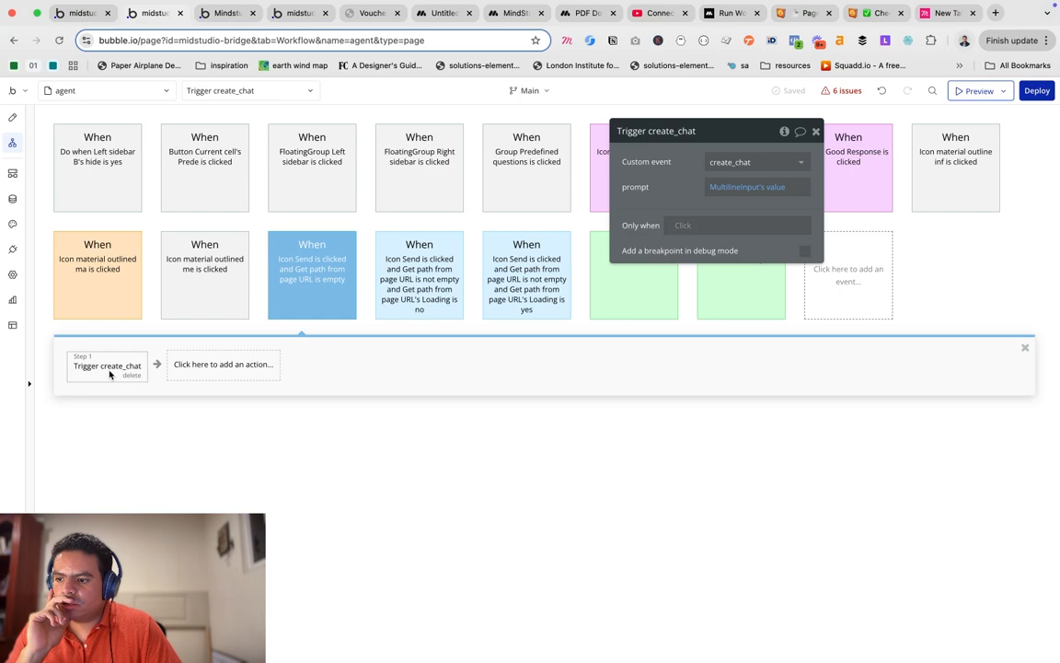
{"action": "left_click", "coordinate": [633, 294]}
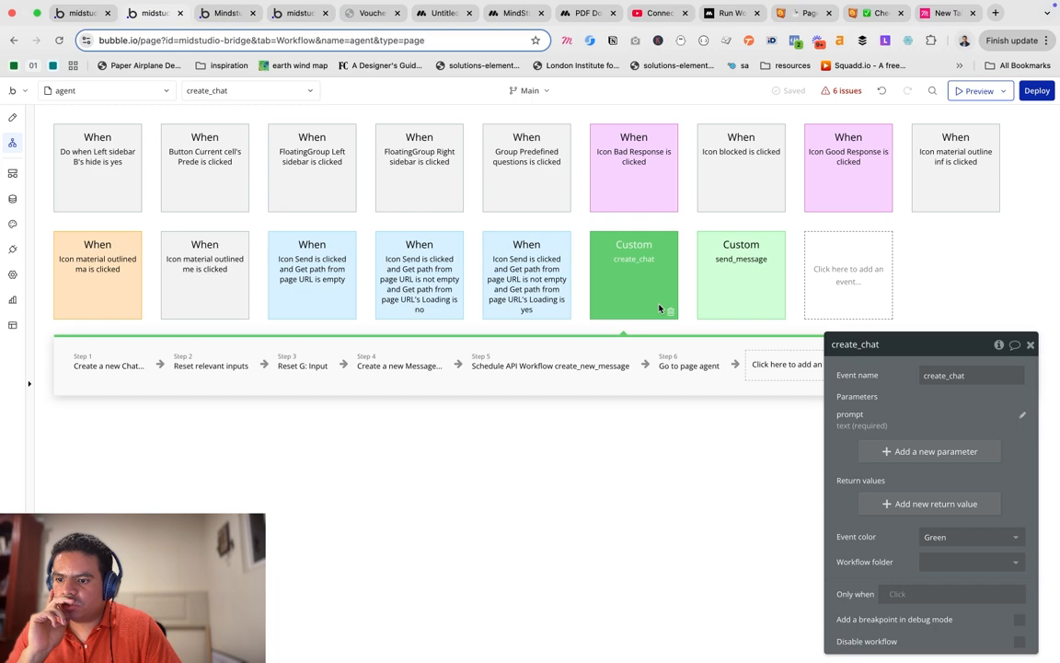
Open create_chat's Step 5 scheduling create_new_message and begin editing its empty pdfUrl value.
{"action": "left_click", "coordinate": [550, 365]}
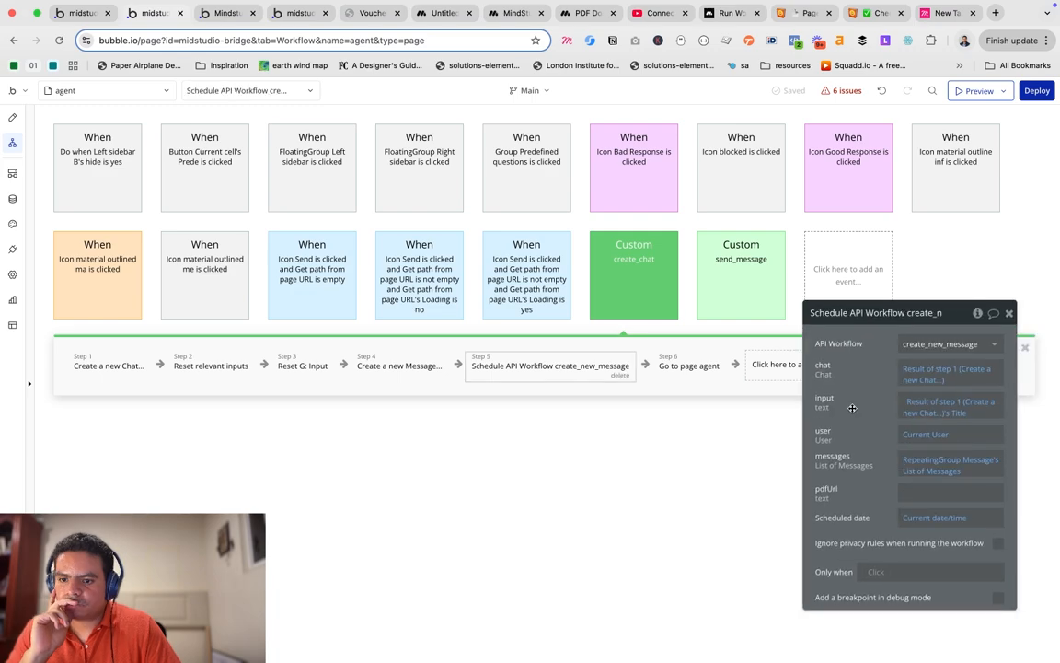
{"action": "left_click_drag", "start_coordinate": [852, 408], "coordinate": [845, 365]}
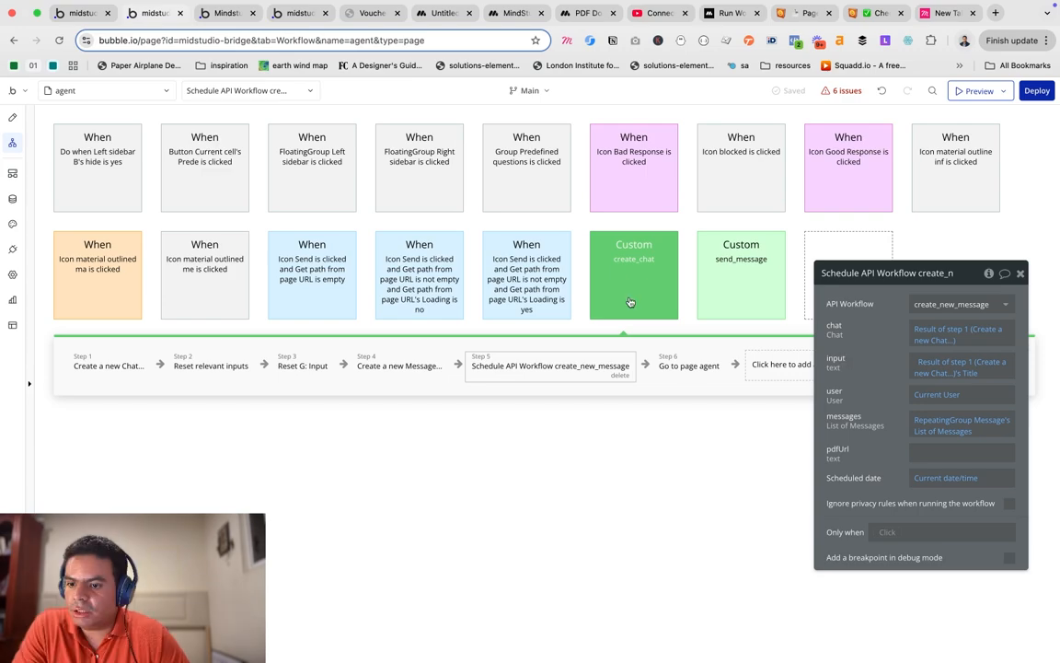
{"action": "left_click", "coordinate": [738, 294]}
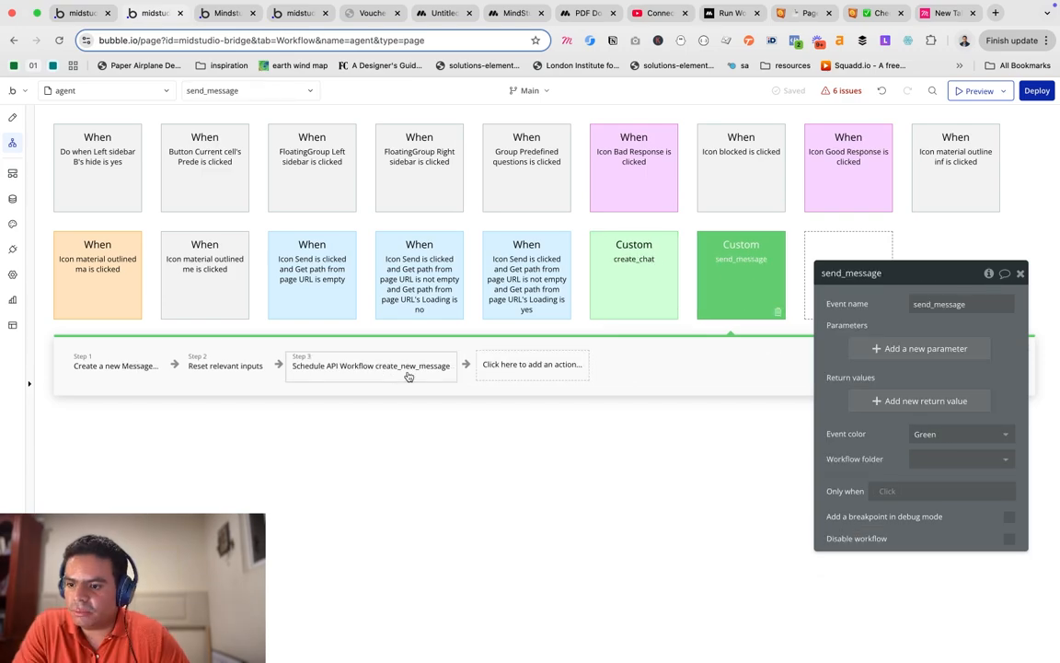
{"action": "left_click", "coordinate": [630, 303]}
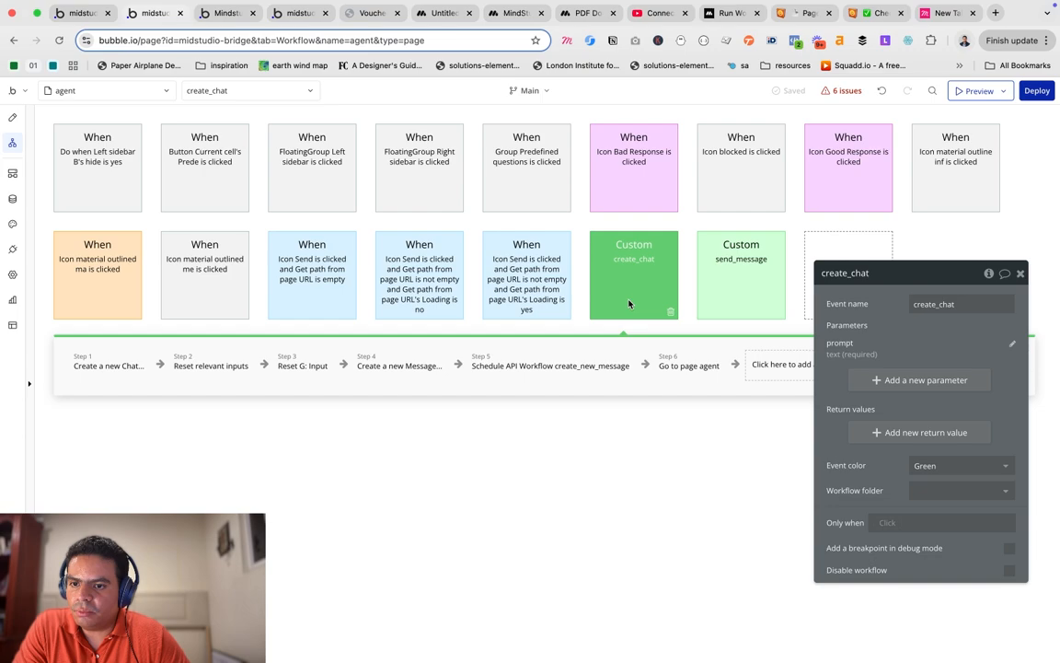
{"action": "left_click", "coordinate": [532, 372]}
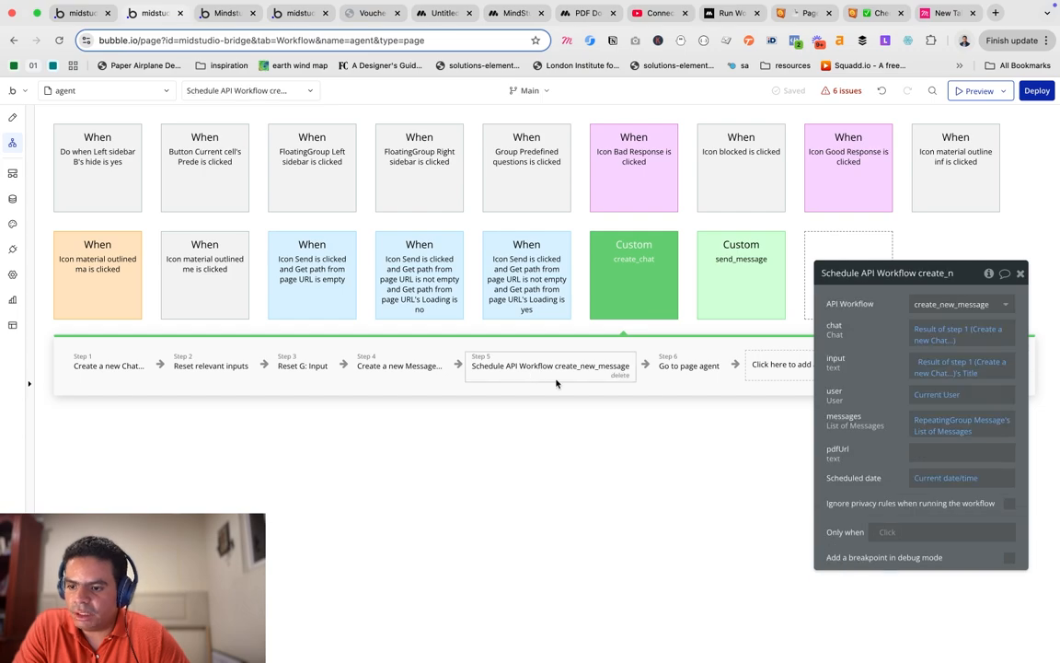
{"action": "left_click", "coordinate": [924, 453]}
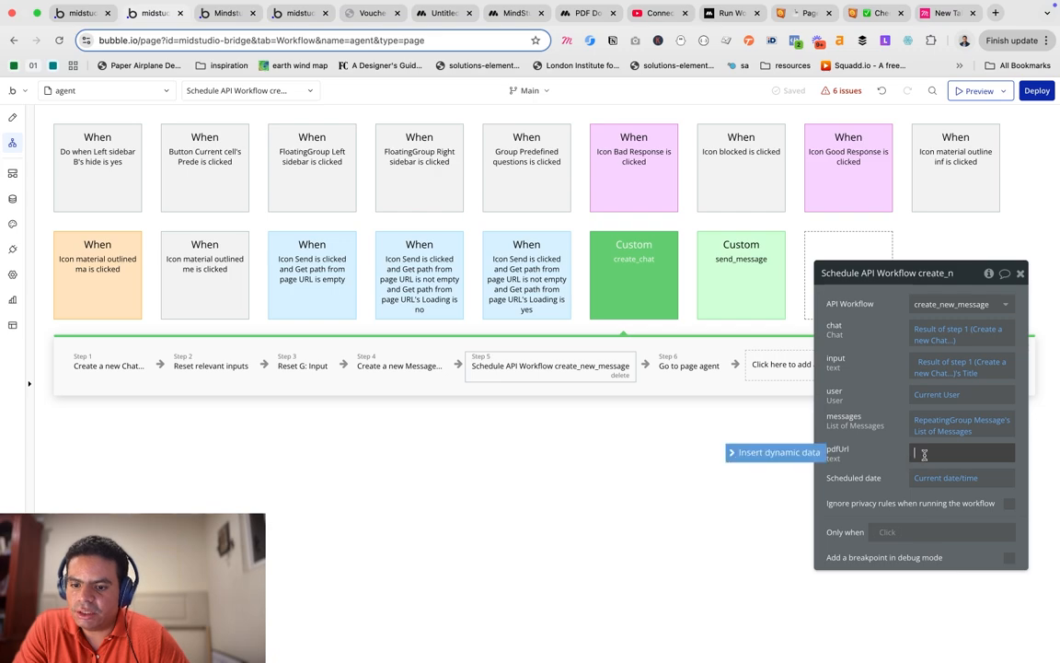
Set Step 5's pdfUrl to FileUploader's value's URL, then review Step 1 Create a new Chat.
{"action": "left_click", "coordinate": [916, 451]}
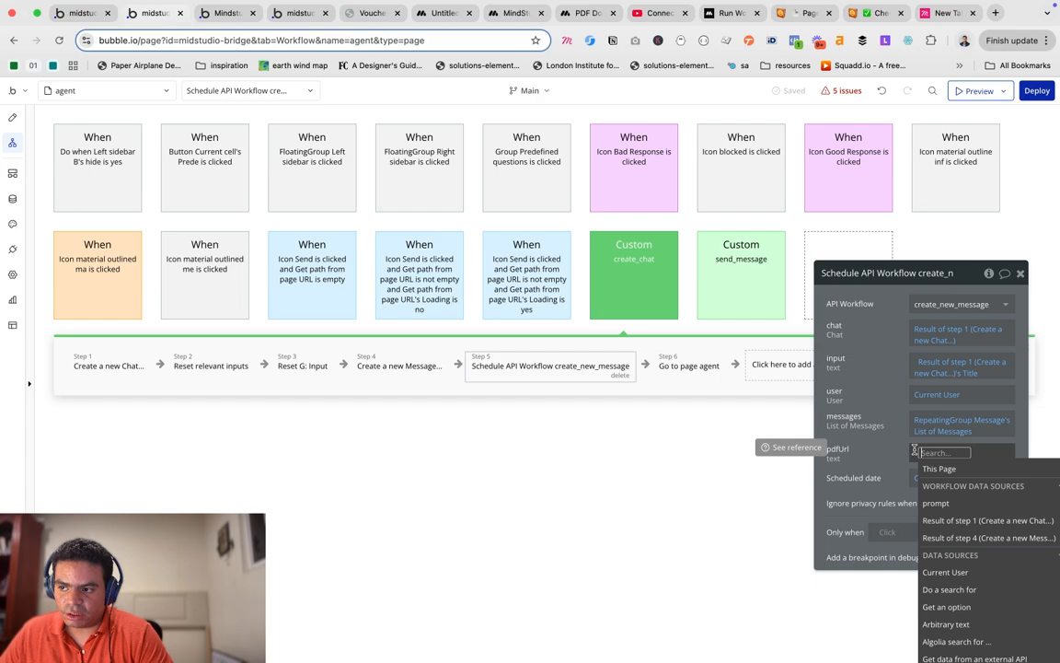
{"action": "type", "text": "inp"}
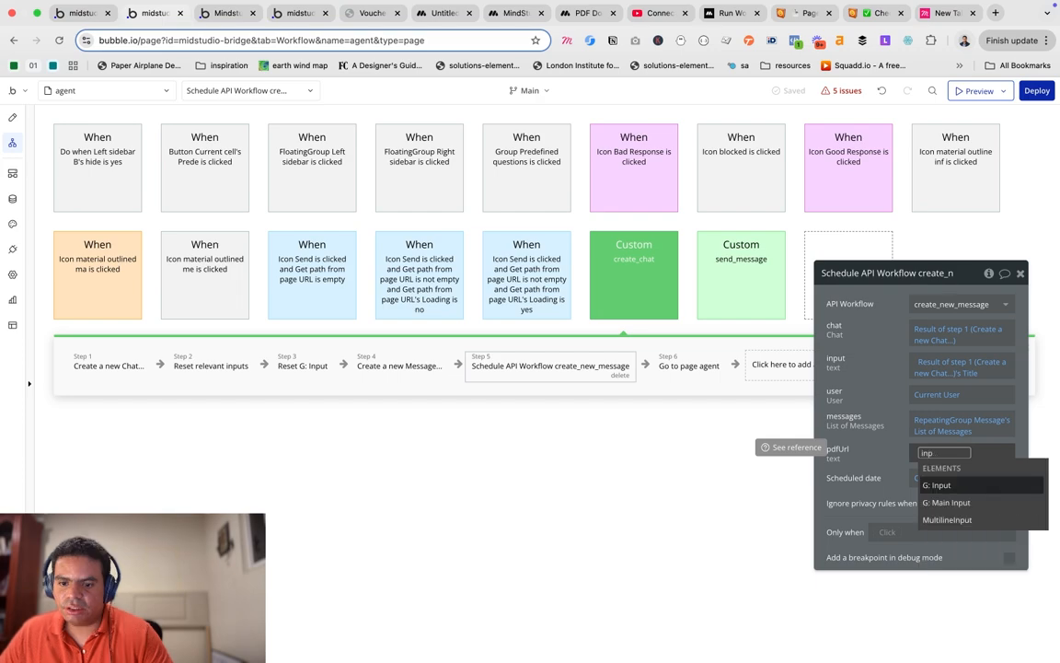
{"action": "key", "text": "BackSpace"}
{"action": "key", "text": "BackSpace"}
{"action": "key", "text": "BackSpace"}
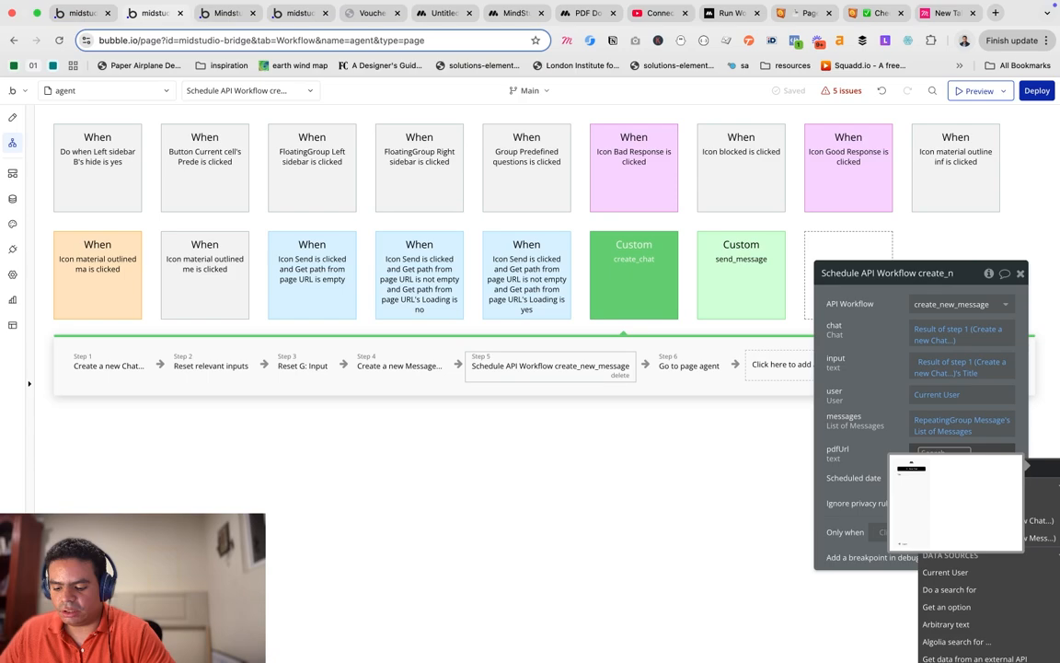
{"action": "left_click", "coordinate": [978, 468]}
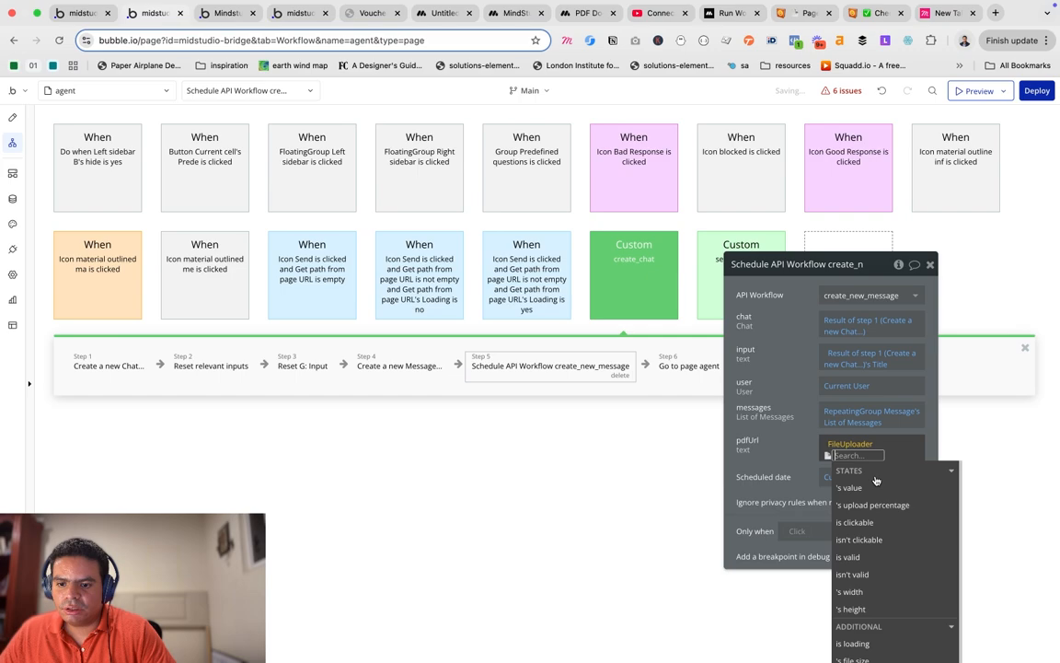
{"action": "left_click", "coordinate": [874, 486]}
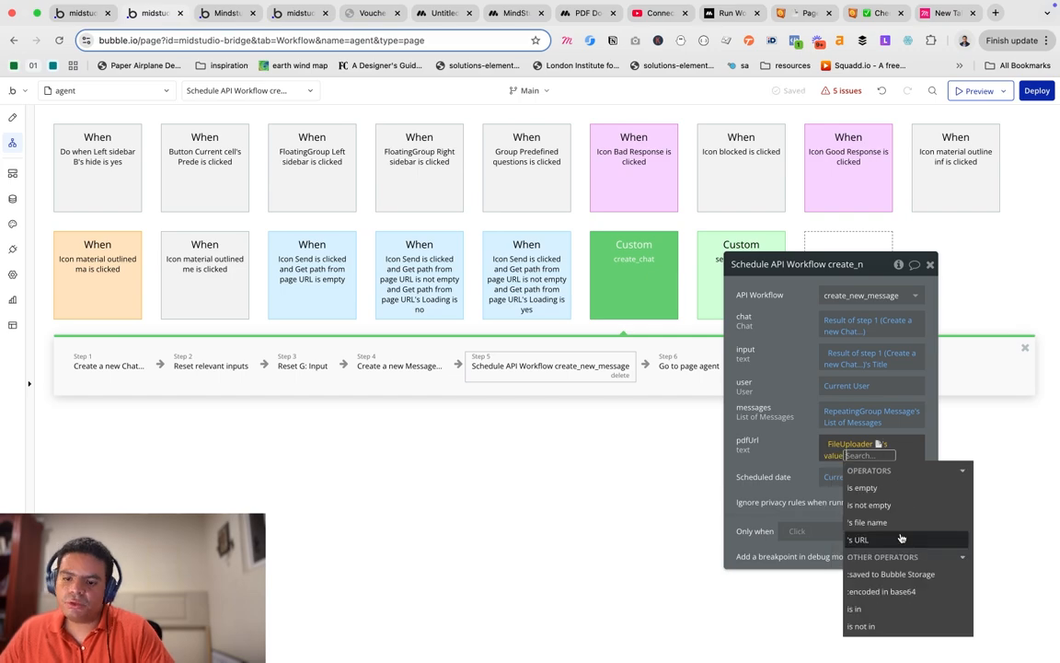
{"action": "left_click", "coordinate": [901, 538]}
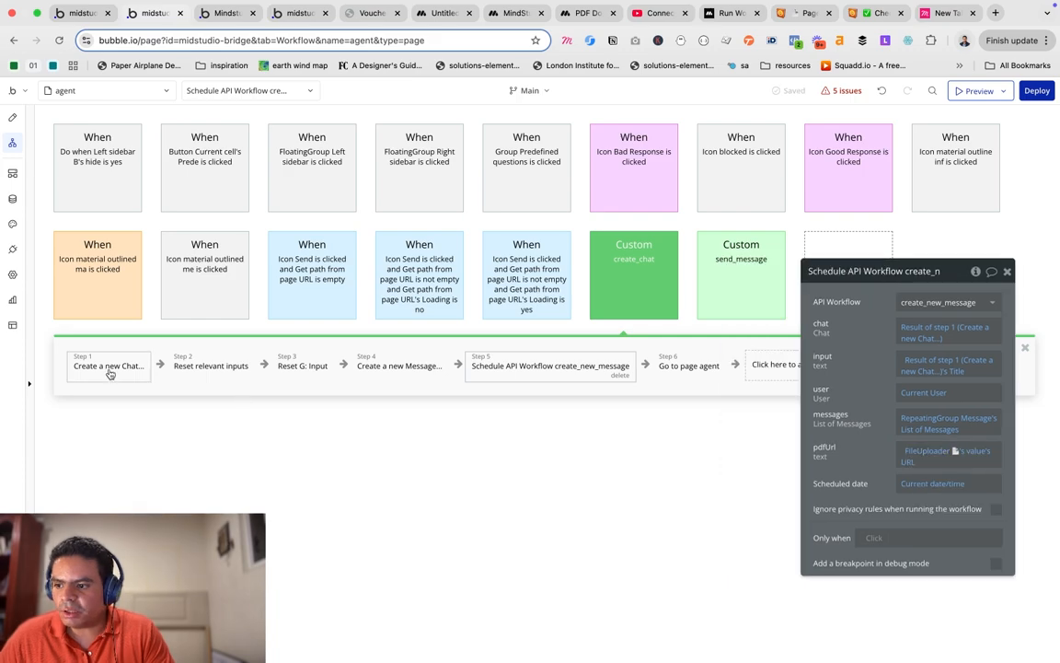
{"action": "left_click", "coordinate": [109, 366]}
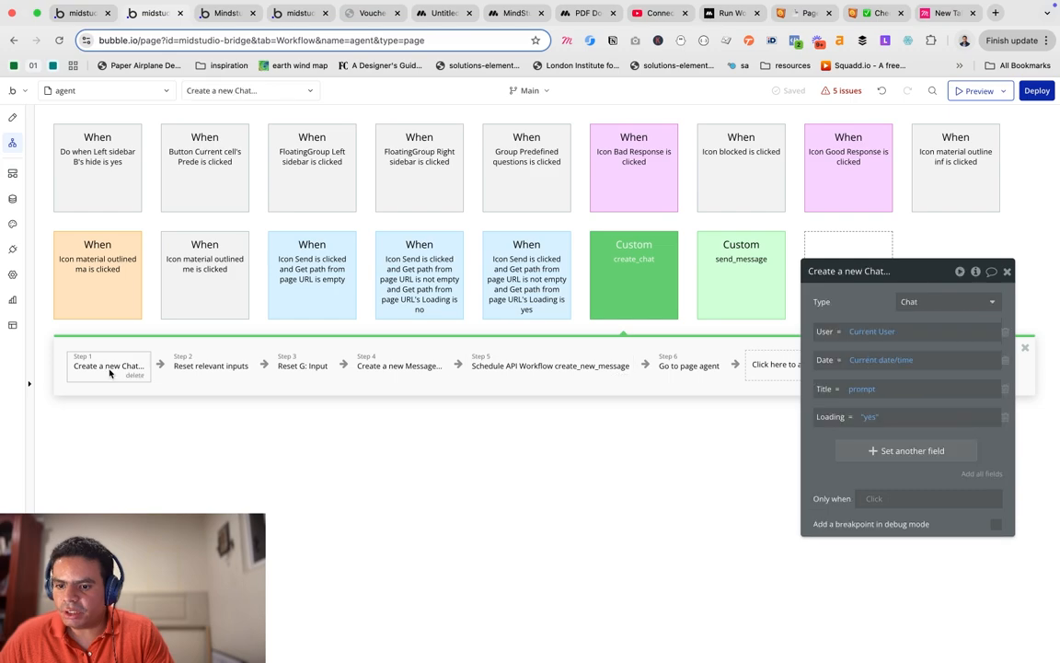
In Step 4 Create a new Message, add another field row and list the Message fields.
{"action": "left_click", "coordinate": [210, 366]}
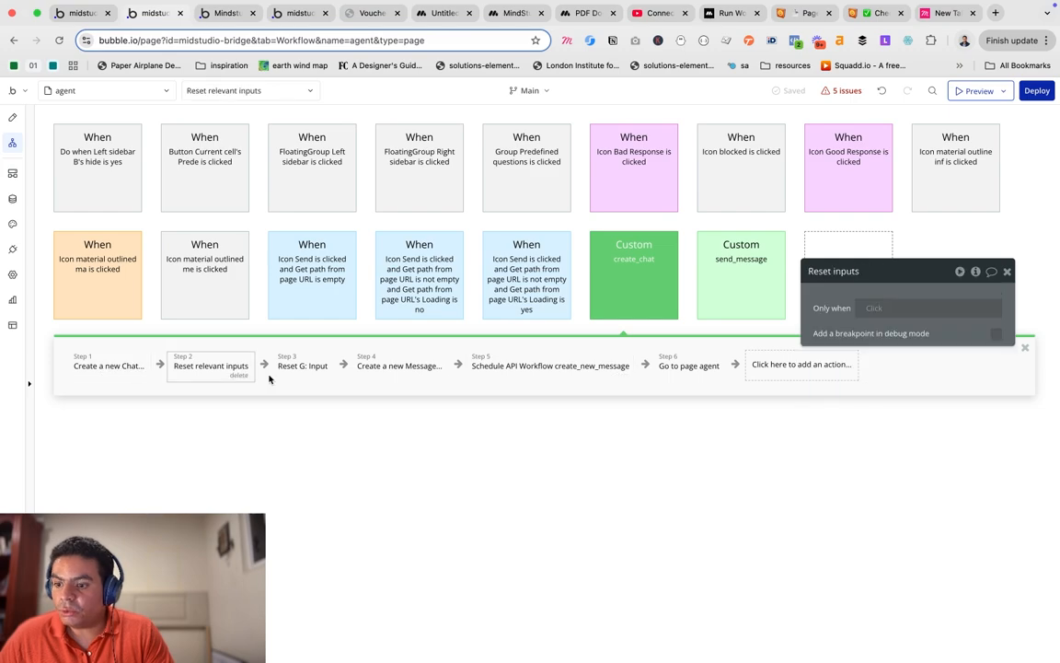
{"action": "left_click", "coordinate": [399, 366]}
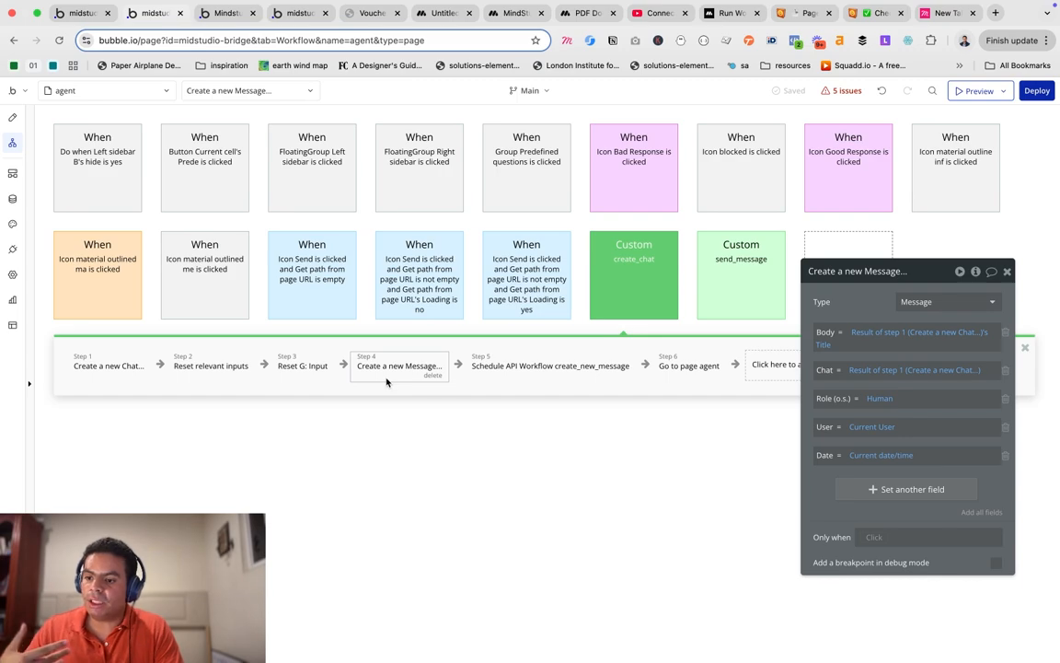
{"action": "left_click", "coordinate": [911, 492]}
{"action": "left_click", "coordinate": [828, 482]}
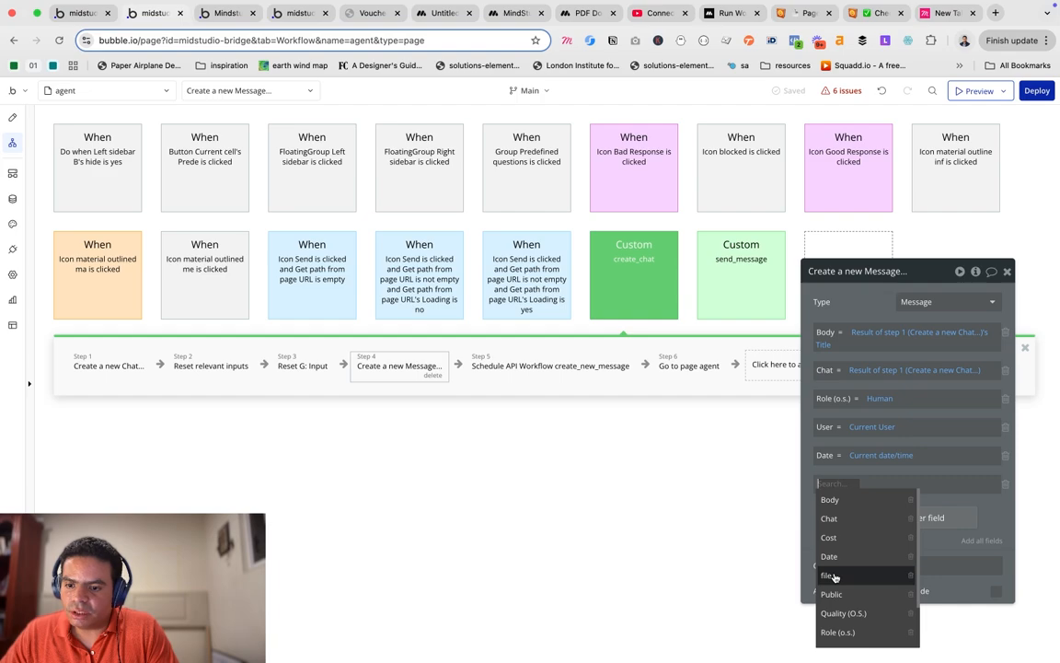
Add a file-type field named 'document' to the Message data type.
{"action": "left_click", "coordinate": [13, 199]}
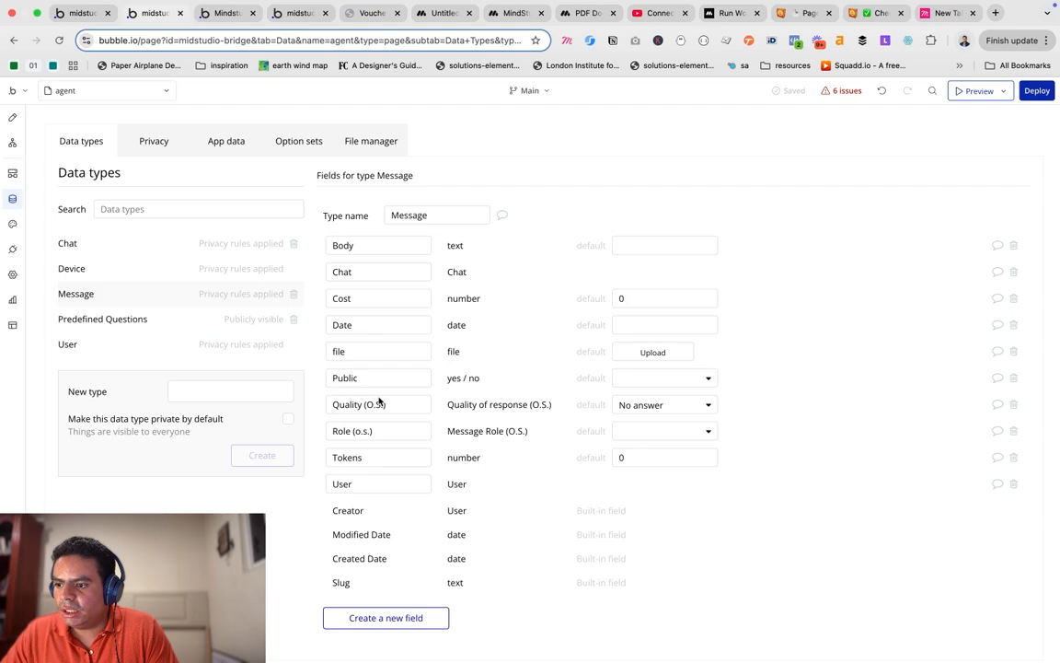
{"action": "left_click", "coordinate": [408, 620]}
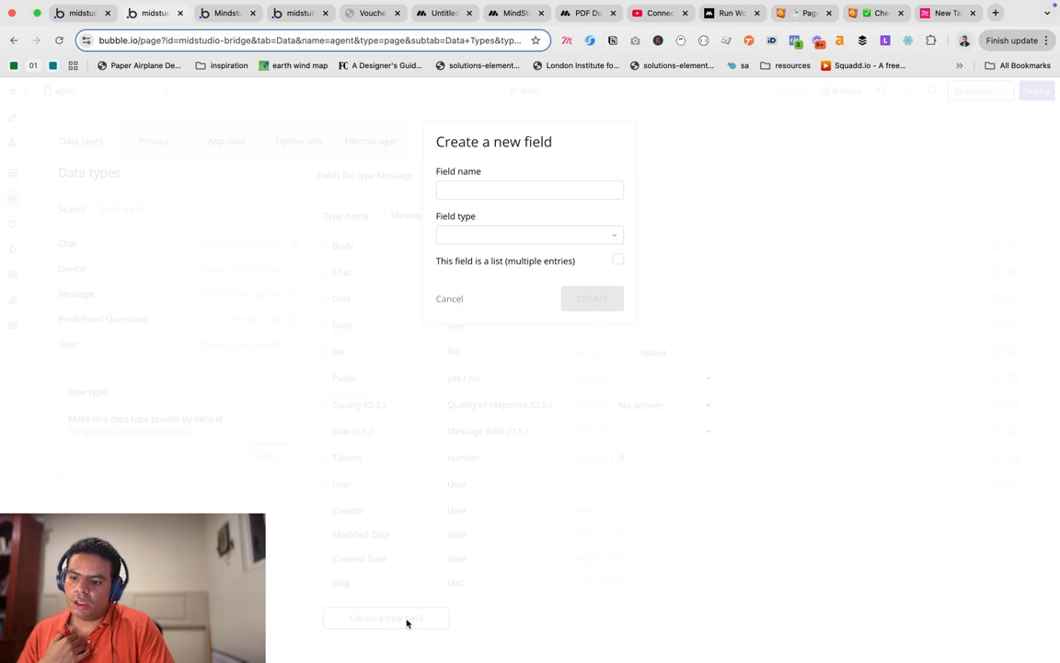
{"action": "type", "text": "document"}
{"action": "key", "text": "Tab"}
{"action": "type", "text": "fil"}
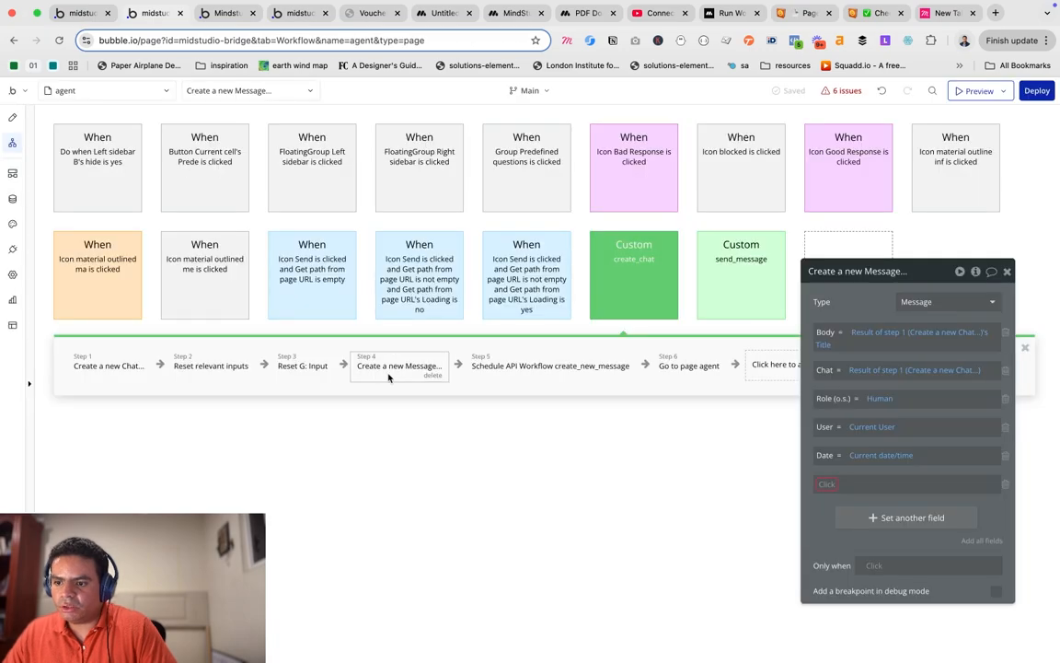
{"action": "left_click", "coordinate": [827, 483]}
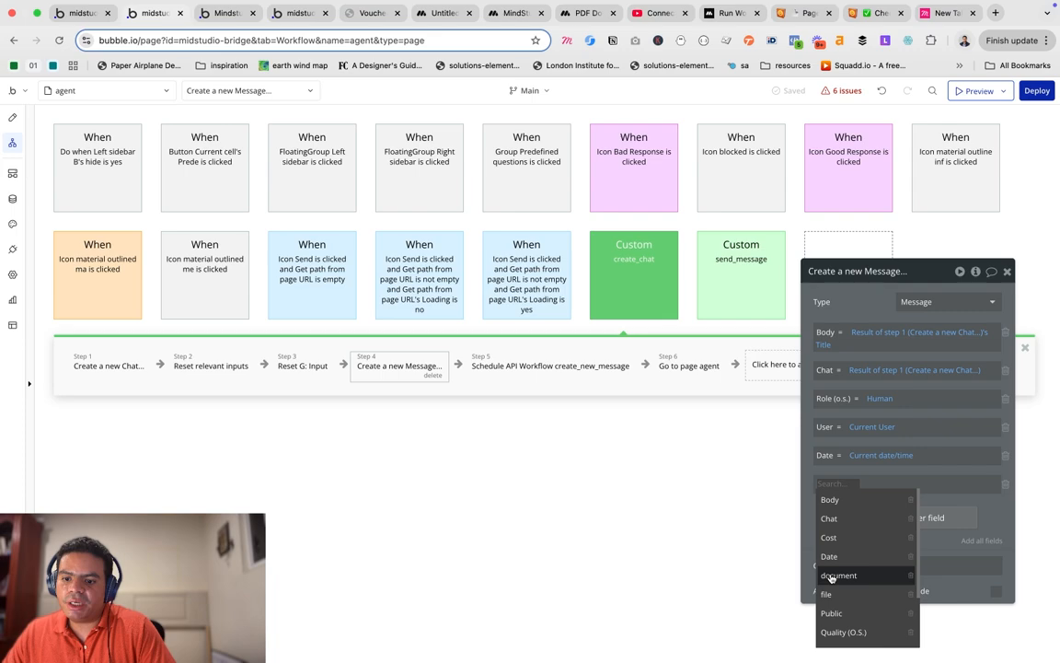
{"action": "left_click", "coordinate": [833, 575]}
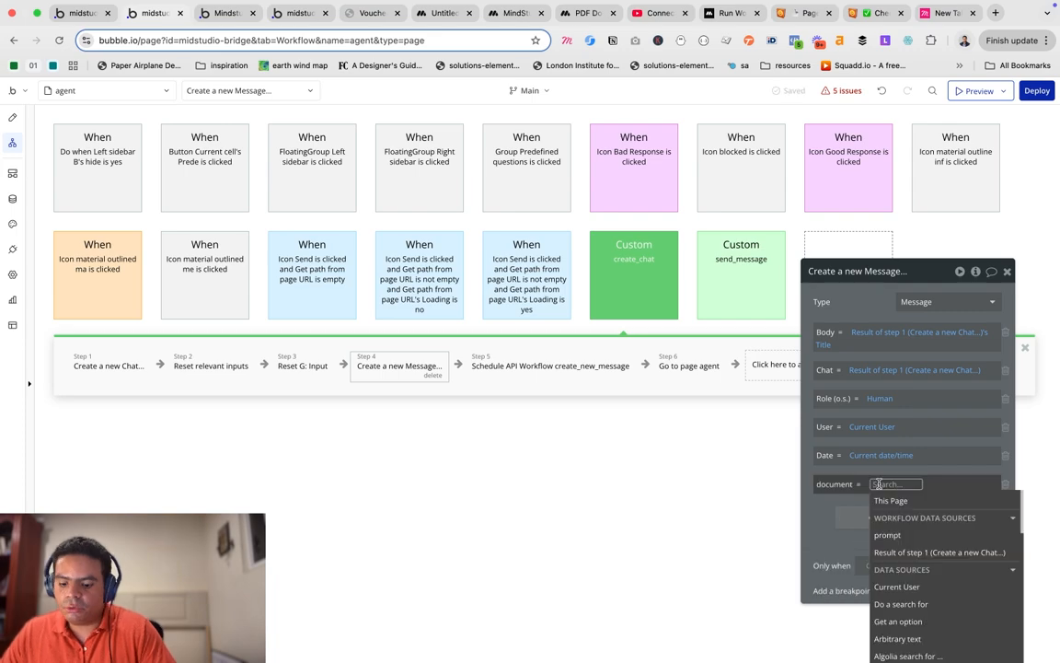
{"action": "left_click", "coordinate": [910, 517]}
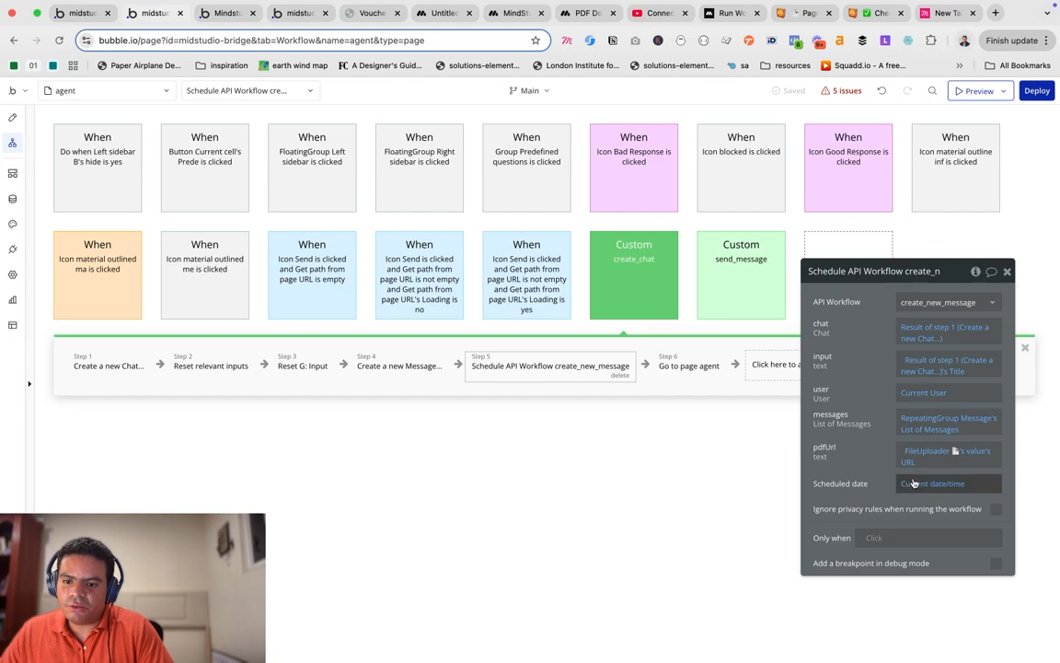
{"action": "left_click", "coordinate": [696, 372]}
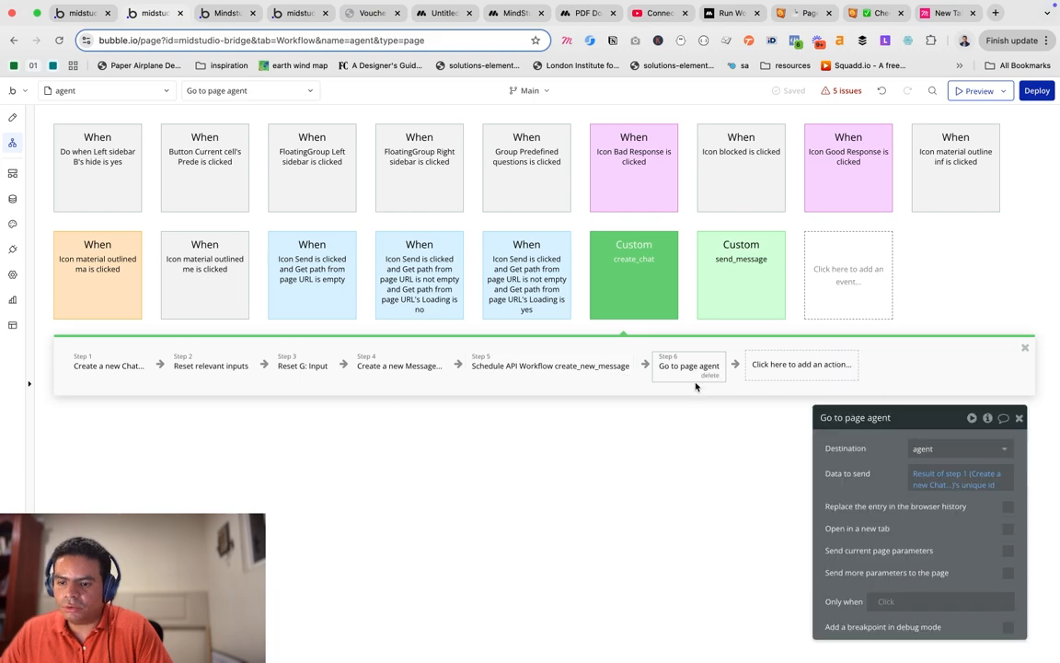
{"action": "left_click", "coordinate": [551, 367]}
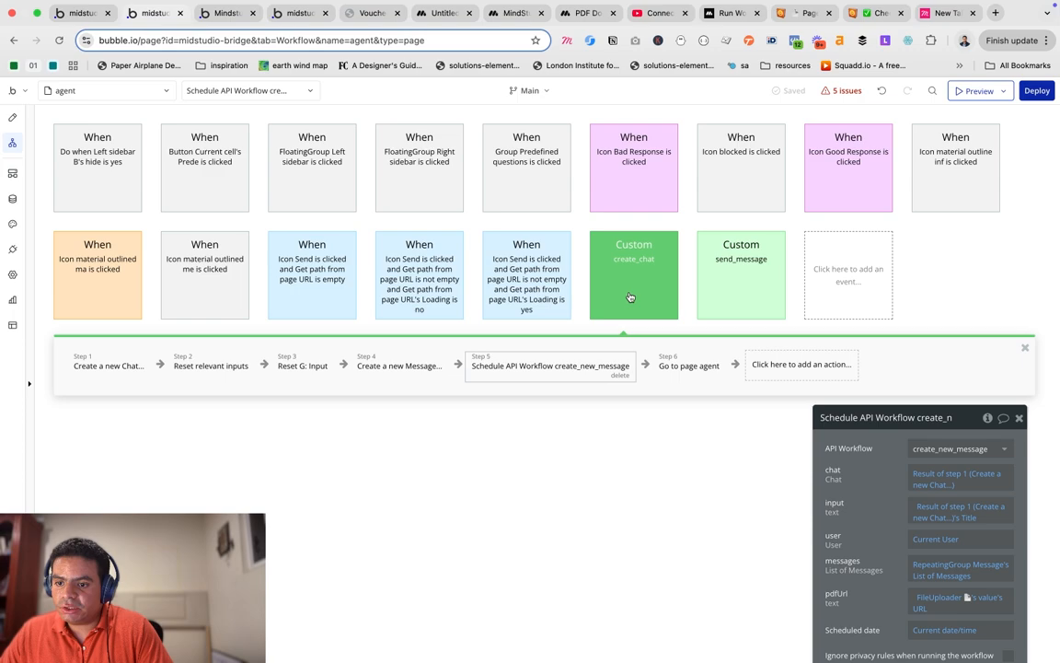
In send_message's Step 3, set pdfUrl to the FileUploader's value's URL and close the panel.
{"action": "left_click", "coordinate": [737, 285]}
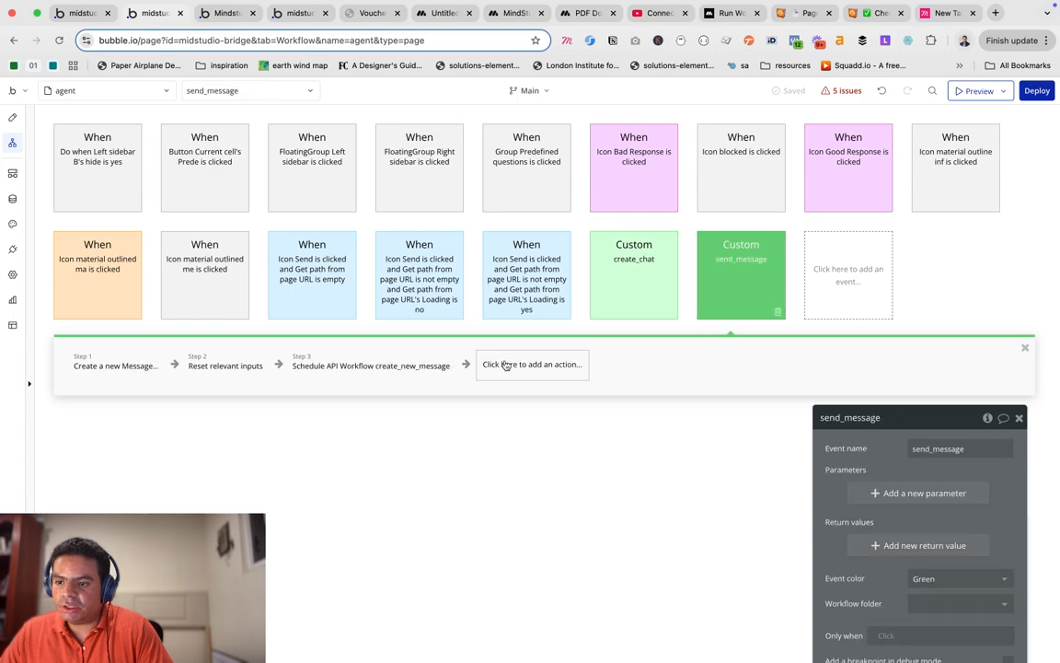
{"action": "left_click", "coordinate": [364, 379]}
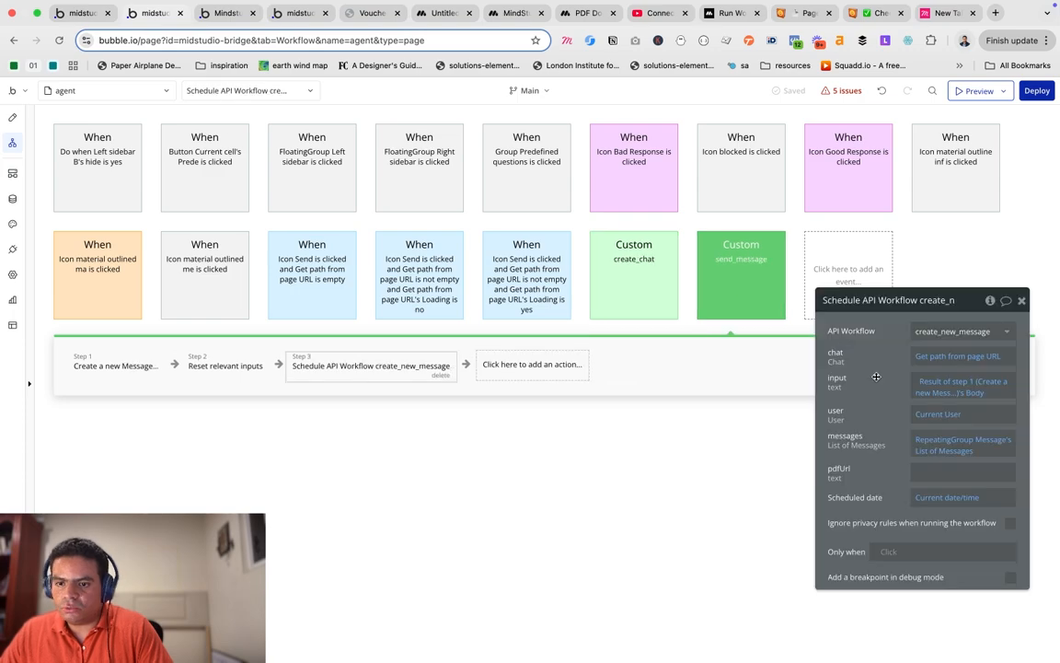
{"action": "left_click_drag", "start_coordinate": [876, 377], "coordinate": [881, 355]}
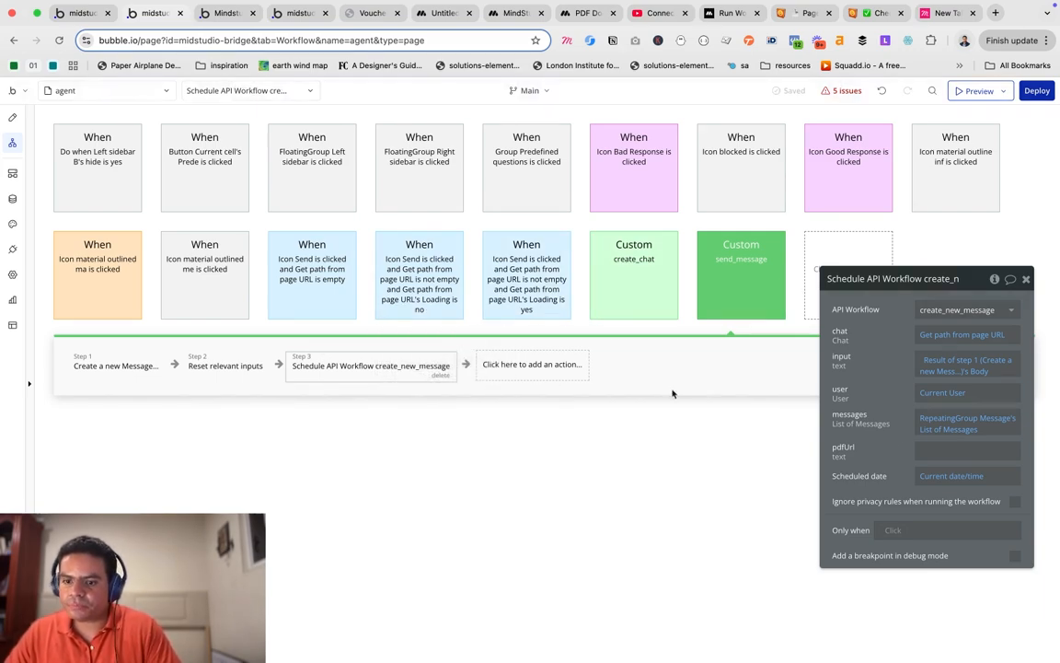
{"action": "left_click", "coordinate": [930, 448]}
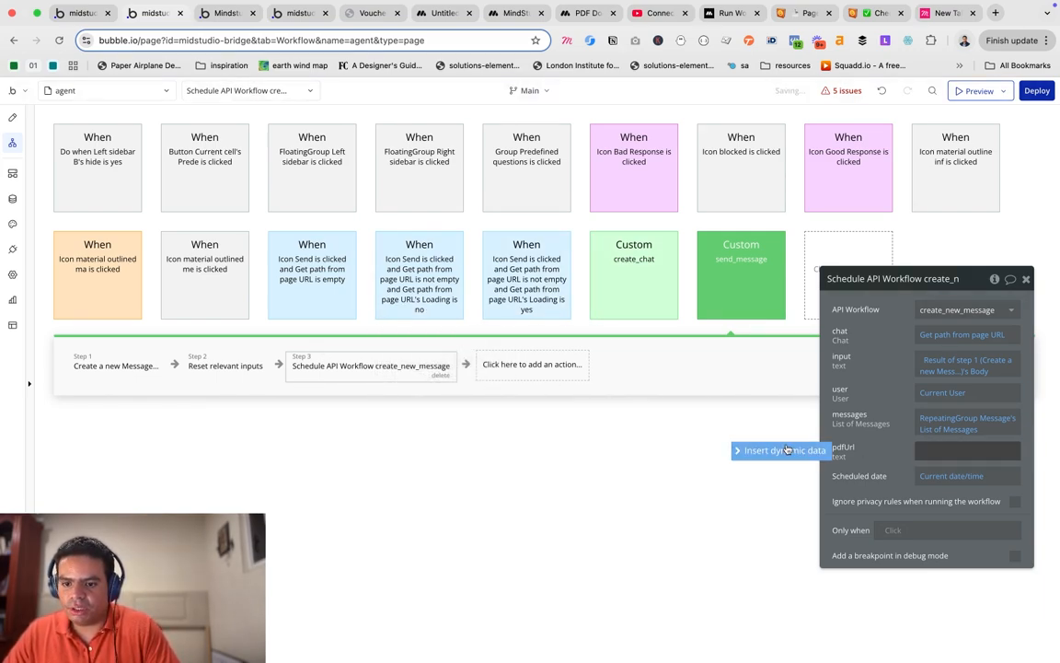
{"action": "left_click", "coordinate": [785, 450]}
{"action": "type", "text": "fi"}
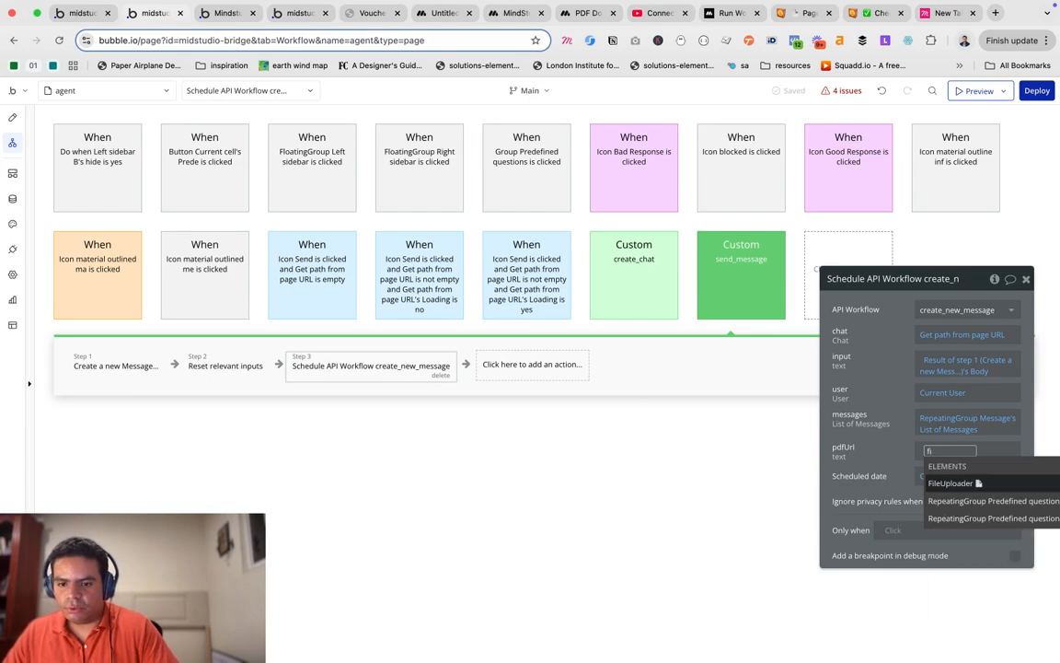
{"action": "left_click", "coordinate": [962, 488]}
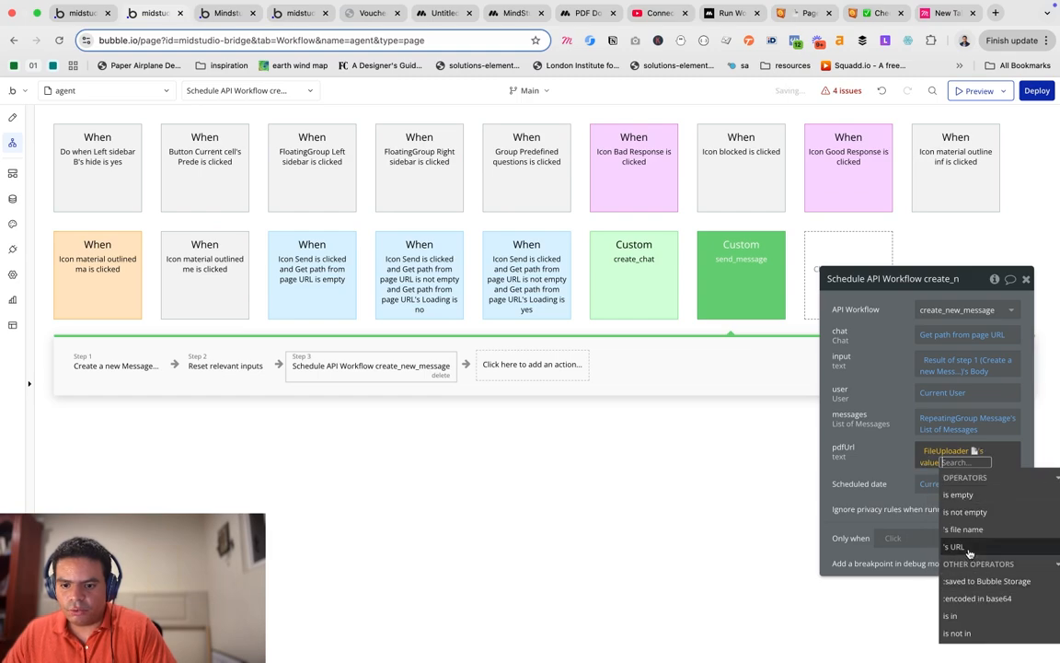
{"action": "left_click", "coordinate": [957, 546]}
{"action": "left_click", "coordinate": [883, 454]}
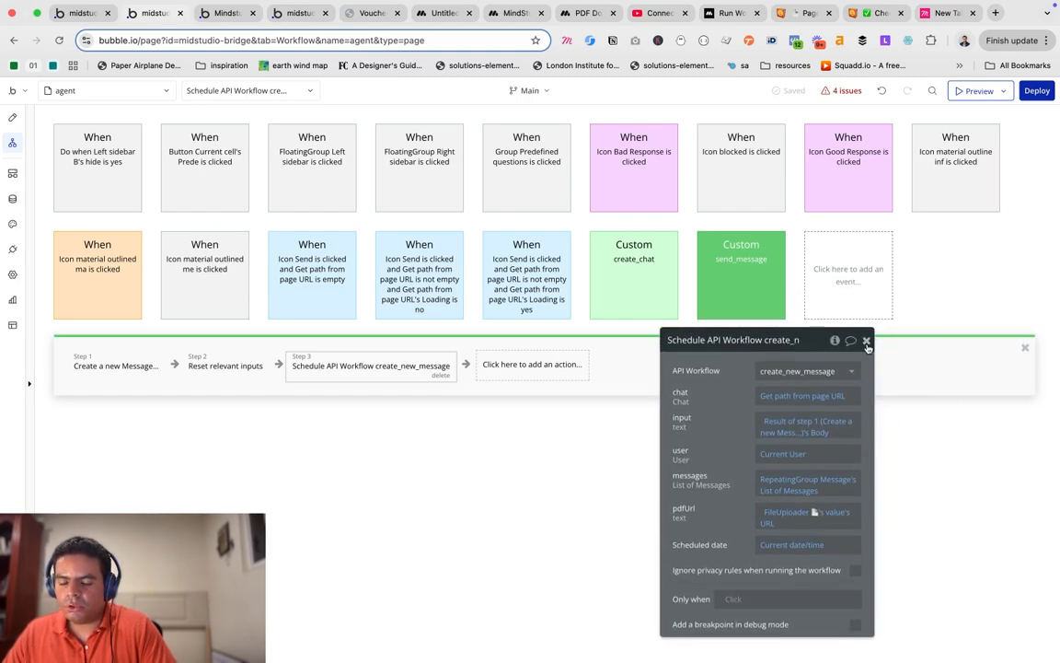
{"action": "left_click", "coordinate": [867, 341]}
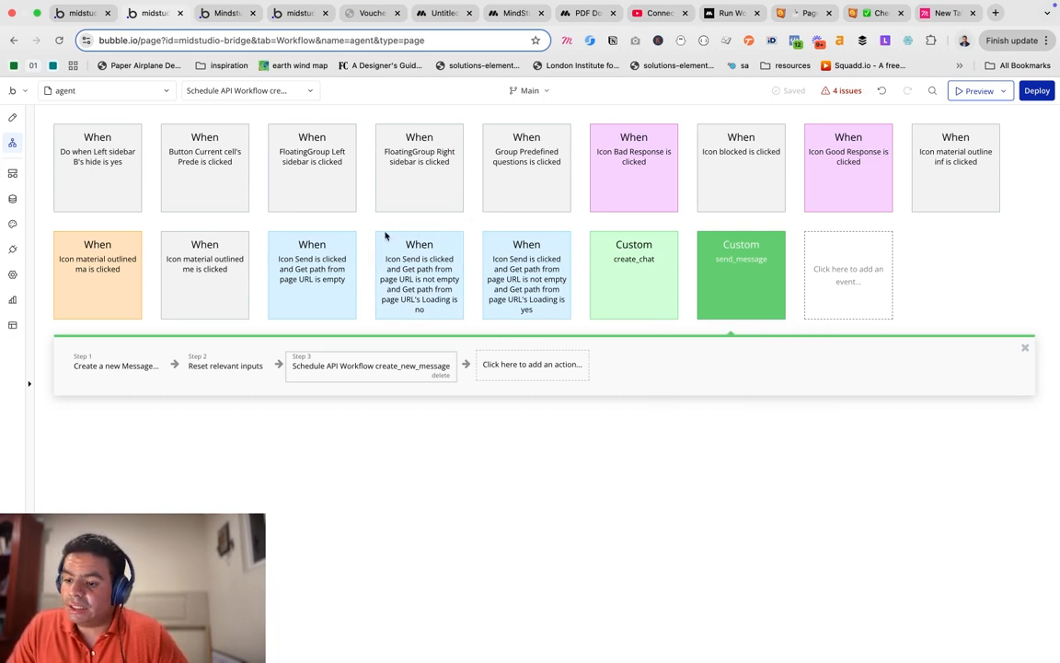
Preview the app and attach a PDF from Downloads to the message.
{"action": "left_click", "coordinate": [978, 92]}
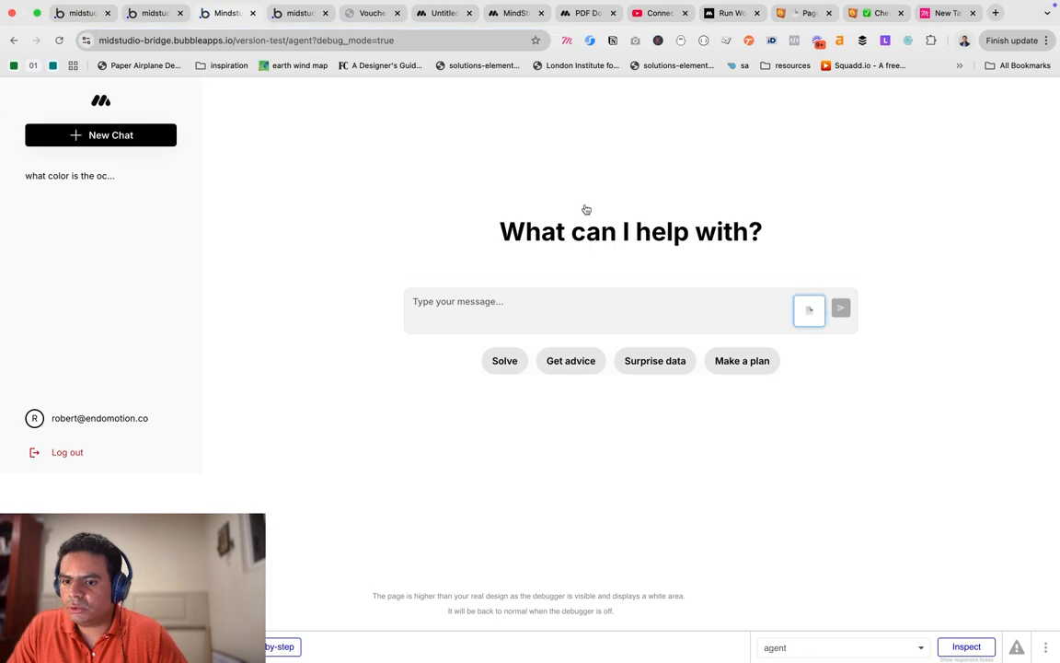
{"action": "left_click", "coordinate": [810, 310]}
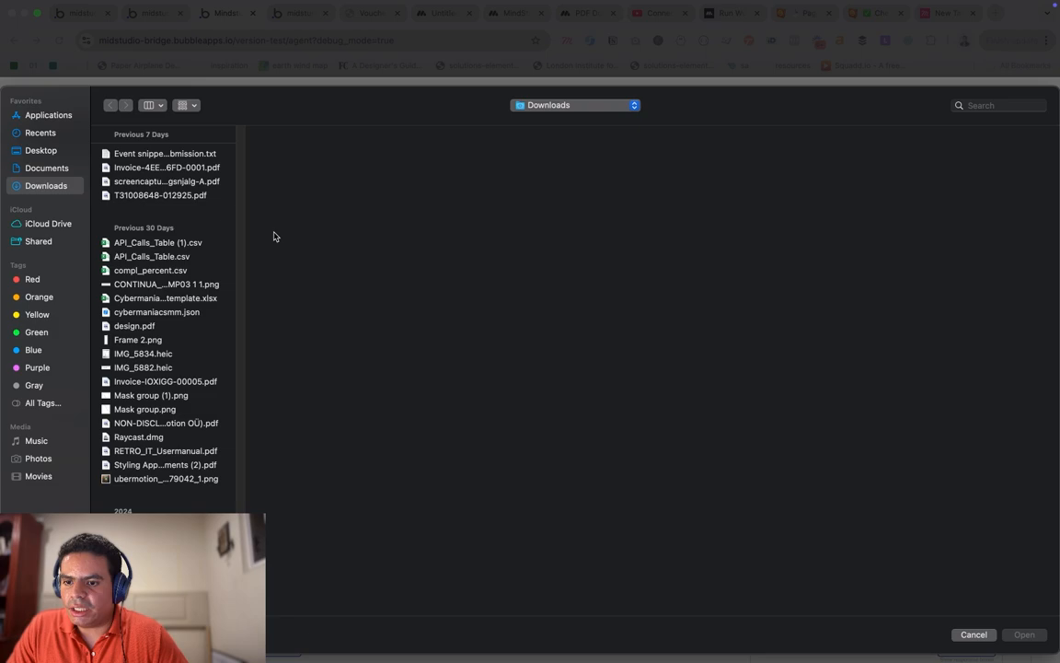
{"action": "key", "text": "Escape"}
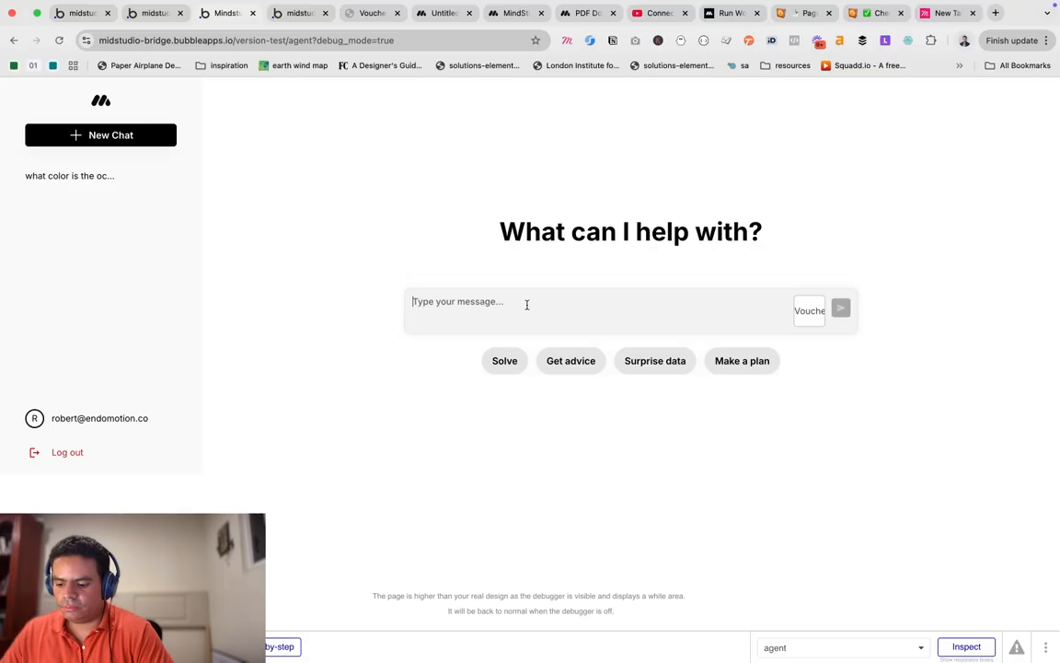
Ask 'whats the currency being charged?' and send it to the chat.
{"action": "type", "text": "whats th"}
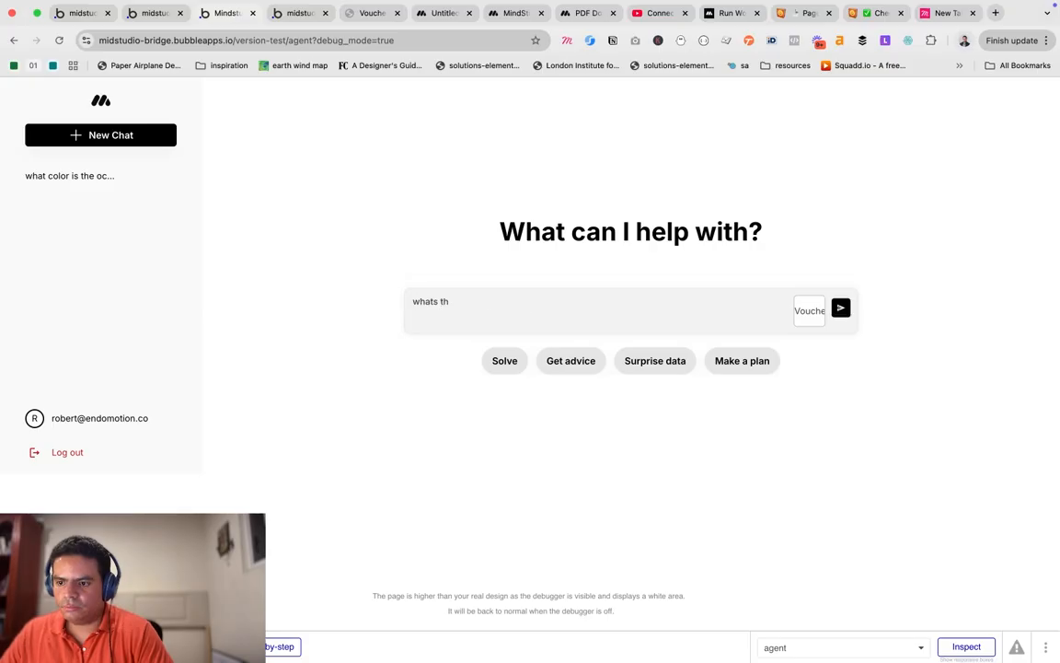
{"action": "type", "text": "e cu"}
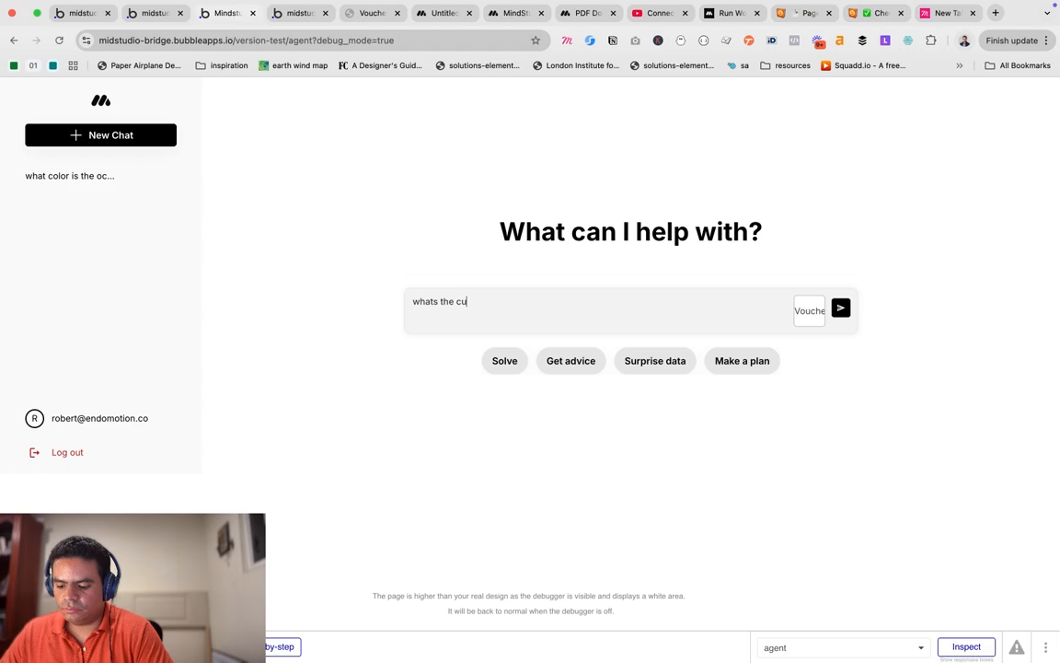
{"action": "type", "text": "rrenc"}
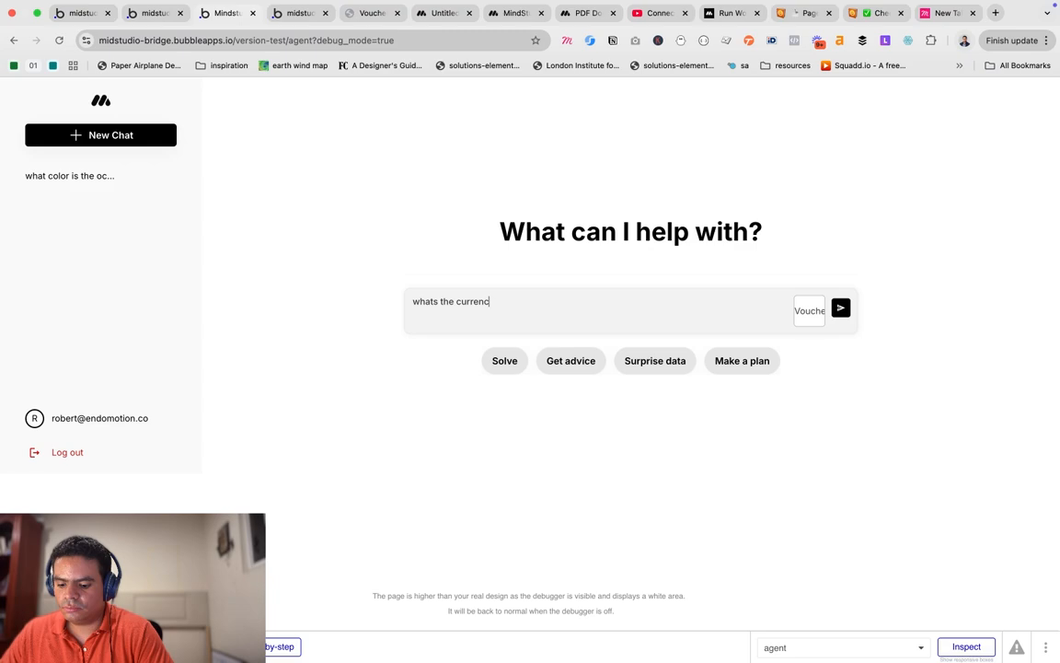
{"action": "type", "text": "y being charged?"}
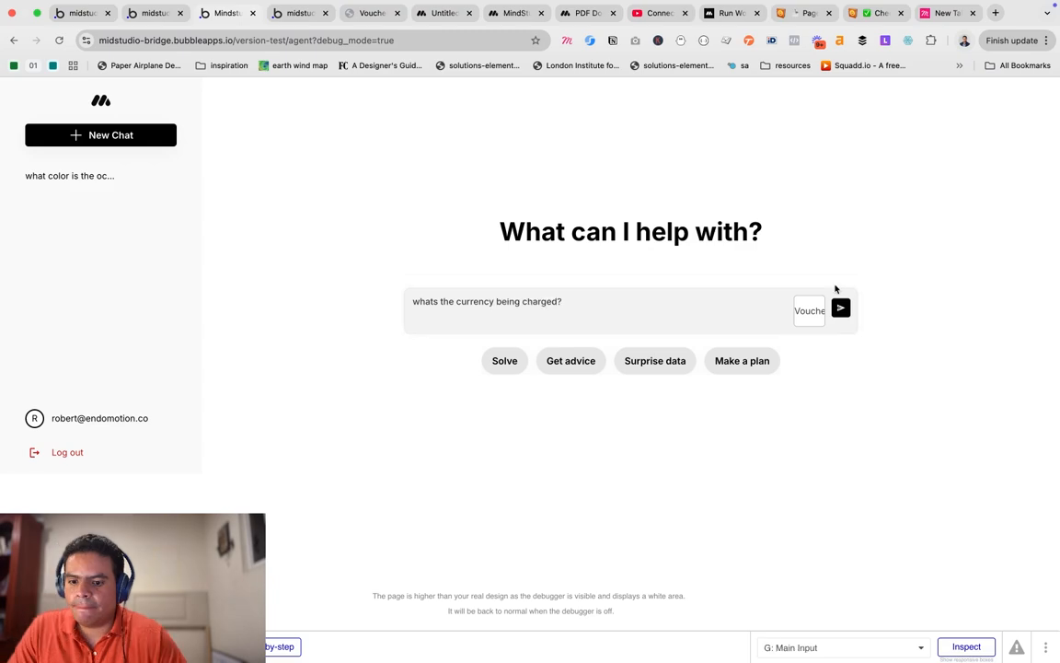
{"action": "left_click", "coordinate": [842, 308]}
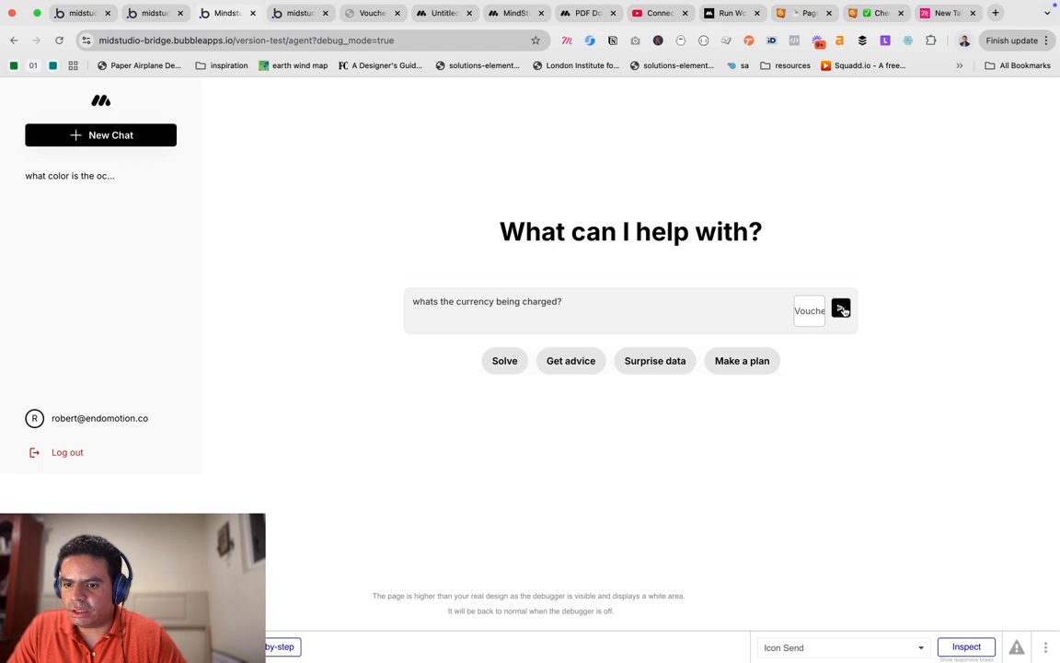
{"action": "left_click", "coordinate": [841, 309]}
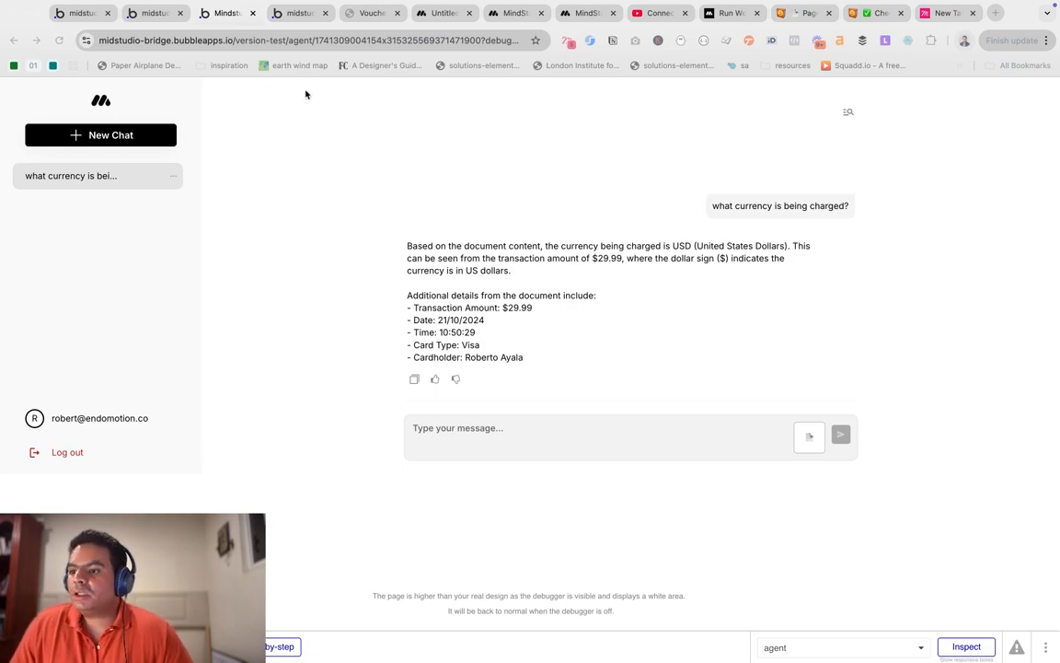
Wait for the USD answer, then switch back to the Bubble editor's index page.
{"action": "left_click", "coordinate": [293, 15]}
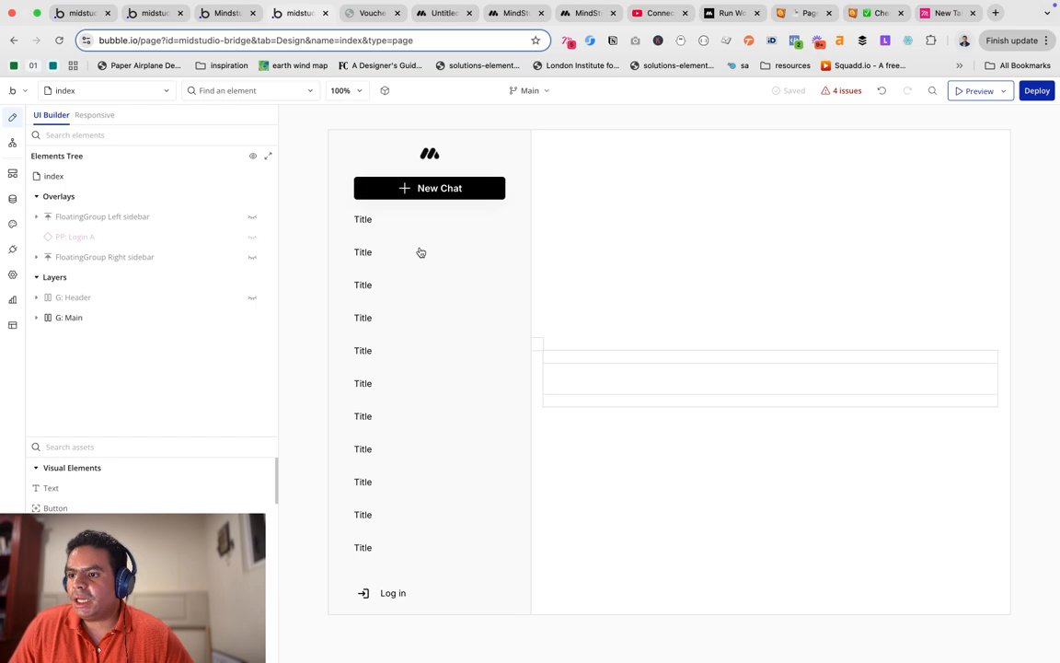
Review the API Connector call's JSON body and key fields, then return to the chat preview.
{"action": "left_click", "coordinate": [15, 250]}
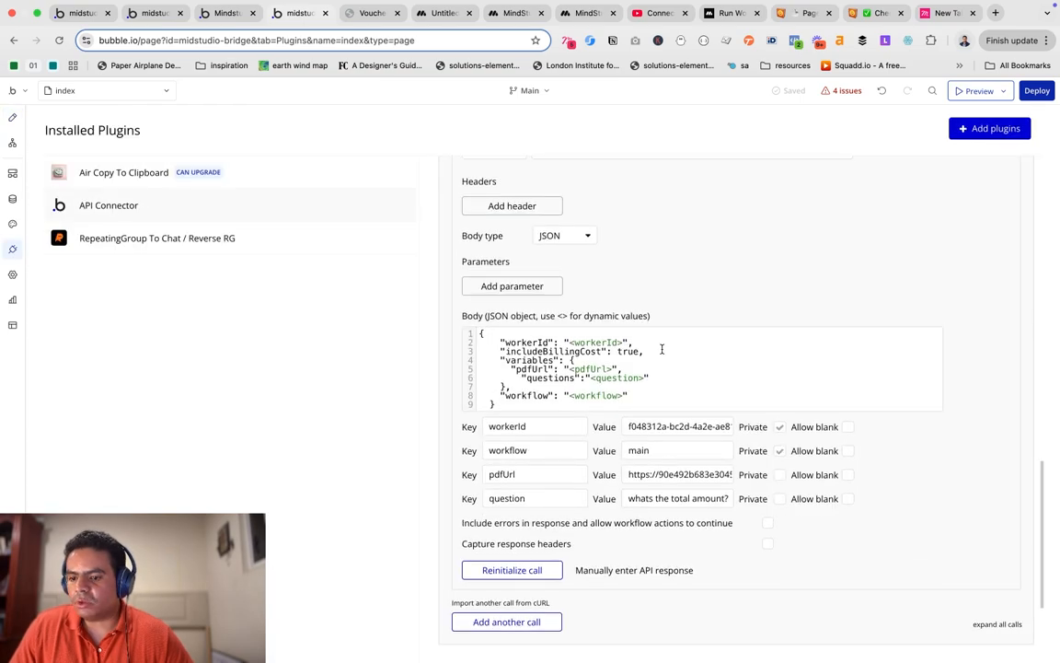
{"action": "scroll", "coordinate": [662, 349], "scroll_direction": "up", "scroll_amount": 2}
{"action": "scroll", "coordinate": [600, 424], "scroll_direction": "down", "scroll_amount": 5}
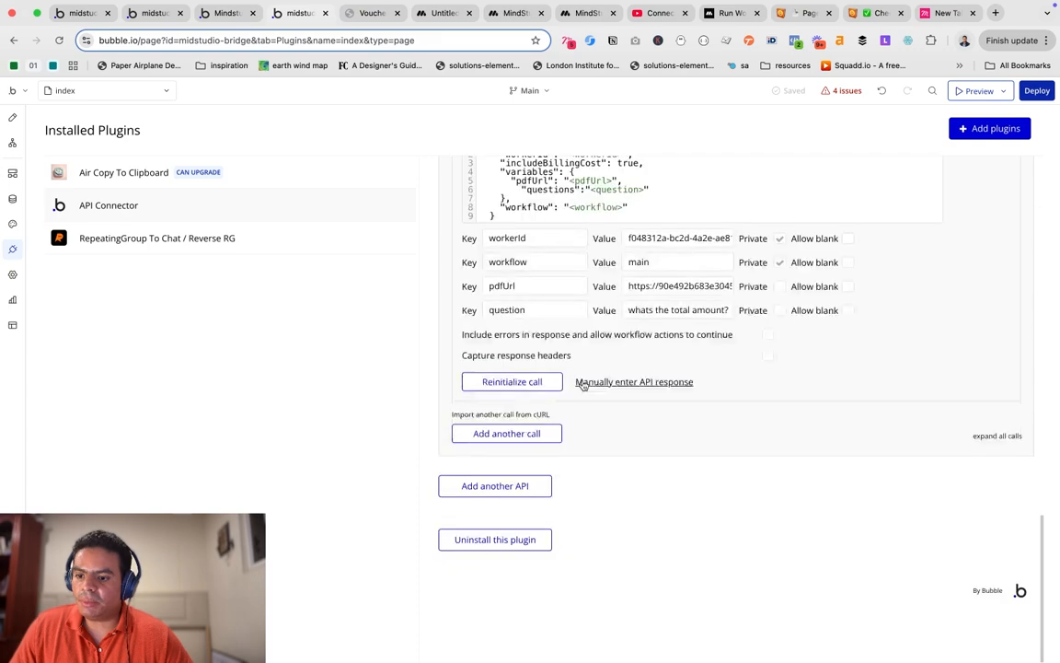
{"action": "scroll", "coordinate": [706, 392], "scroll_direction": "up", "scroll_amount": 3}
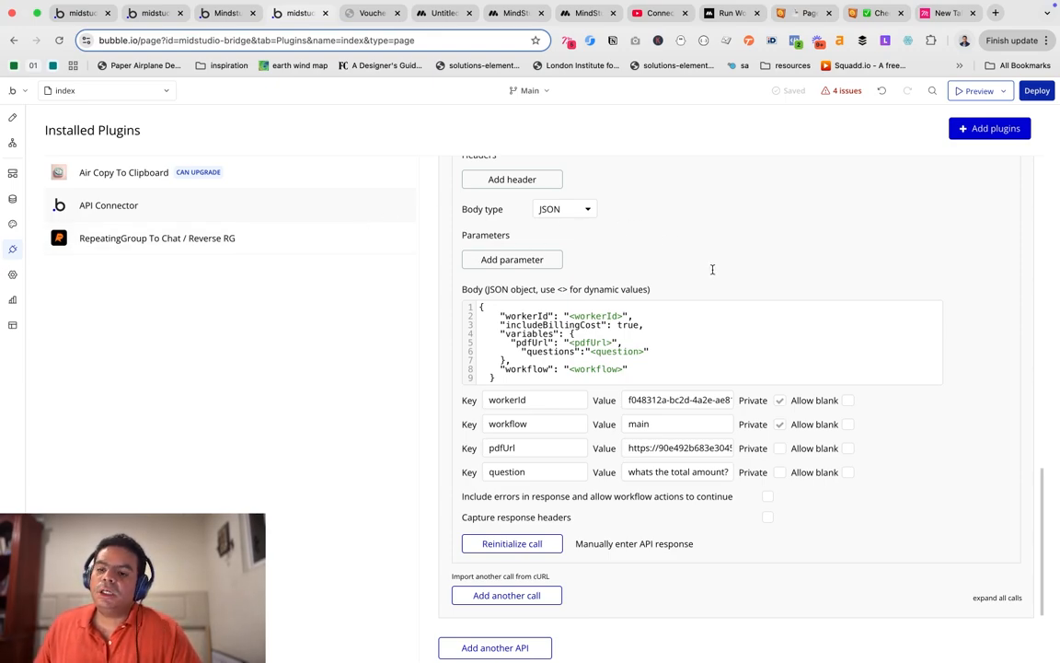
{"action": "scroll", "coordinate": [713, 269], "scroll_direction": "up", "scroll_amount": 2}
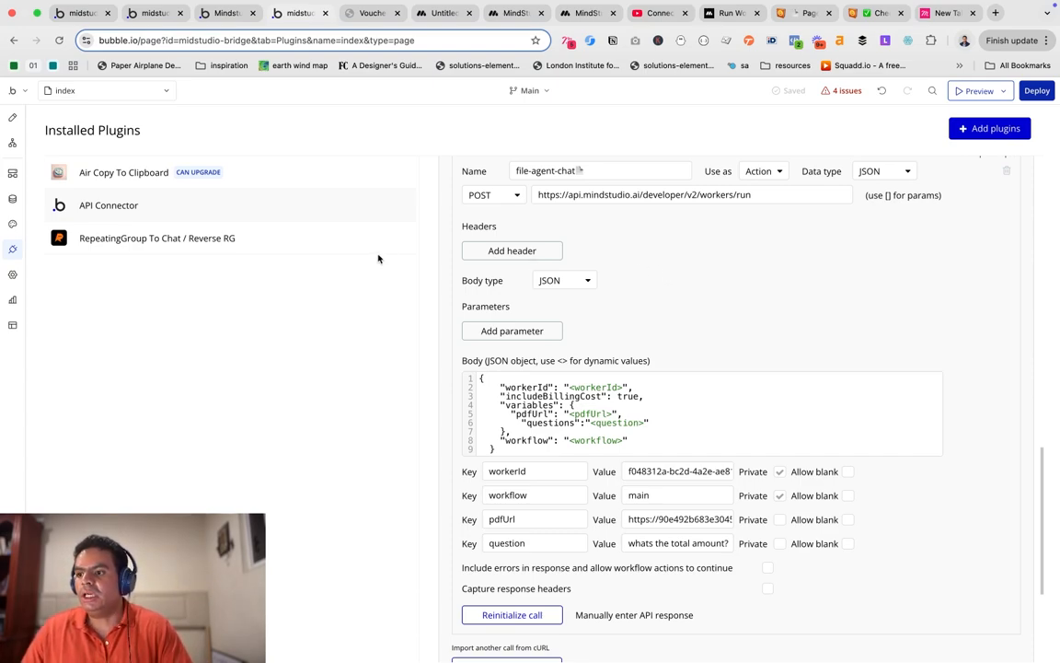
{"action": "left_click", "coordinate": [228, 13]}
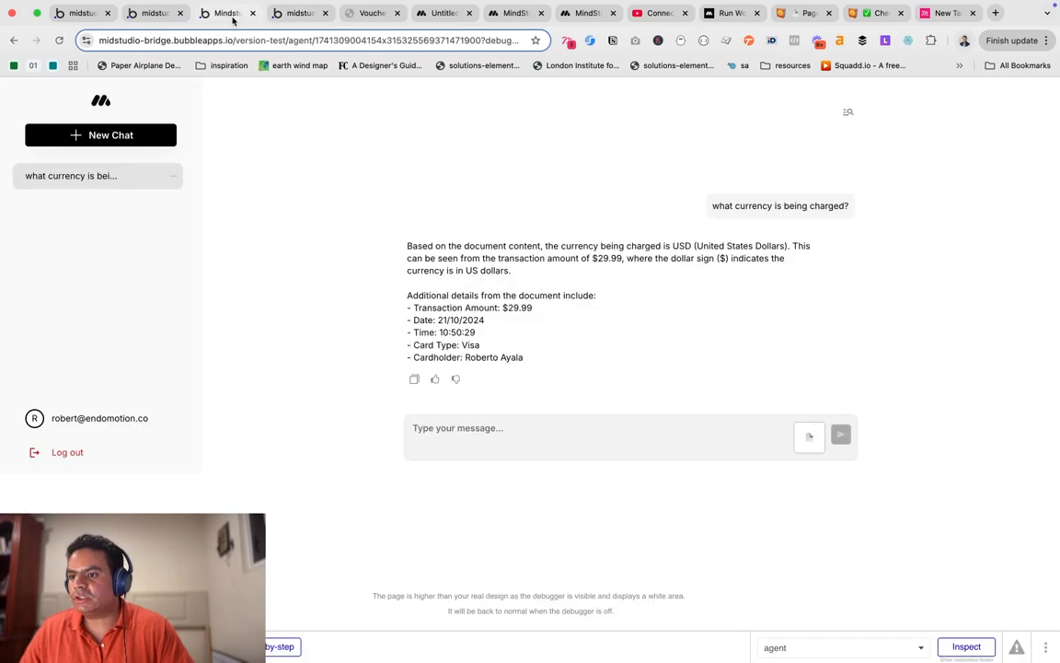